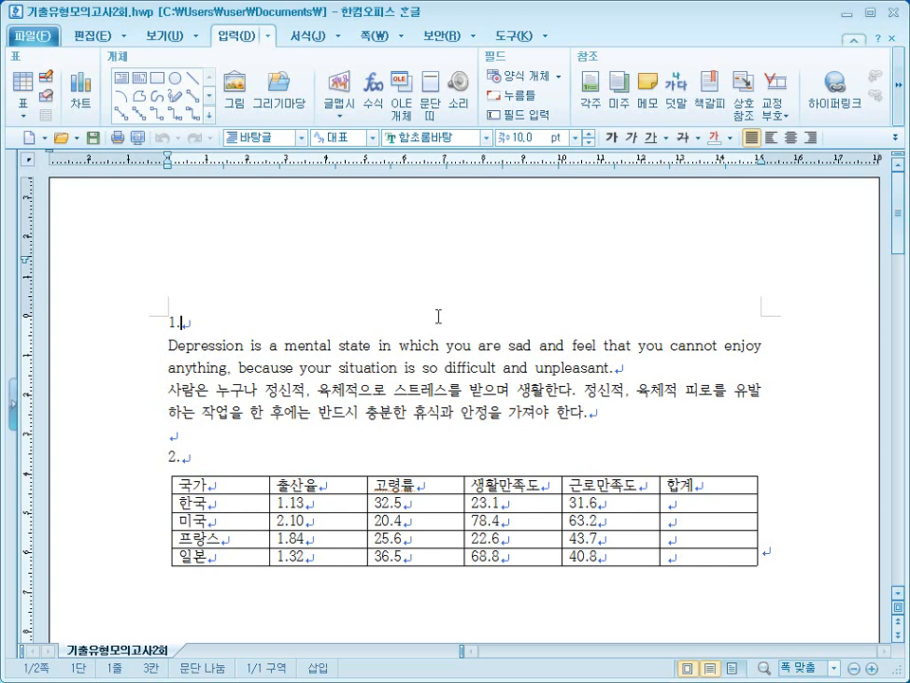
- Set the page's left and right margins to 11 mm in the page setup
{"action": "key", "text": "F7"}
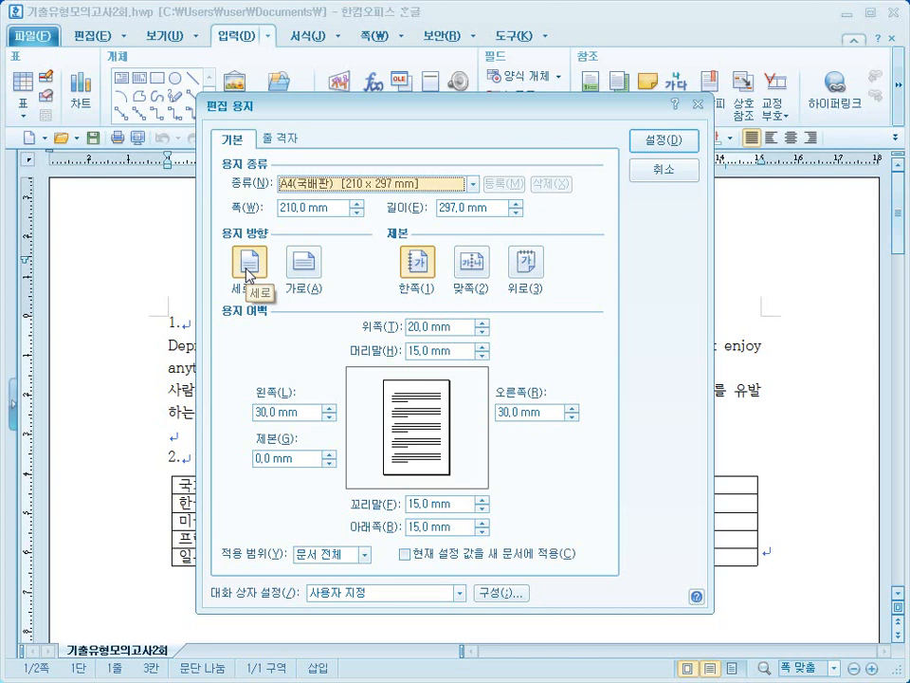
{"action": "left_click", "coordinate": [244, 415]}
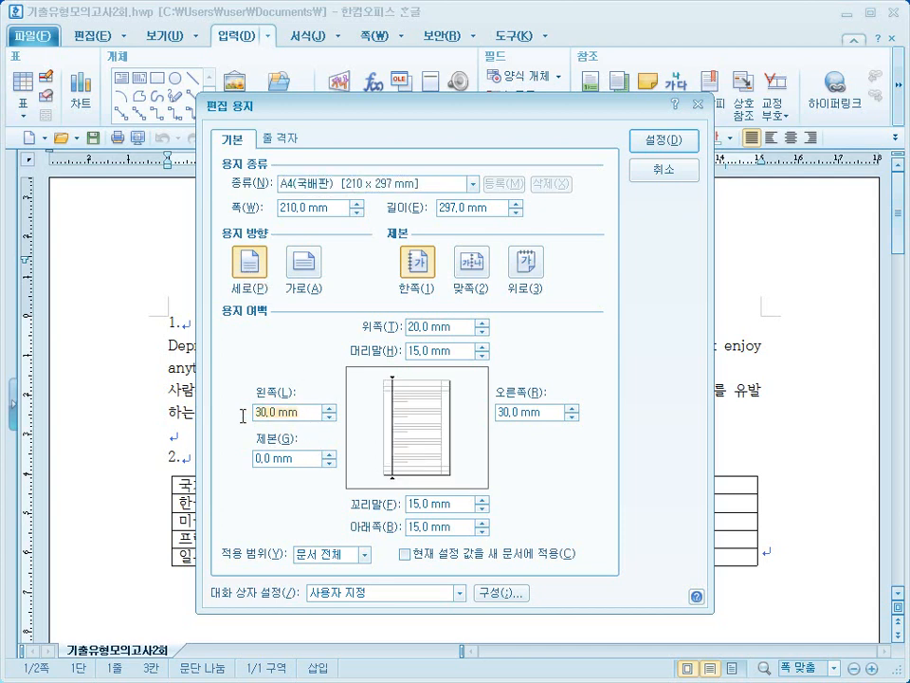
{"action": "type", "text": "11"}
{"action": "left_click", "coordinate": [536, 414]}
{"action": "type", "text": "11"}
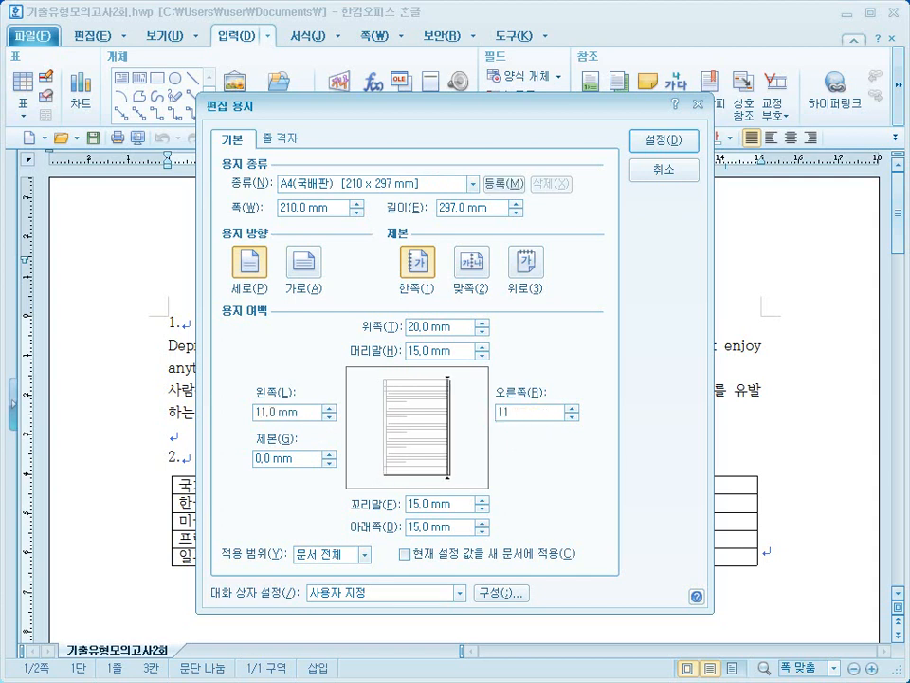
- Set the top, header, footer and bottom margins to 10 mm and apply the page setup
{"action": "left_click", "coordinate": [458, 326]}
{"action": "type", "text": "10"}
{"action": "key", "text": "Tab"}
{"action": "type", "text": "10"}
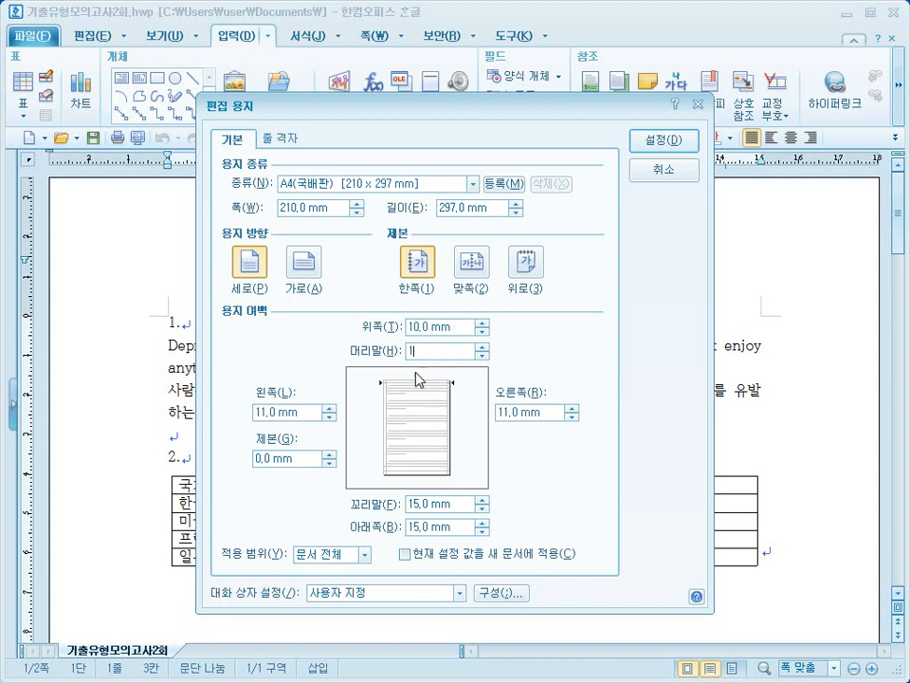
{"action": "left_click", "coordinate": [459, 500]}
{"action": "type", "text": "10"}
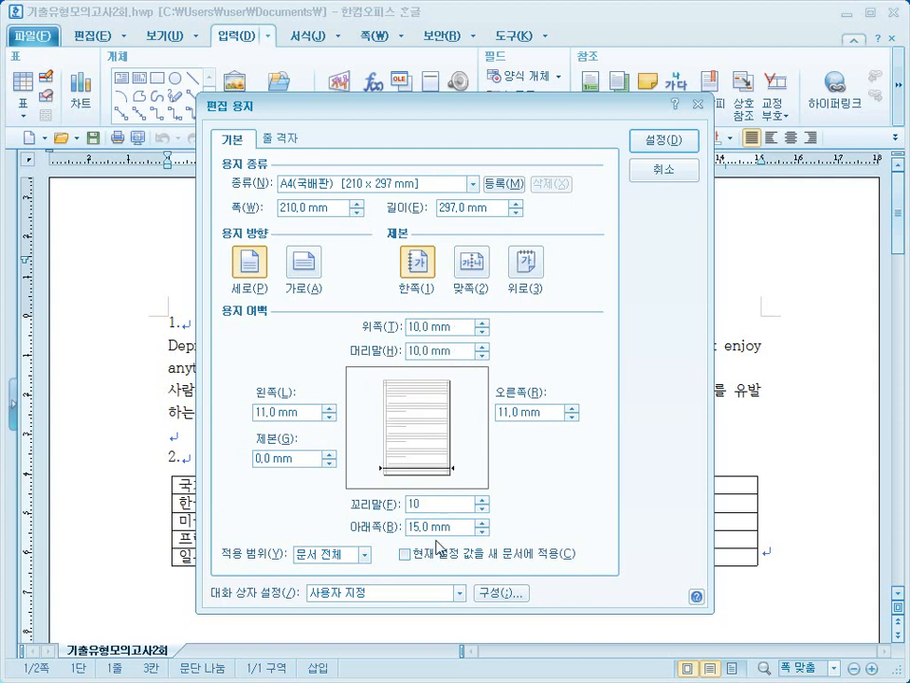
{"action": "key", "text": "Tab"}
{"action": "type", "text": "1"}
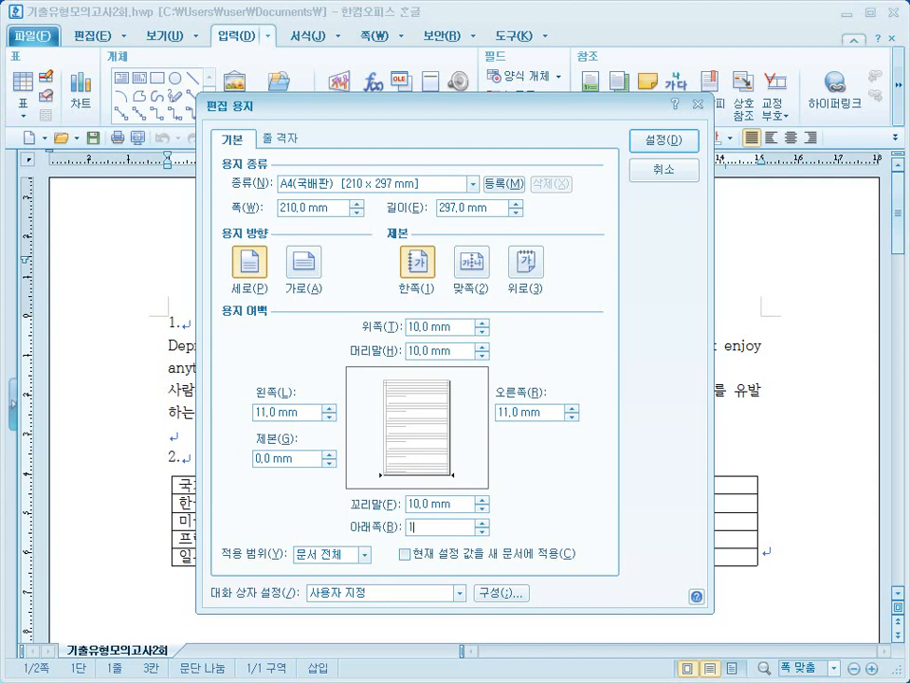
{"action": "type", "text": "0"}
{"action": "left_click", "coordinate": [683, 143]}
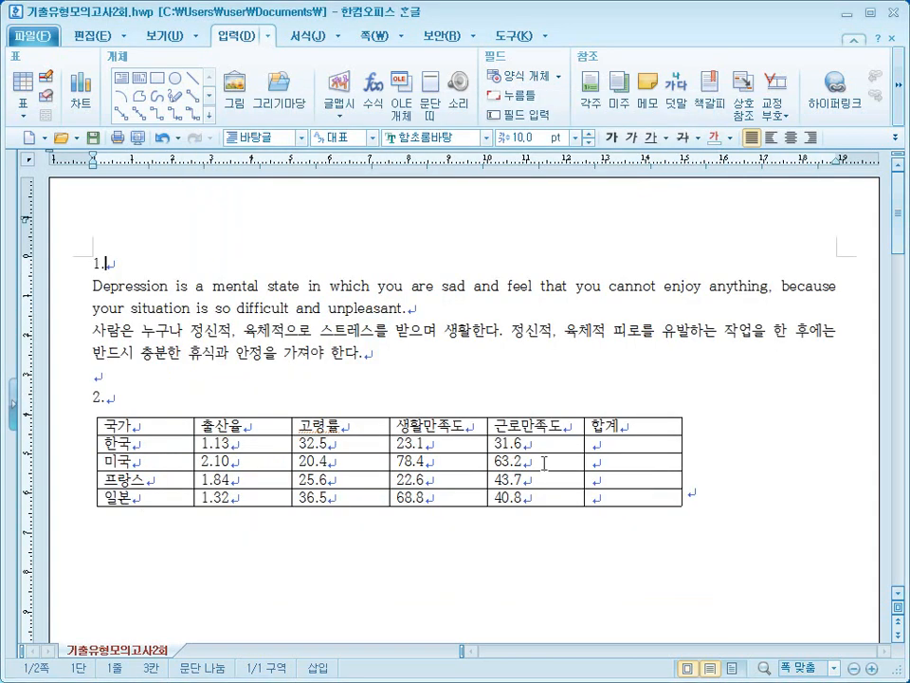
- Insert two blank lines above the first item at the start of the document
{"action": "key", "text": "Home"}
{"action": "key", "text": "Return"}
{"action": "key", "text": "Return"}
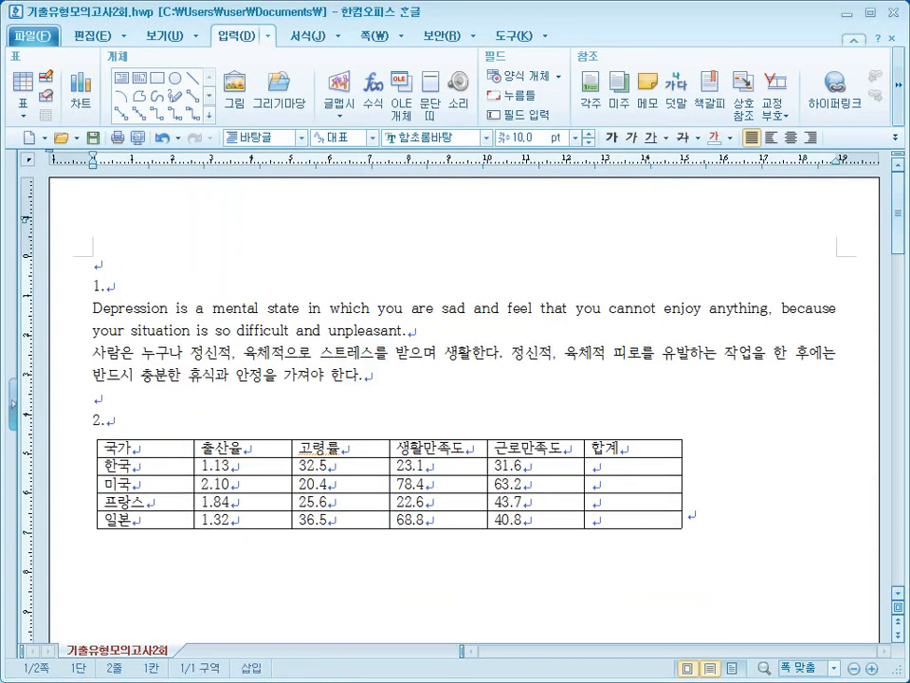
{"action": "key", "text": "Up"}
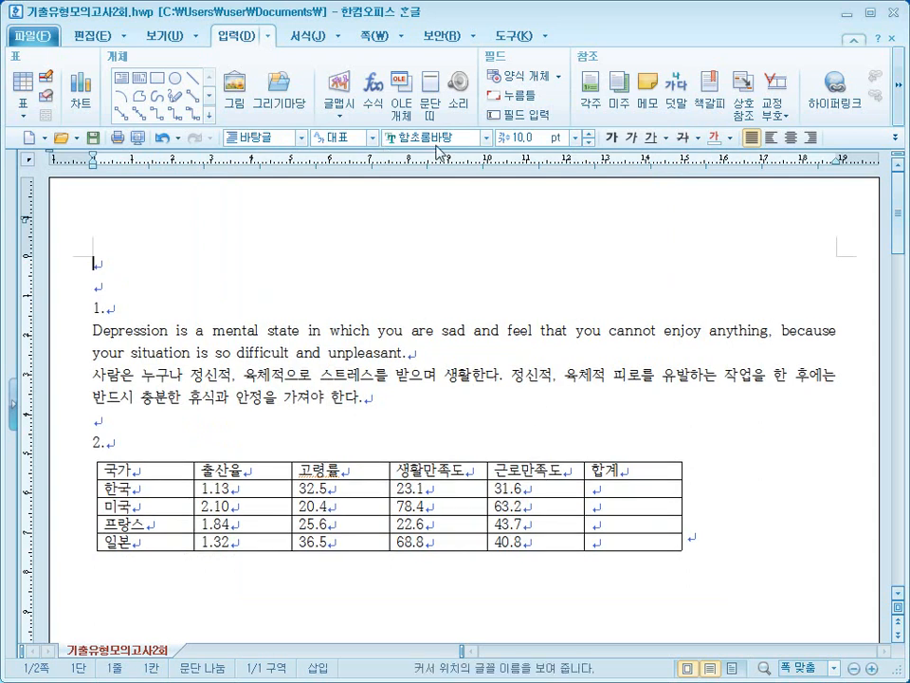
- Check the font and font size set for the first blank line
{"action": "left_click", "coordinate": [488, 142]}
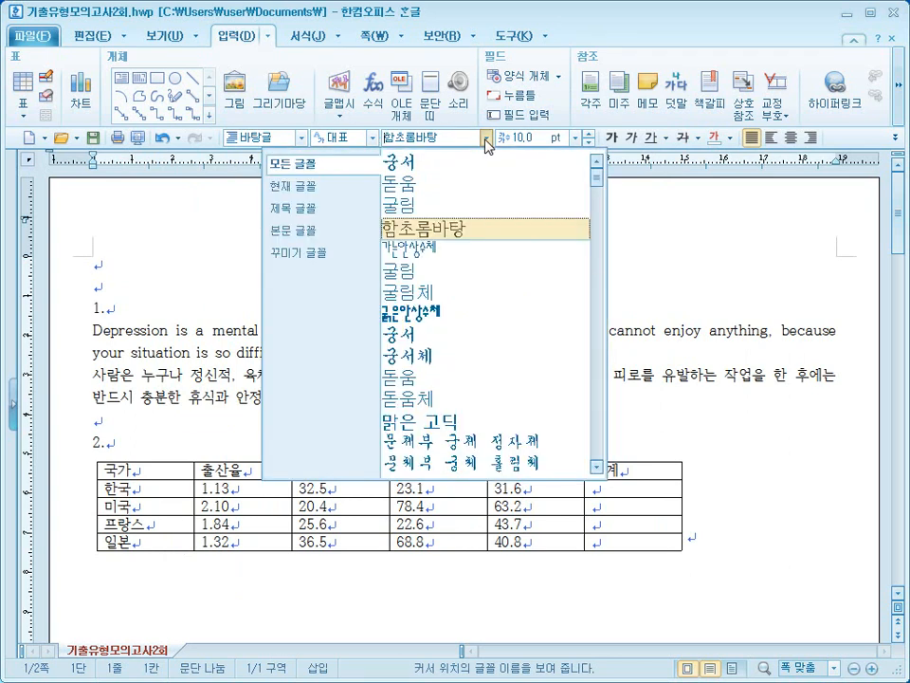
{"action": "left_click", "coordinate": [487, 143]}
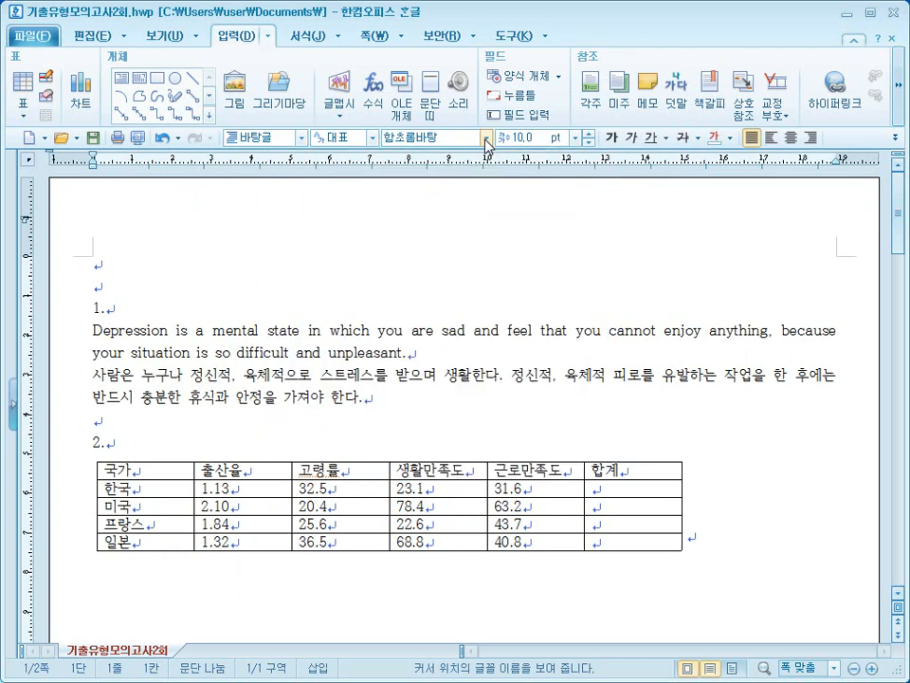
{"action": "left_click", "coordinate": [575, 139]}
{"action": "left_click", "coordinate": [575, 139]}
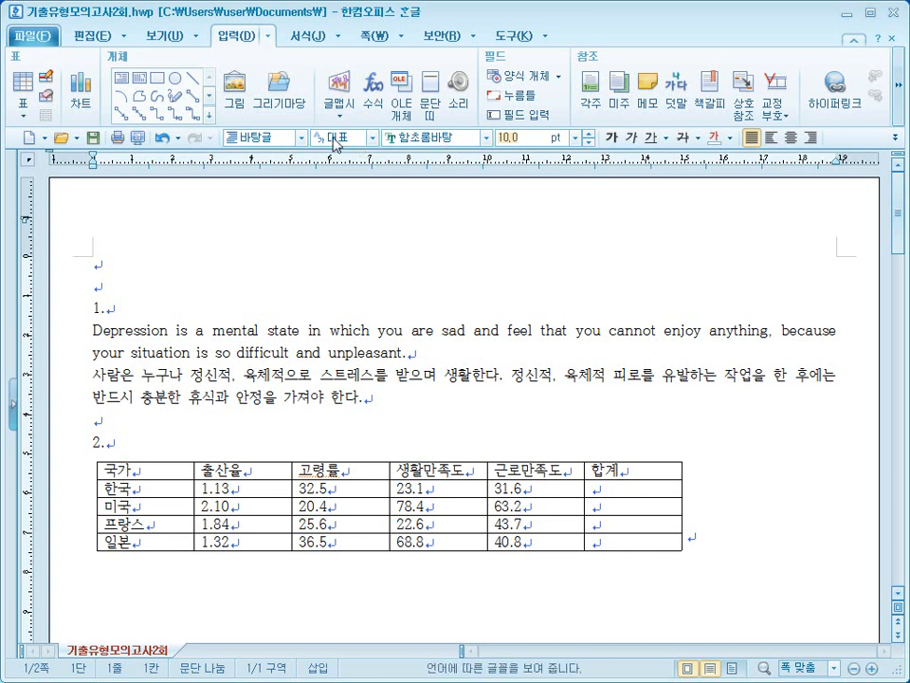
- Enter the question numbers 1. and 2. at the start of the document, followed by blank lines
{"action": "left_click", "coordinate": [150, 271]}
{"action": "type", "text": "1."}
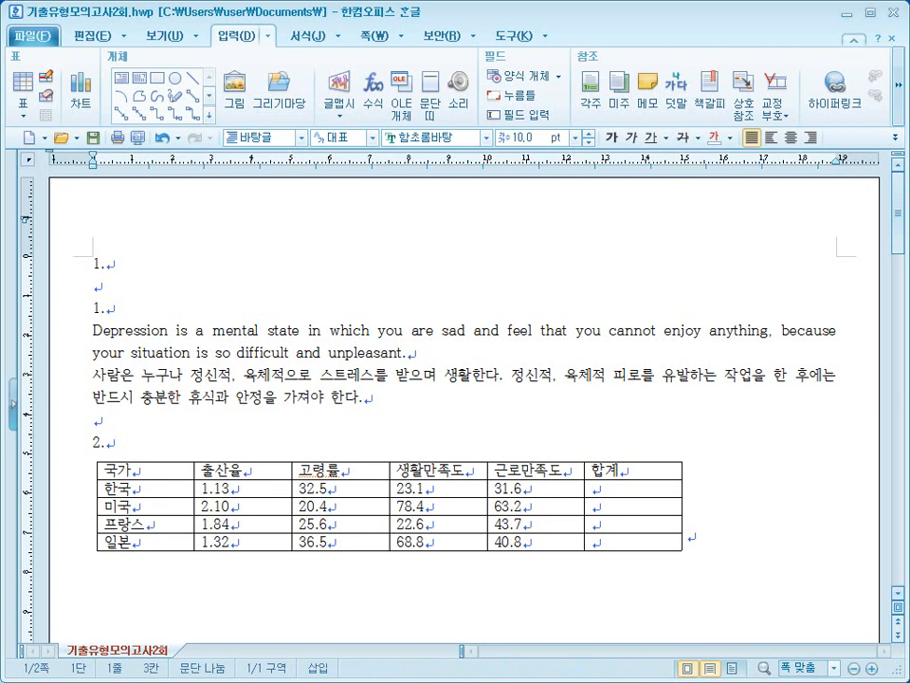
{"action": "key", "text": "Return"}
{"action": "key", "text": "Return"}
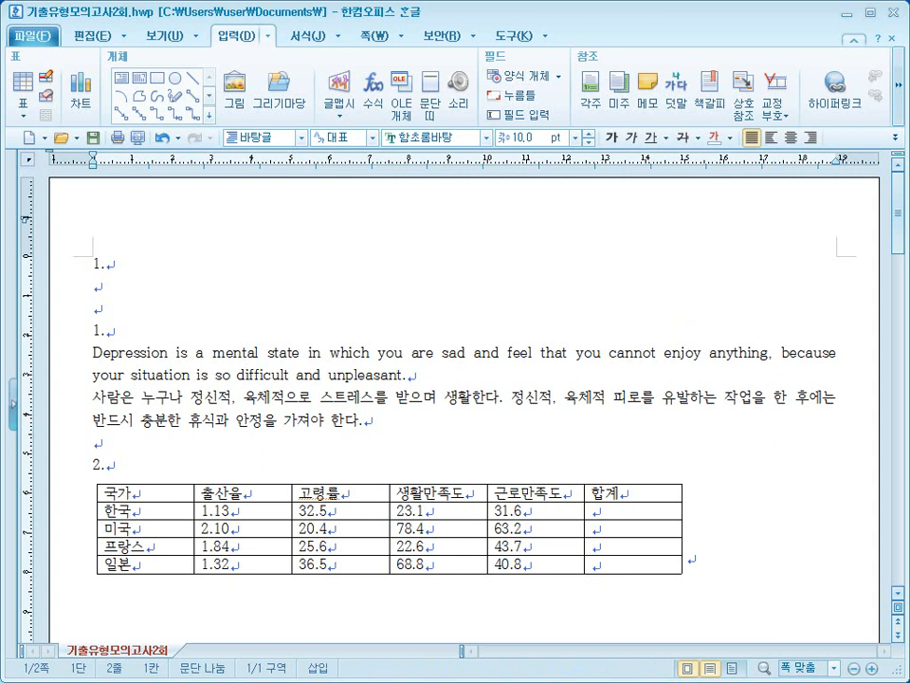
{"action": "type", "text": "2."}
{"action": "key", "text": "Return"}
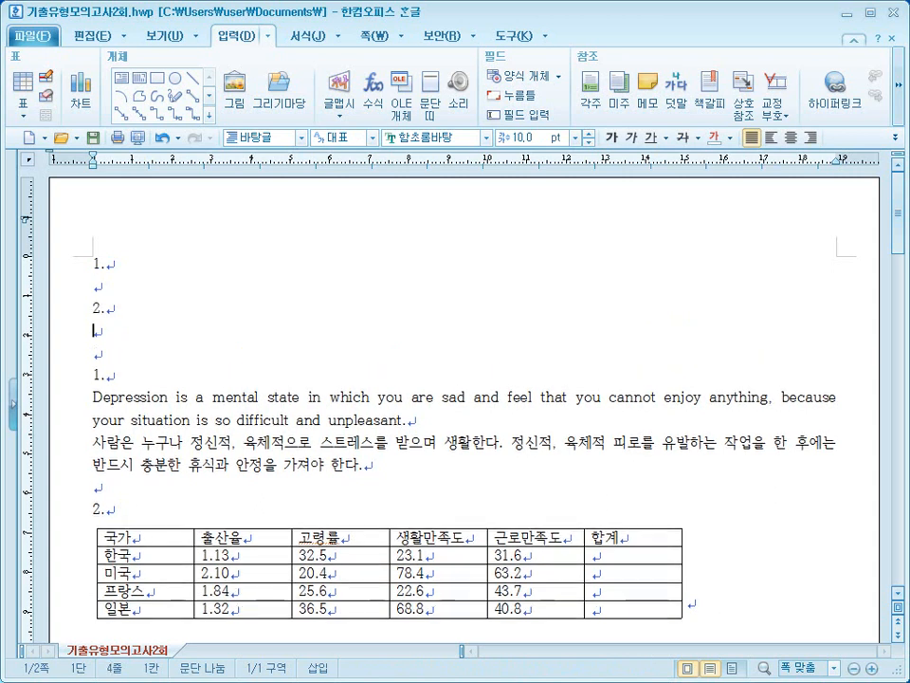
{"action": "key", "text": "Return"}
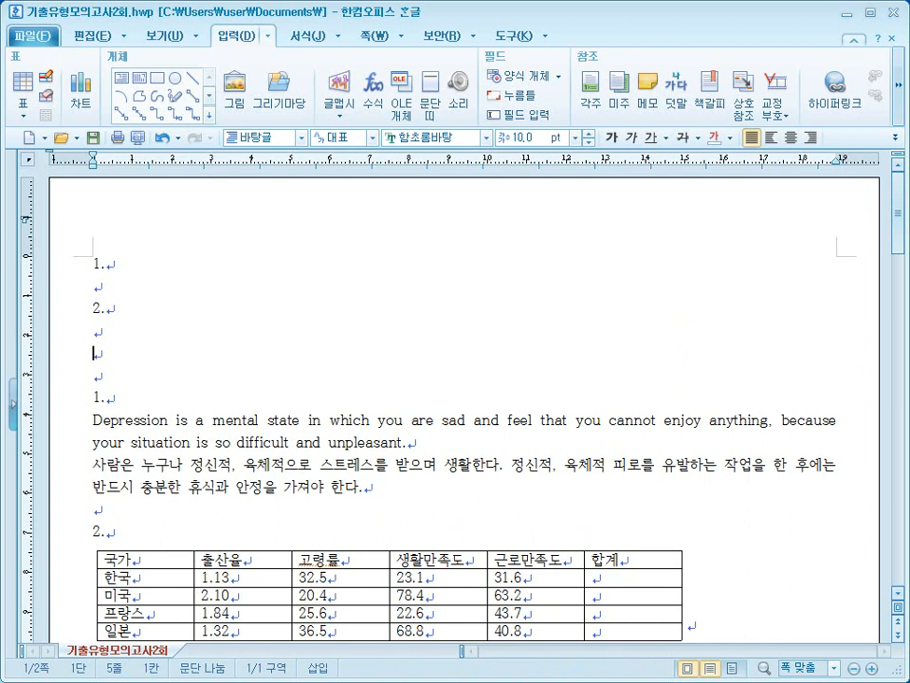
- Insert a section break below number 2. and enter the numbers 3. and 4. on the new page
{"action": "key", "text": "alt+shift+Return"}
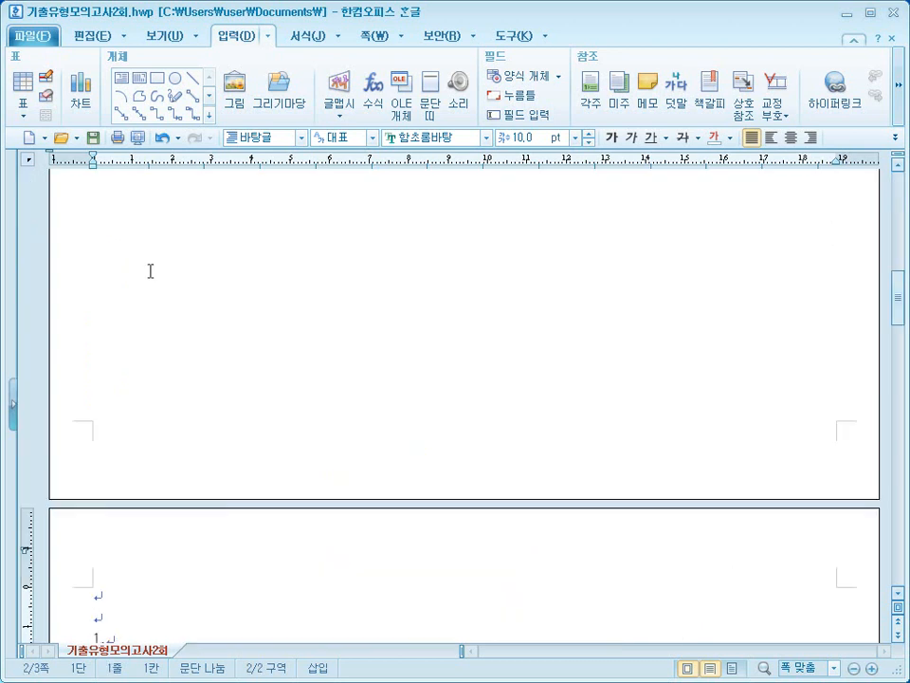
{"action": "type", "text": "3."}
{"action": "key", "text": "Return"}
{"action": "key", "text": "Return"}
{"action": "type", "text": "4."}
{"action": "key", "text": "Return"}
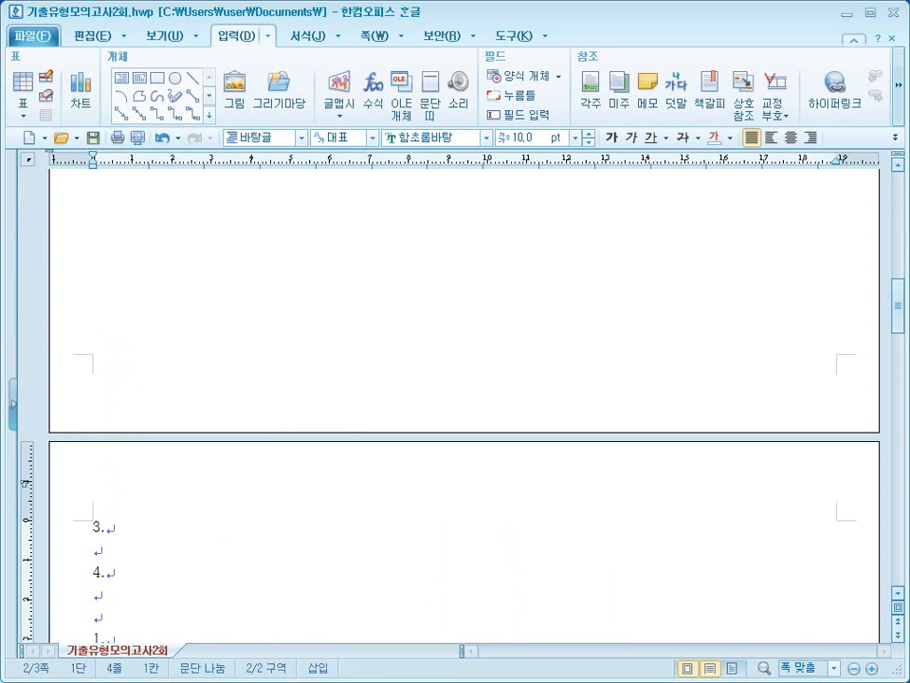
{"action": "key", "text": "Down"}
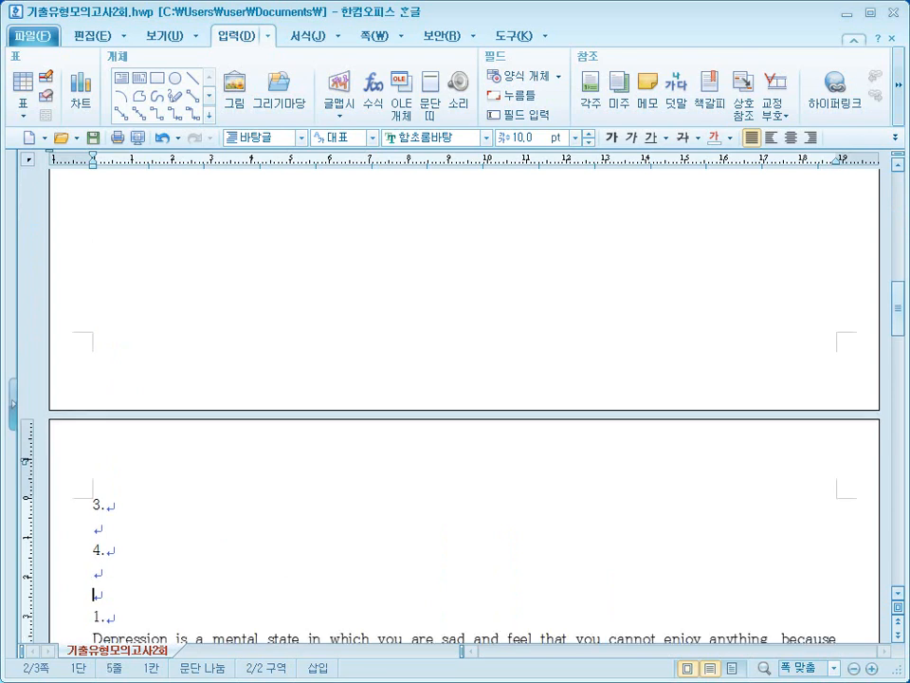
- Delete the inserted numbers 1. to 4., their blank lines and the section break above the original text
{"action": "key", "text": "shift+Up"}
{"action": "key", "text": "shift+Up"}
{"action": "key", "text": "shift+Up"}
{"action": "key", "text": "shift+Up"}
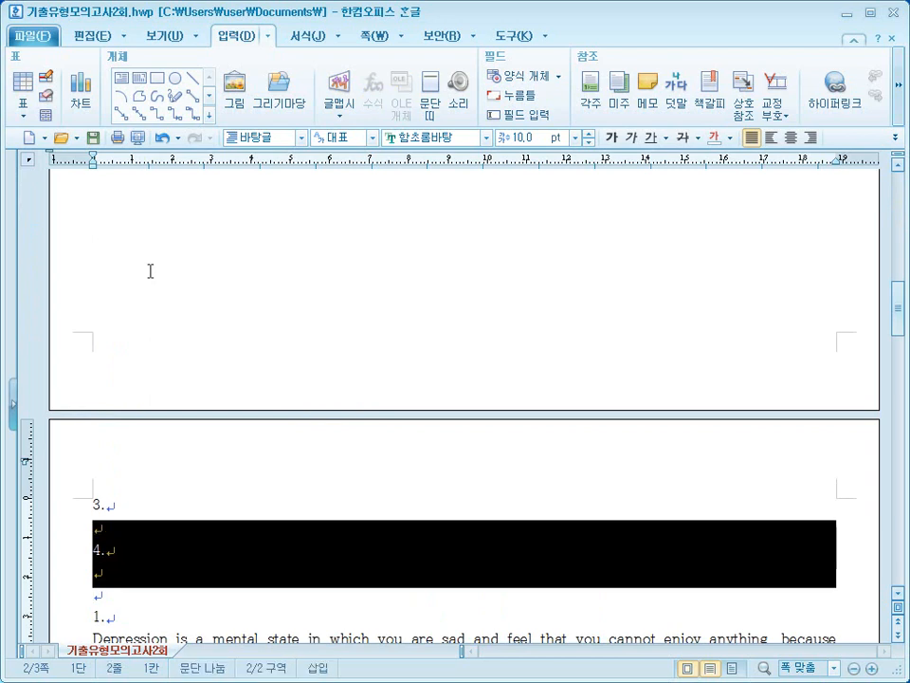
{"action": "key", "text": "shift+Up"}
{"action": "key", "text": "shift+Up"}
{"action": "key", "text": "shift+Up"}
{"action": "key", "text": "shift+Up"}
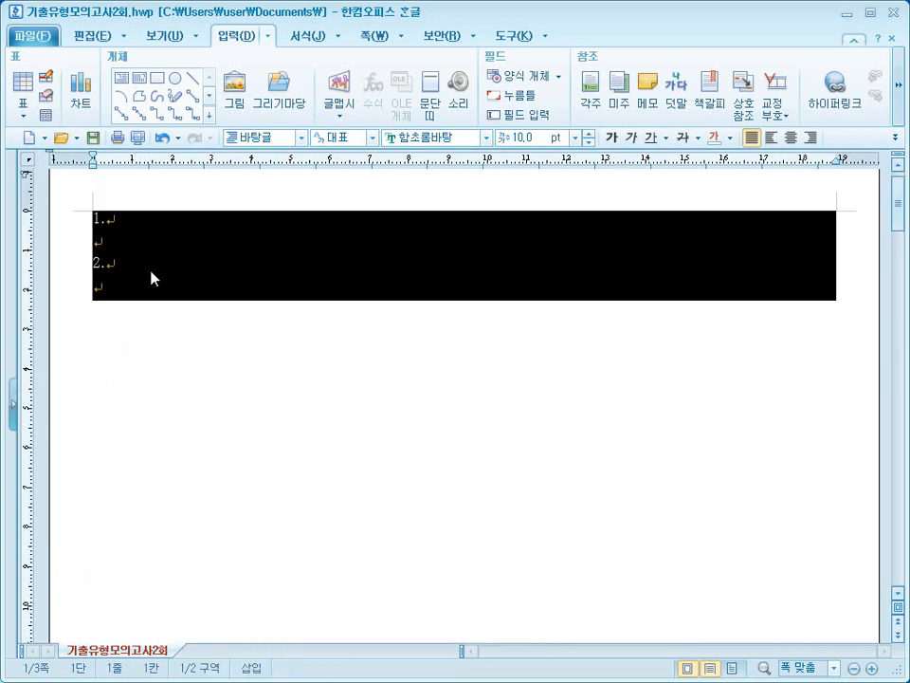
{"action": "key", "text": "Delete"}
{"action": "key", "text": "Delete"}
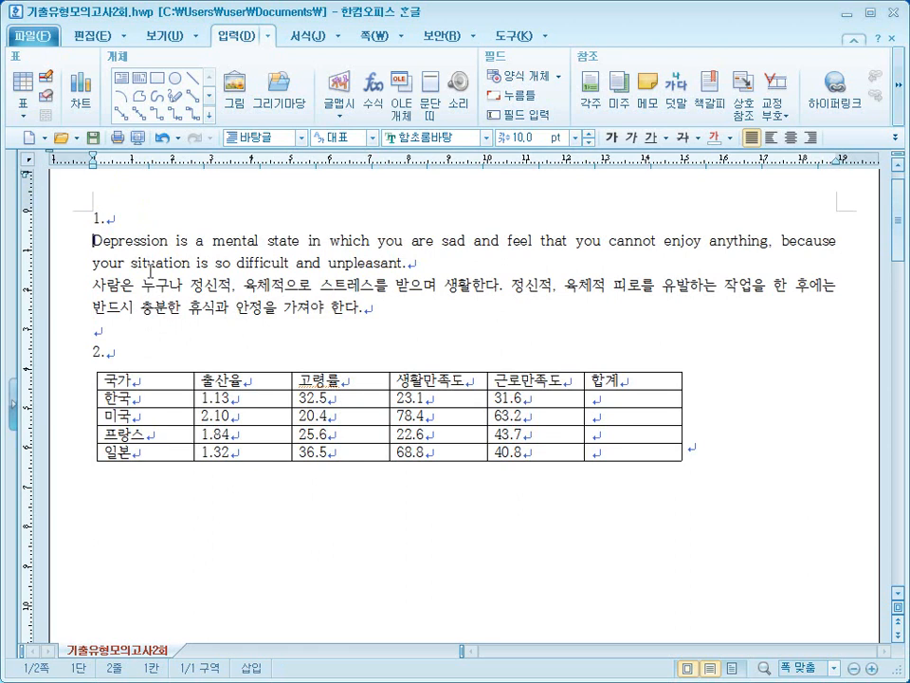
{"action": "key", "text": "Down"}
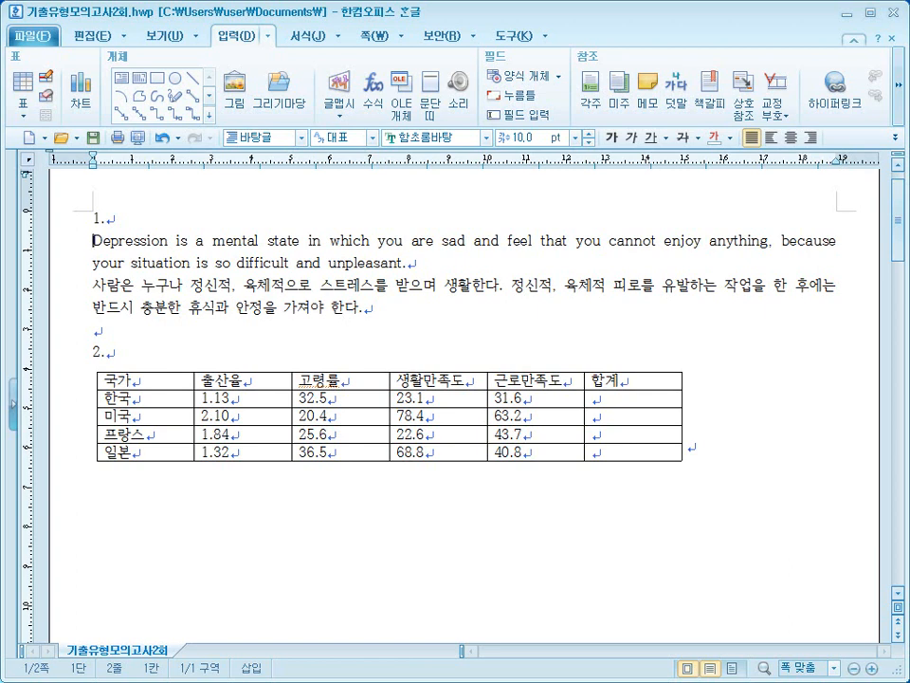
{"action": "left_click", "coordinate": [331, 286]}
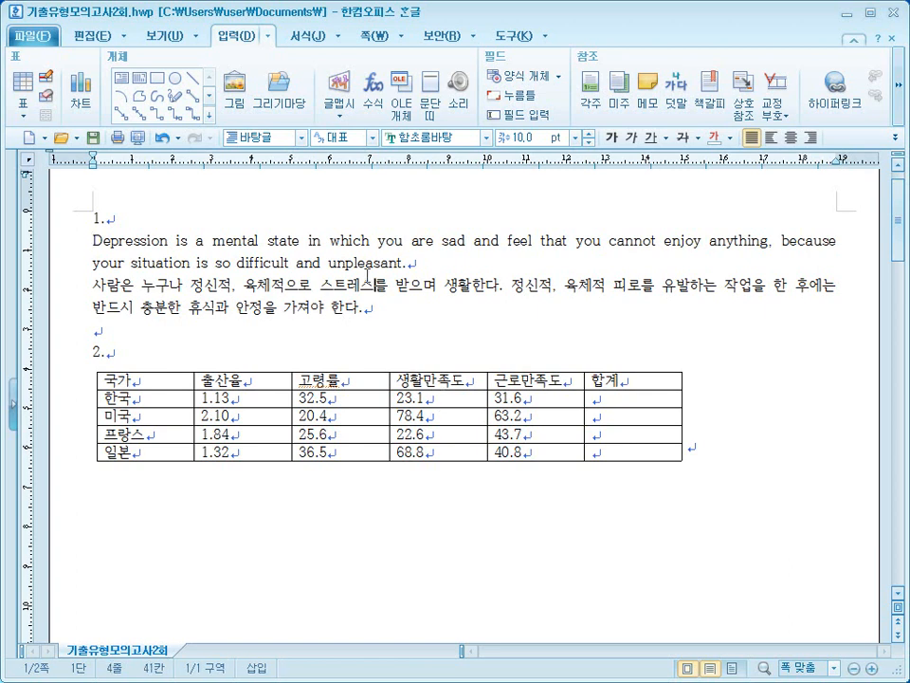
{"action": "left_click", "coordinate": [213, 240]}
{"action": "left_click", "coordinate": [226, 291]}
{"action": "key", "text": "F6"}
{"action": "left_click_drag", "start_coordinate": [387, 304], "coordinate": [388, 457]}
{"action": "left_click", "coordinate": [696, 211]}
- Start adding a new paragraph style to the style list and name it depression
{"action": "left_click", "coordinate": [341, 38]}
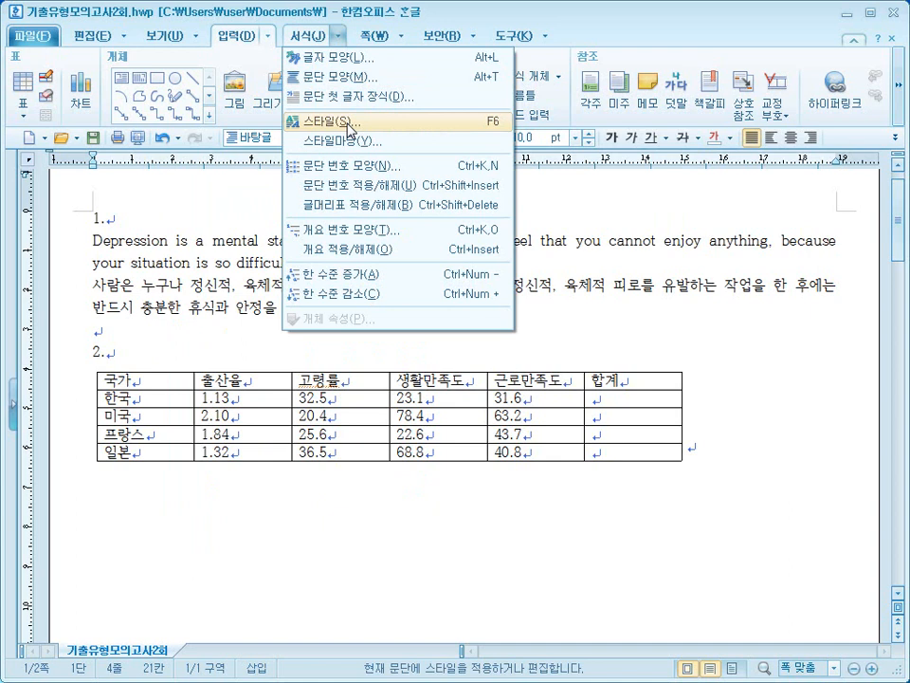
{"action": "left_click", "coordinate": [347, 125]}
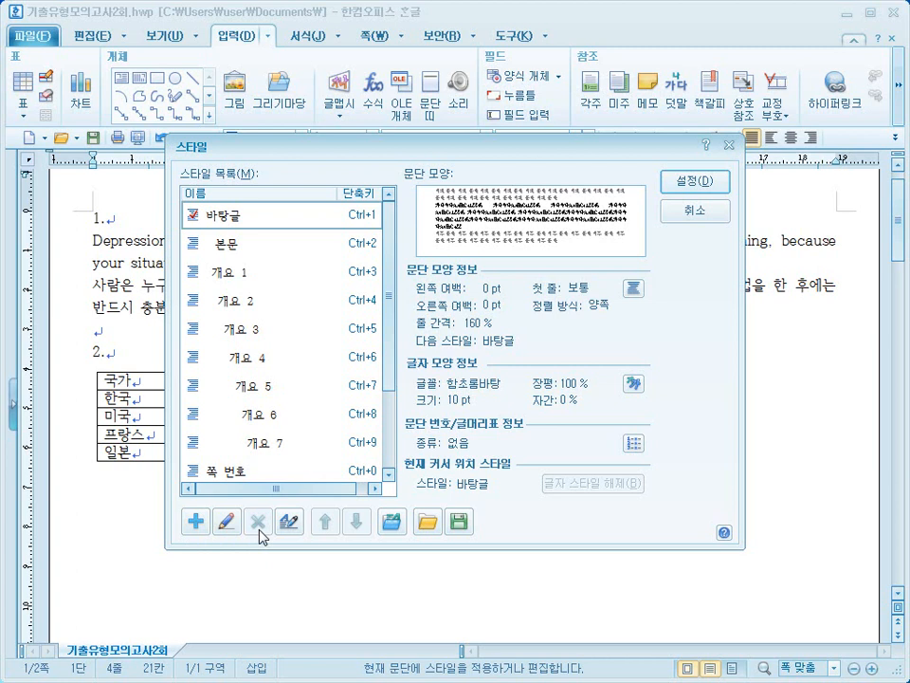
{"action": "left_click", "coordinate": [193, 521]}
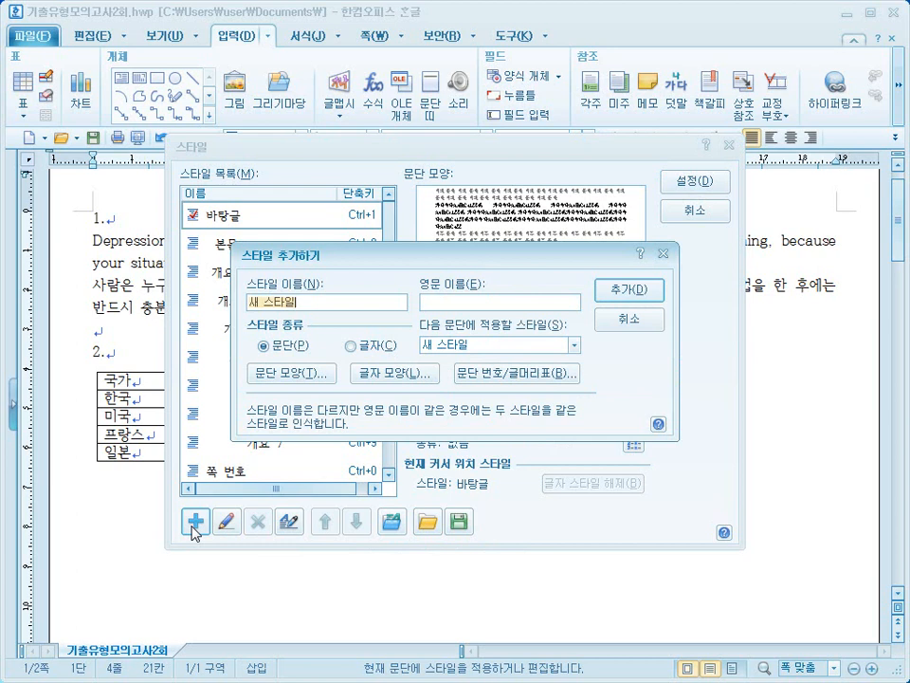
{"action": "type", "text": "ㅇㄱ"}
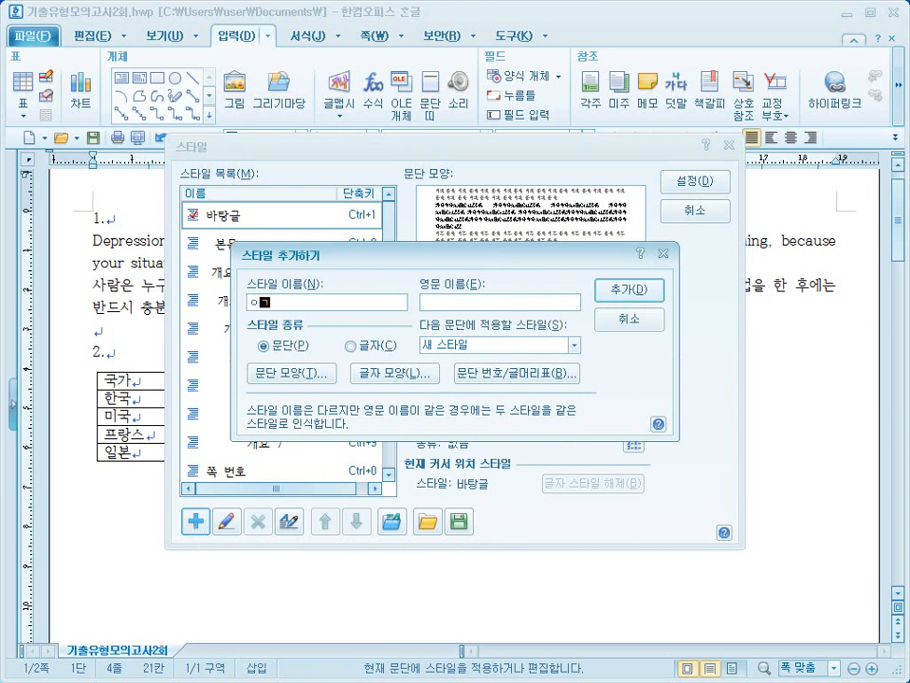
{"action": "key", "text": "BackSpace"}
{"action": "key", "text": "BackSpace"}
{"action": "type", "text": "depression"}
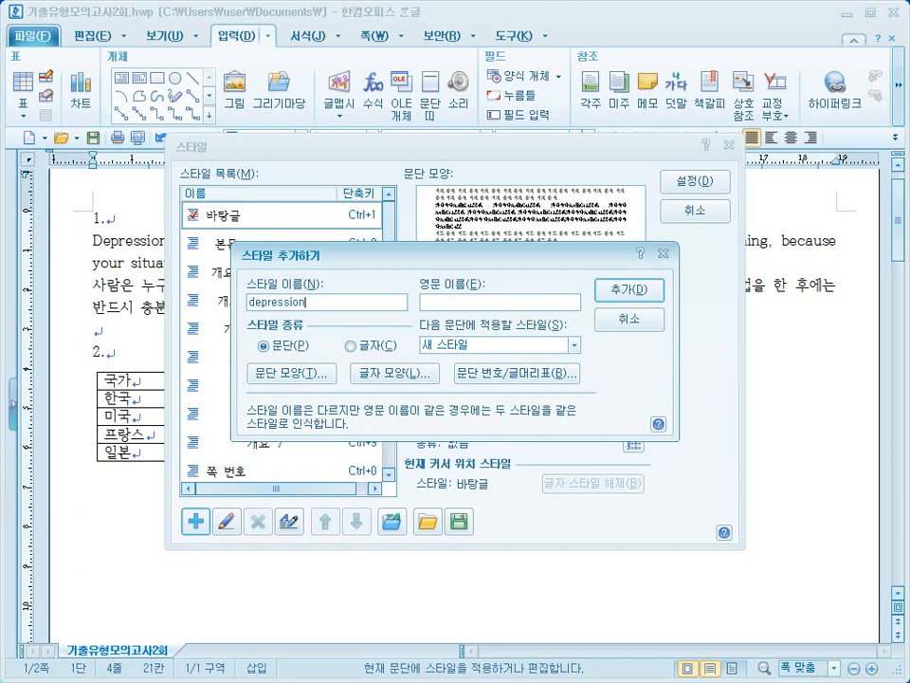
- Set the new style's paragraph shape to a 20 pt first-line indent and 10 pt spacing below the paragraph
{"action": "left_click", "coordinate": [293, 374]}
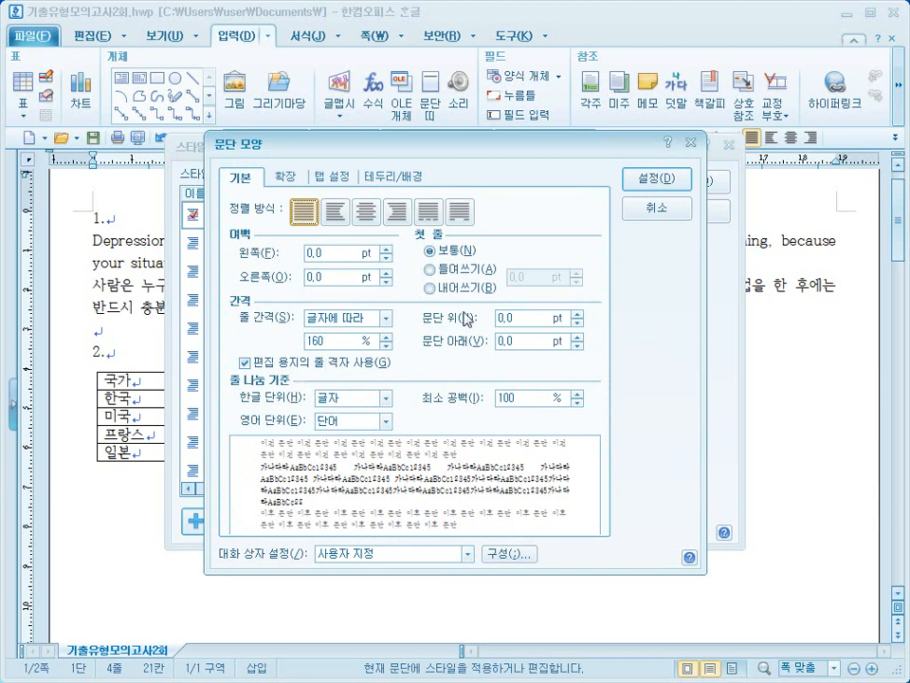
{"action": "left_click", "coordinate": [463, 271]}
{"action": "double_click", "coordinate": [534, 280]}
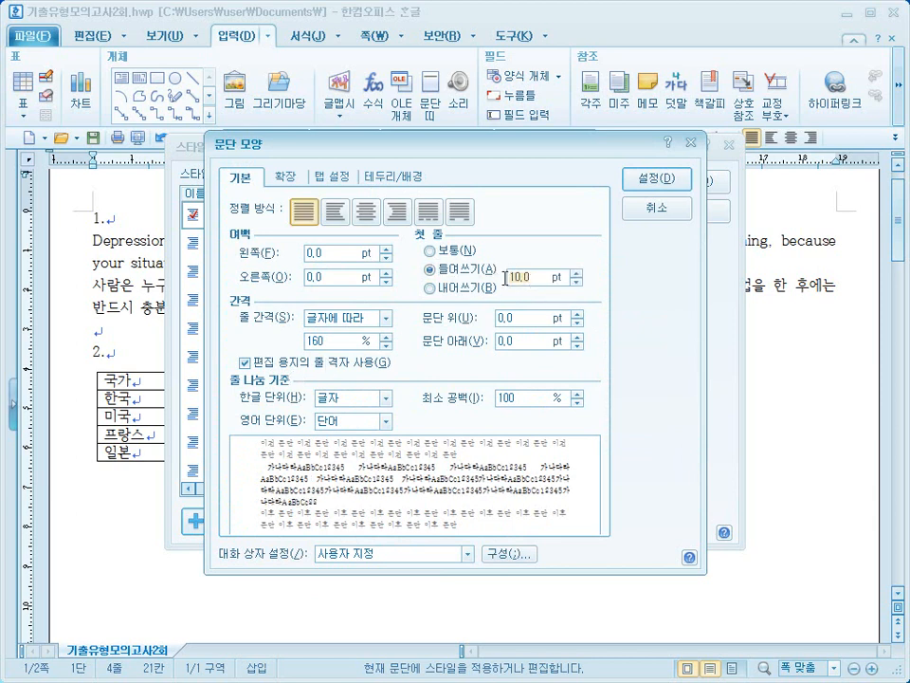
{"action": "type", "text": "20"}
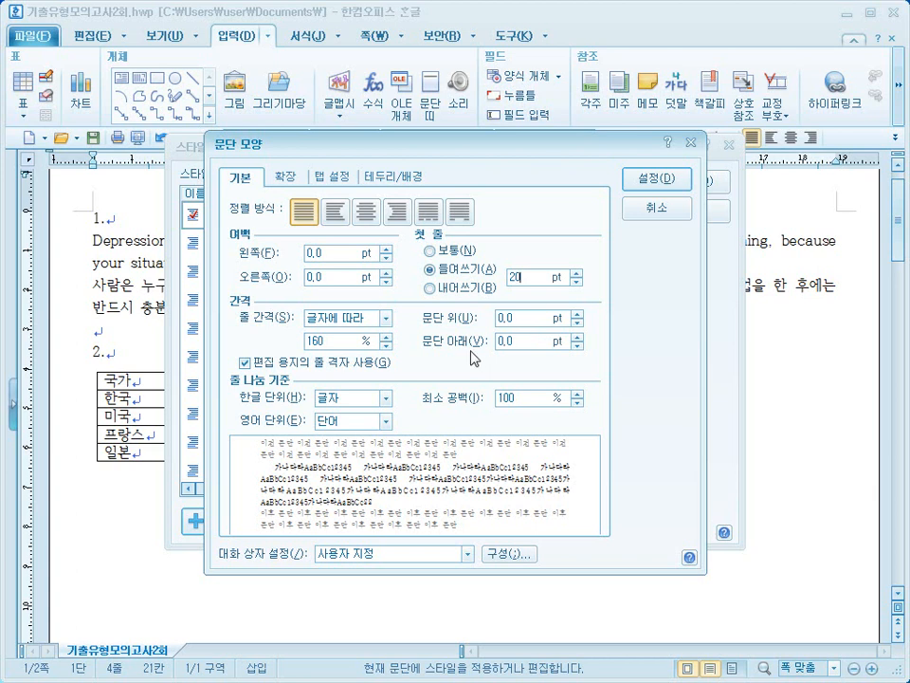
{"action": "left_click", "coordinate": [517, 342]}
{"action": "type", "text": "10"}
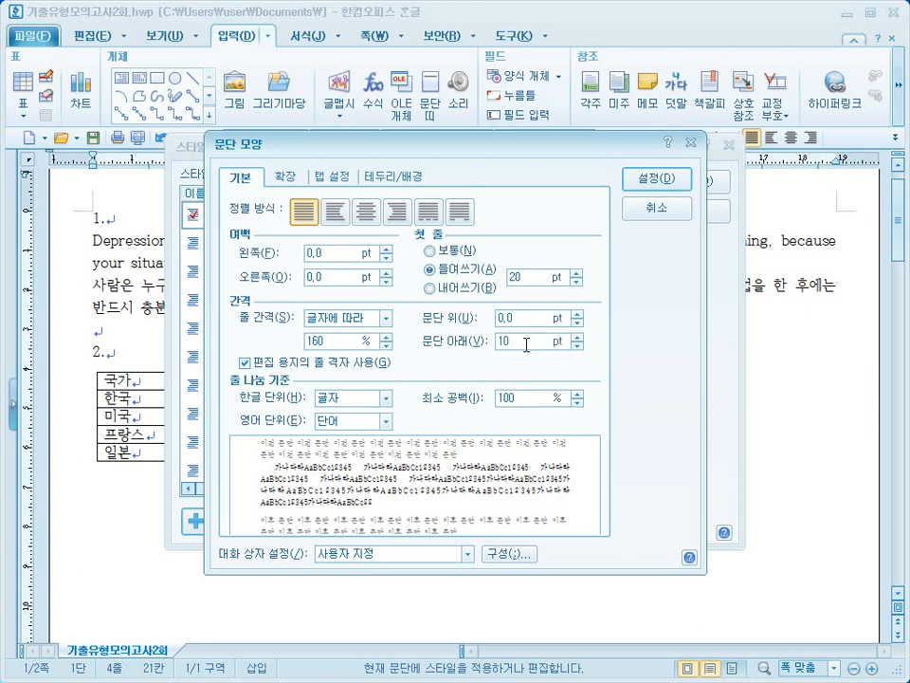
{"action": "left_click", "coordinate": [645, 186]}
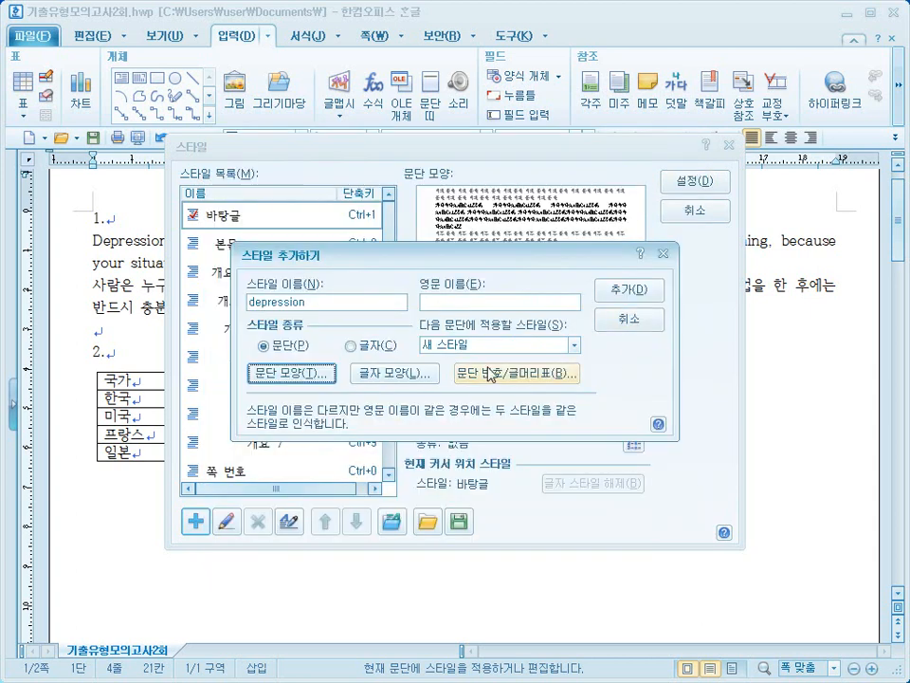
- In the depression style's character shape, set the font for 한글 text to 돋움
{"action": "left_click", "coordinate": [432, 379]}
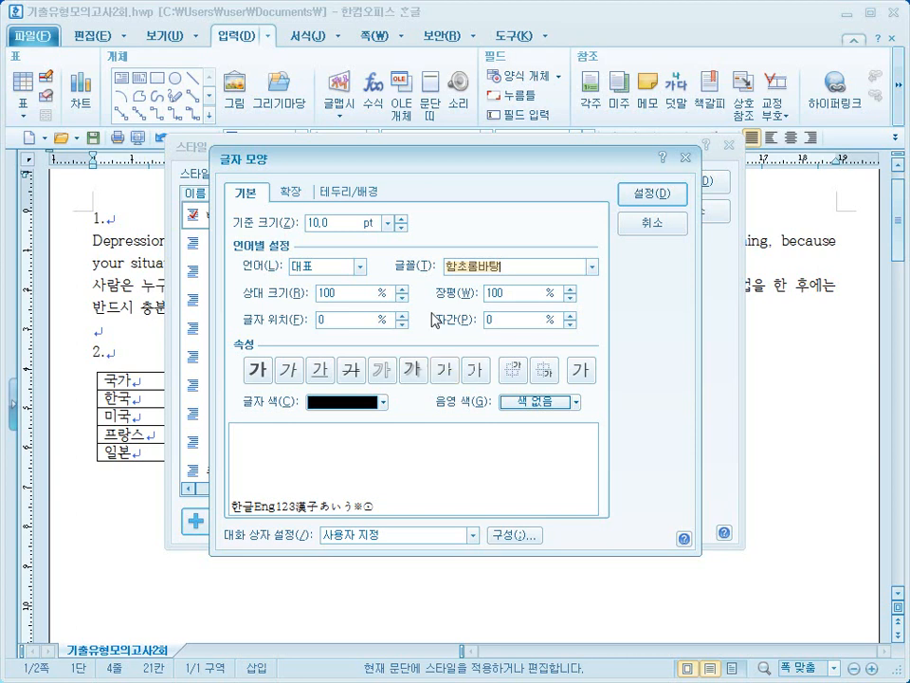
{"action": "left_click", "coordinate": [359, 267]}
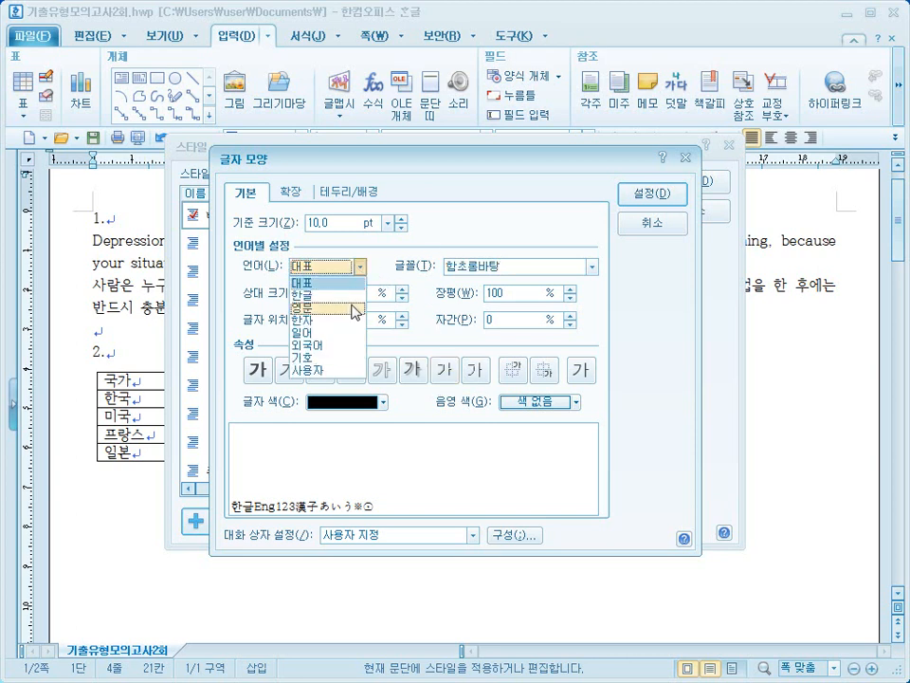
{"action": "left_click", "coordinate": [349, 295]}
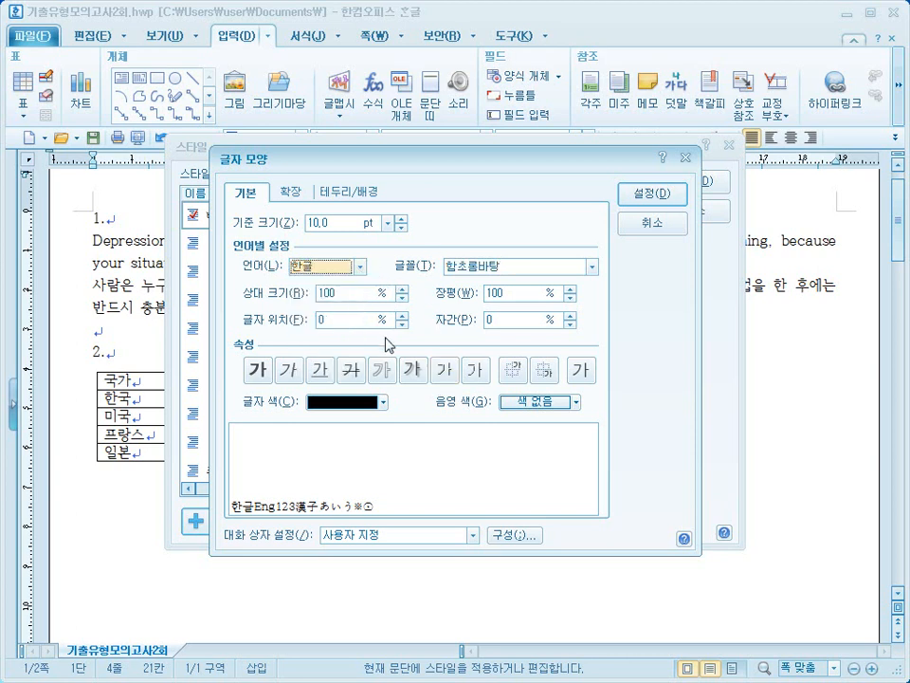
{"action": "left_click", "coordinate": [592, 269]}
{"action": "left_click_drag", "start_coordinate": [593, 331], "coordinate": [593, 293]}
{"action": "left_click", "coordinate": [518, 376]}
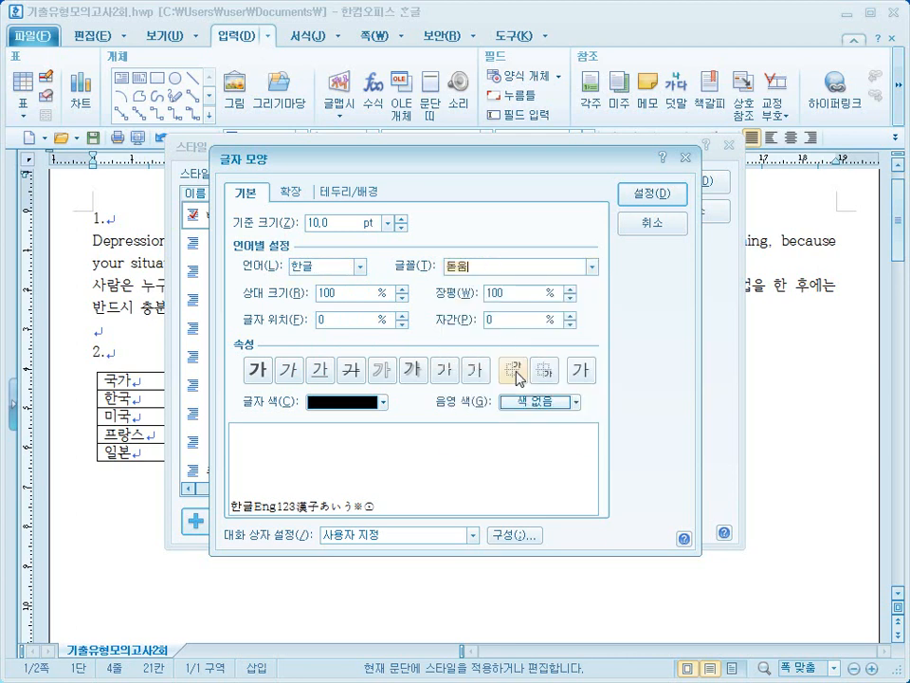
- Set the font for 영문 text in the style's character shape to 궁서
{"action": "left_click", "coordinate": [358, 267]}
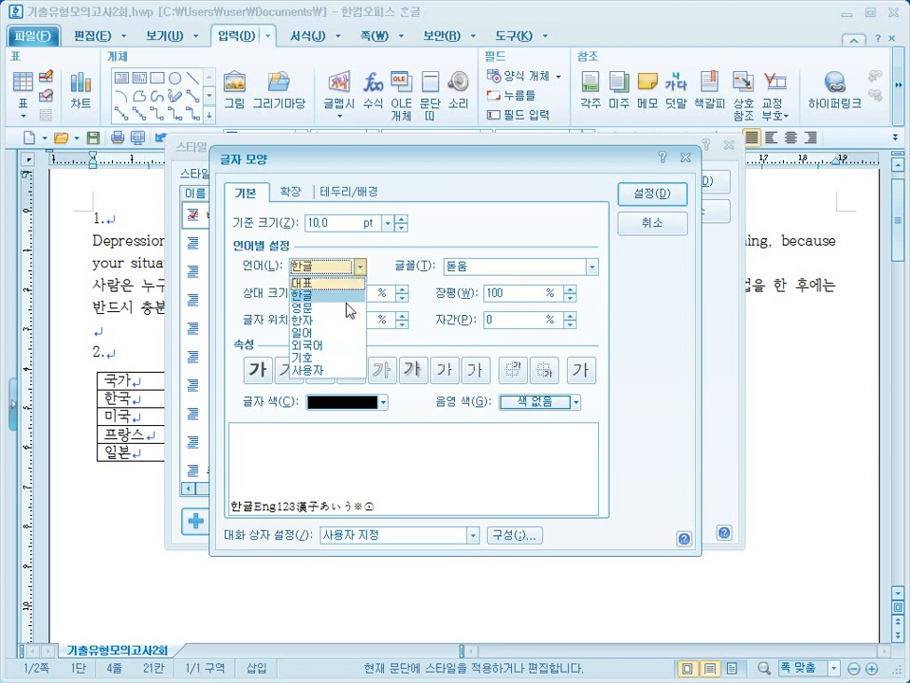
{"action": "left_click", "coordinate": [348, 309]}
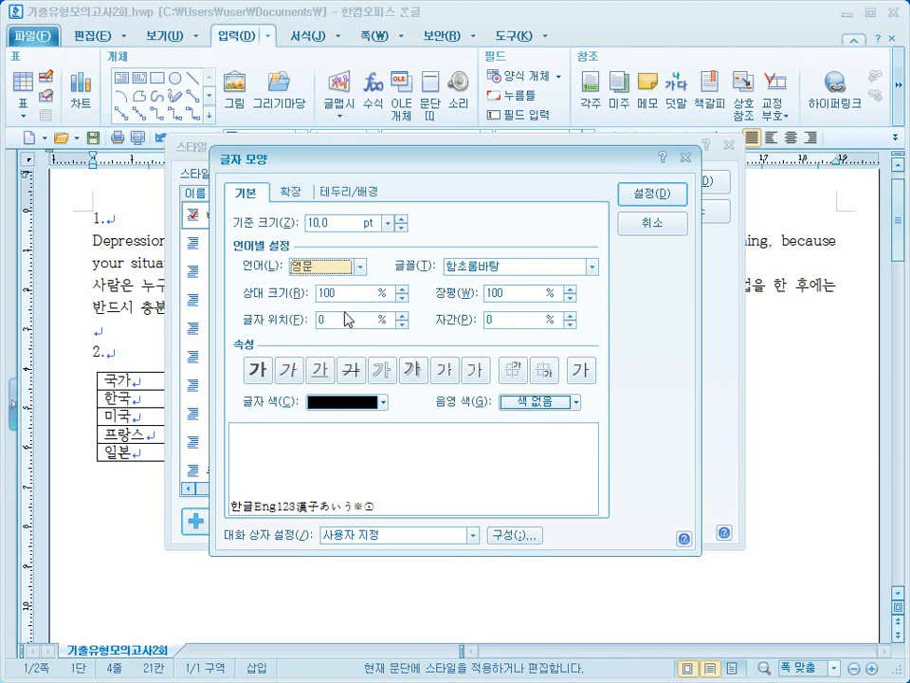
{"action": "left_click", "coordinate": [592, 267]}
{"action": "left_click_drag", "start_coordinate": [592, 313], "coordinate": [590, 290]}
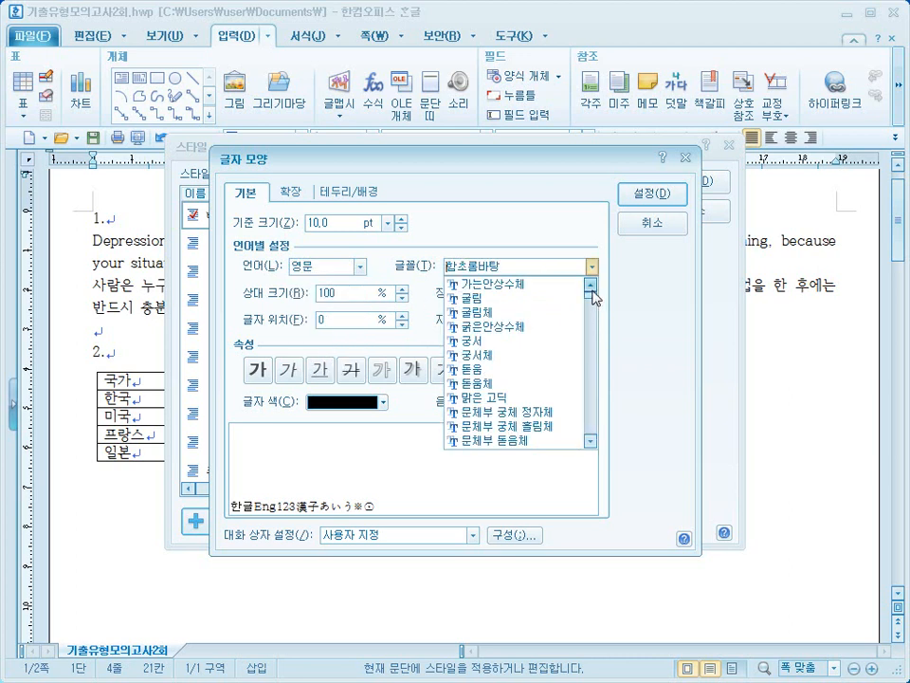
{"action": "left_click", "coordinate": [520, 353]}
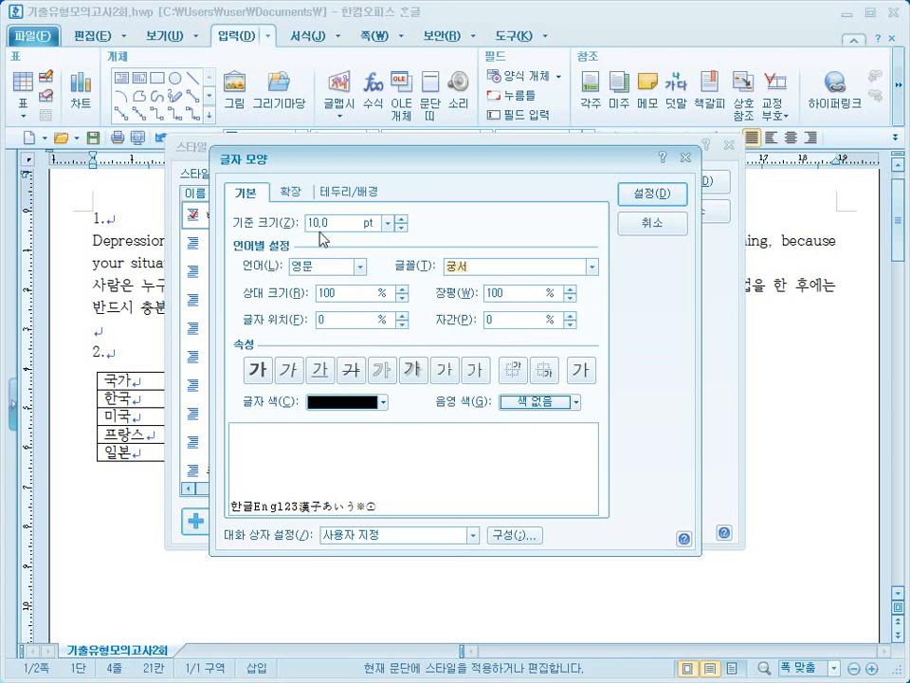
- Give the style's 영문 text a character width (장평) of 103% and a letter spacing (자간) of 4%
{"action": "left_click", "coordinate": [488, 293]}
{"action": "type", "text": "103"}
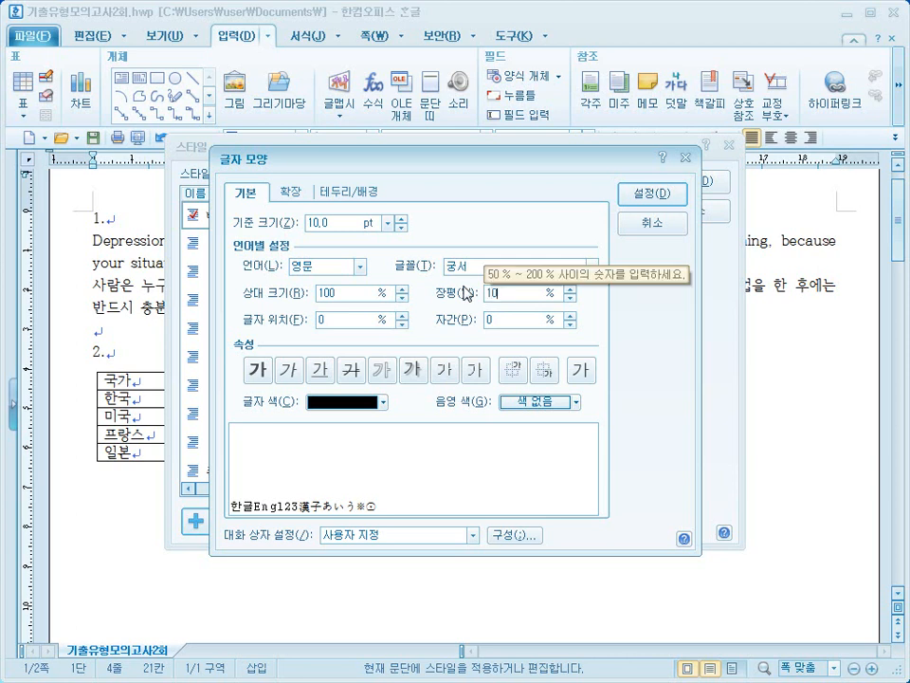
{"action": "left_click", "coordinate": [487, 321]}
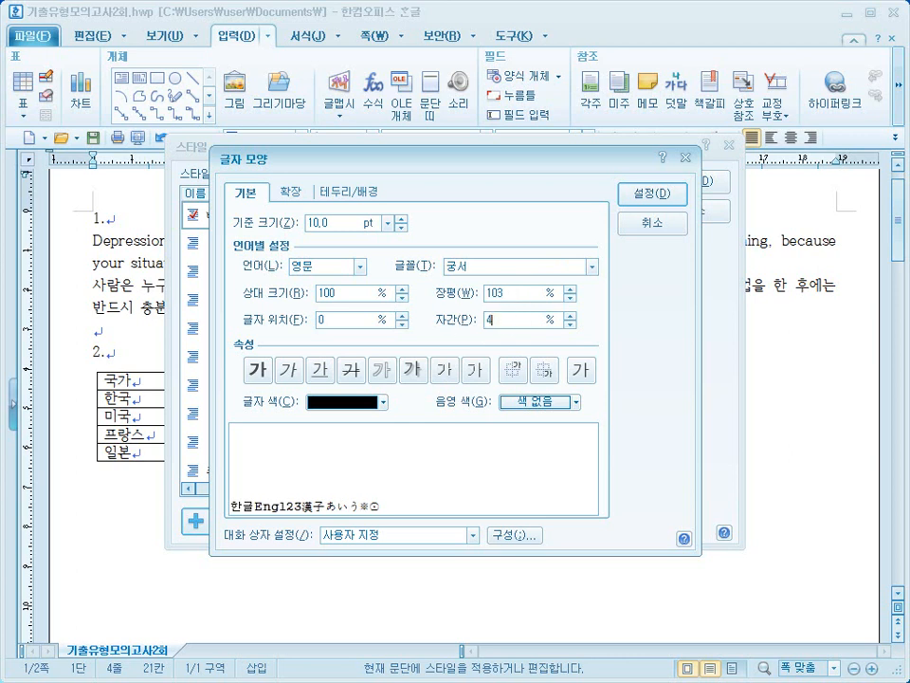
{"action": "key", "text": "BackSpace"}
{"action": "type", "text": "4"}
{"action": "left_click", "coordinate": [652, 193]}
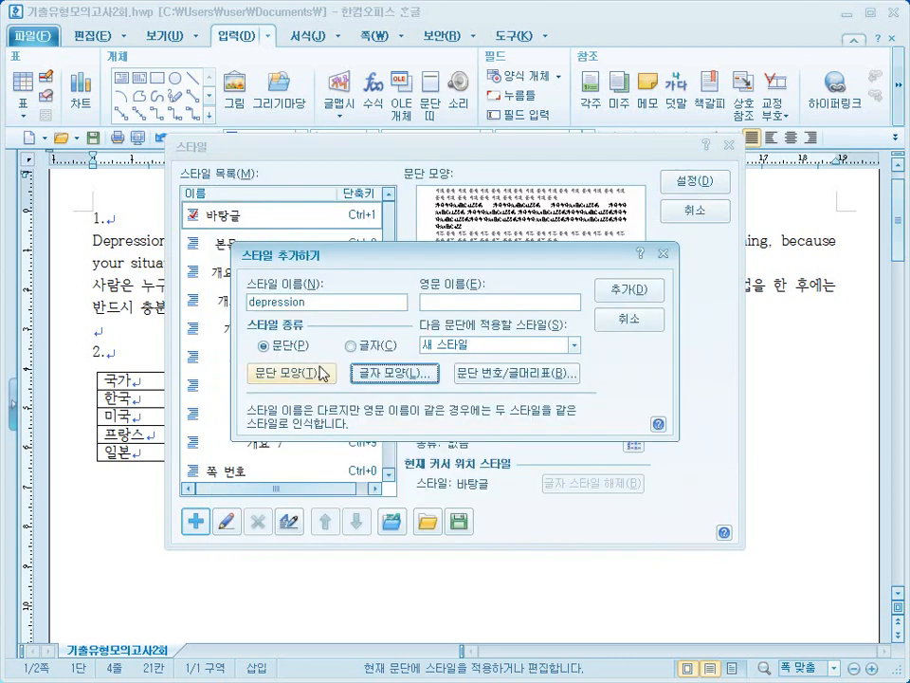
- Add the depression style to the style list and apply it to the English and Korean paragraphs under number 1
{"action": "left_click", "coordinate": [632, 293]}
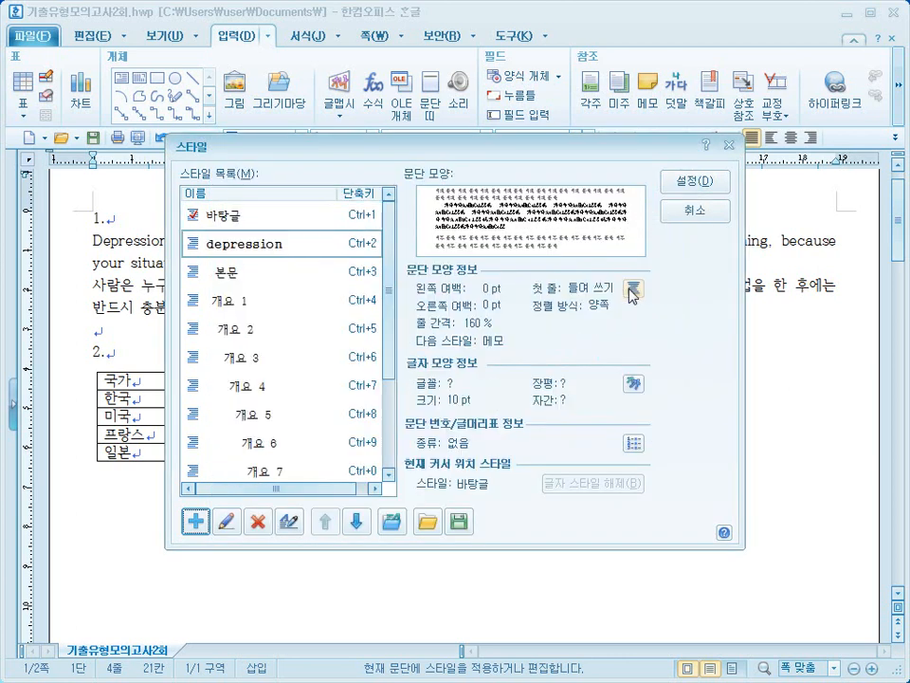
{"action": "left_click", "coordinate": [688, 181]}
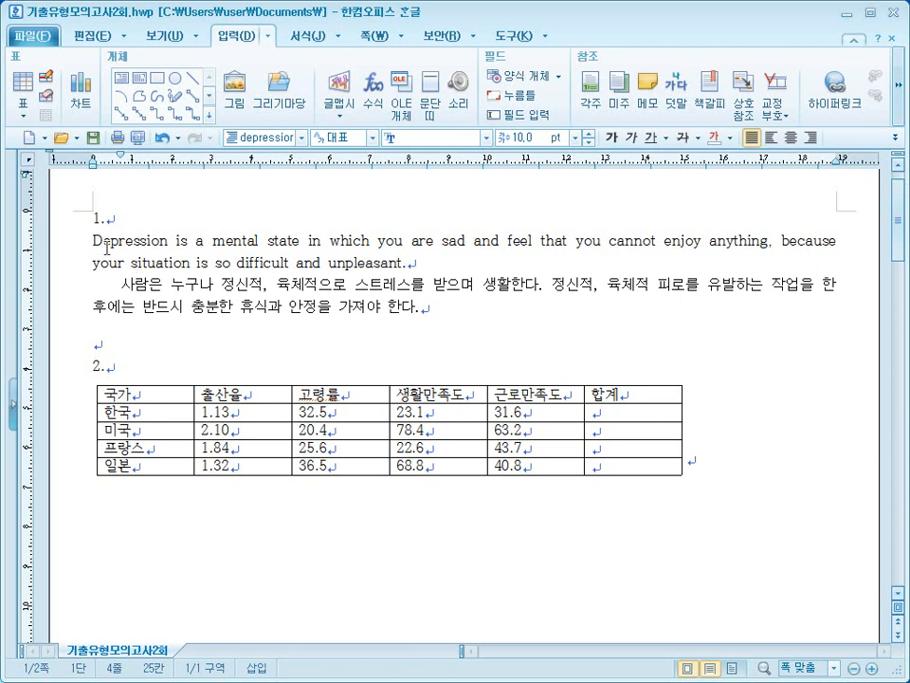
{"action": "left_click_drag", "start_coordinate": [95, 240], "coordinate": [451, 307]}
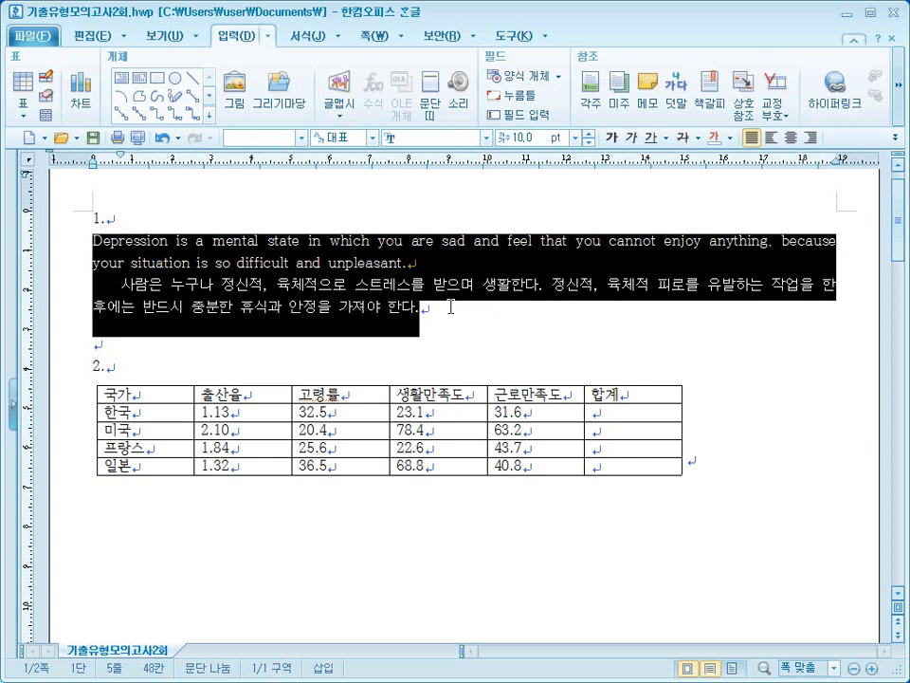
{"action": "left_click", "coordinate": [303, 139]}
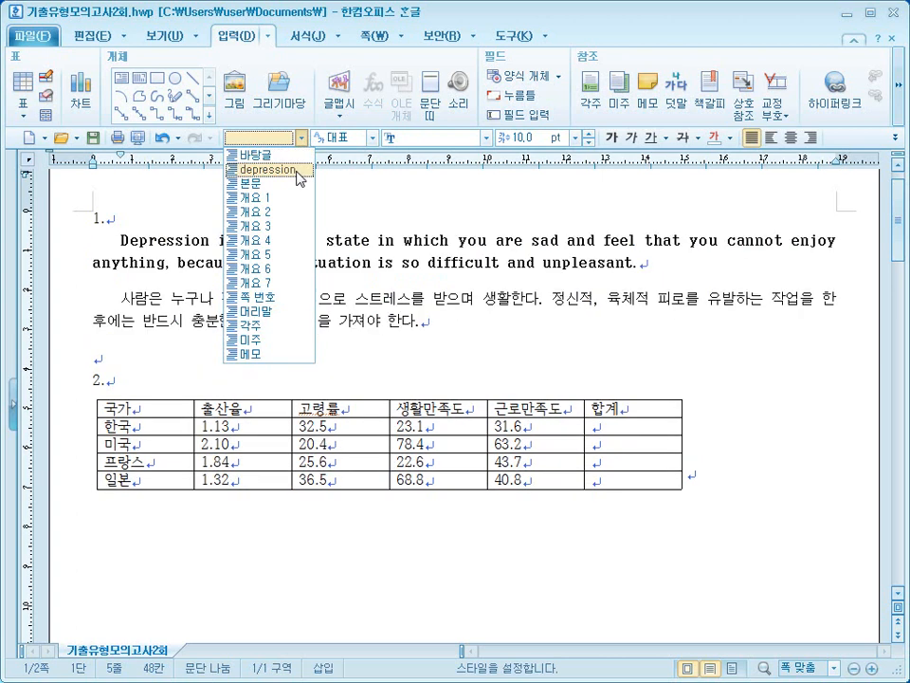
{"action": "left_click", "coordinate": [297, 171]}
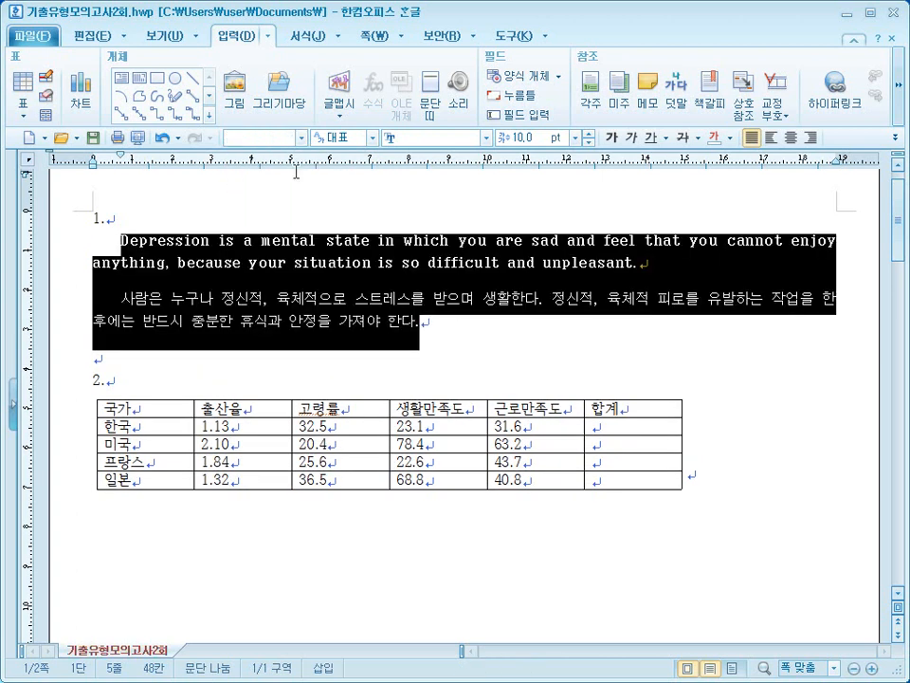
- Insert a table with 5 rows and 6 columns on a new line below number 2
{"action": "left_click", "coordinate": [432, 380]}
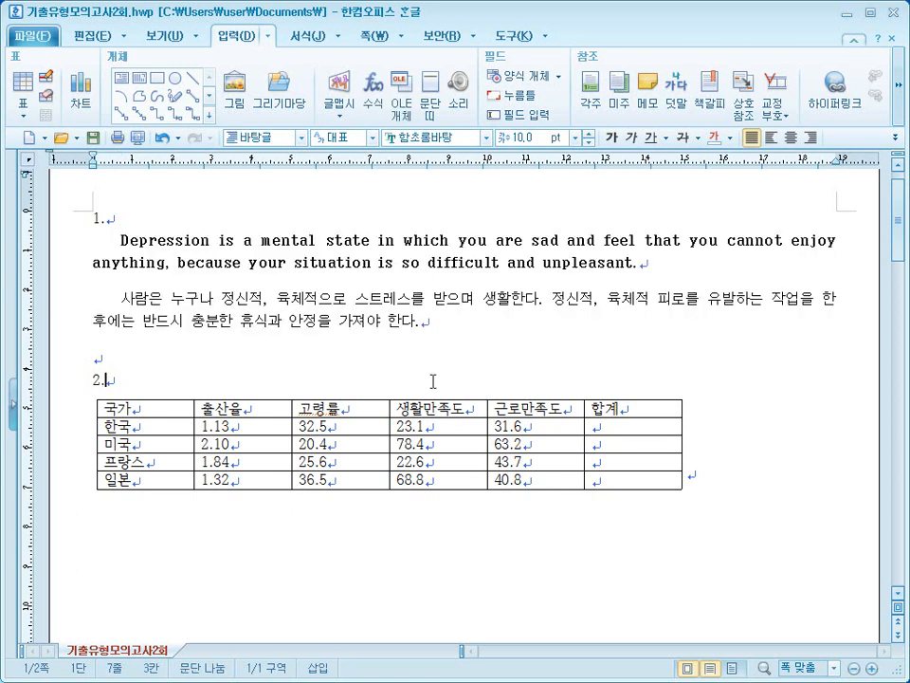
{"action": "key", "text": "Return"}
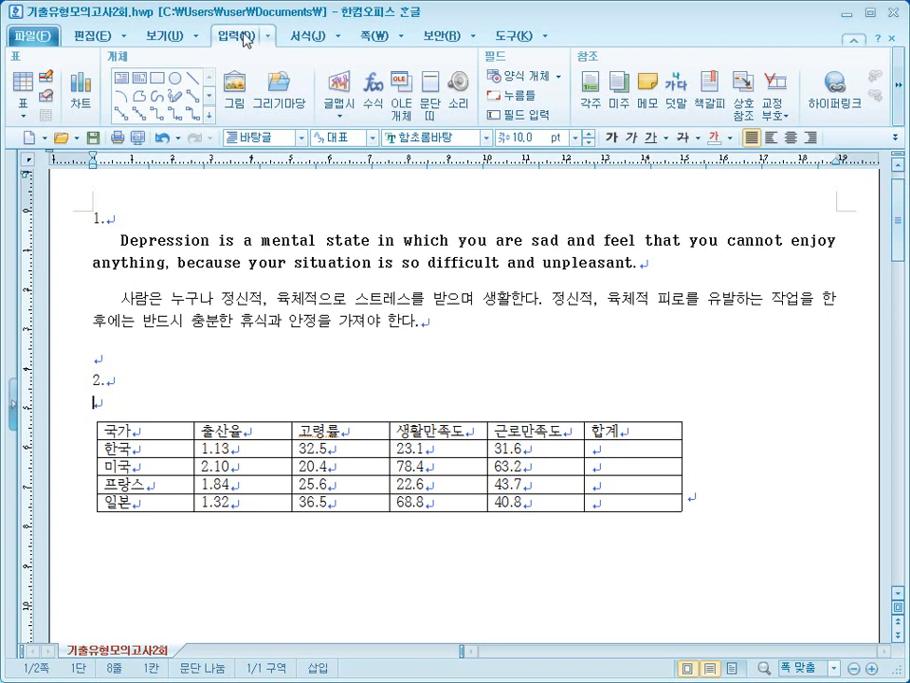
{"action": "left_click", "coordinate": [24, 87]}
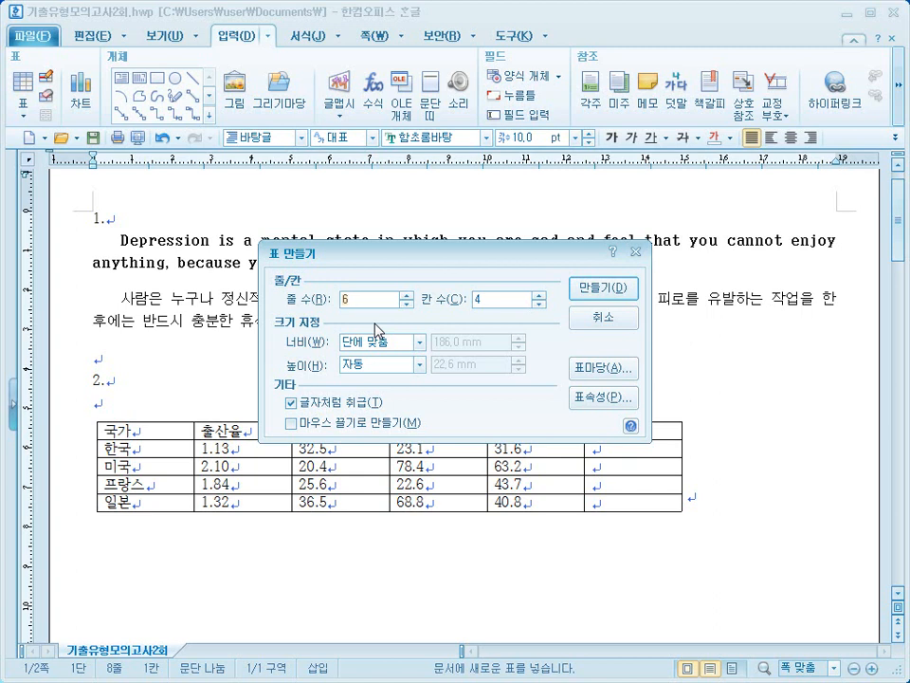
{"action": "key", "text": "BackSpace"}
{"action": "type", "text": "5"}
{"action": "left_click", "coordinate": [475, 300]}
{"action": "key", "text": "Delete"}
{"action": "type", "text": "6"}
{"action": "left_click", "coordinate": [585, 294]}
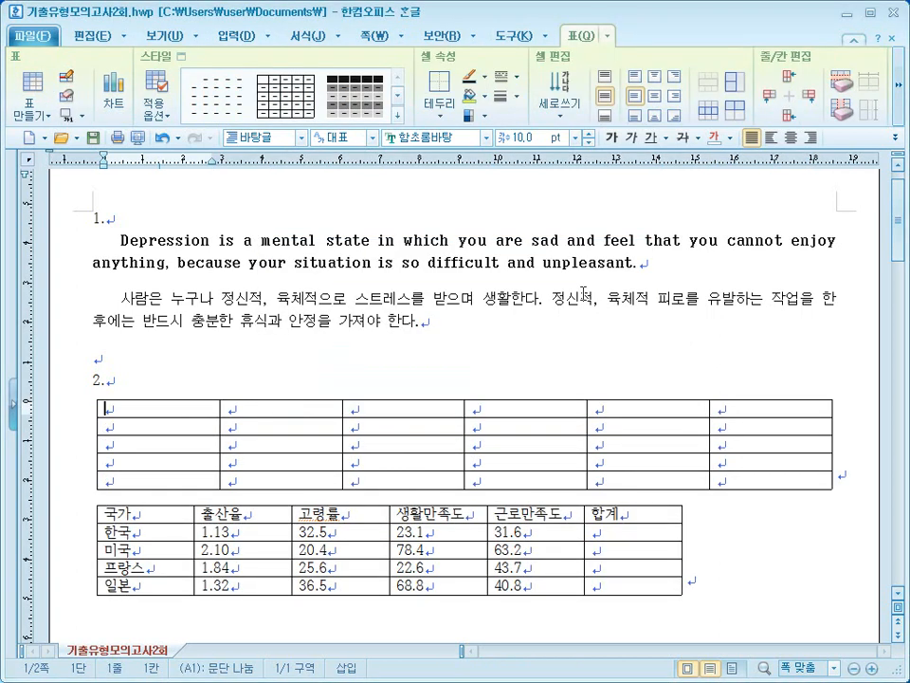
- Copy the old table's cells into the new table, overwriting contents only (내용만 덮어 쓰기), and delete the old table
{"action": "left_click_drag", "start_coordinate": [106, 513], "coordinate": [632, 585]}
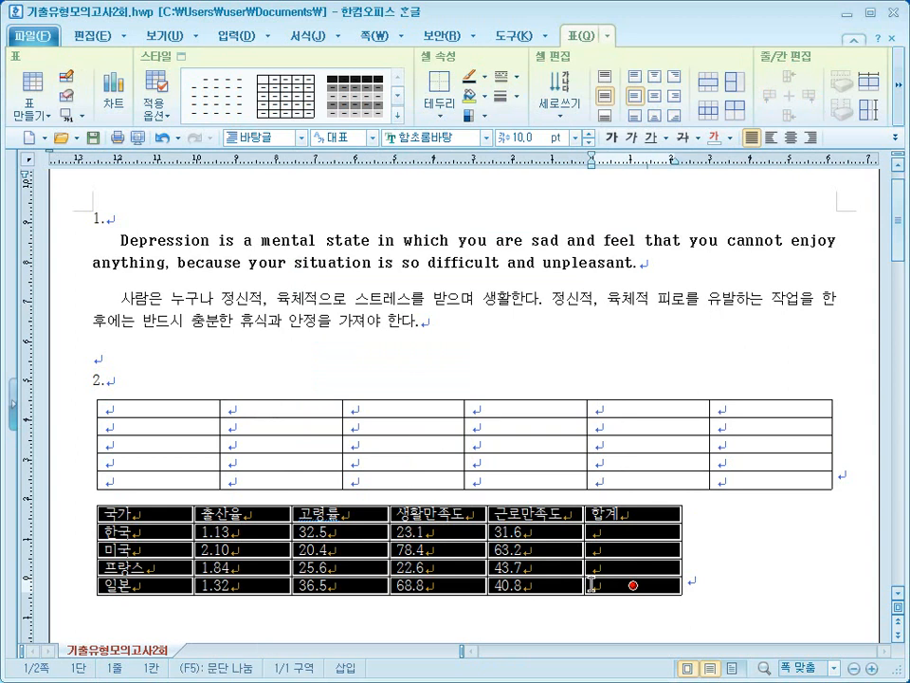
{"action": "left_click", "coordinate": [708, 573]}
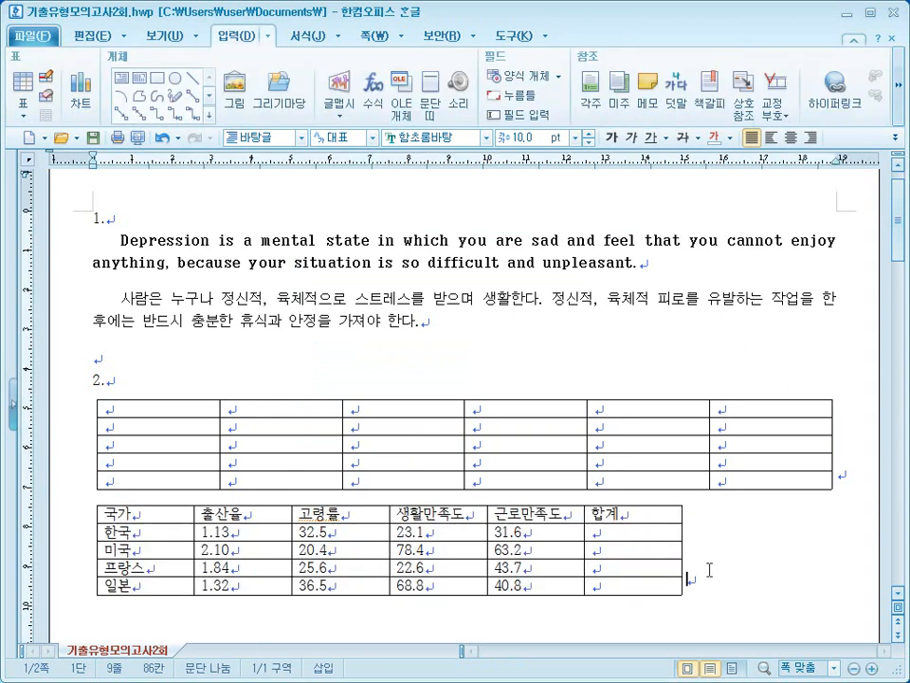
{"action": "left_click", "coordinate": [139, 415]}
{"action": "key", "text": "ctrl+v"}
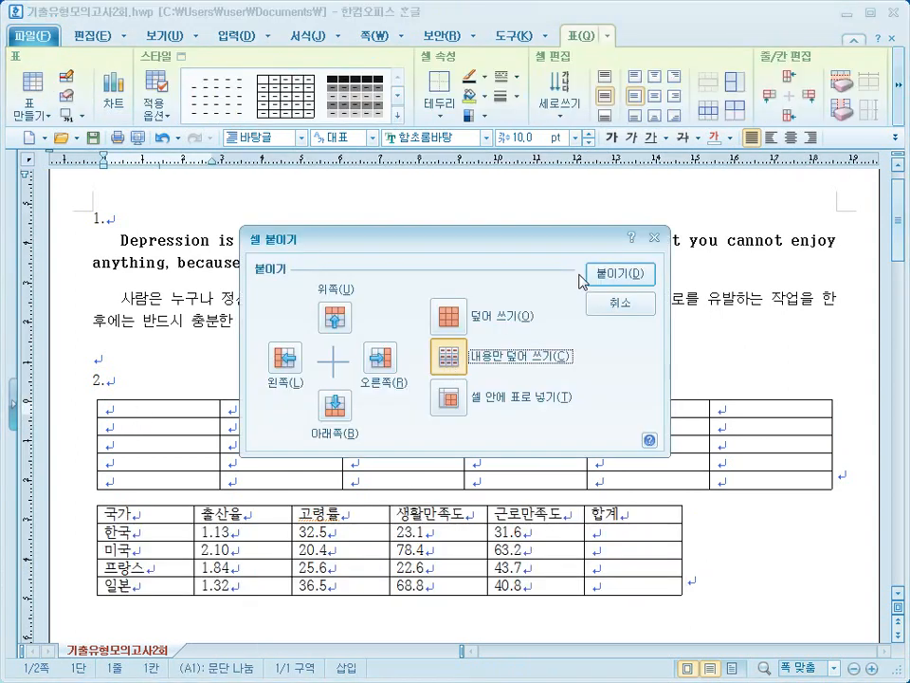
{"action": "left_click", "coordinate": [612, 274]}
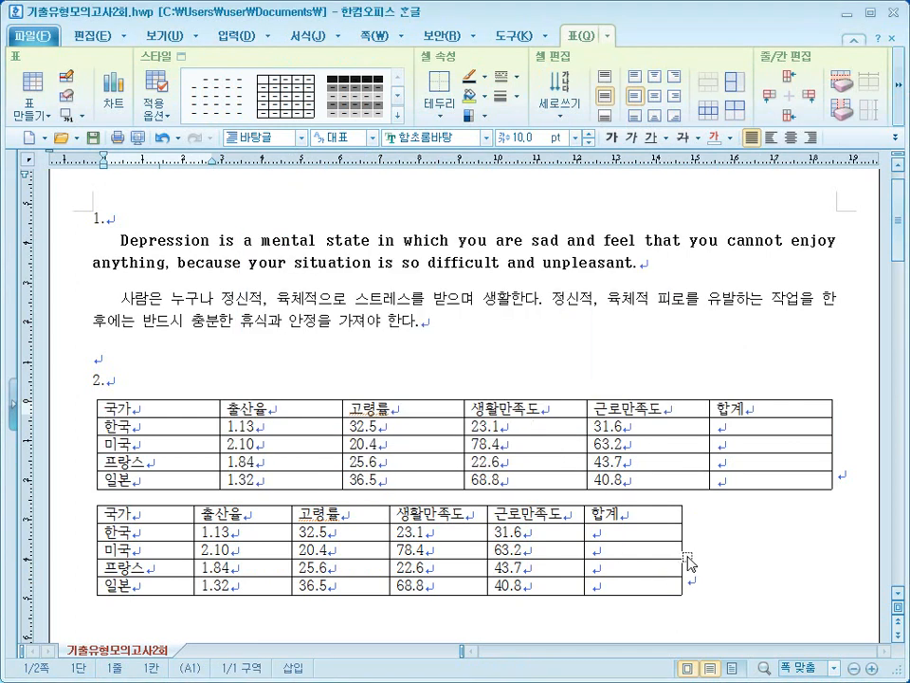
{"action": "left_click", "coordinate": [687, 560]}
{"action": "key", "text": "Delete"}
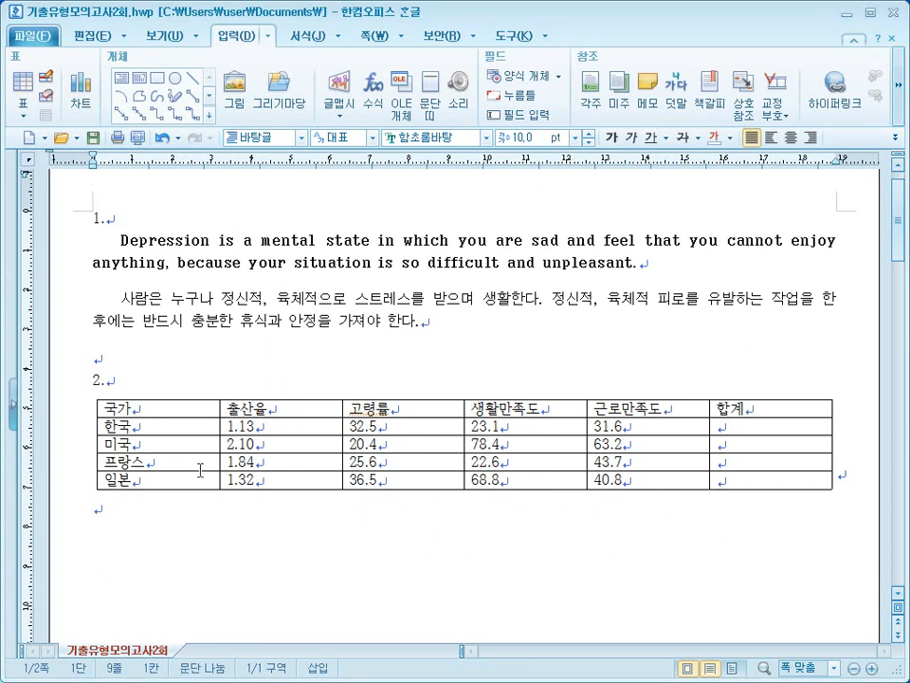
- Format all cells of the new table in 돋움 at 10 pt with centred alignment
{"action": "left_click_drag", "start_coordinate": [160, 404], "coordinate": [640, 479]}
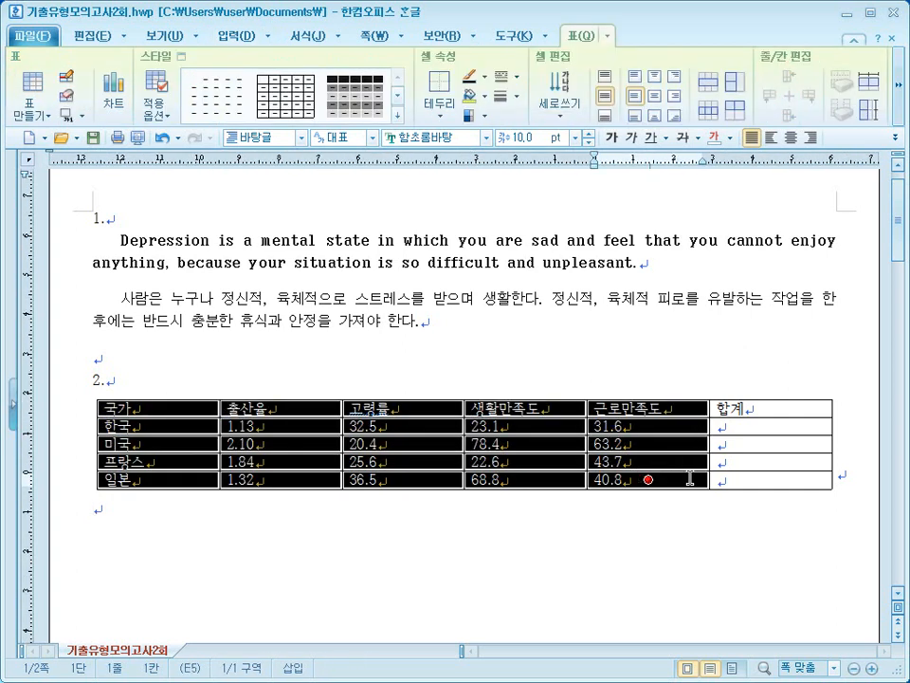
{"action": "left_click", "coordinate": [279, 357]}
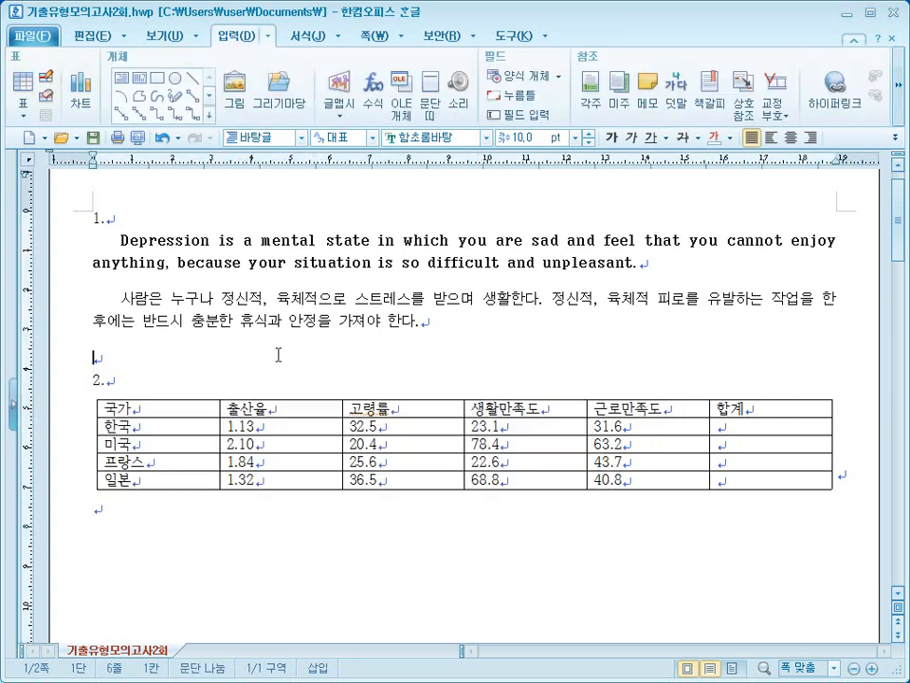
{"action": "left_click_drag", "start_coordinate": [177, 407], "coordinate": [906, 485]}
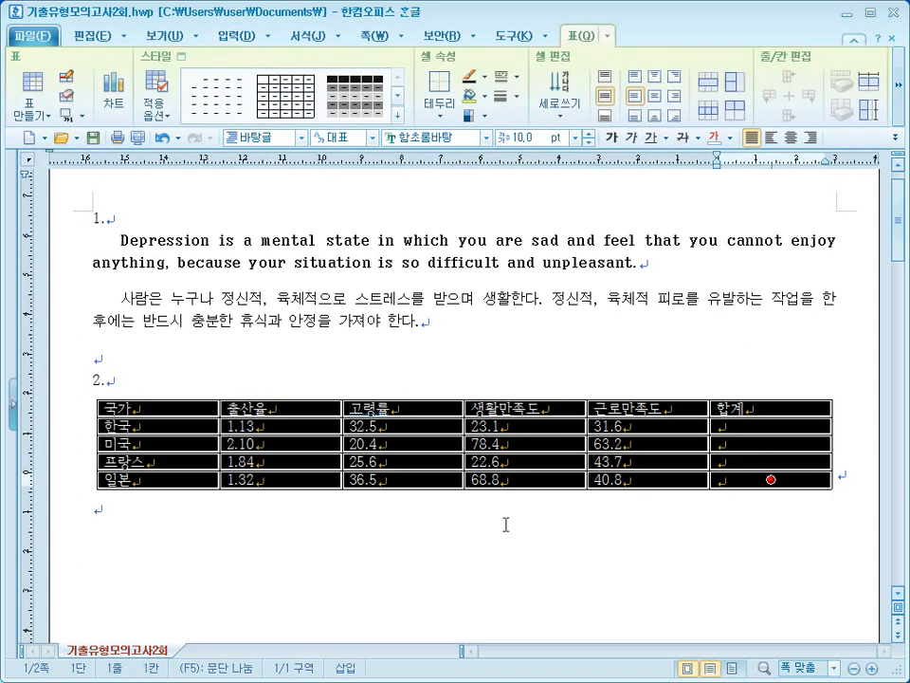
{"action": "left_click", "coordinate": [487, 137]}
{"action": "left_click", "coordinate": [475, 190]}
{"action": "left_click", "coordinate": [575, 138]}
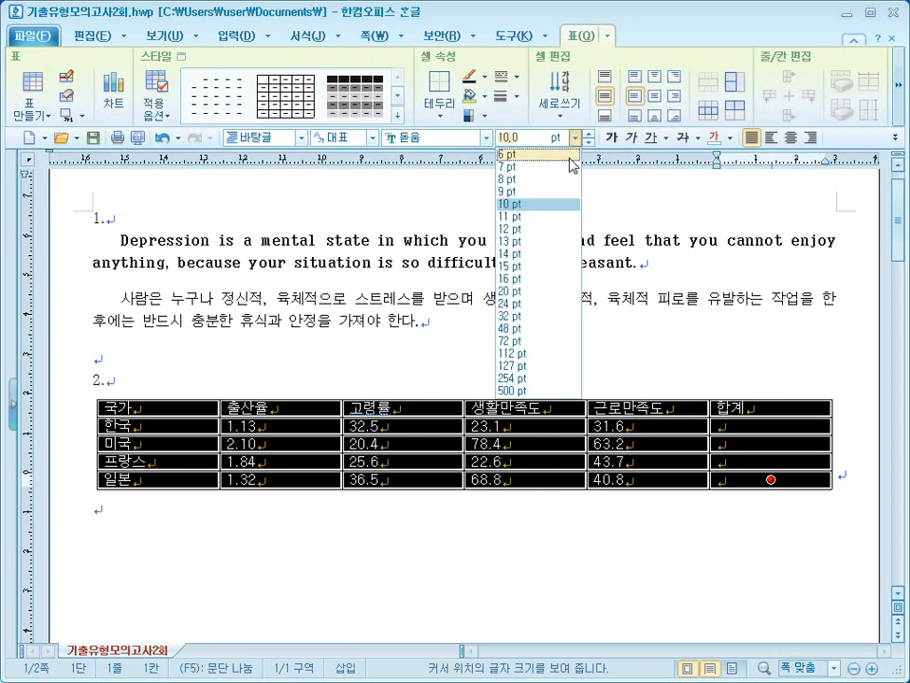
{"action": "left_click", "coordinate": [546, 205]}
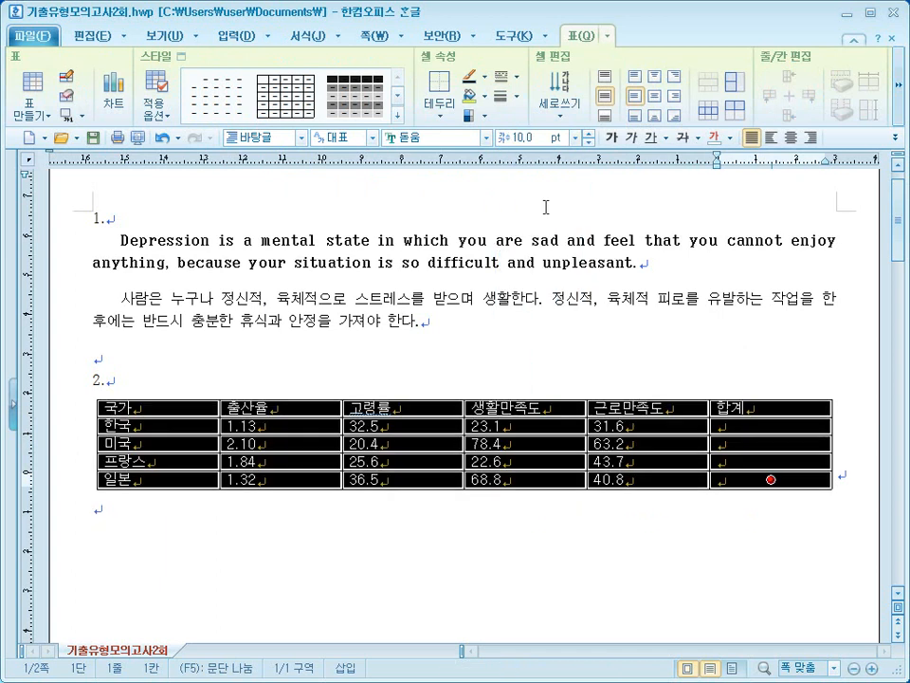
{"action": "left_click", "coordinate": [792, 138]}
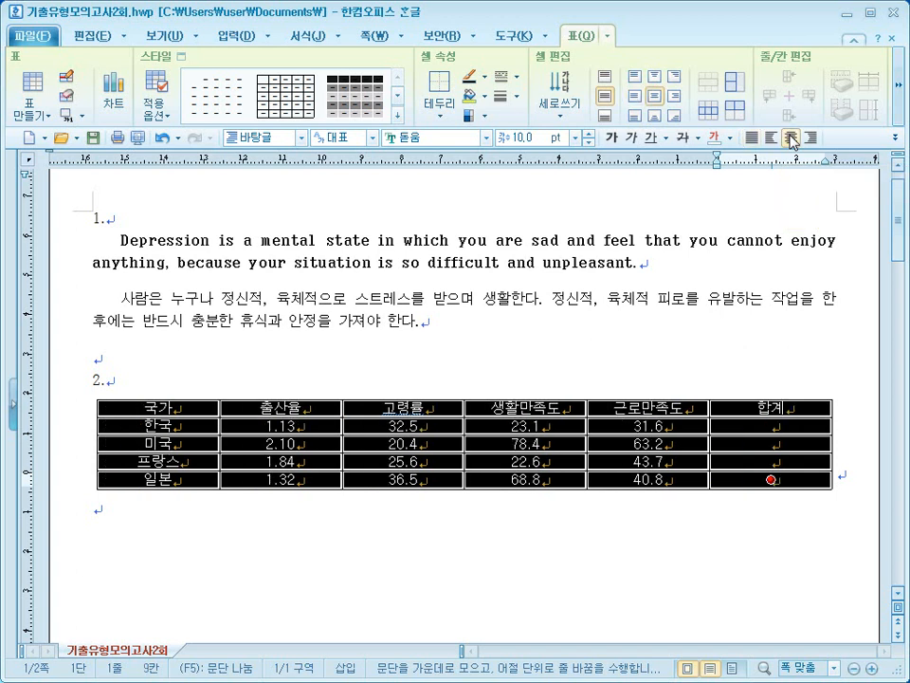
{"action": "left_click", "coordinate": [430, 551]}
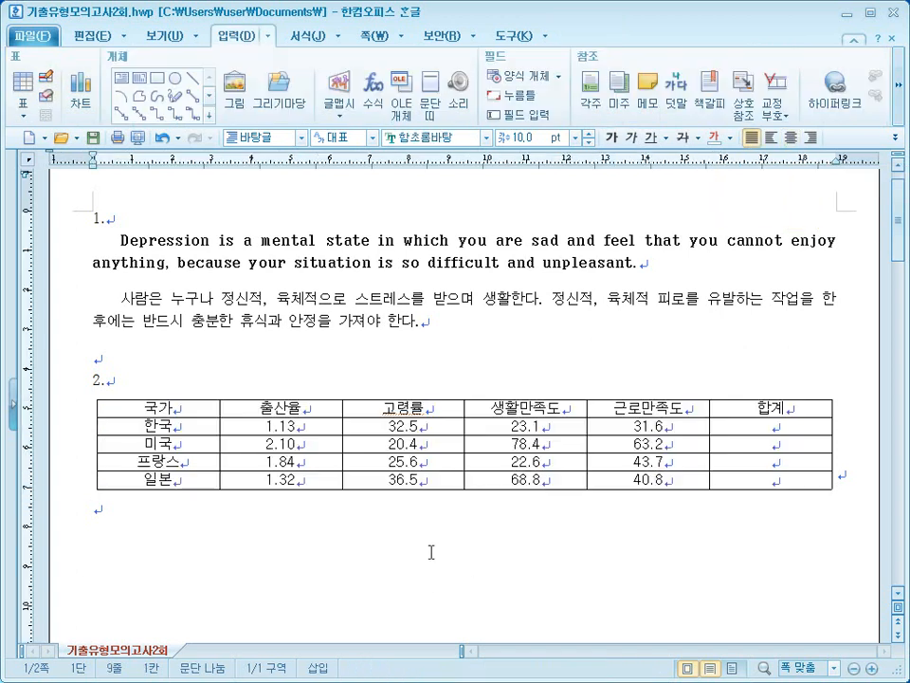
- Right-align the number cells and the empty 합계 cells below the table's header row
{"action": "left_click_drag", "start_coordinate": [301, 426], "coordinate": [749, 489]}
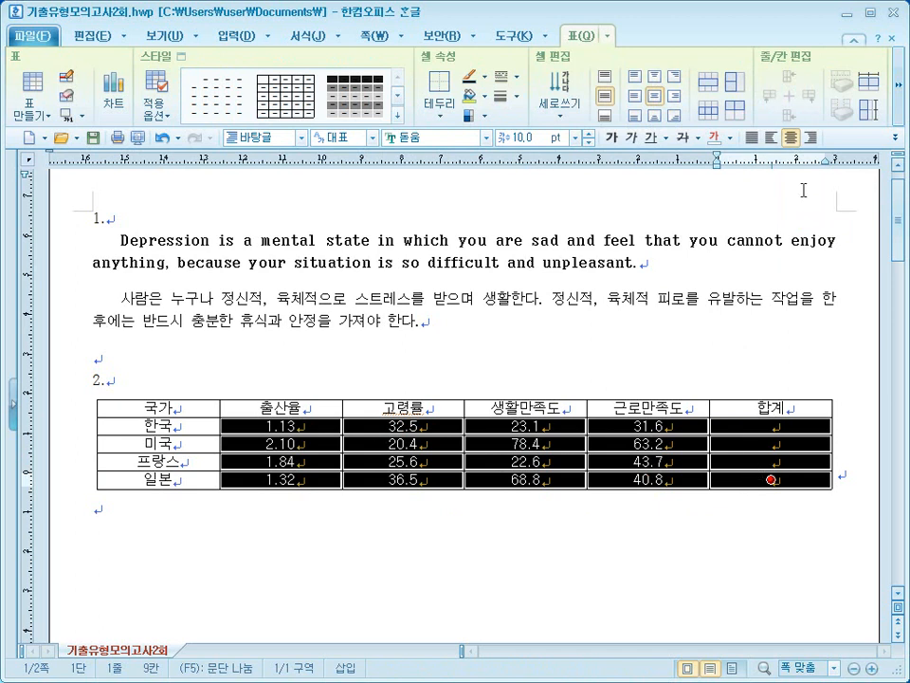
{"action": "left_click", "coordinate": [809, 137]}
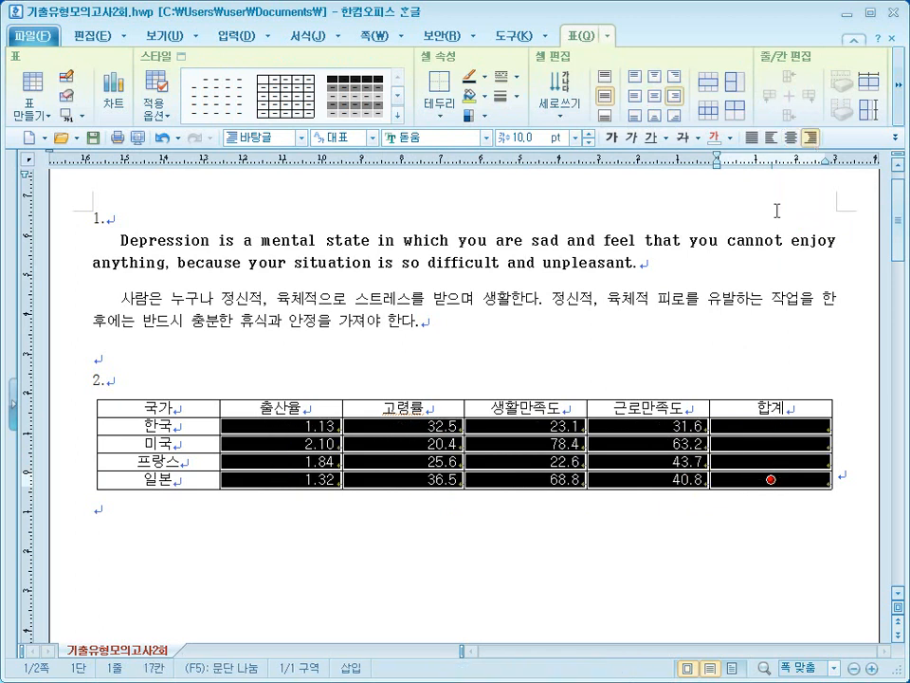
{"action": "left_click", "coordinate": [658, 562]}
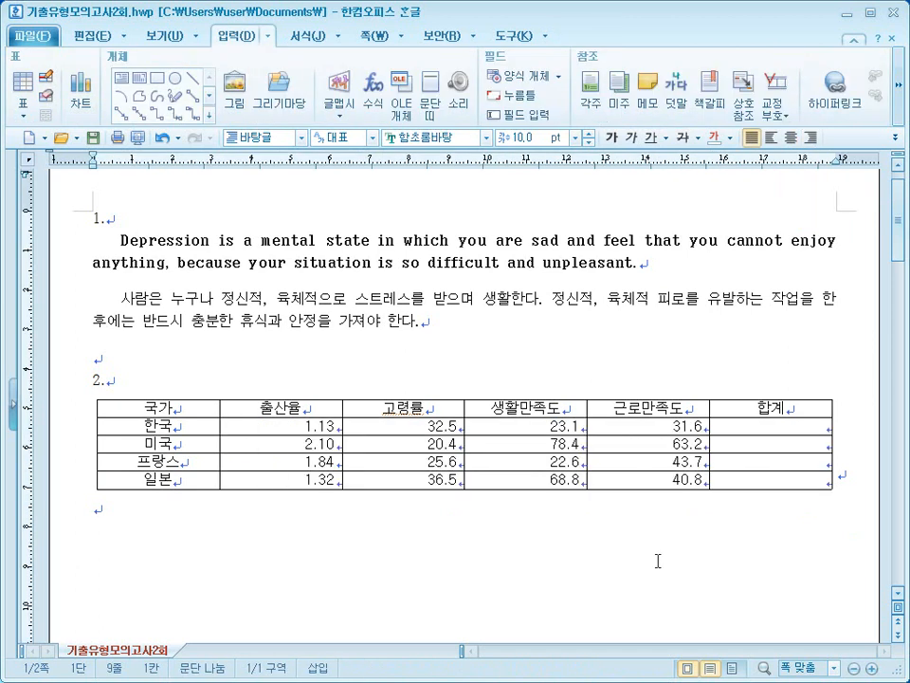
- Fill the cells of the first four columns, from the header row through the 프랑스 row, with yellow
{"action": "left_click_drag", "start_coordinate": [152, 408], "coordinate": [511, 469]}
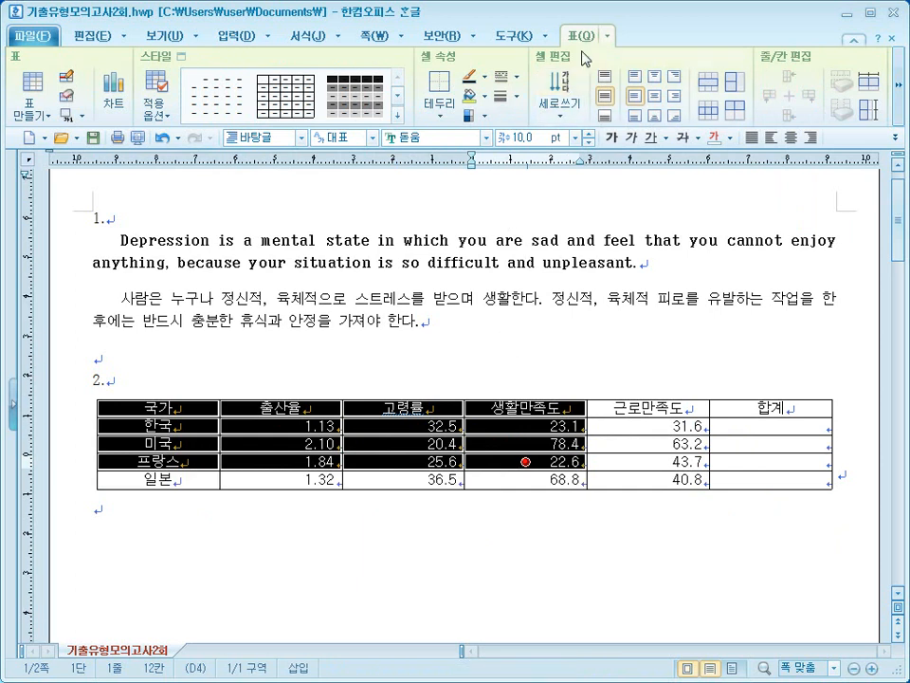
{"action": "left_click", "coordinate": [484, 96]}
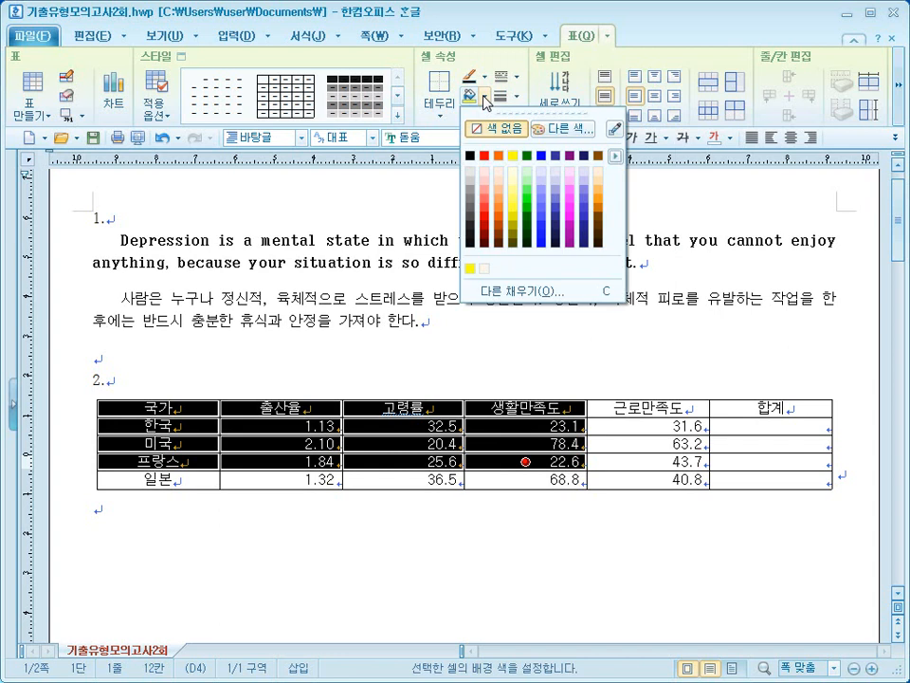
{"action": "left_click", "coordinate": [512, 155]}
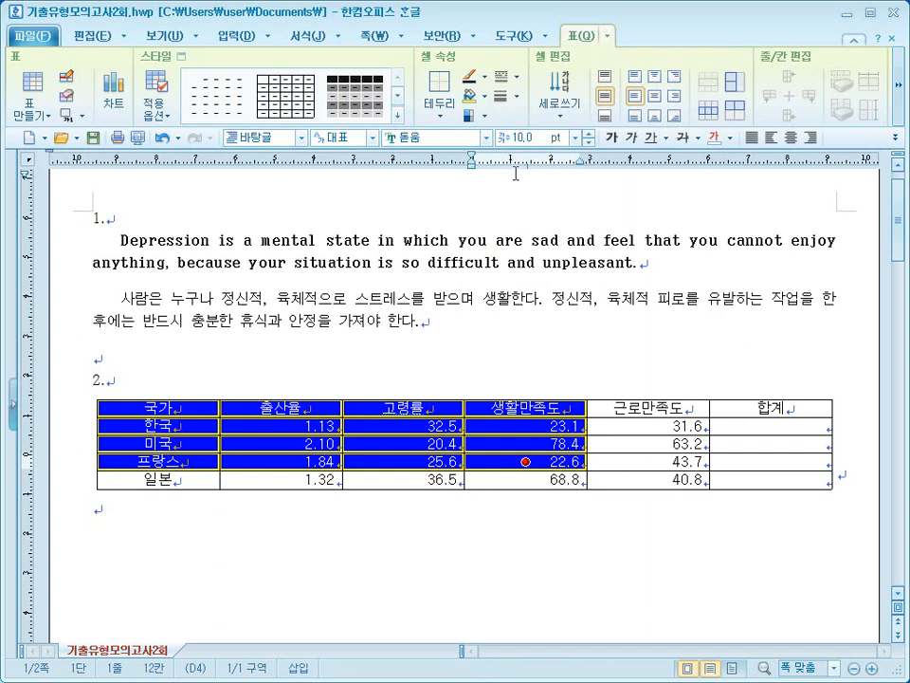
{"action": "left_click", "coordinate": [318, 543]}
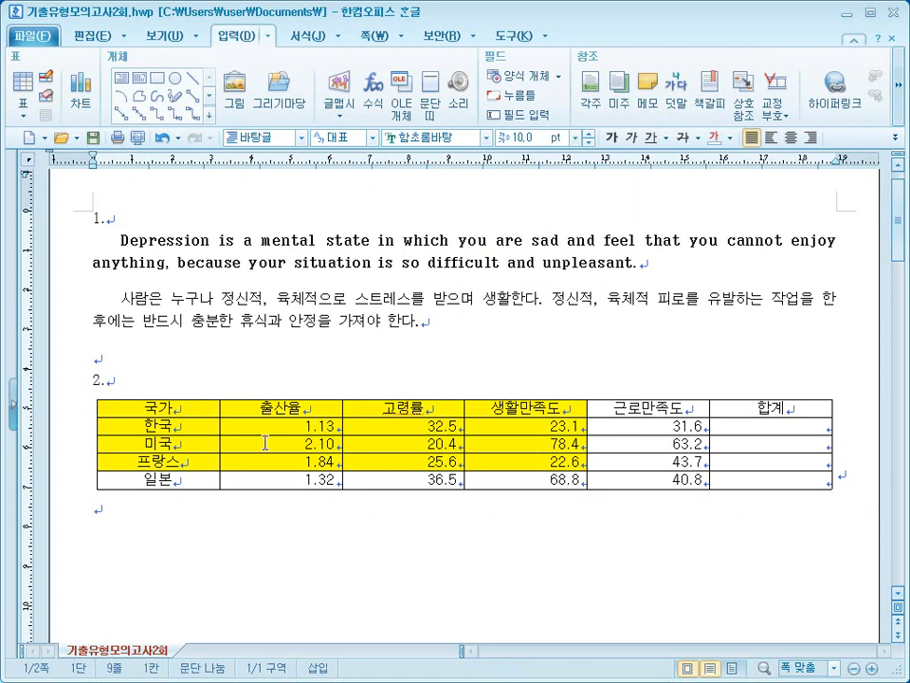
- Calculate the 합계 cells of the 한국, 미국 and 프랑스 rows with a block sum of their numbers
{"action": "left_click_drag", "start_coordinate": [273, 429], "coordinate": [771, 462]}
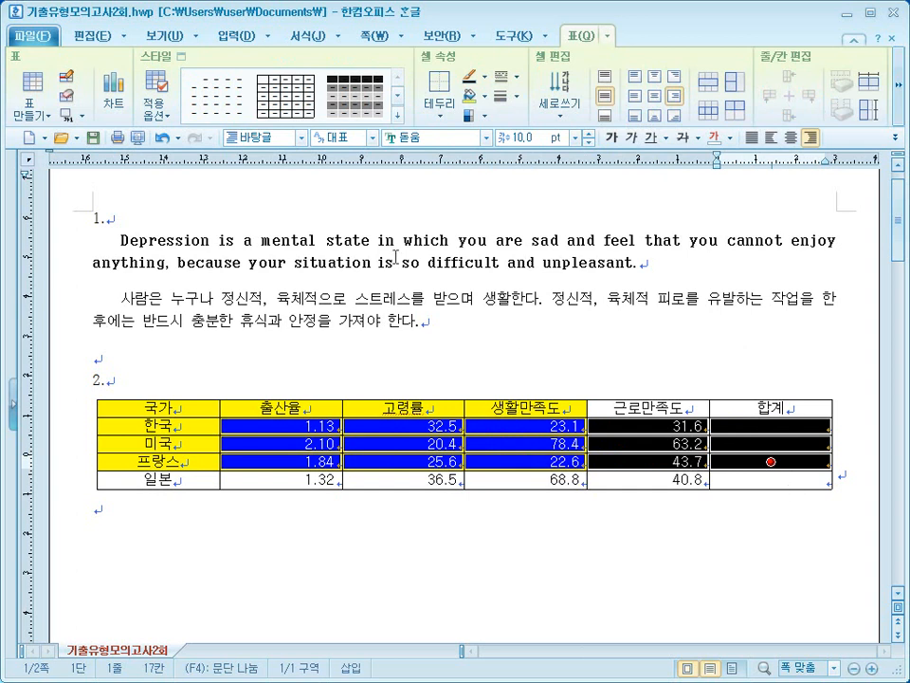
{"action": "scroll", "coordinate": [401, 419], "scroll_direction": "down", "scroll_amount": 3}
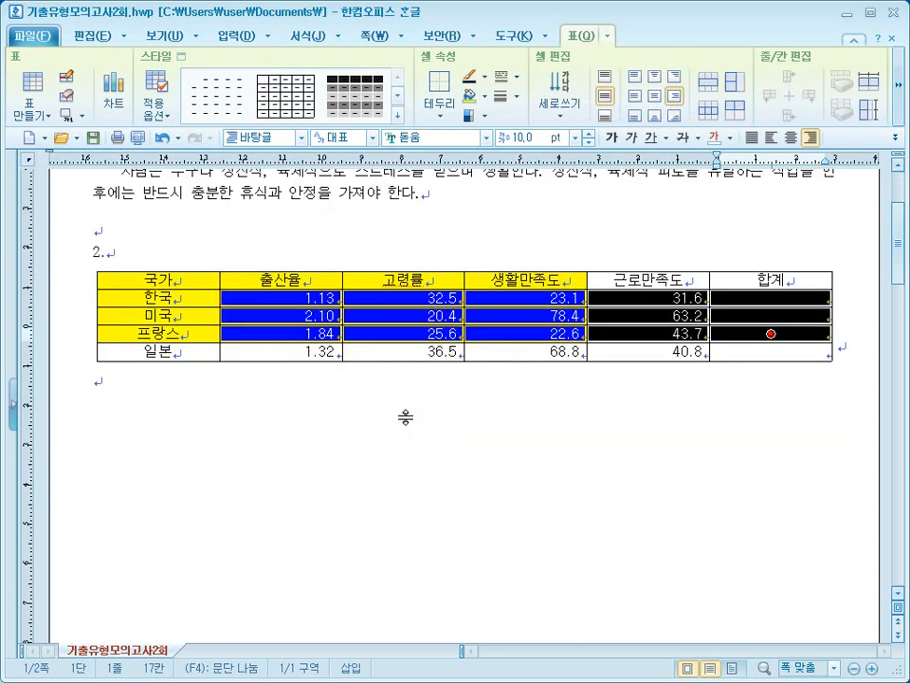
{"action": "right_click", "coordinate": [384, 301]}
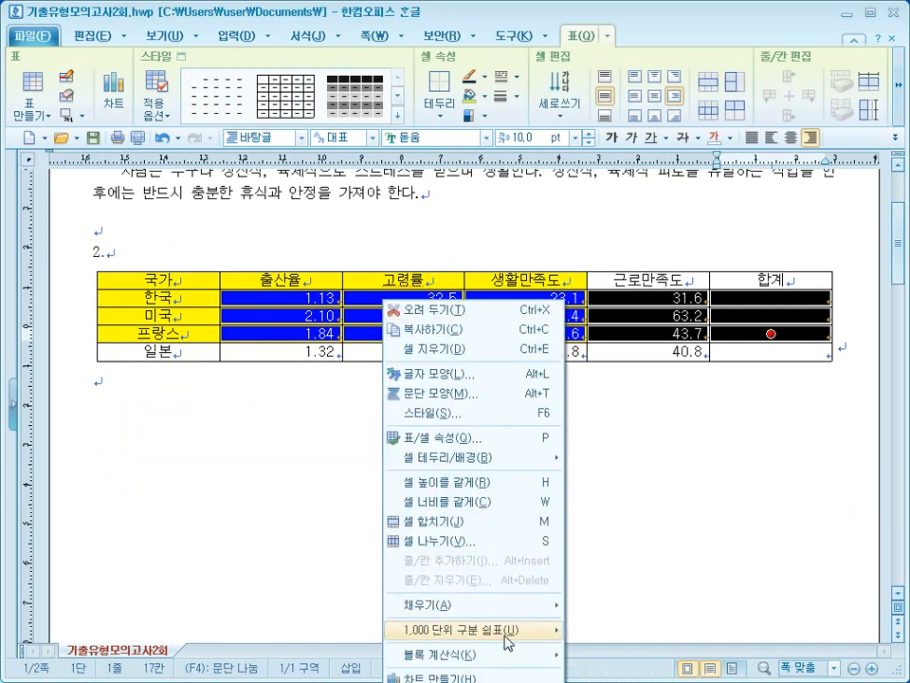
{"action": "mouse_move", "coordinate": [505, 655]}
{"action": "left_click", "coordinate": [615, 657]}
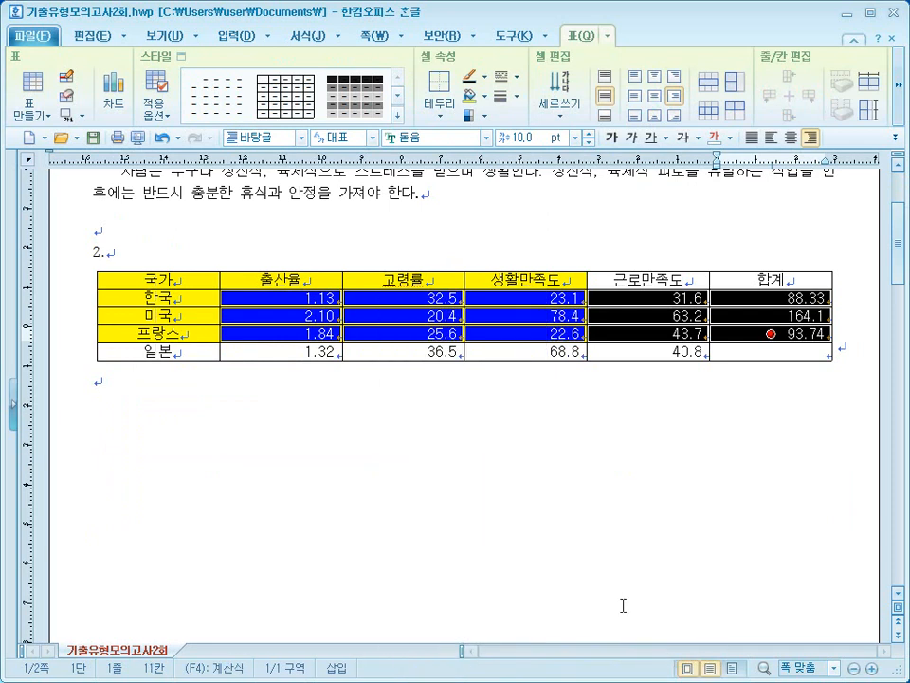
{"action": "left_click", "coordinate": [616, 526]}
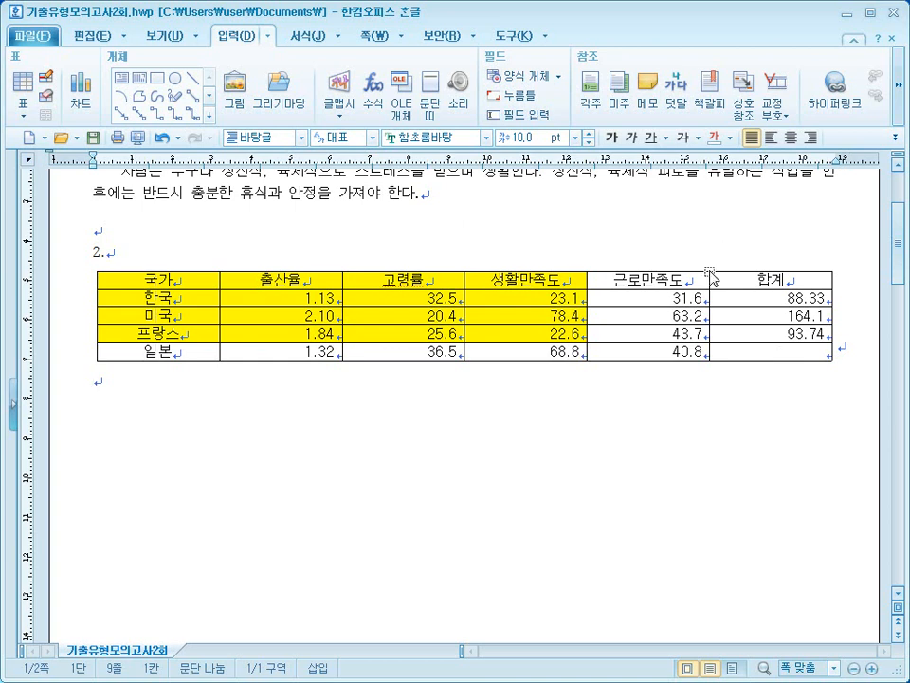
- Add a caption to the table, delete its default label text and right-align the caption line
{"action": "left_click", "coordinate": [488, 272]}
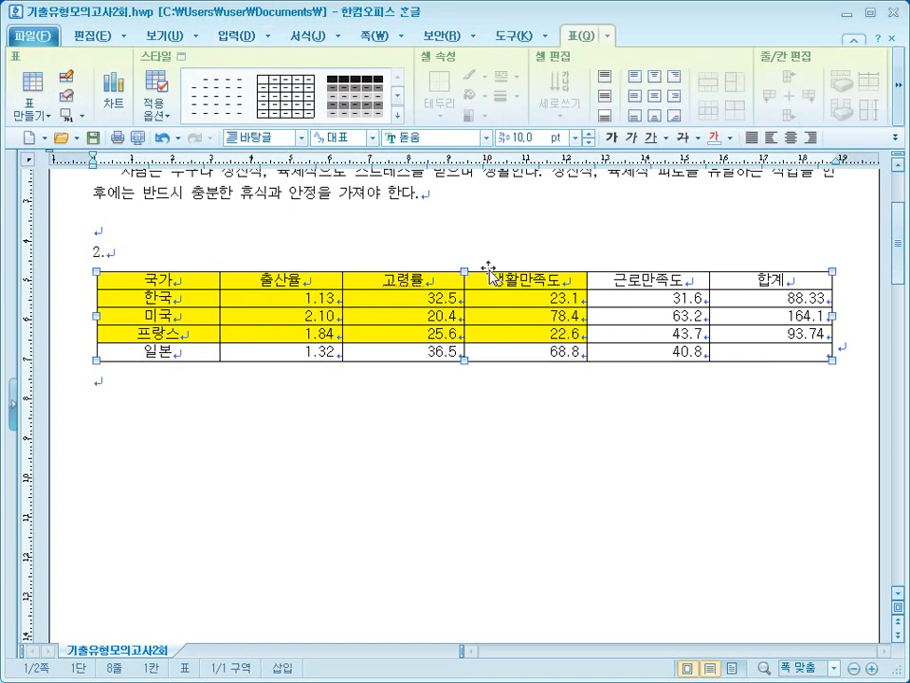
{"action": "right_click", "coordinate": [487, 272]}
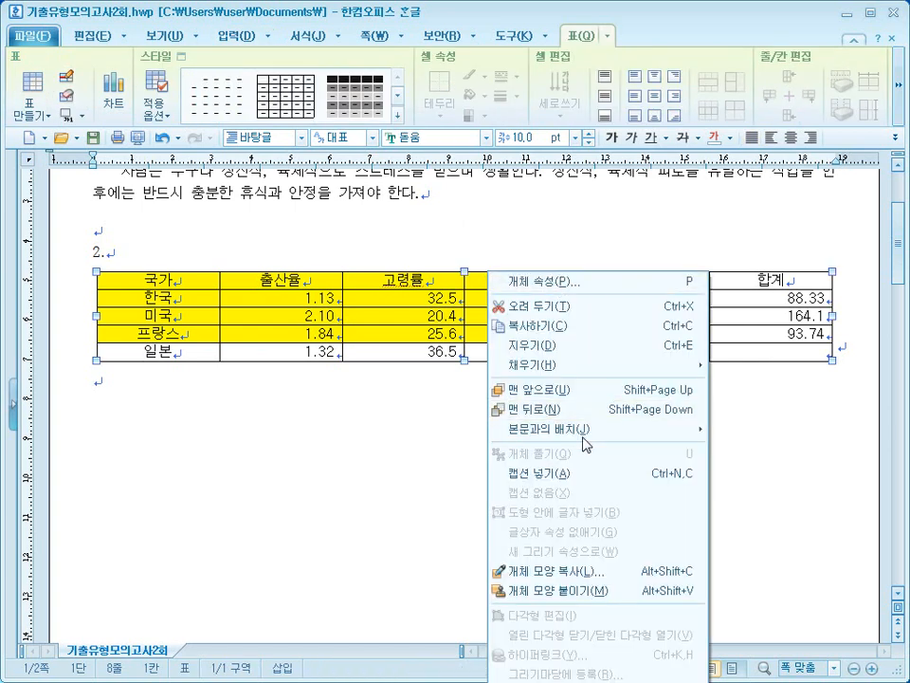
{"action": "left_click", "coordinate": [574, 473]}
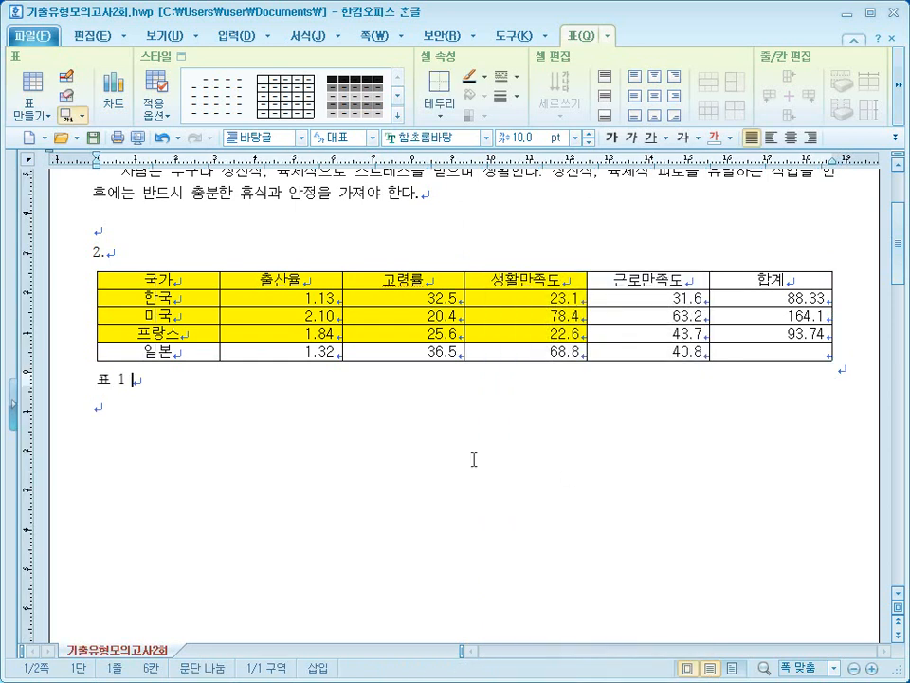
{"action": "key", "text": "BackSpace"}
{"action": "key", "text": "BackSpace"}
{"action": "key", "text": "Return"}
{"action": "key", "text": "BackSpace"}
{"action": "key", "text": "BackSpace"}
{"action": "left_click", "coordinate": [811, 139]}
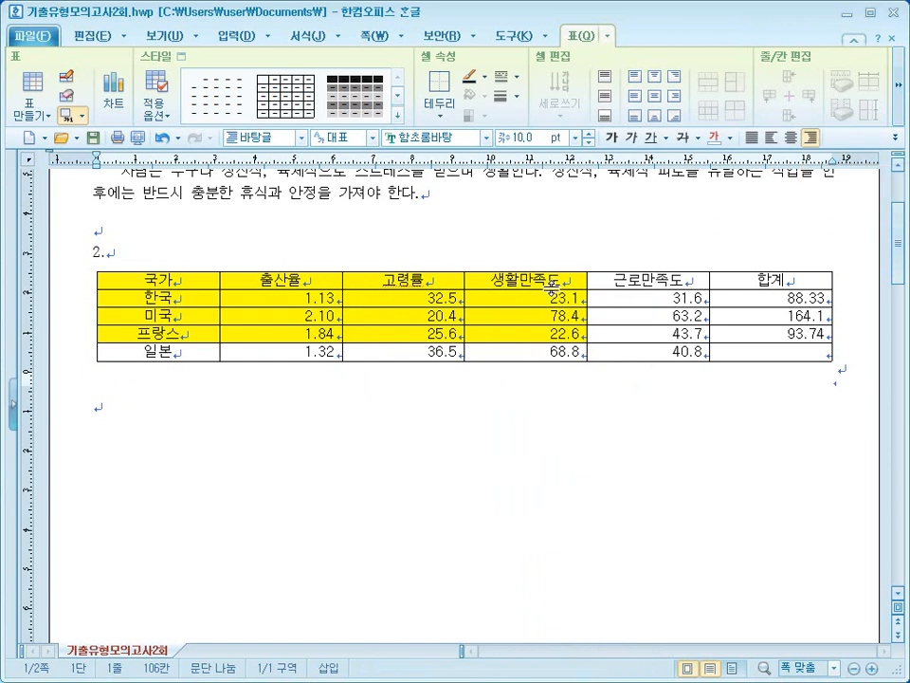
- Set the caption font to 돋움 at 10 pt and enter the caption text "(단위 : %, 경험지수)"
{"action": "left_click", "coordinate": [487, 138]}
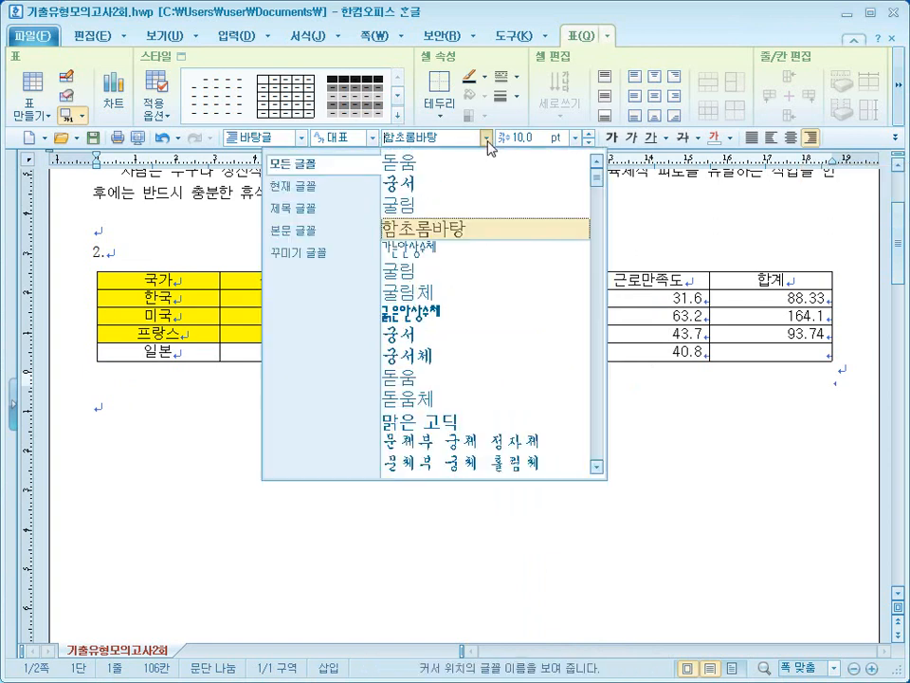
{"action": "left_click", "coordinate": [478, 174]}
{"action": "left_click", "coordinate": [574, 138]}
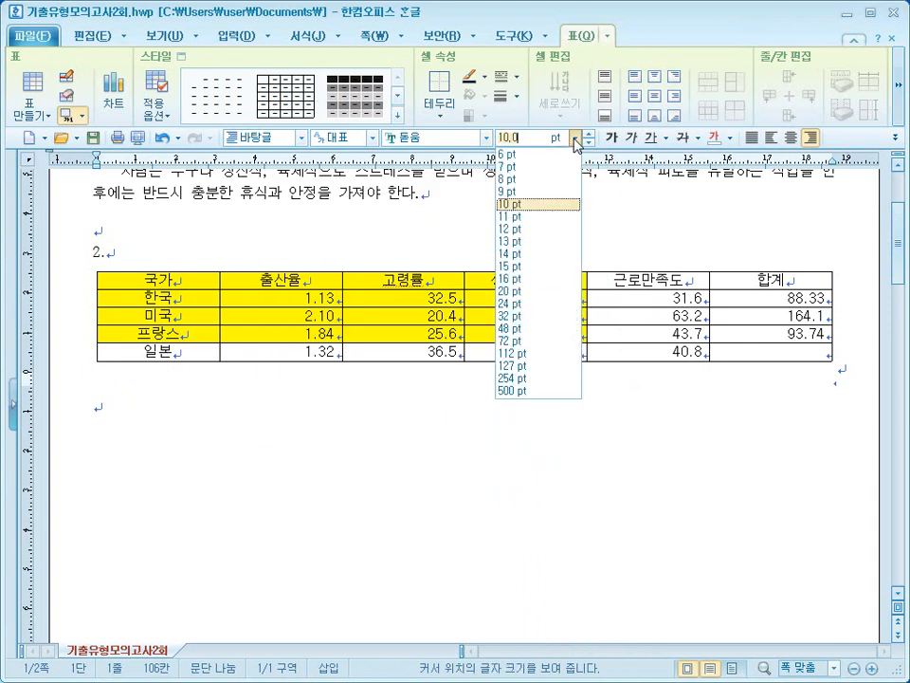
{"action": "left_click", "coordinate": [547, 205]}
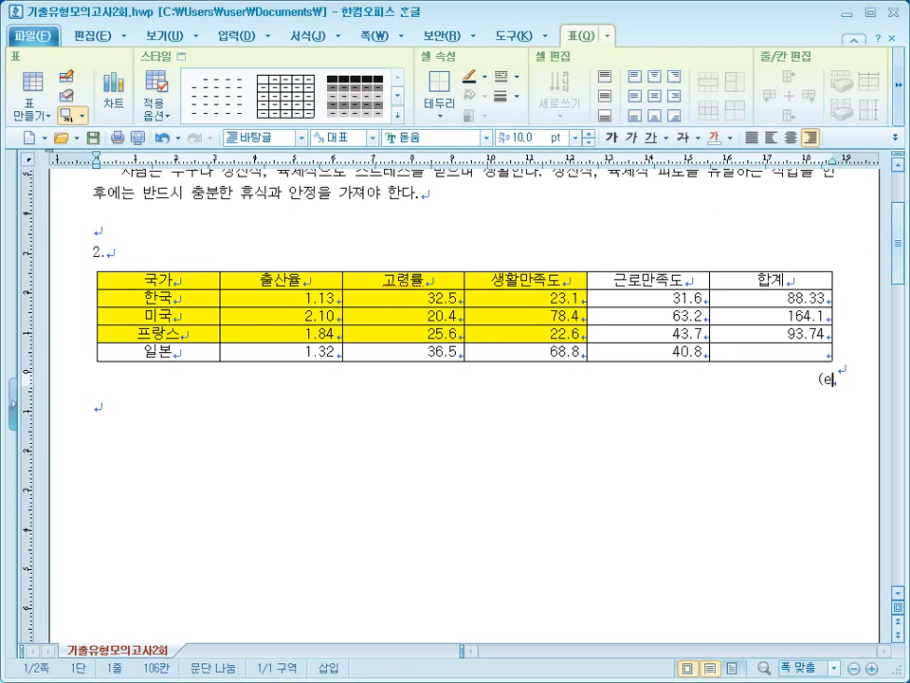
{"action": "left_click", "coordinate": [831, 379]}
{"action": "type", "text": "(단위 : %, 경험지수)"}
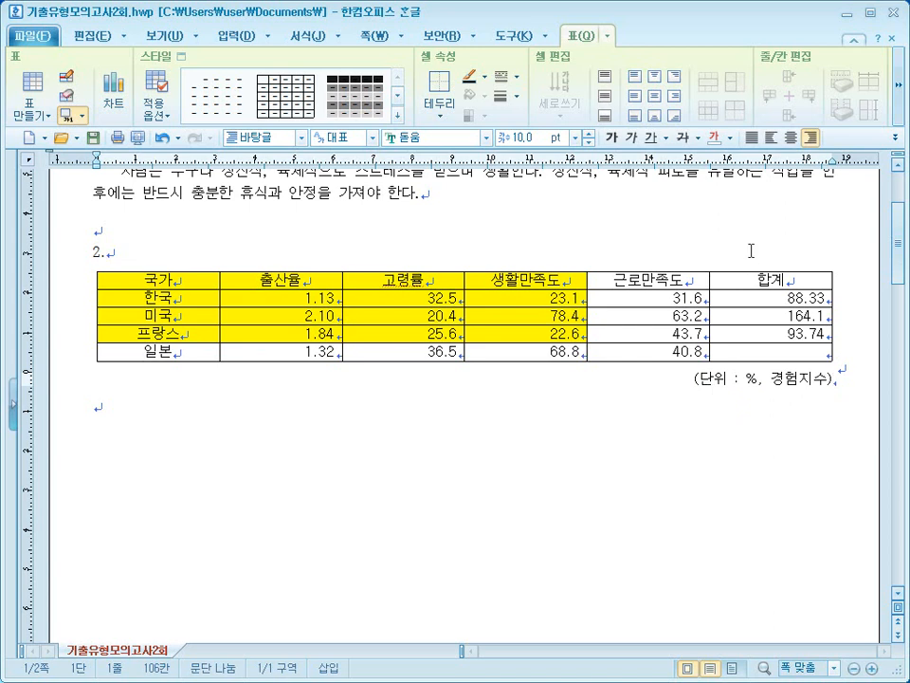
- Change the table's caption position to above the table in the object properties
{"action": "left_click", "coordinate": [682, 270]}
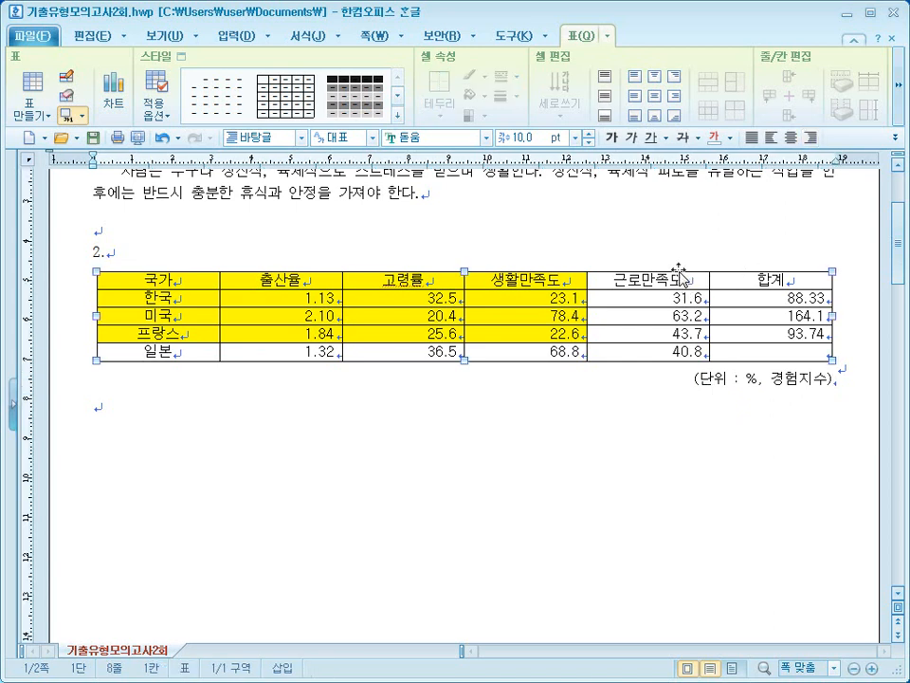
{"action": "right_click", "coordinate": [618, 282]}
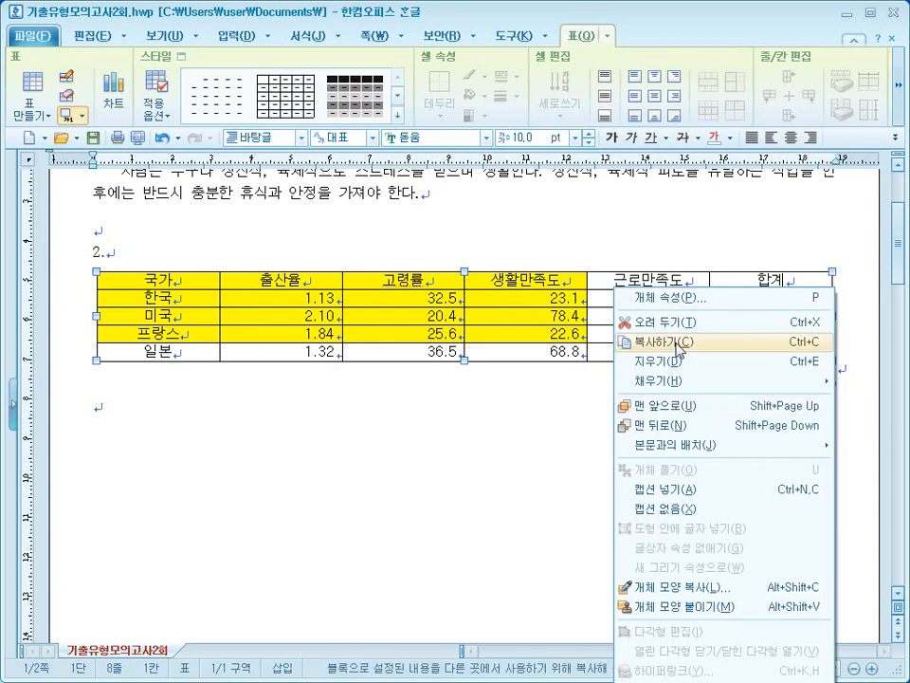
{"action": "left_click", "coordinate": [675, 298]}
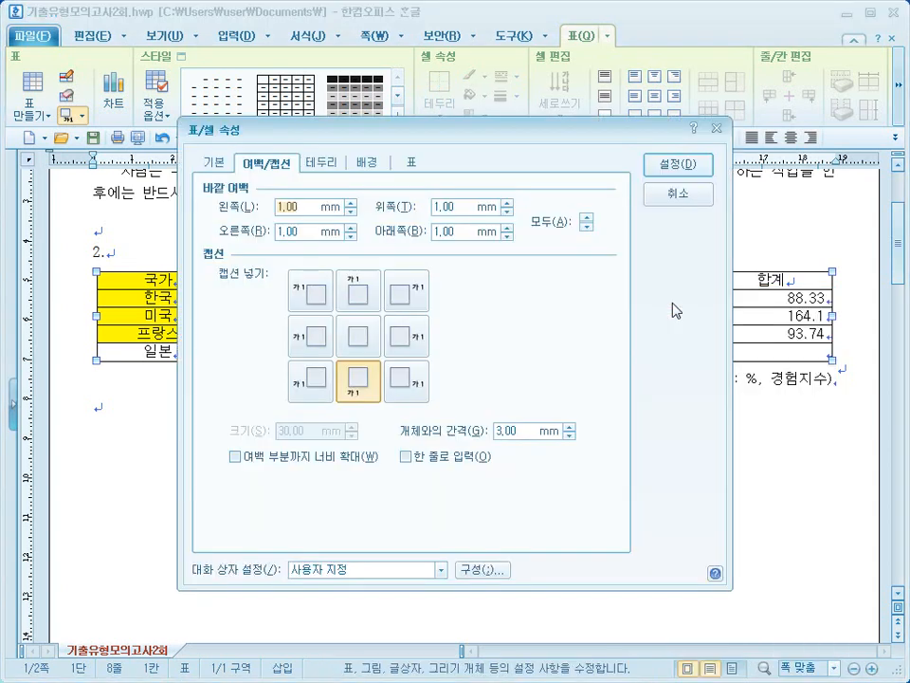
{"action": "left_click", "coordinate": [359, 294]}
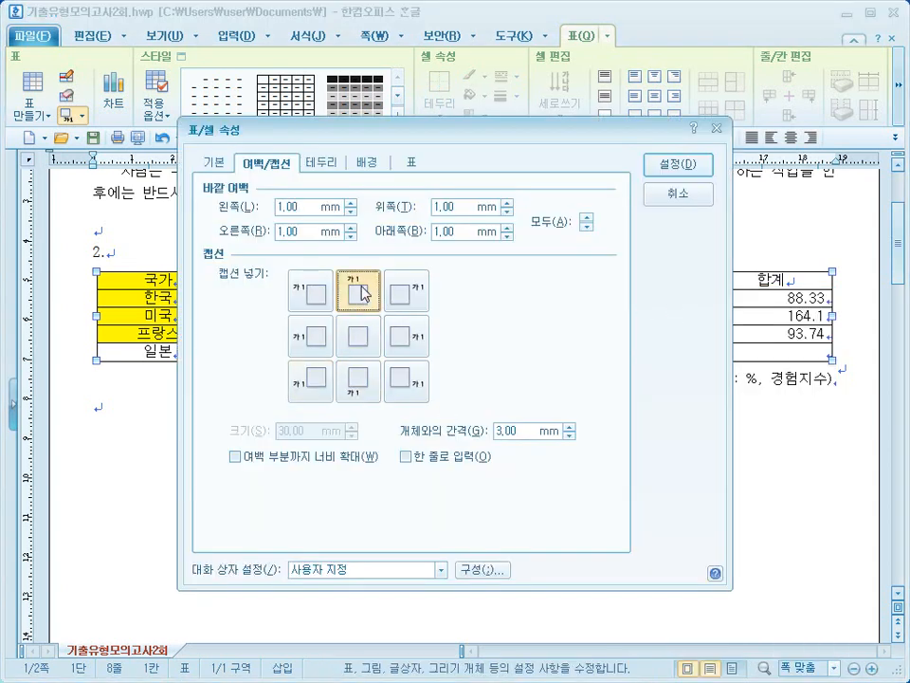
{"action": "left_click", "coordinate": [679, 165]}
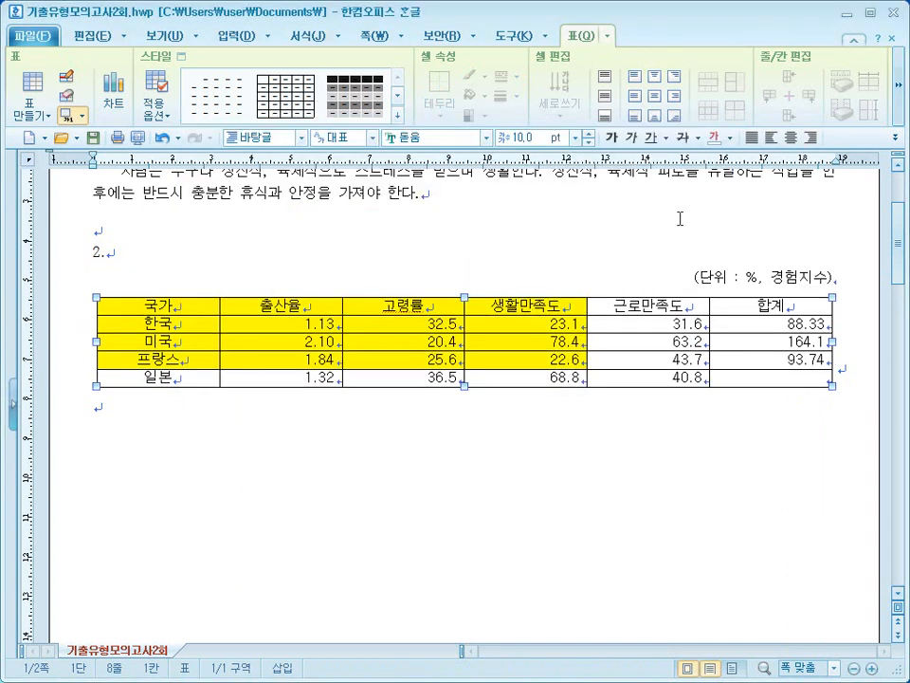
{"action": "left_click", "coordinate": [696, 435]}
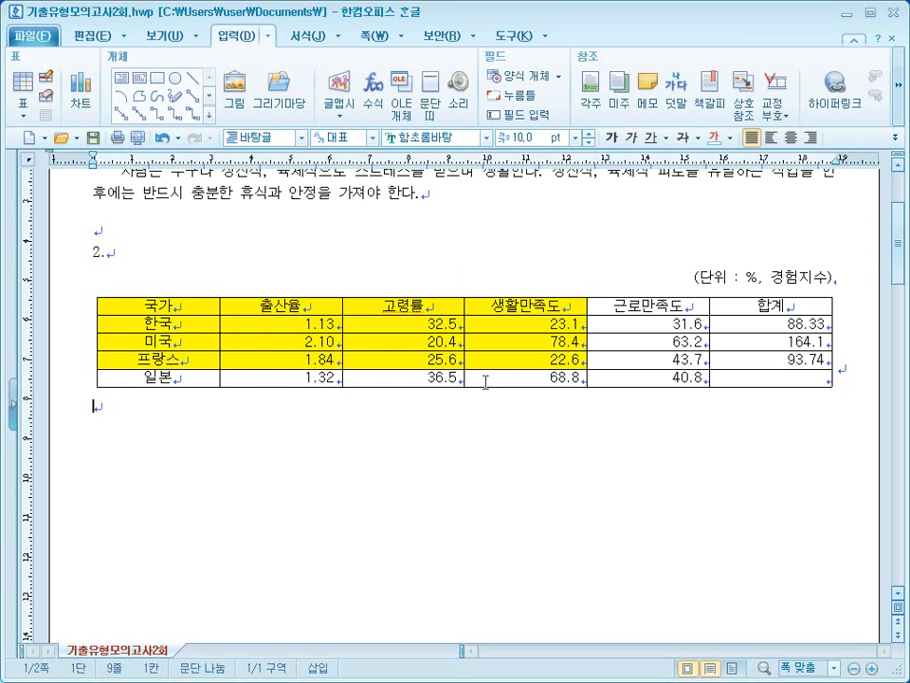
- Increase the height of all five table rows evenly to roughly 1.6 times their original height
{"action": "left_click_drag", "start_coordinate": [211, 306], "coordinate": [727, 387]}
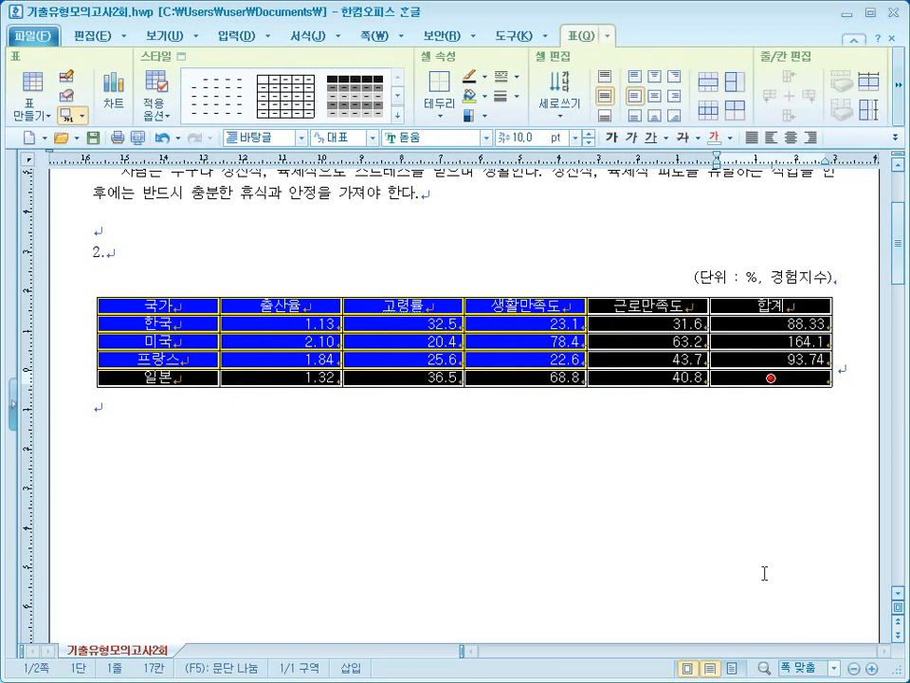
{"action": "key", "text": "ctrl+Down"}
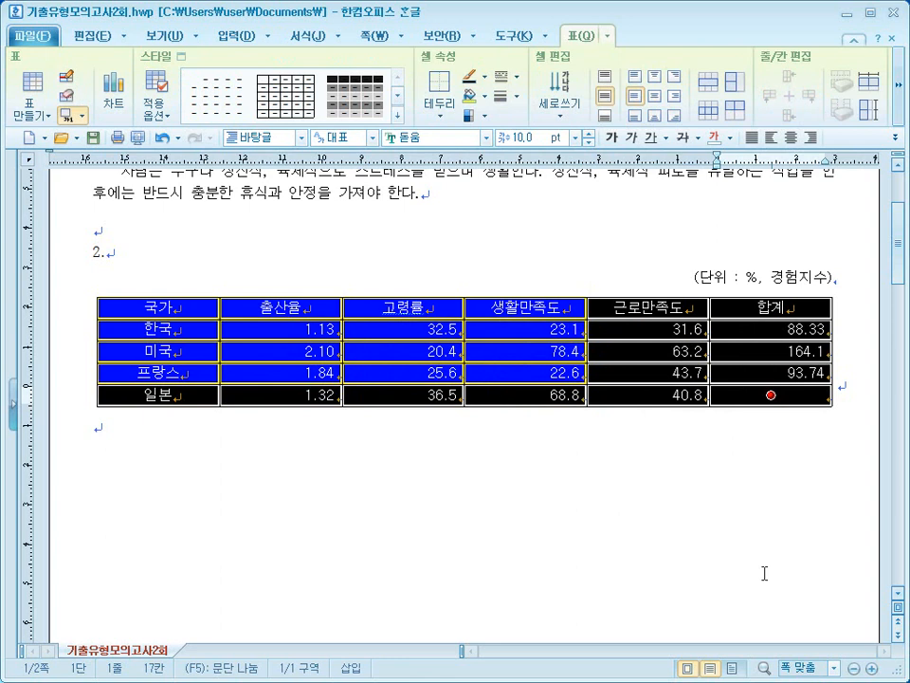
{"action": "key", "text": "ctrl+Down"}
{"action": "key", "text": "ctrl+Down"}
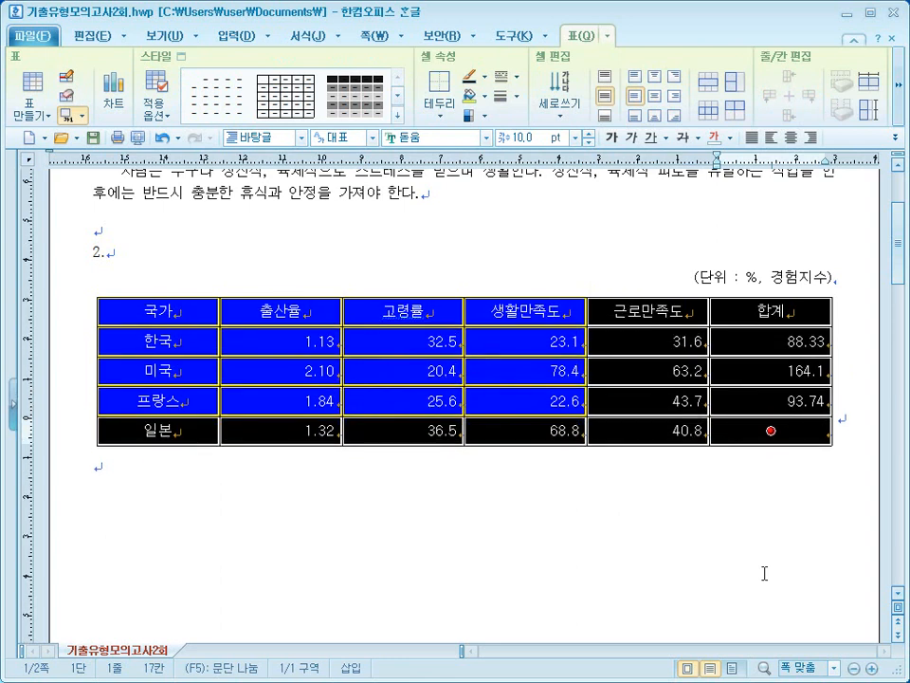
{"action": "left_click", "coordinate": [764, 573]}
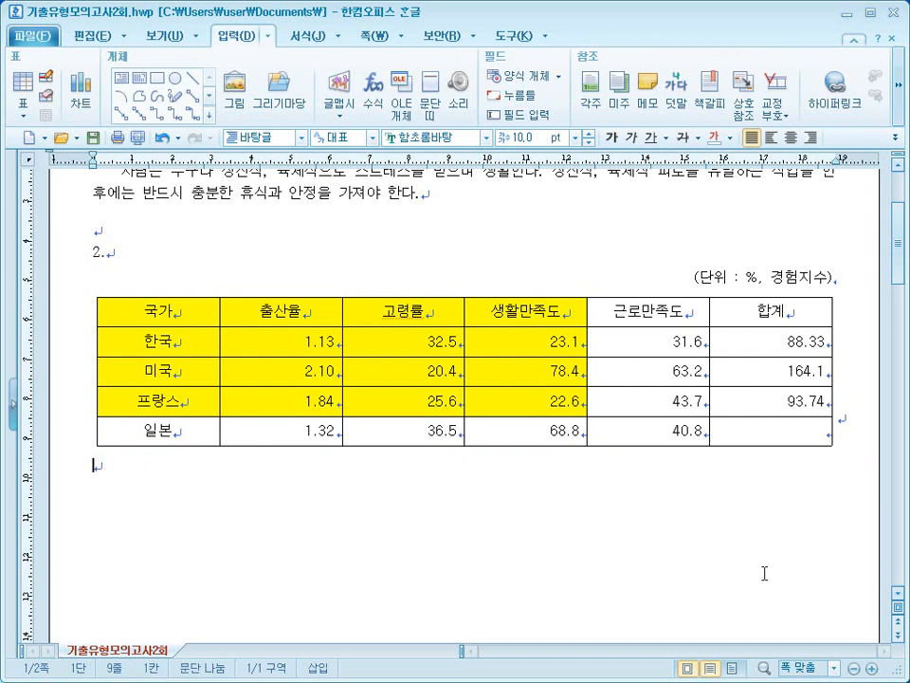
- Apply a double line 0.5 mm thick to the outside borders of the whole table
{"action": "left_click", "coordinate": [186, 320]}
{"action": "left_click_drag", "start_coordinate": [186, 320], "coordinate": [730, 432]}
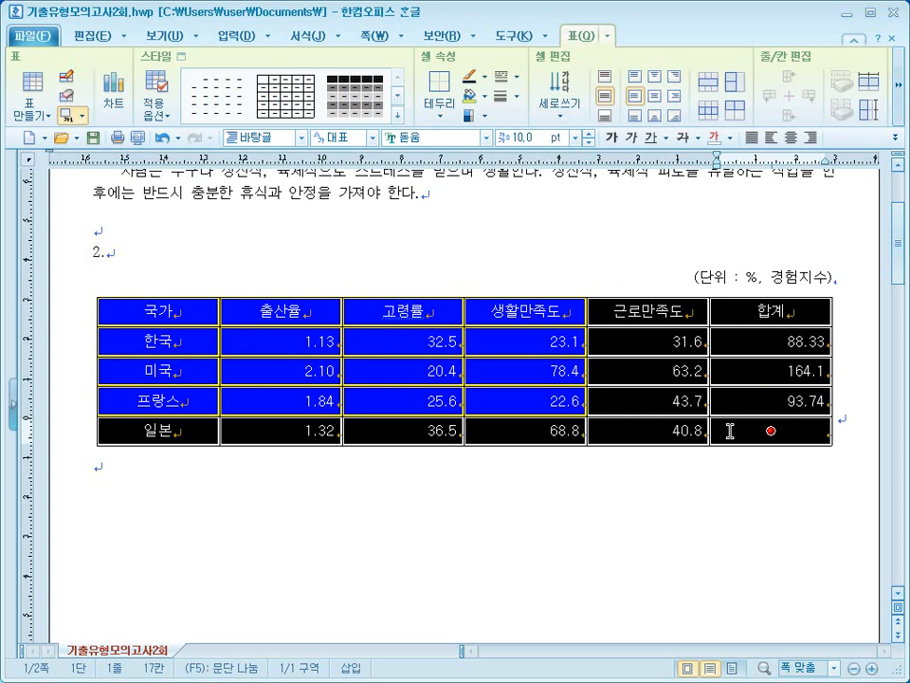
{"action": "scroll", "coordinate": [554, 483], "scroll_direction": "down", "scroll_amount": 1}
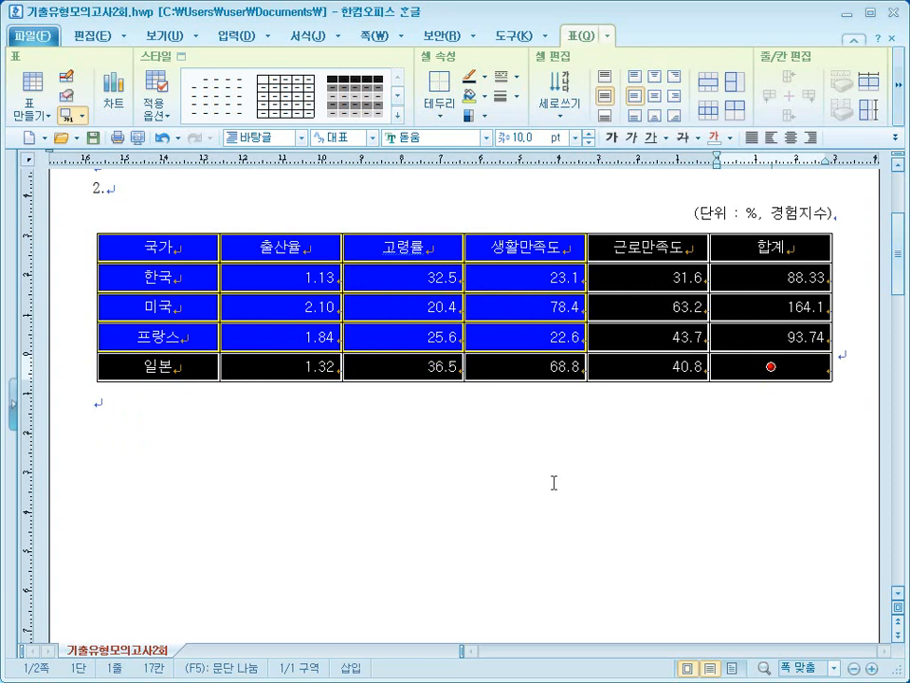
{"action": "key", "text": "l"}
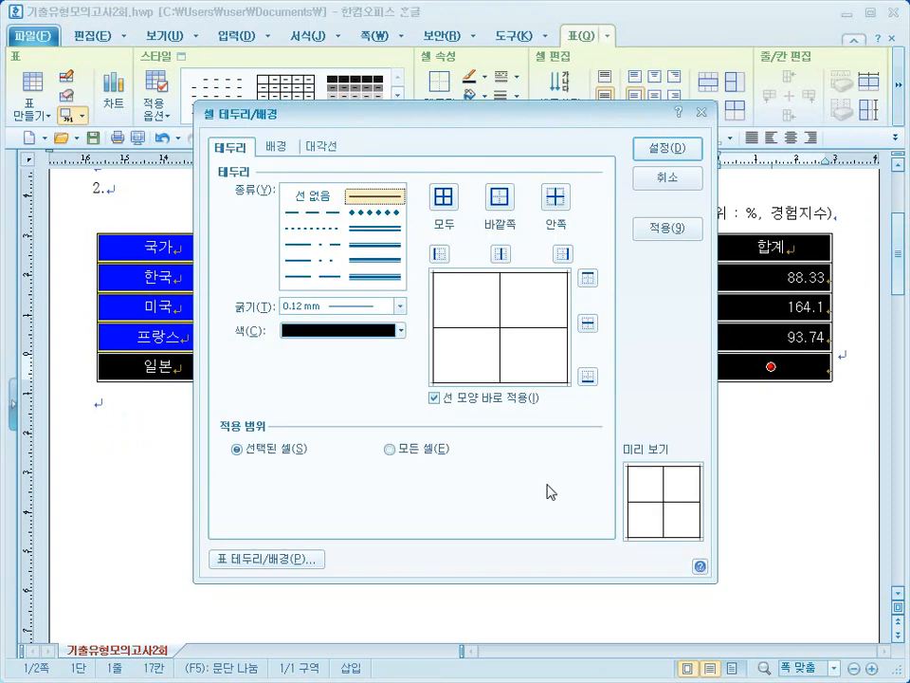
{"action": "left_click", "coordinate": [363, 217]}
{"action": "left_click", "coordinate": [377, 229]}
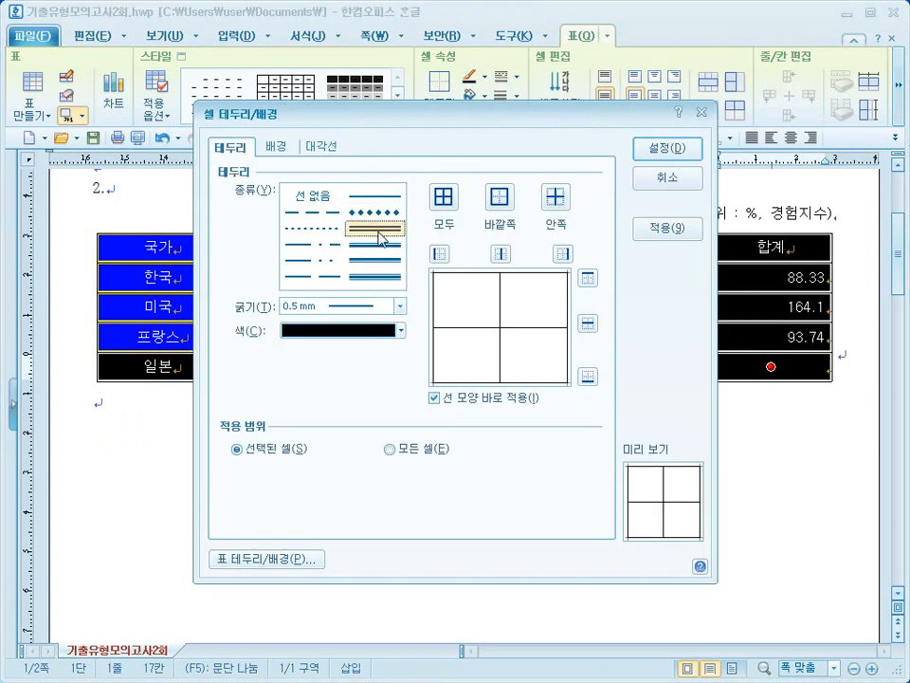
{"action": "left_click", "coordinate": [499, 196]}
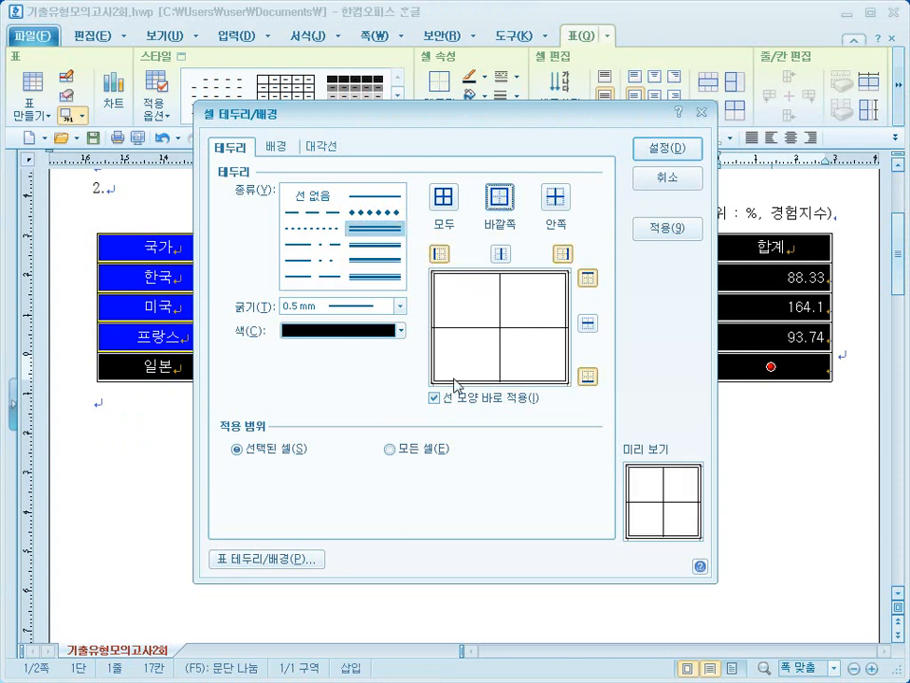
{"action": "left_click", "coordinate": [666, 148]}
{"action": "left_click", "coordinate": [644, 464]}
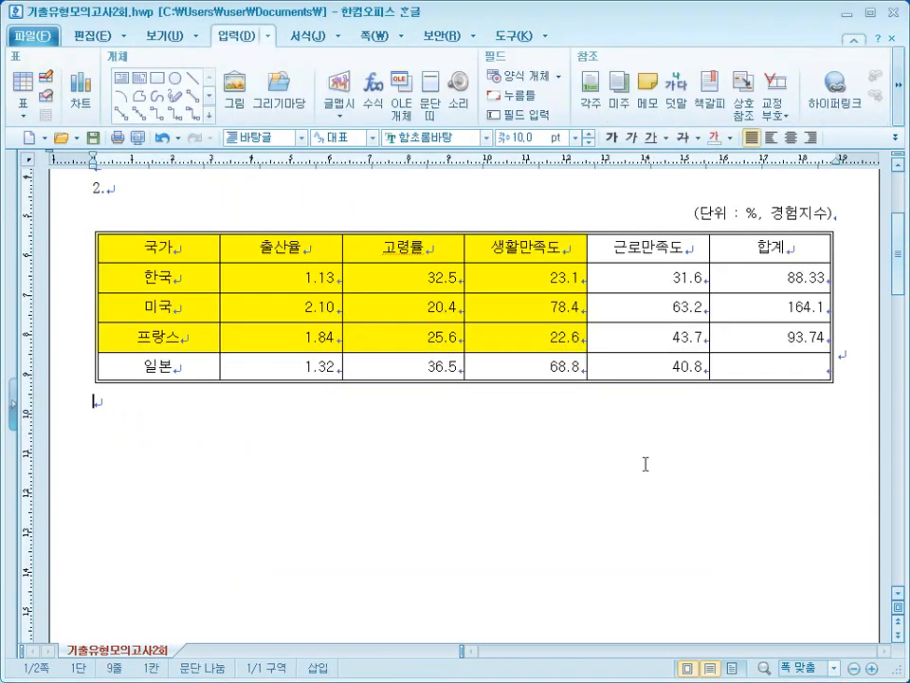
- Apply a double line 0.5 mm thick to the bottom border of the table's header row
{"action": "left_click_drag", "start_coordinate": [143, 248], "coordinate": [738, 253]}
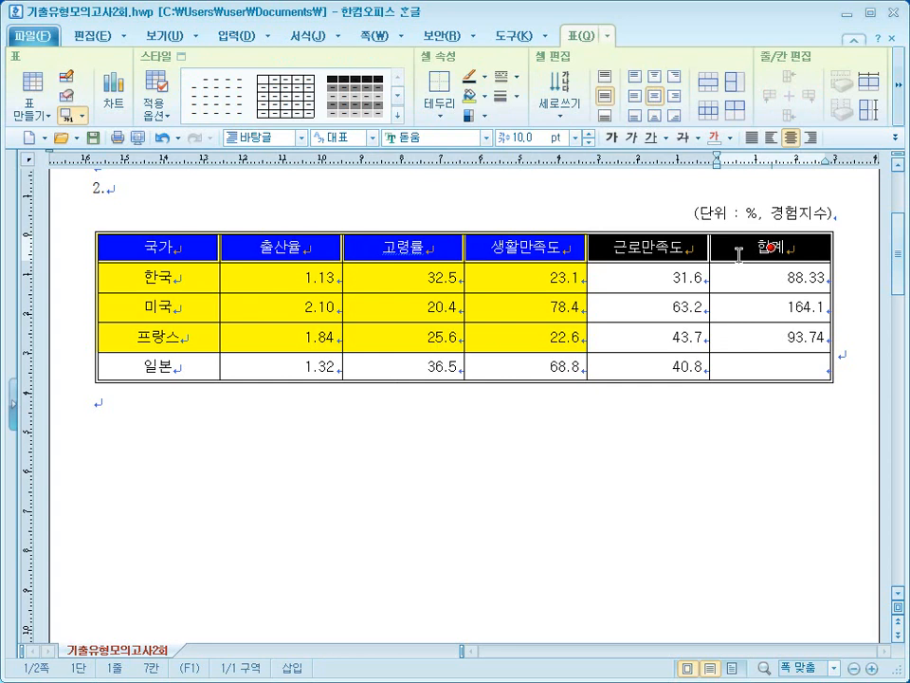
{"action": "key", "text": "l"}
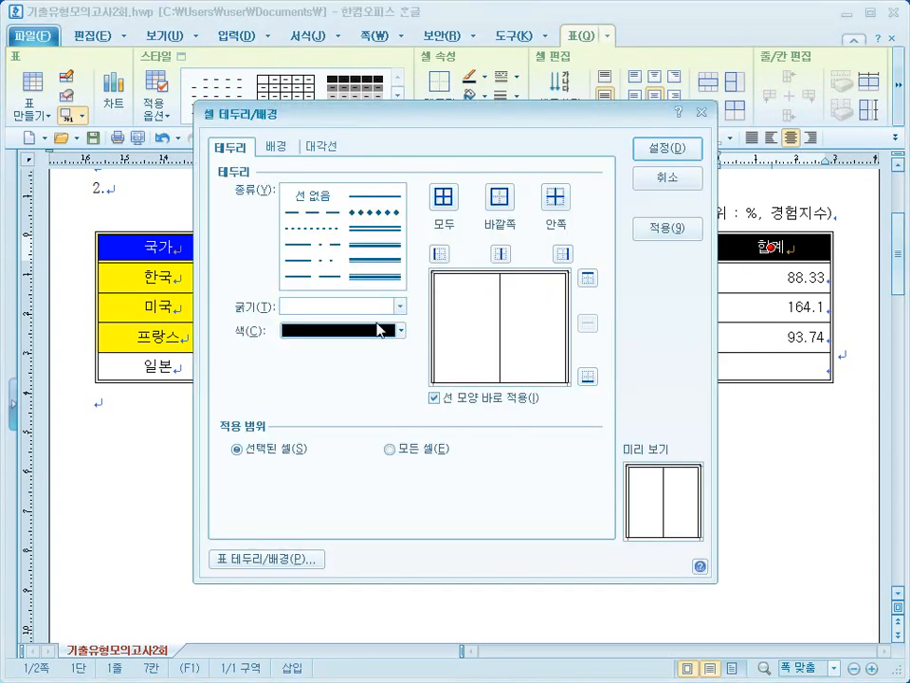
{"action": "left_click", "coordinate": [366, 231]}
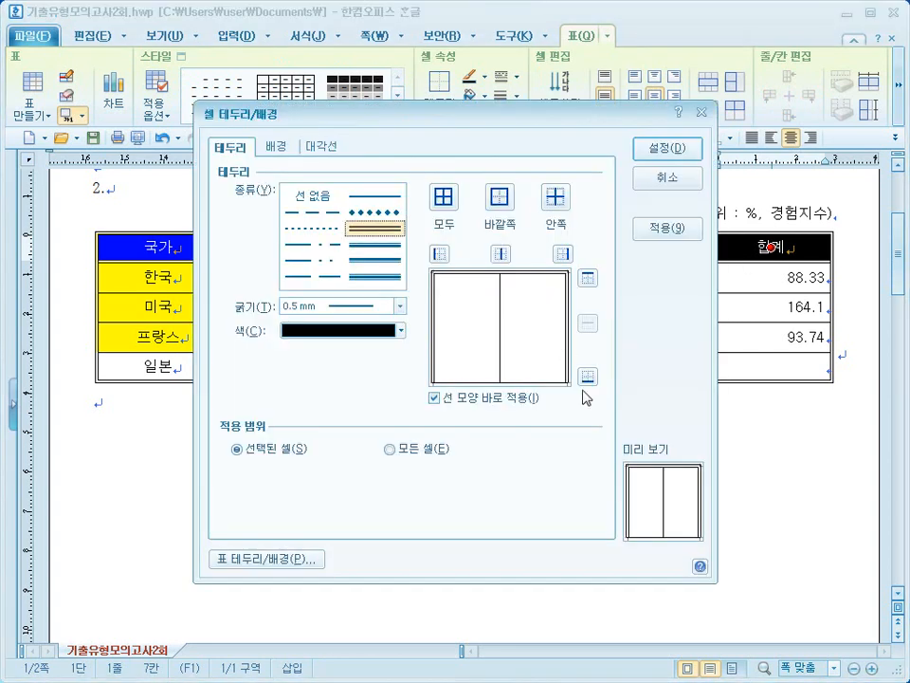
{"action": "left_click", "coordinate": [668, 149]}
{"action": "left_click", "coordinate": [517, 541]}
- Apply a double line 0.5 mm thick to the right border of the table's first column, from 국가 to 일본
{"action": "left_click_drag", "start_coordinate": [146, 235], "coordinate": [157, 365]}
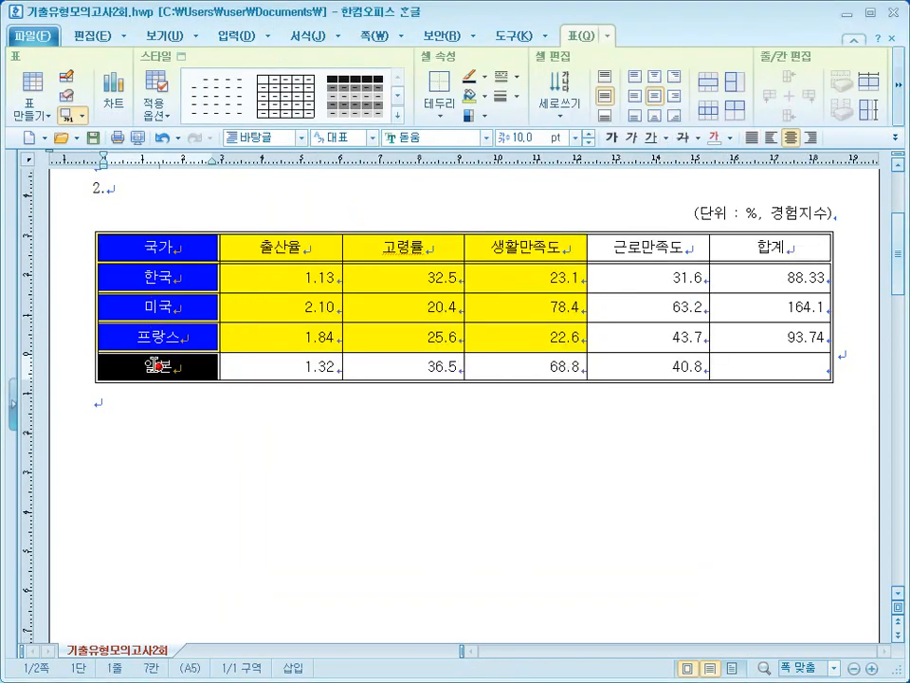
{"action": "key", "text": "l"}
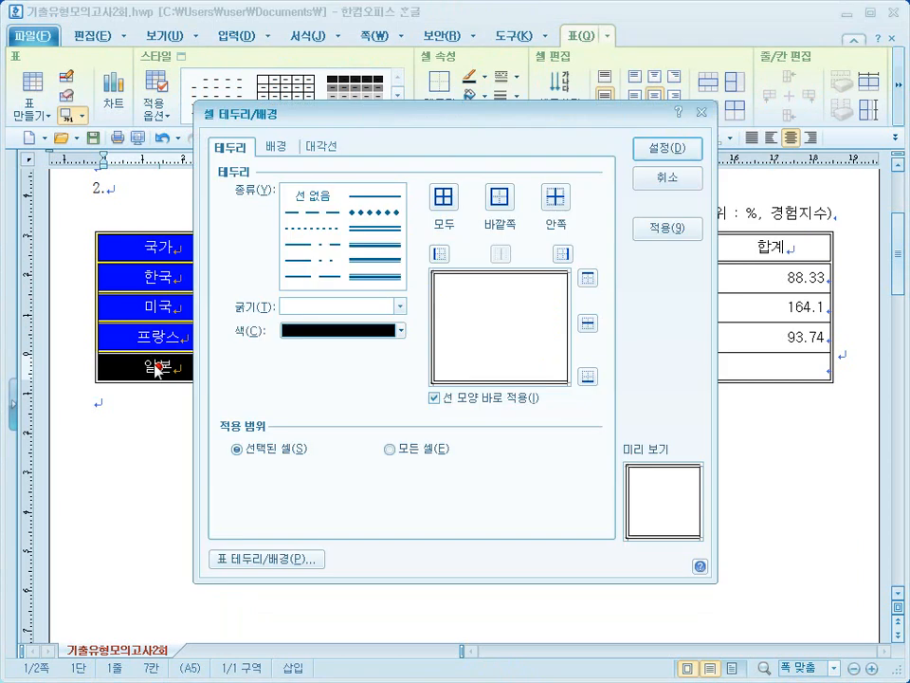
{"action": "left_click", "coordinate": [389, 229]}
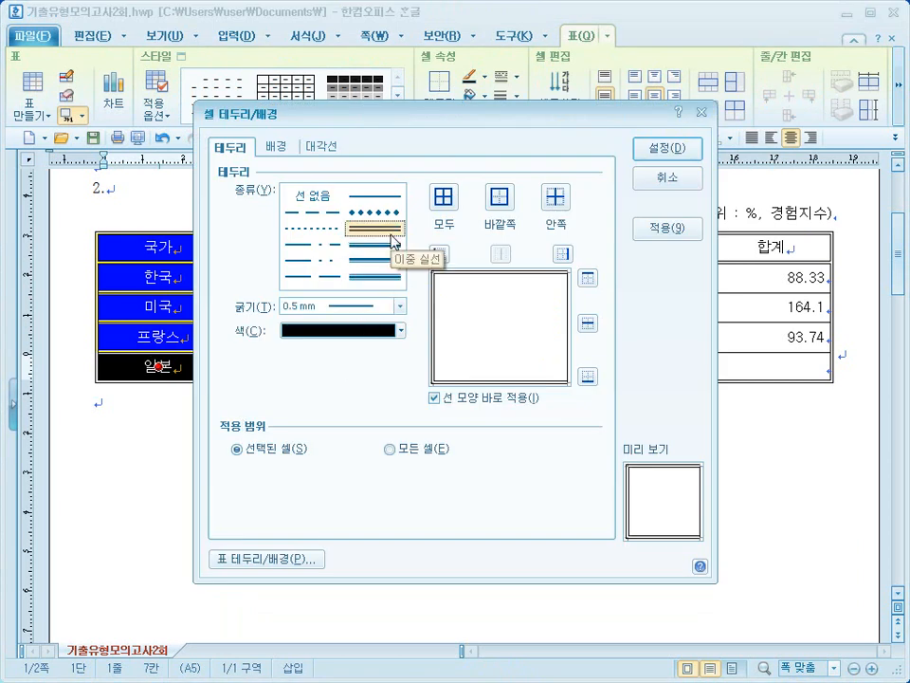
{"action": "left_click", "coordinate": [561, 255]}
{"action": "left_click", "coordinate": [668, 149]}
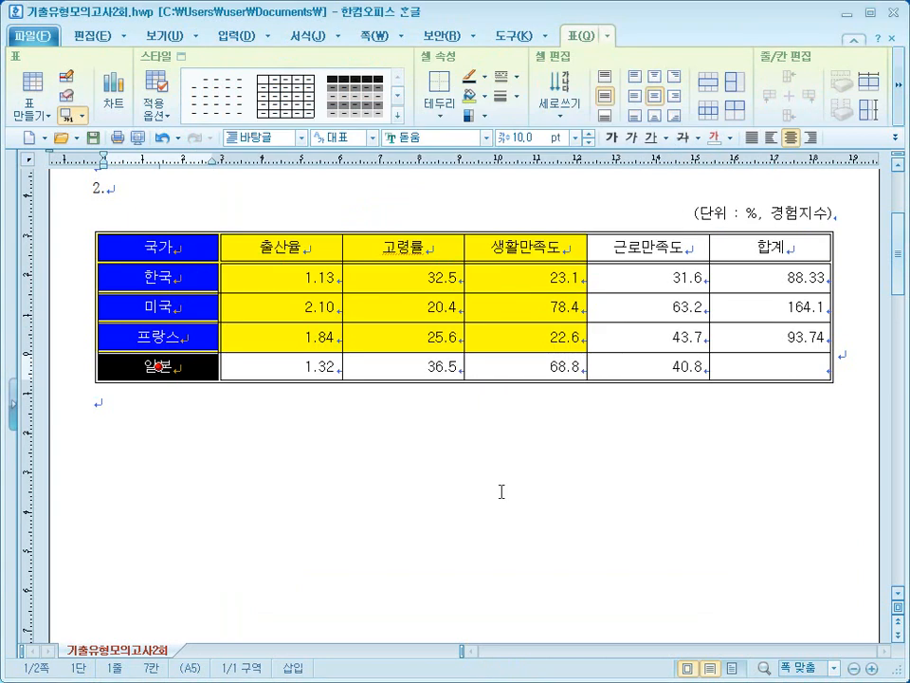
{"action": "left_click", "coordinate": [502, 491]}
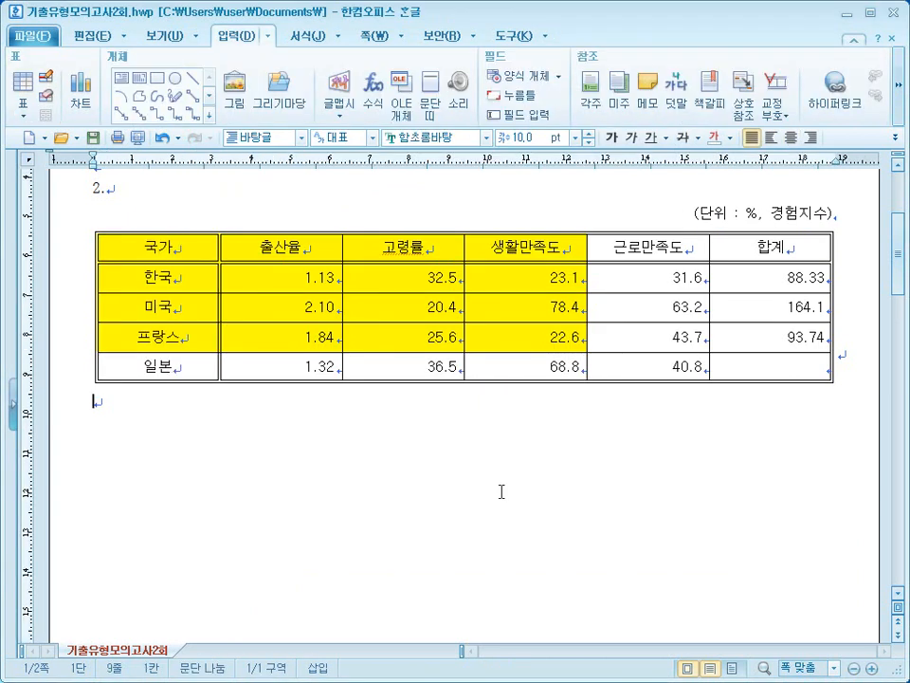
- Add both crossing diagonal lines, solid and 0.1 mm thick, to the empty 합계 cell in the 일본 row
{"action": "left_click", "coordinate": [760, 362]}
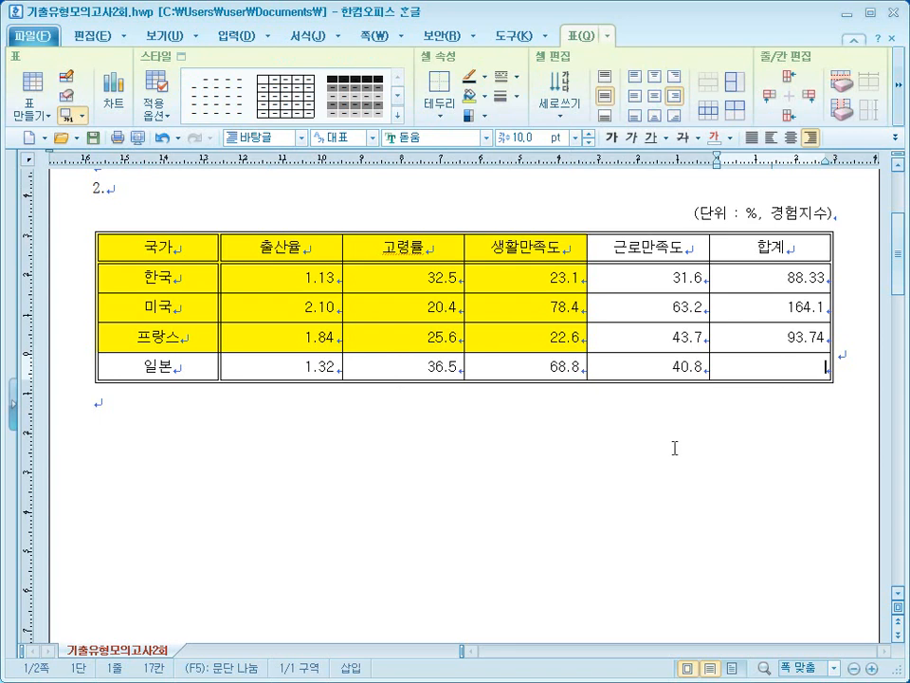
{"action": "key", "text": "F5"}
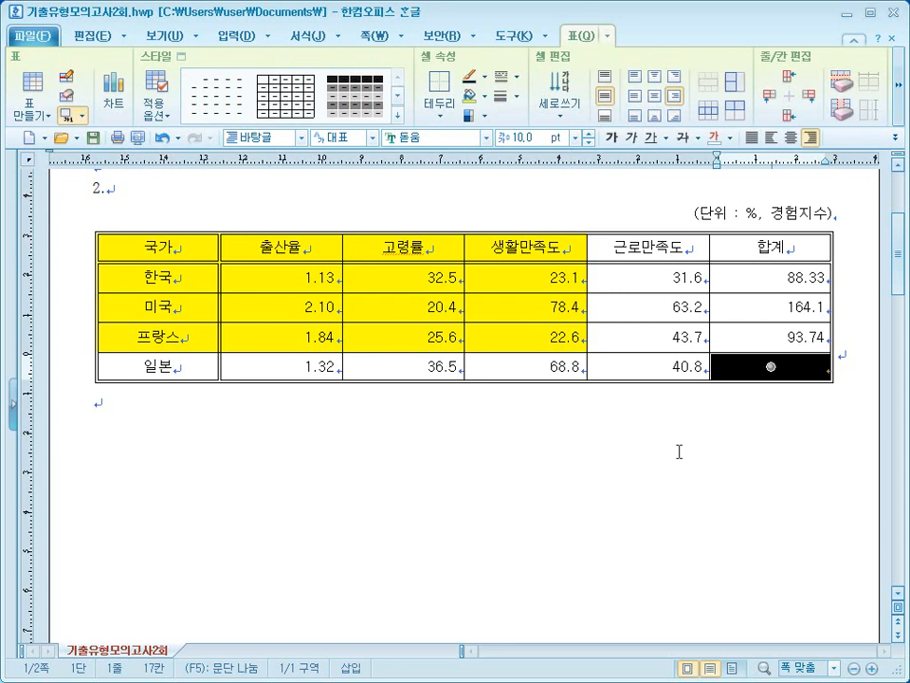
{"action": "key", "text": "l"}
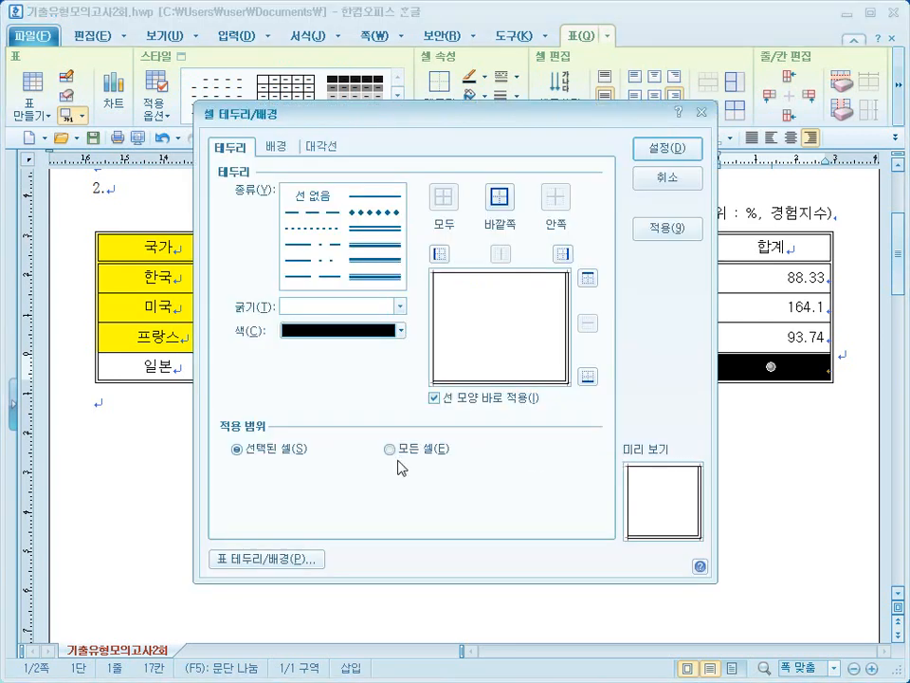
{"action": "left_click", "coordinate": [329, 150]}
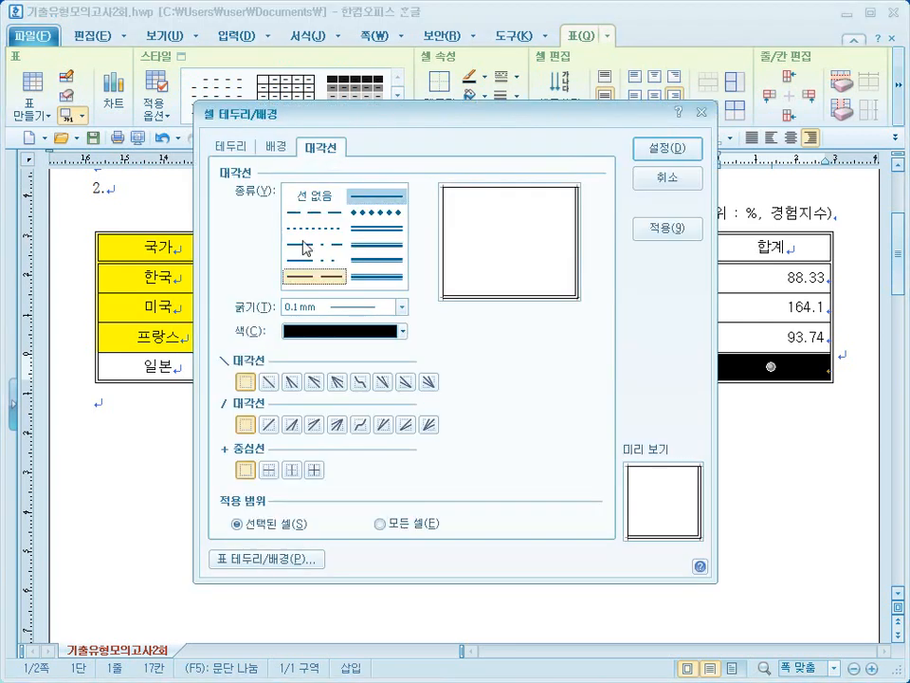
{"action": "left_click", "coordinate": [269, 382]}
{"action": "left_click", "coordinate": [270, 424]}
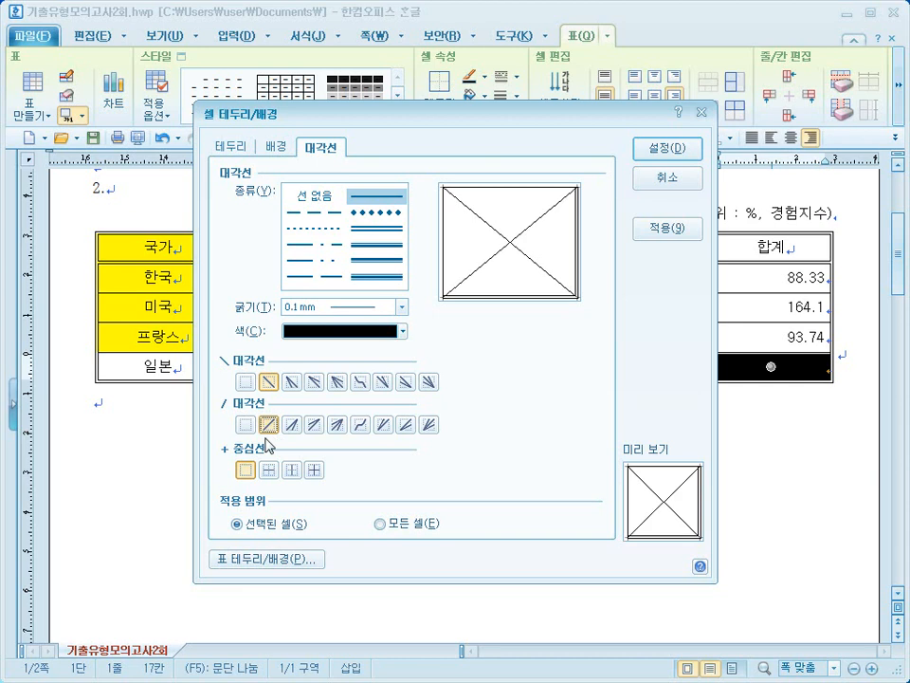
{"action": "left_click", "coordinate": [691, 148]}
{"action": "left_click", "coordinate": [756, 550]}
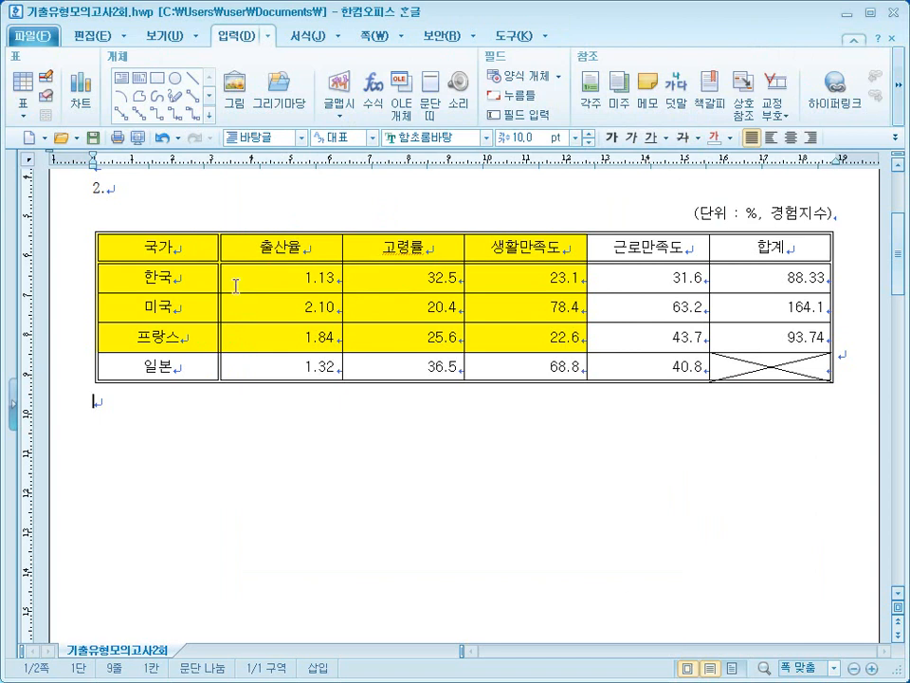
- Create a chart from the yellow-filled cells and set its position to be treated as a character (글자처럼 취급)
{"action": "left_click_drag", "start_coordinate": [161, 249], "coordinate": [501, 336]}
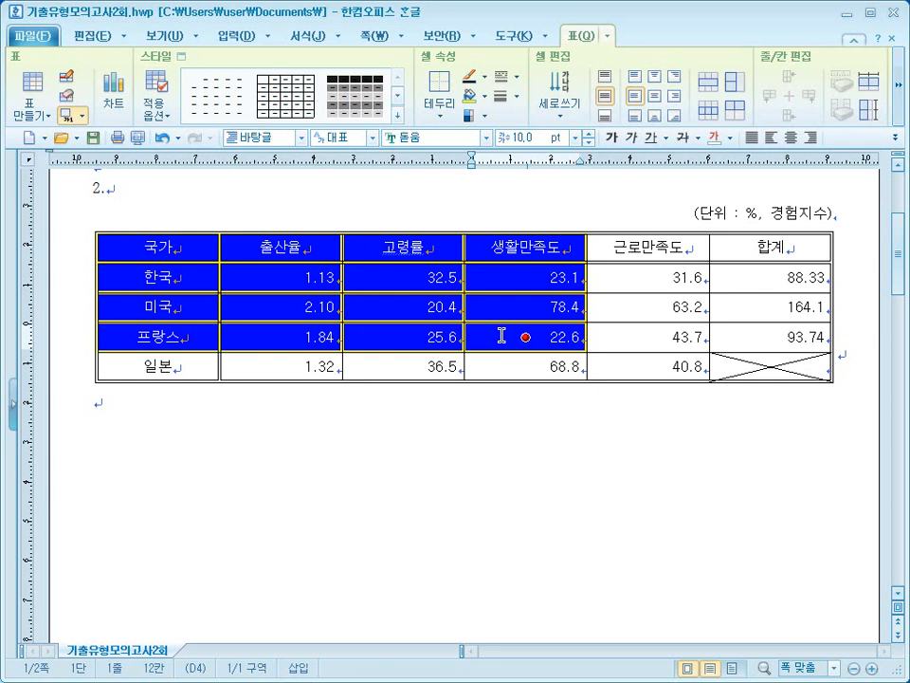
{"action": "left_click", "coordinate": [114, 105]}
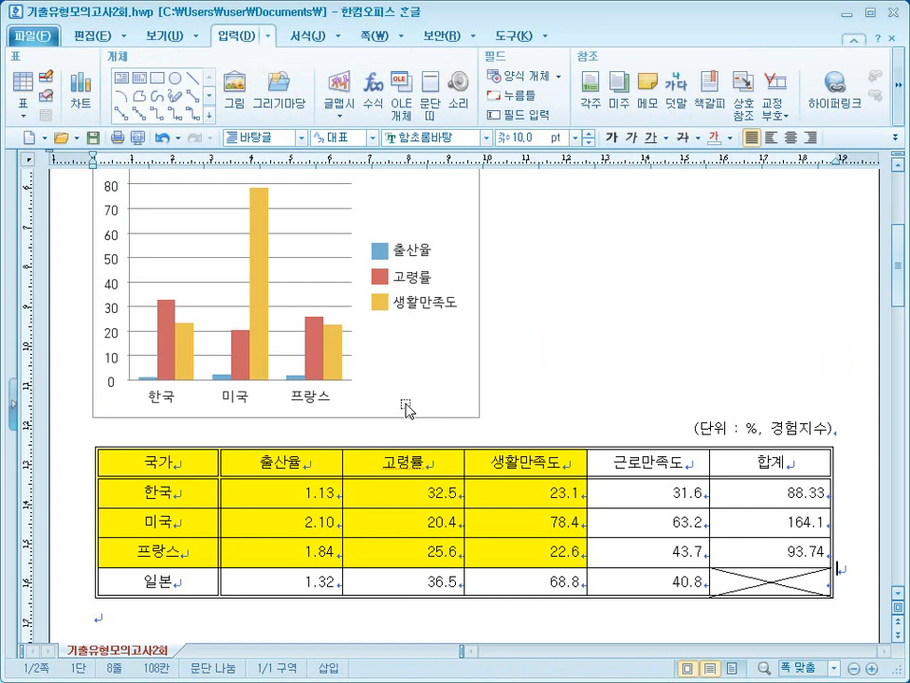
{"action": "left_click", "coordinate": [452, 220]}
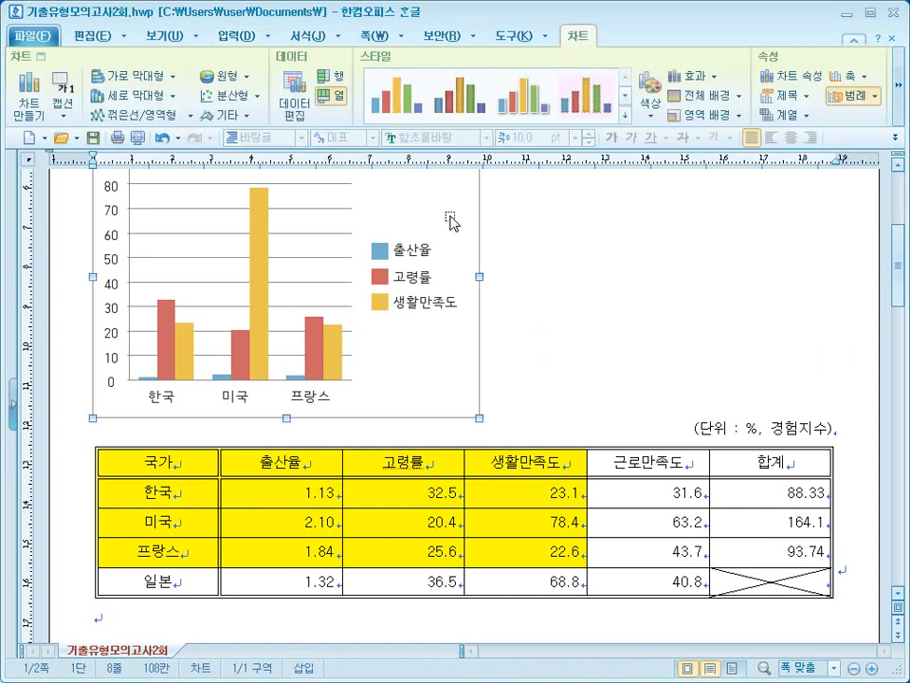
{"action": "right_click", "coordinate": [457, 195]}
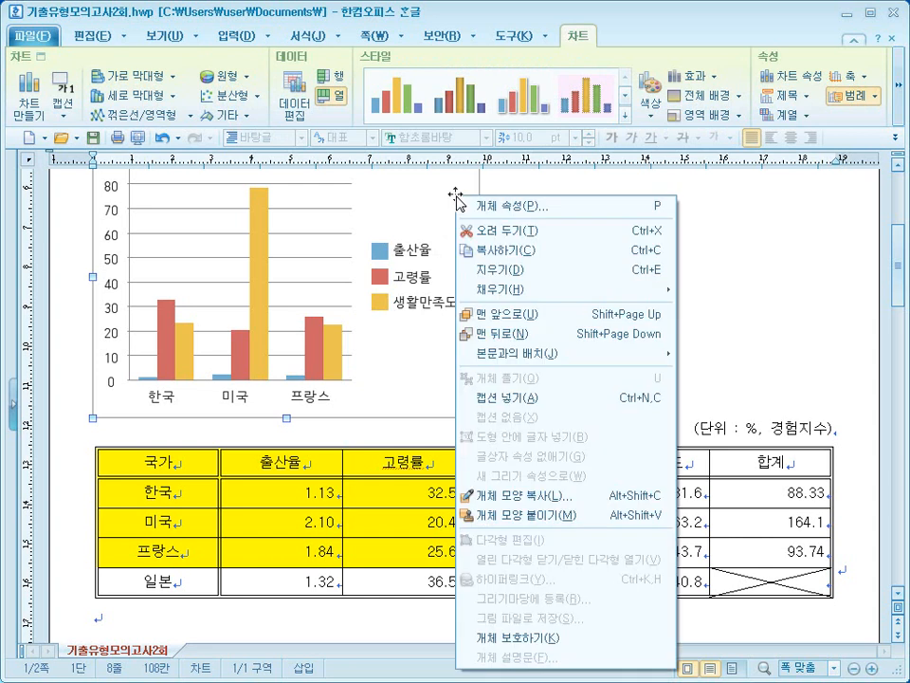
{"action": "left_click", "coordinate": [481, 203]}
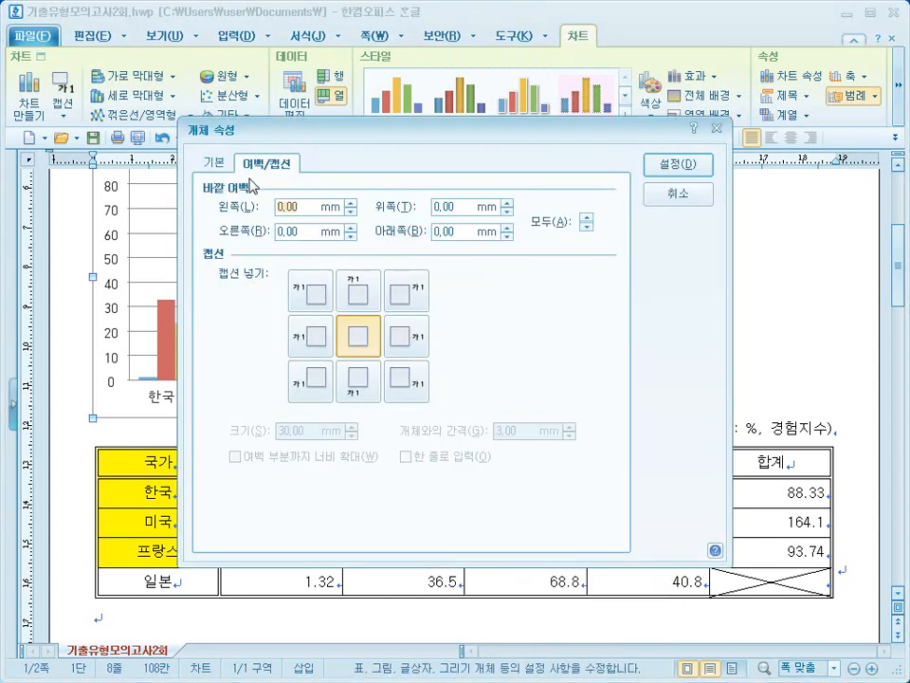
{"action": "left_click", "coordinate": [220, 168]}
{"action": "left_click", "coordinate": [283, 272]}
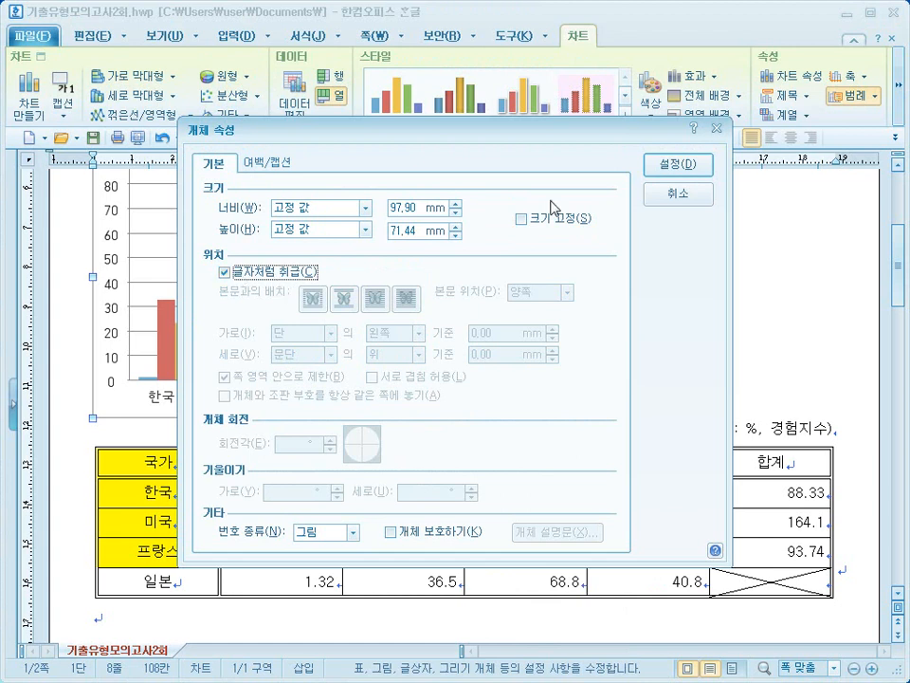
{"action": "left_click", "coordinate": [690, 170]}
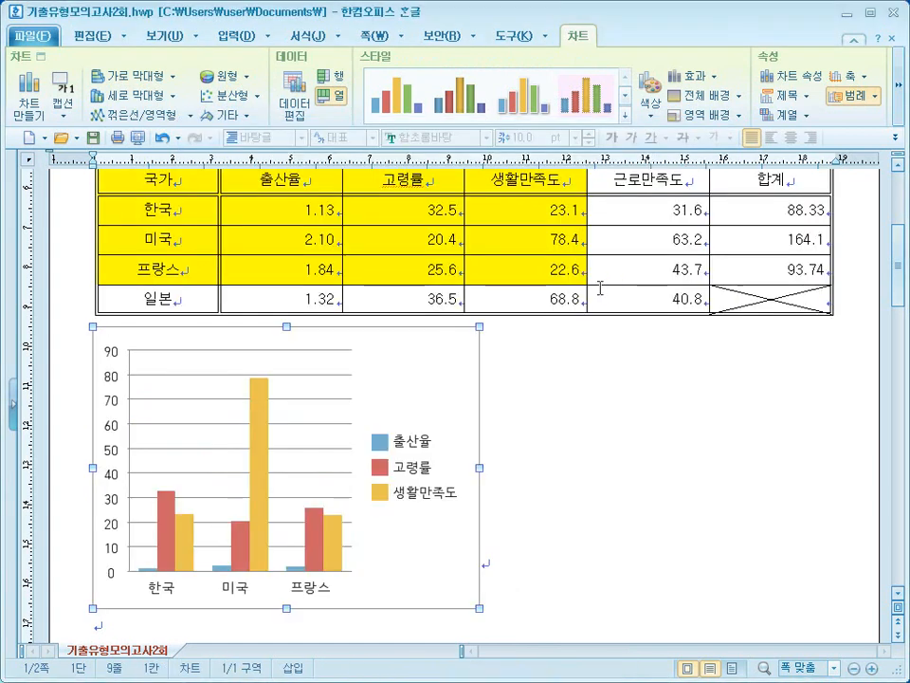
- Enlarge the chart below the table to nearly the table's full width and increase its height
{"action": "scroll", "coordinate": [475, 489], "scroll_direction": "down", "scroll_amount": 1}
{"action": "scroll", "coordinate": [475, 490], "scroll_direction": "down", "scroll_amount": 1}
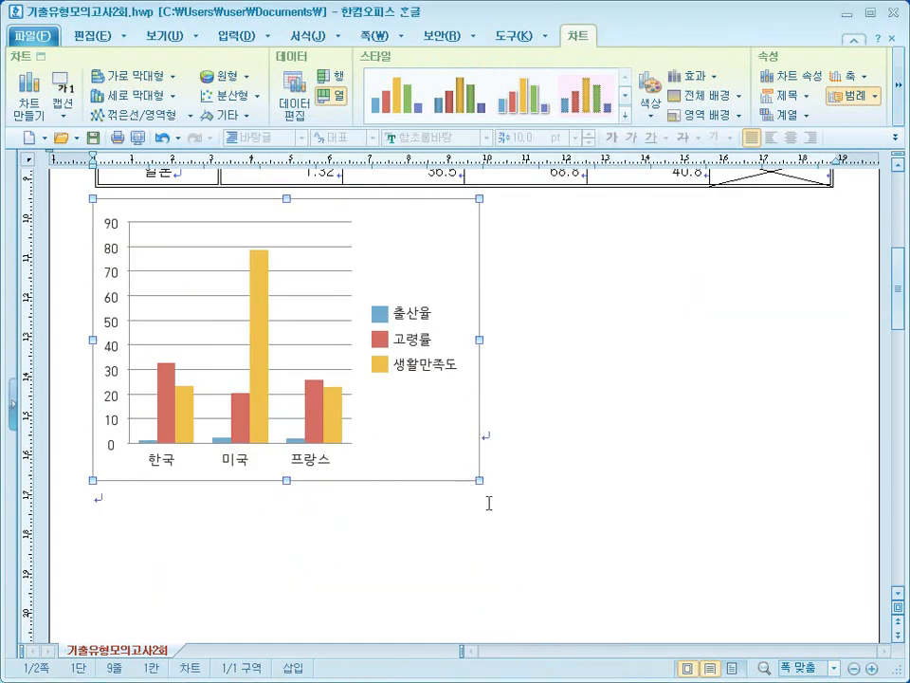
{"action": "left_click_drag", "start_coordinate": [481, 485], "coordinate": [822, 599]}
{"action": "scroll", "coordinate": [821, 600], "scroll_direction": "down", "scroll_amount": 1}
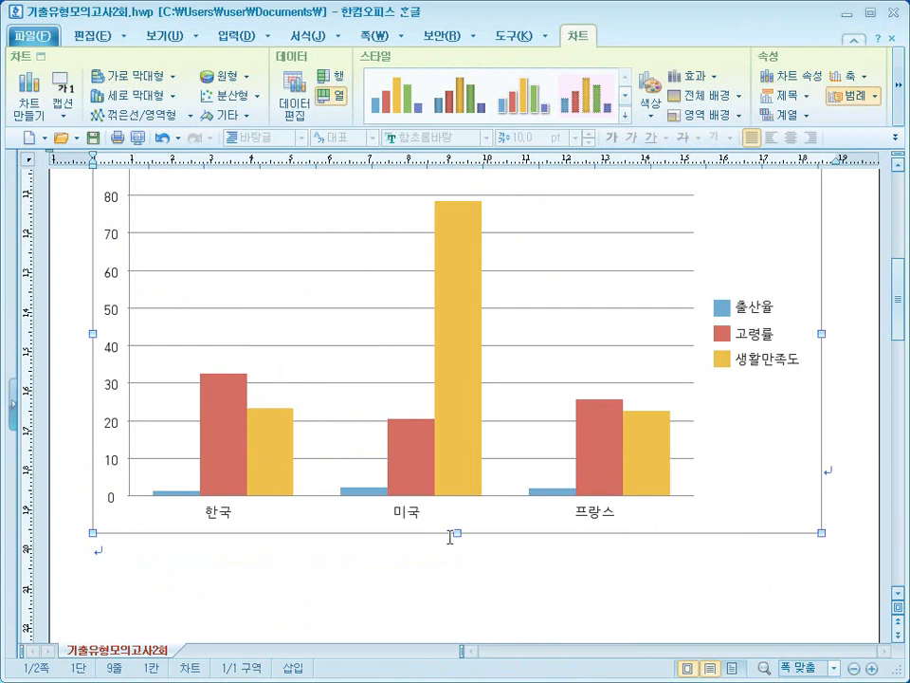
{"action": "left_click_drag", "start_coordinate": [456, 555], "coordinate": [460, 584]}
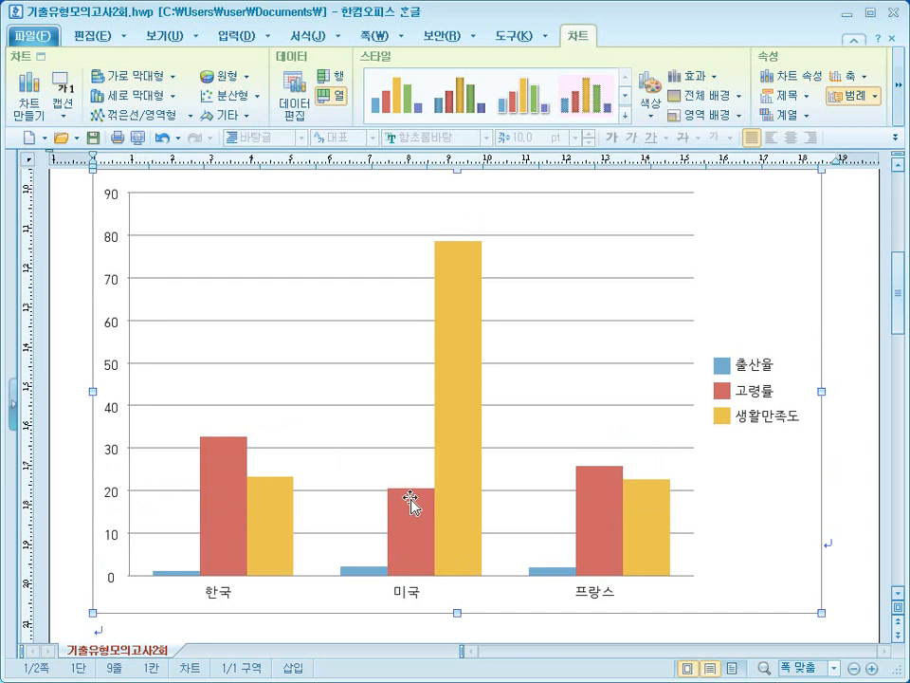
{"action": "scroll", "coordinate": [409, 501], "scroll_direction": "up", "scroll_amount": 1}
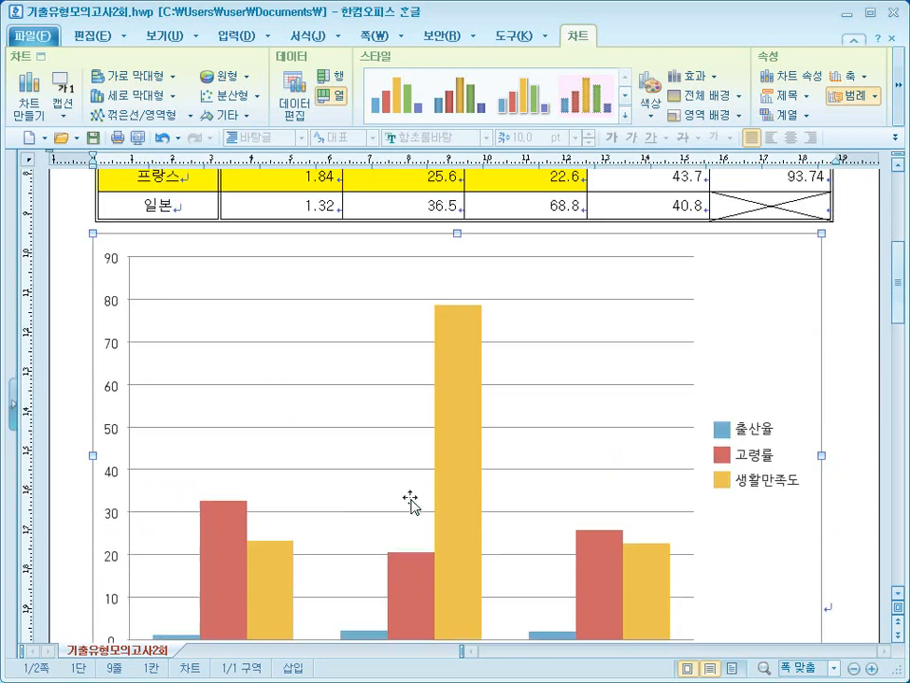
{"action": "scroll", "coordinate": [409, 501], "scroll_direction": "up", "scroll_amount": 1}
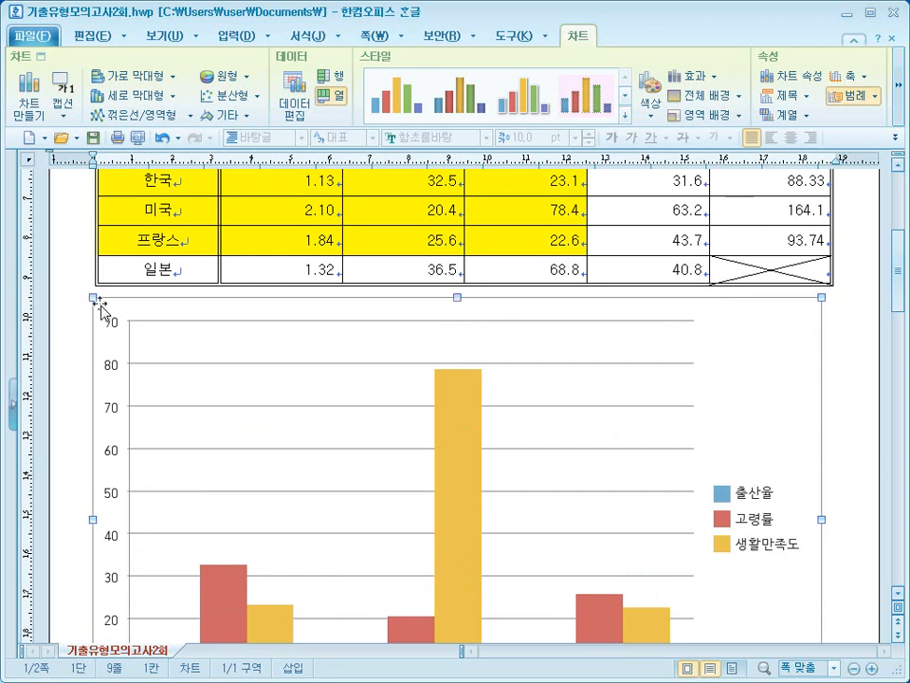
{"action": "right_click", "coordinate": [716, 318]}
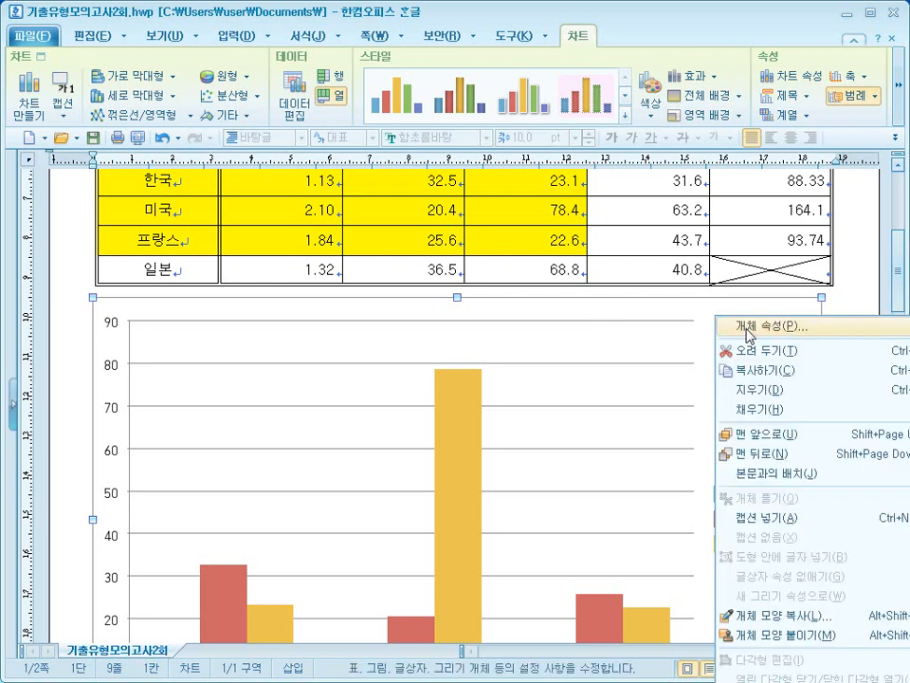
{"action": "left_click", "coordinate": [698, 315]}
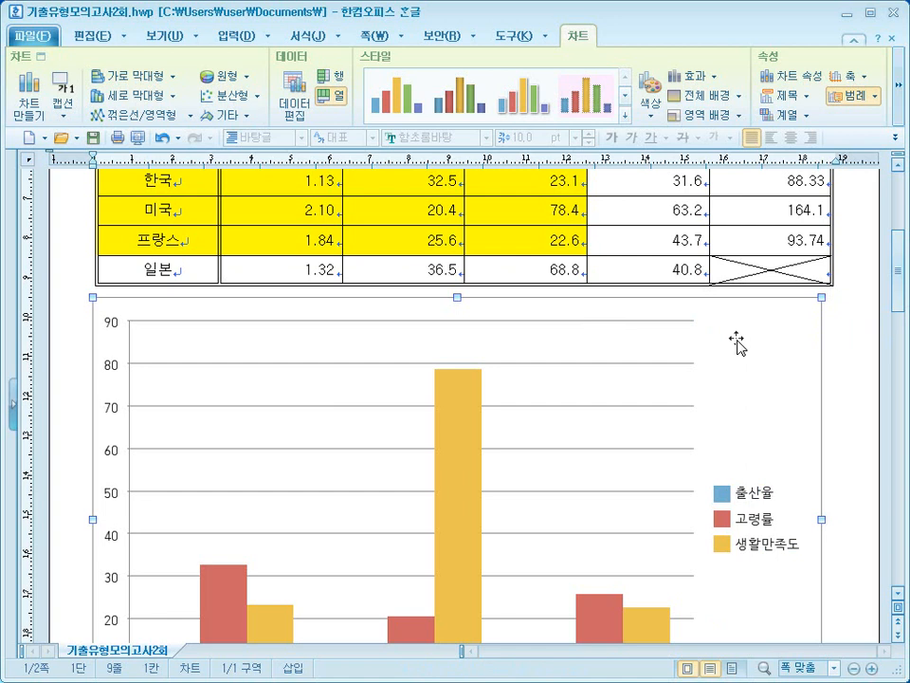
- Open the chart for editing and use the chart wizard to choose the clustered vertical bar type (세로 막대형) with column (열) direction
{"action": "double_click", "coordinate": [737, 339]}
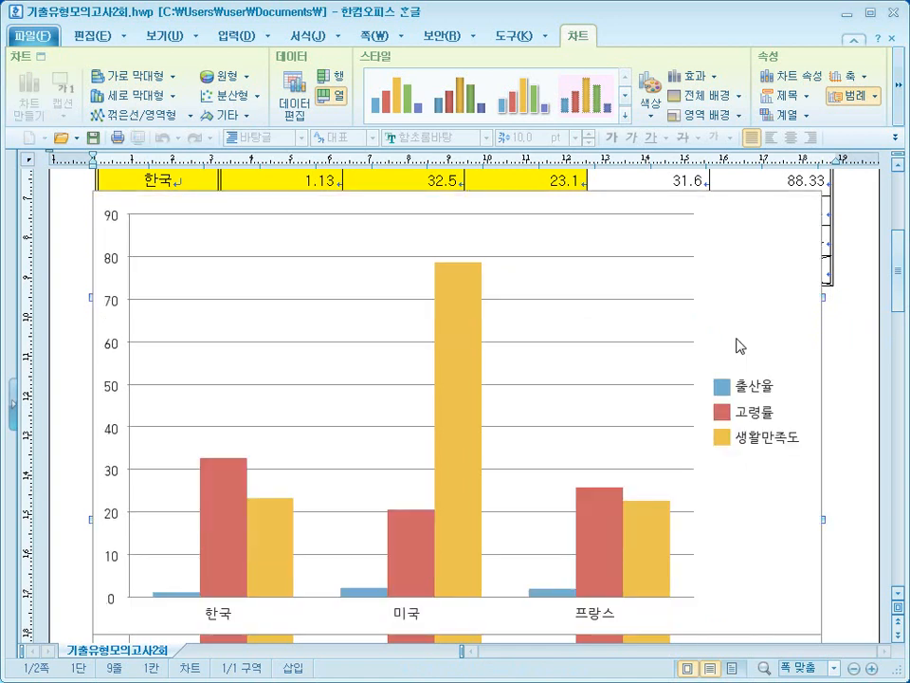
{"action": "scroll", "coordinate": [758, 457], "scroll_direction": "down", "scroll_amount": 2}
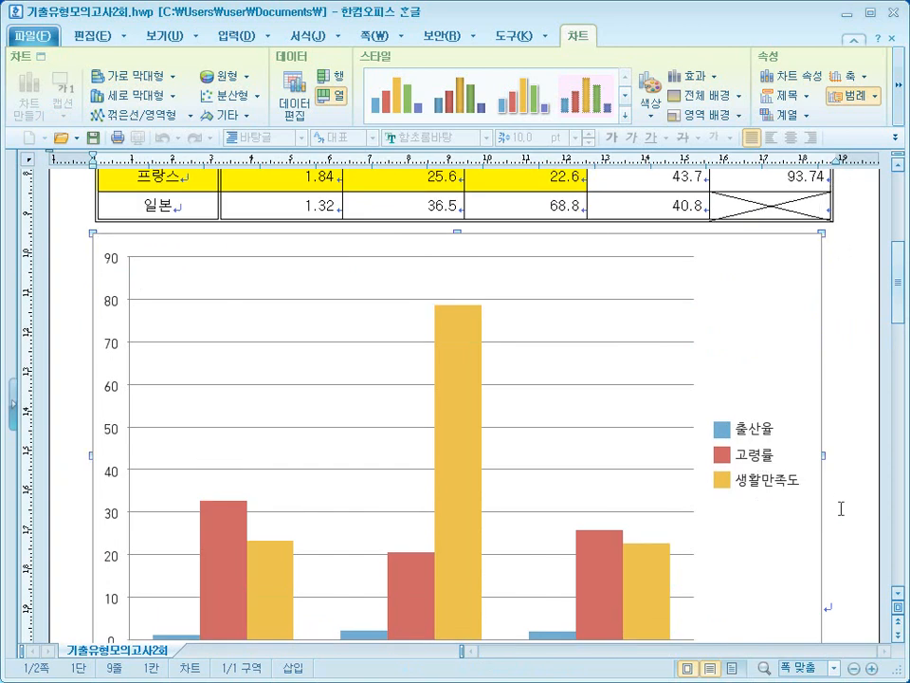
{"action": "scroll", "coordinate": [827, 488], "scroll_direction": "down", "scroll_amount": 2}
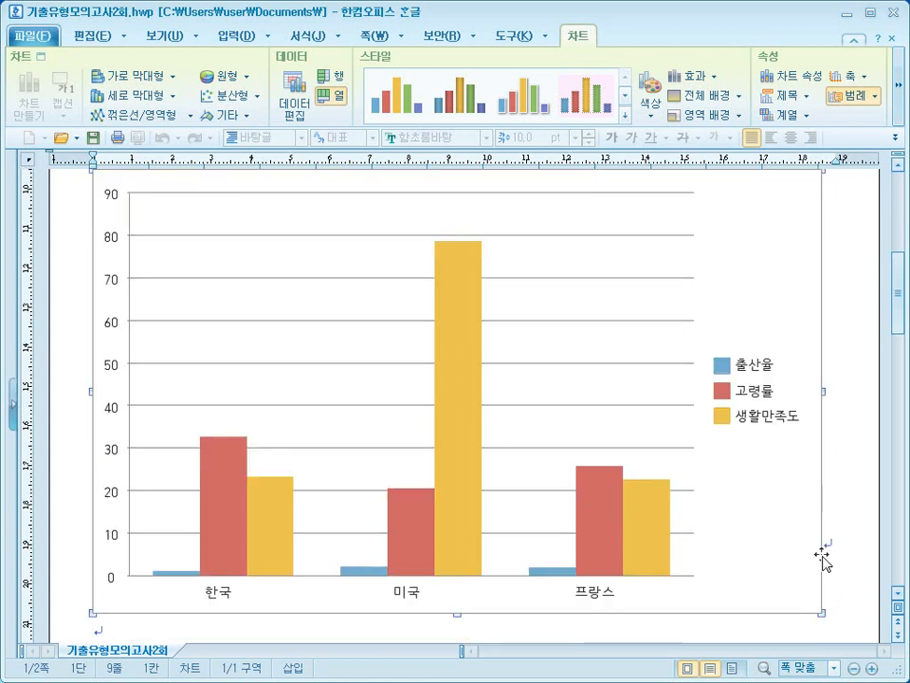
{"action": "scroll", "coordinate": [218, 553], "scroll_direction": "up", "scroll_amount": 2}
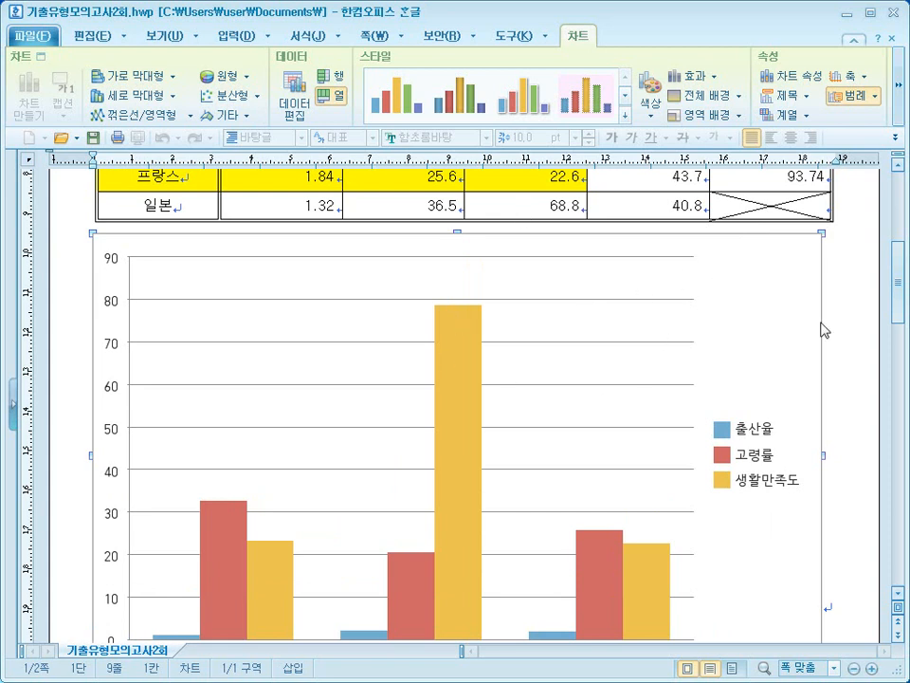
{"action": "right_click", "coordinate": [712, 257]}
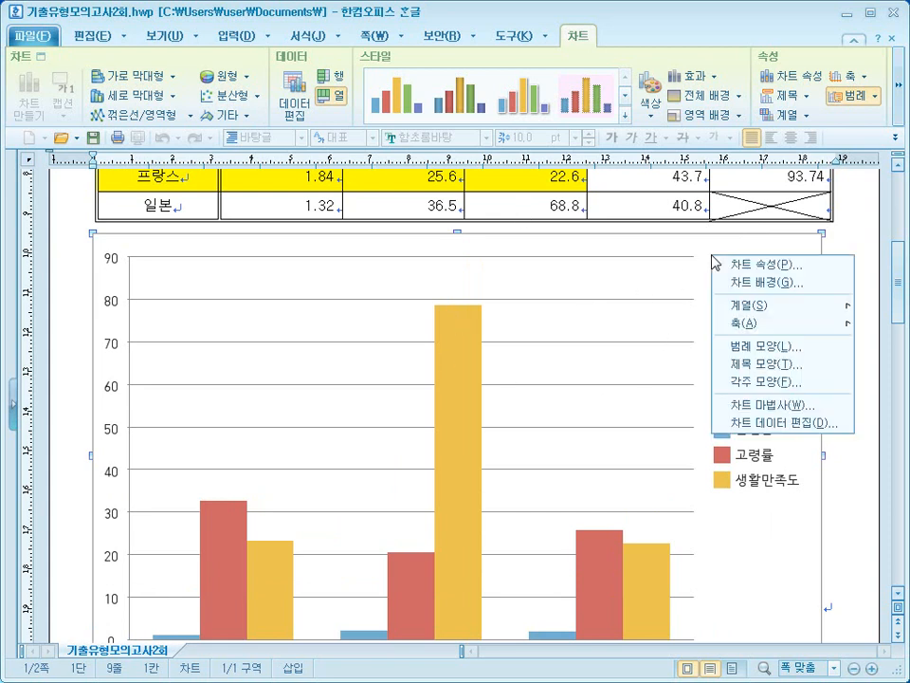
{"action": "left_click", "coordinate": [756, 405]}
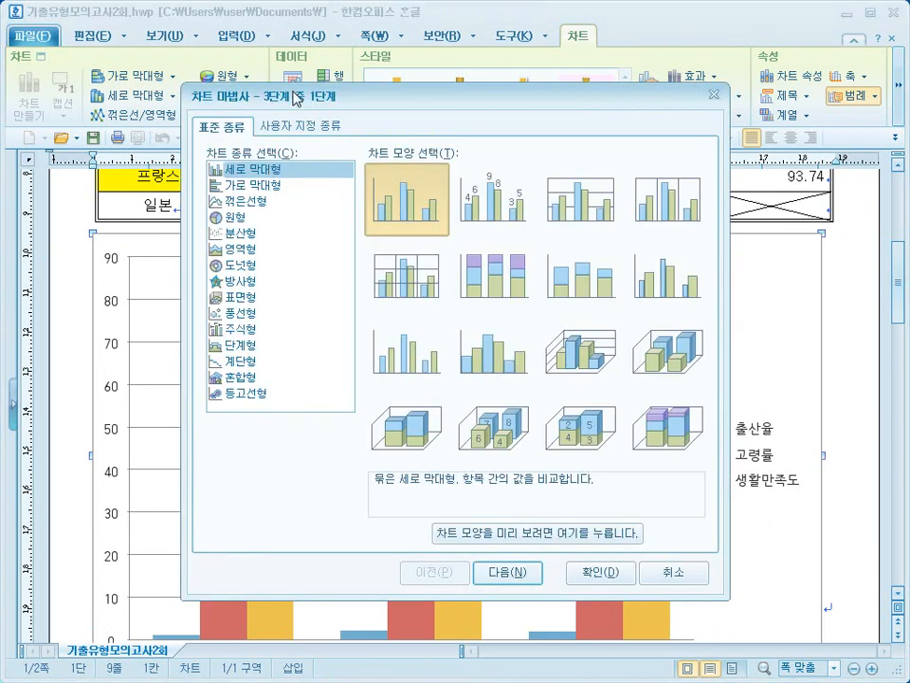
{"action": "left_click", "coordinate": [280, 175]}
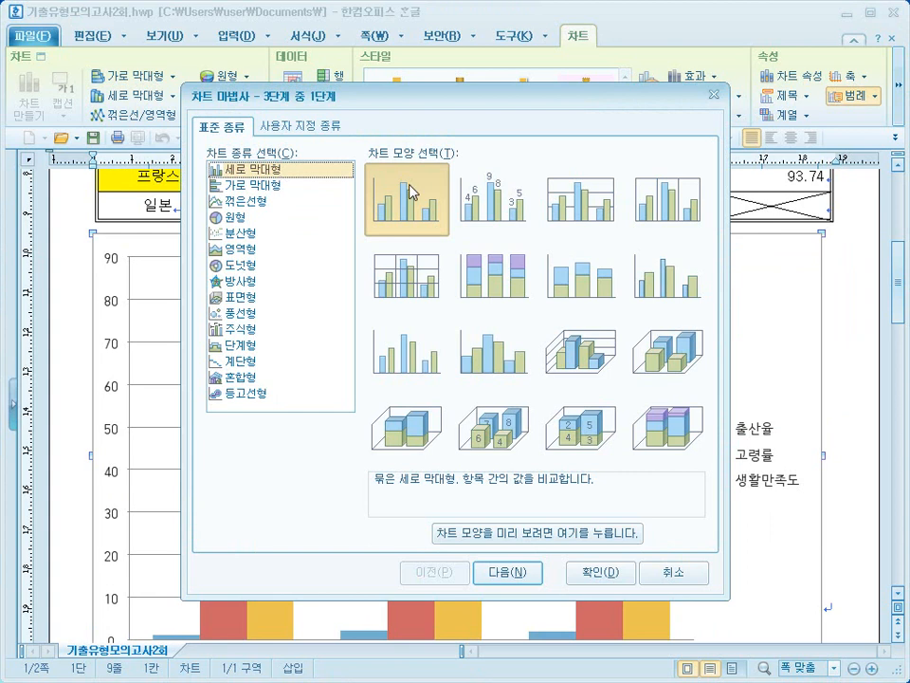
{"action": "left_click", "coordinate": [513, 578]}
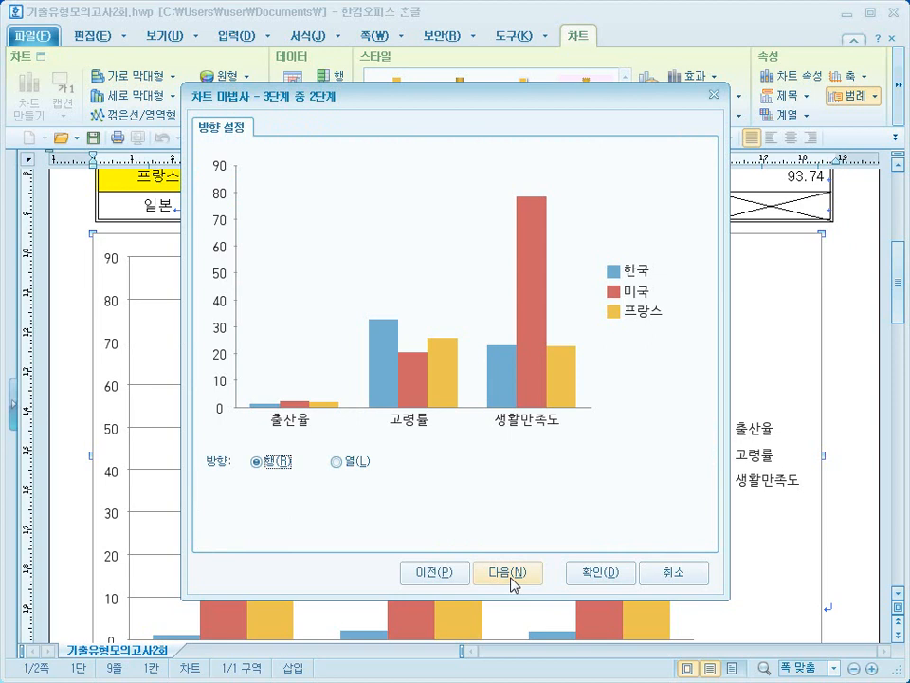
{"action": "left_click", "coordinate": [352, 465]}
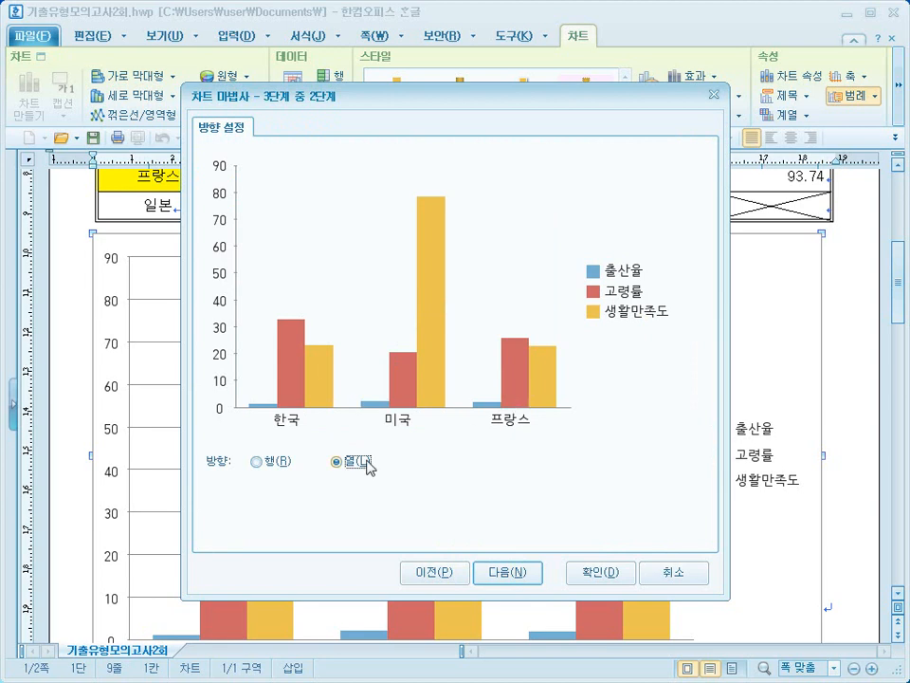
{"action": "left_click", "coordinate": [506, 573]}
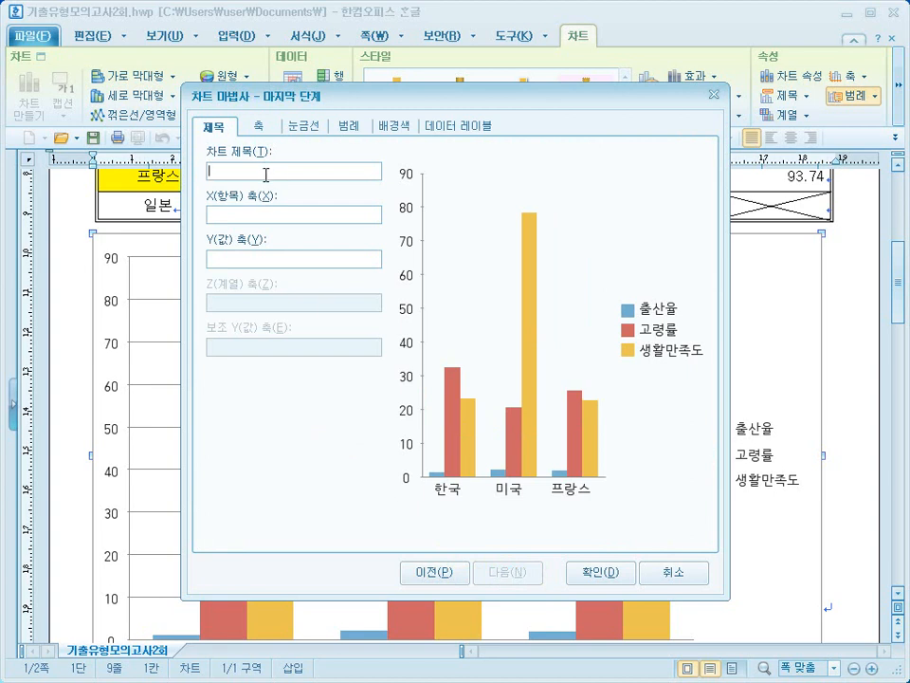
- Enter "국가 간 생활지수" as the chart title in the wizard
{"action": "type", "text": "국가별"}
{"action": "type", "text": "간"}
{"action": "type", "text": " 생활지수"}
{"action": "key", "text": "Tab"}
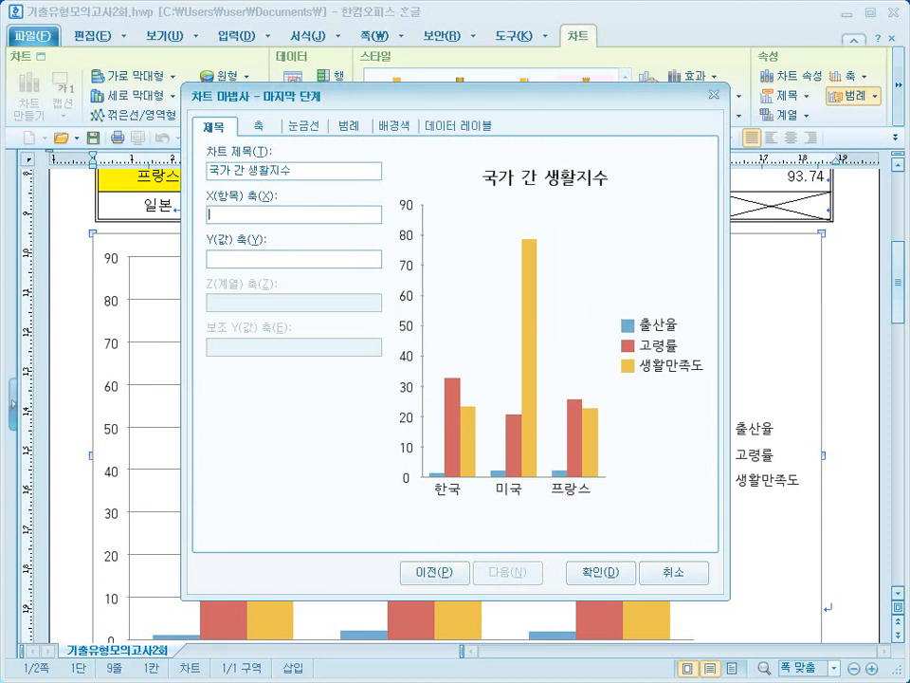
- Enter "(단위 : %, 경험지수)" as the Y-axis title, leave the X-axis title empty, and finish the chart wizard
{"action": "type", "text": "(단위 :"}
{"action": "type", "text": " %"}
{"action": "type", "text": ", 경ㅎ"}
{"action": "type", "text": "험지수)"}
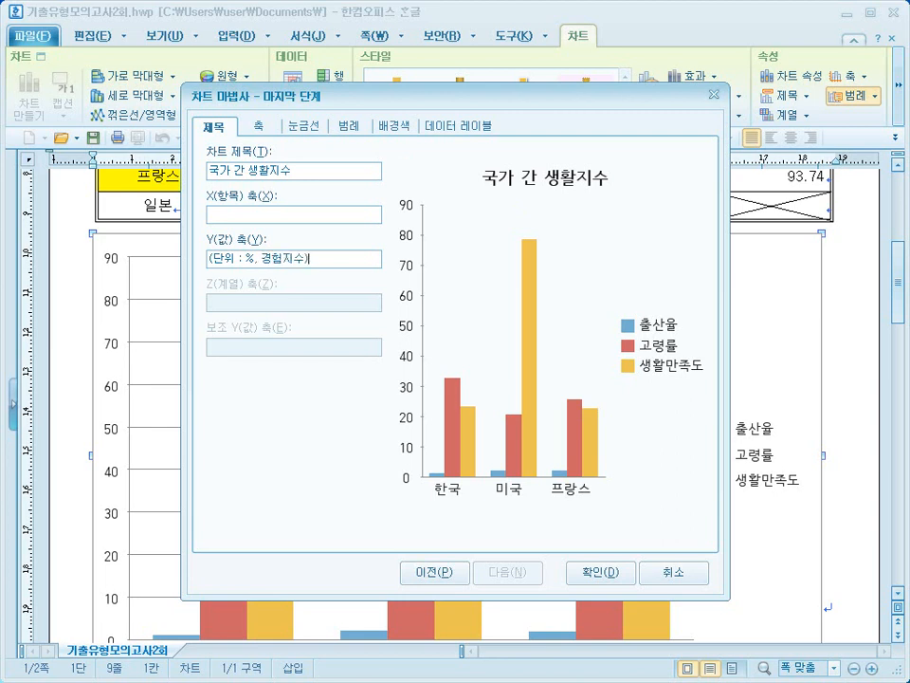
{"action": "left_click", "coordinate": [343, 126]}
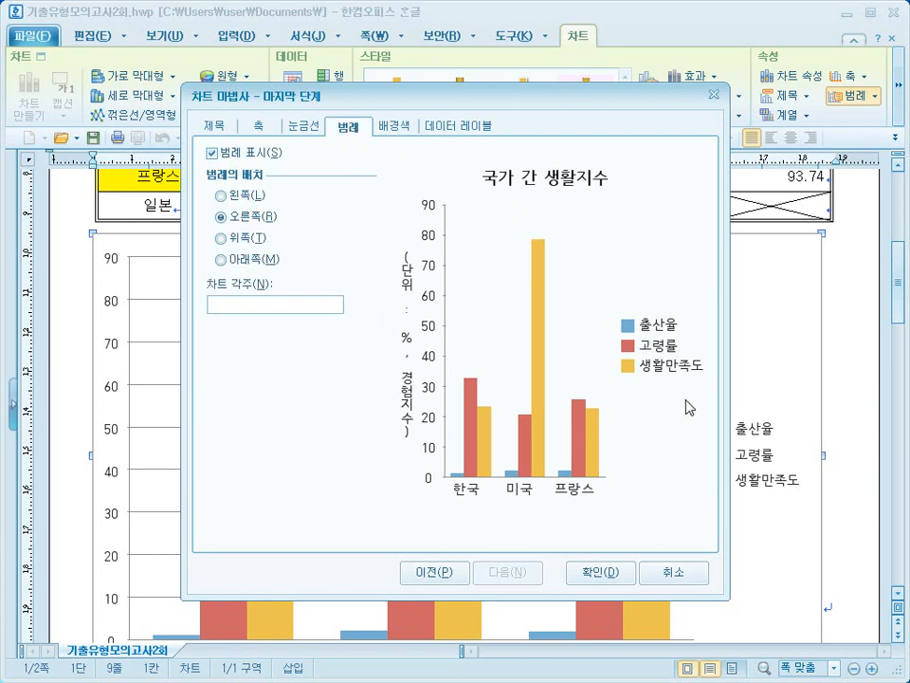
{"action": "left_click", "coordinate": [589, 571]}
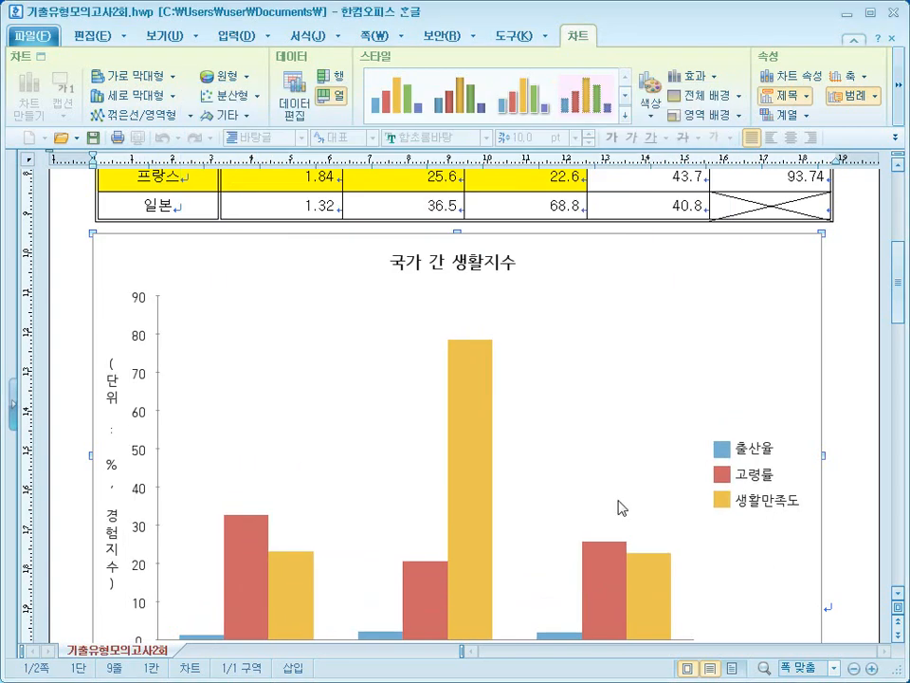
- Set the chart title's font to bold 굴림 in its format settings
{"action": "scroll", "coordinate": [622, 507], "scroll_direction": "down", "scroll_amount": 1}
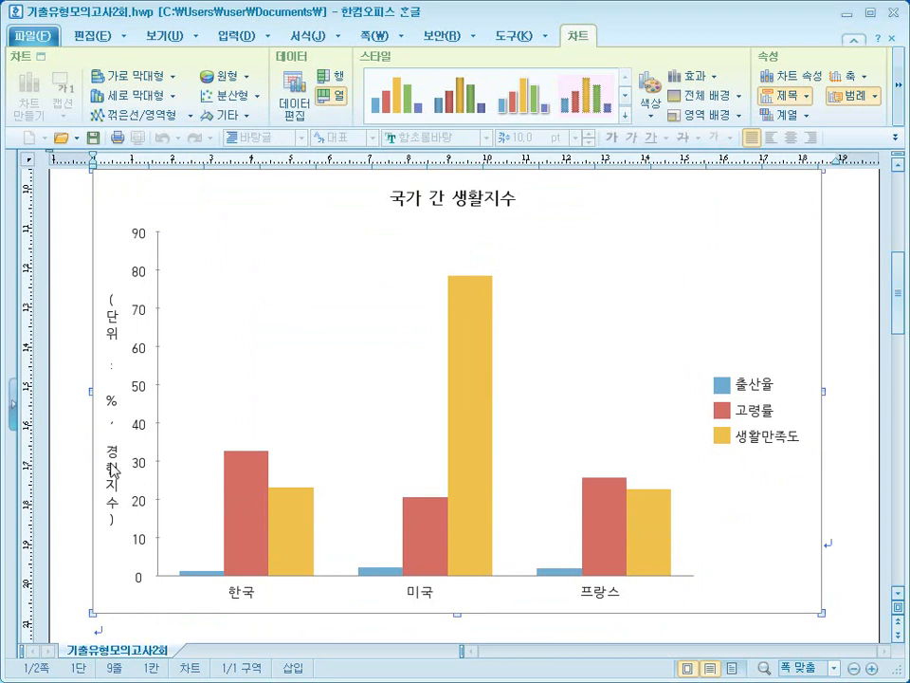
{"action": "left_click", "coordinate": [433, 210]}
{"action": "double_click", "coordinate": [432, 211]}
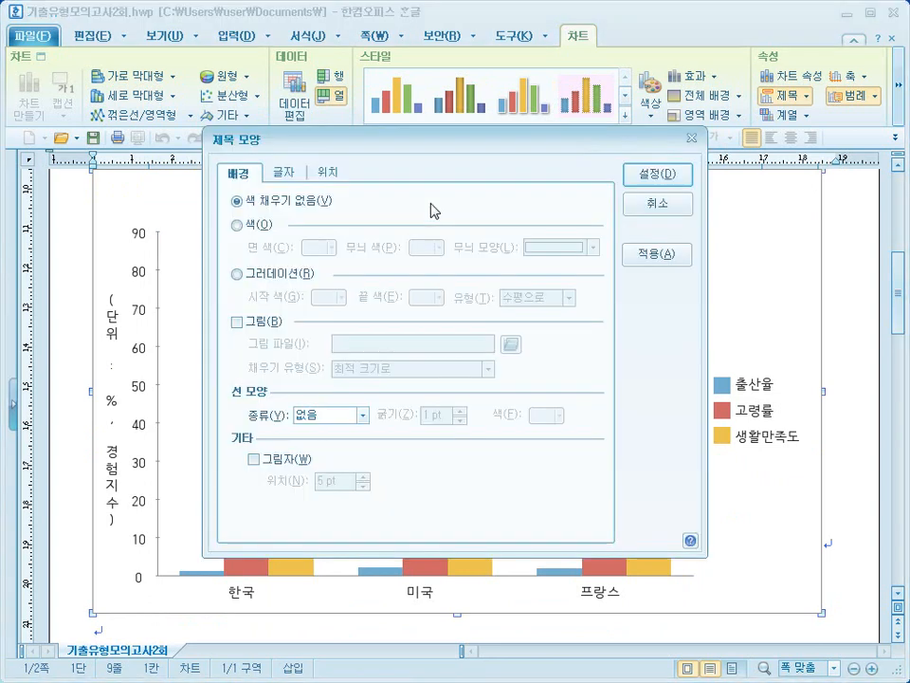
{"action": "left_click", "coordinate": [285, 176]}
{"action": "left_click", "coordinate": [413, 421]}
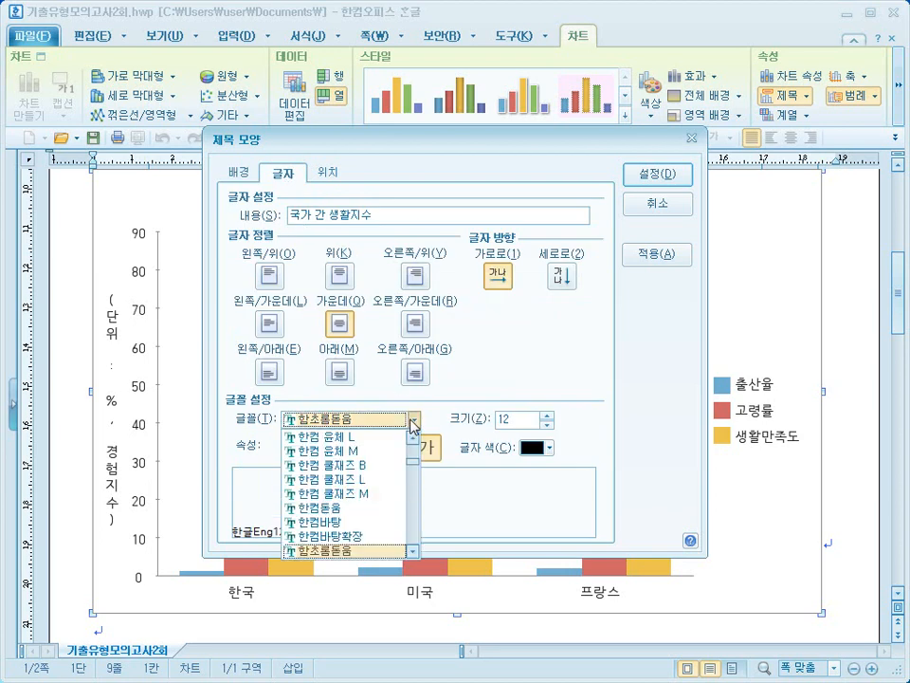
{"action": "left_click_drag", "start_coordinate": [412, 461], "coordinate": [412, 438]}
{"action": "left_click", "coordinate": [389, 453]}
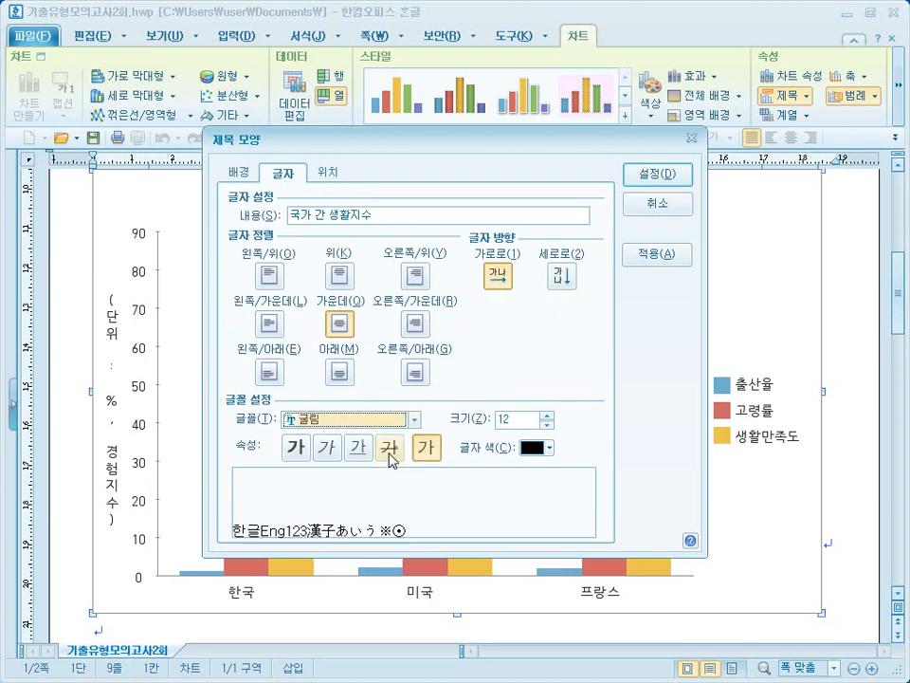
{"action": "left_click", "coordinate": [299, 450]}
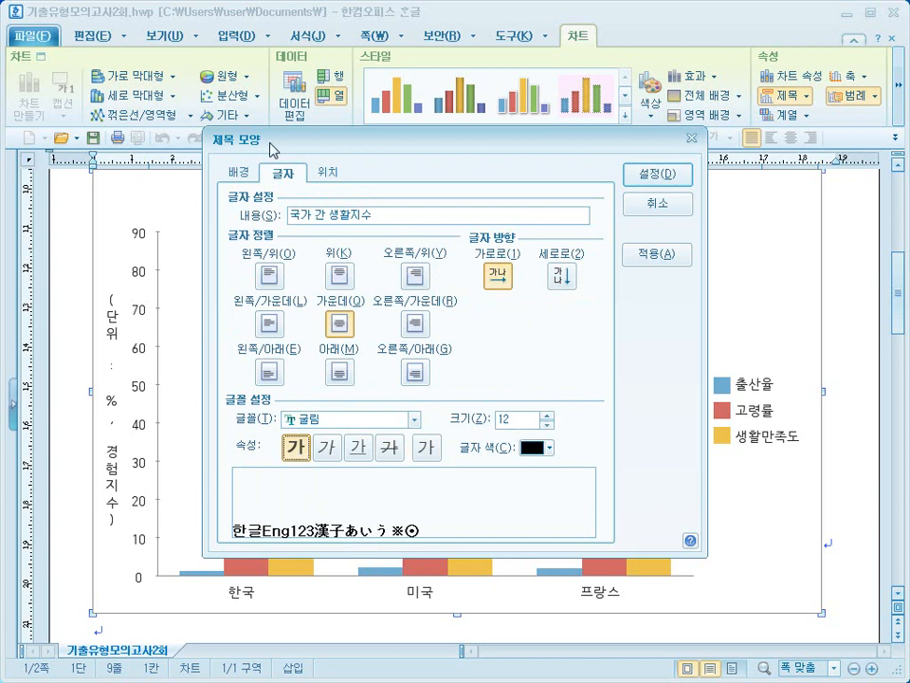
- Give the chart title a single-line border (한 줄로) and a shadow with position 2, and apply the settings
{"action": "left_click", "coordinate": [243, 175]}
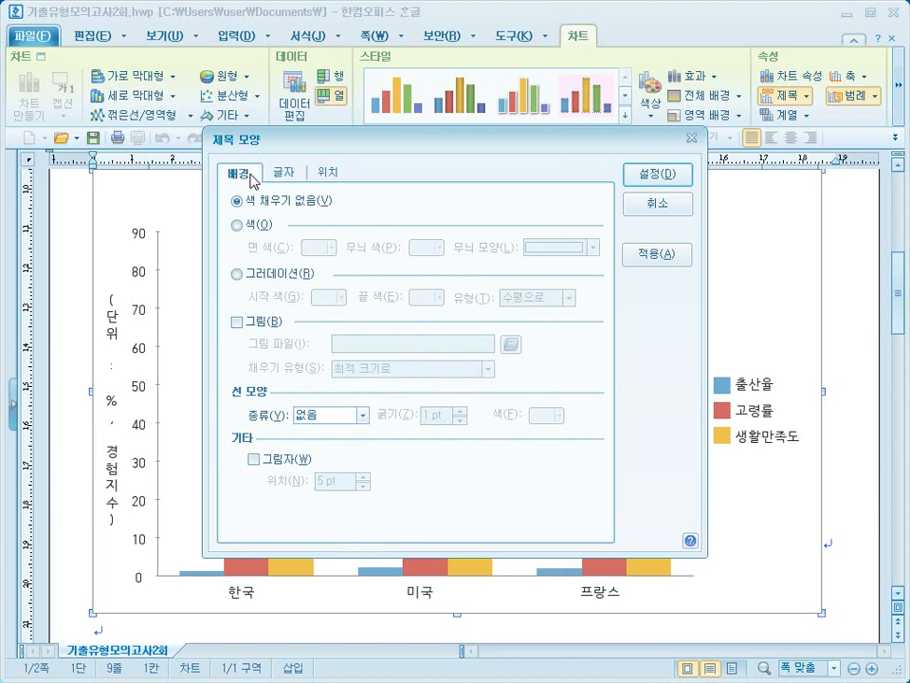
{"action": "left_click", "coordinate": [361, 418]}
{"action": "left_click", "coordinate": [353, 438]}
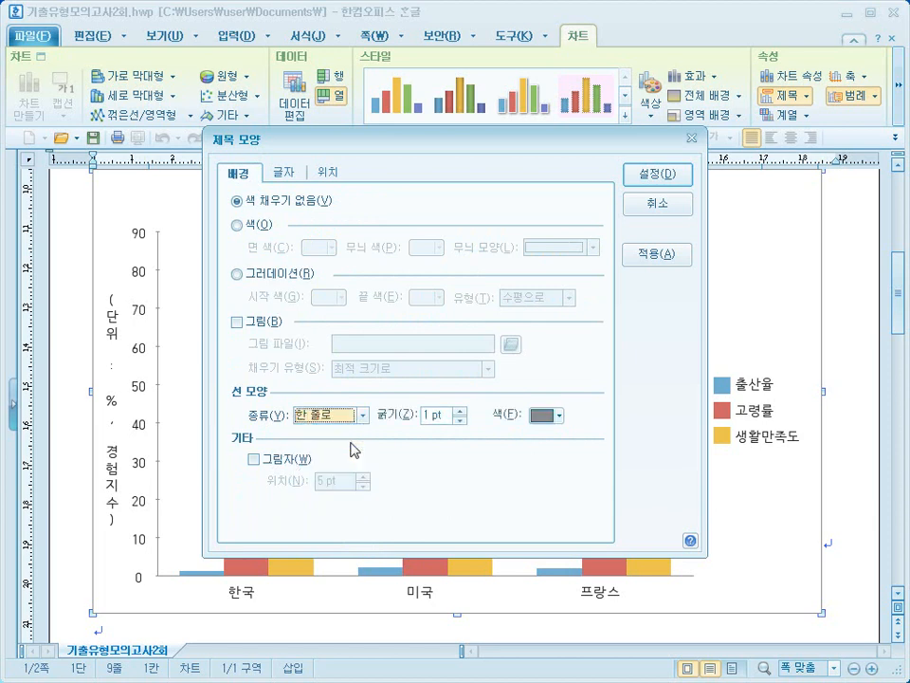
{"action": "left_click", "coordinate": [254, 459]}
{"action": "left_click", "coordinate": [345, 482]}
{"action": "type", "text": "2"}
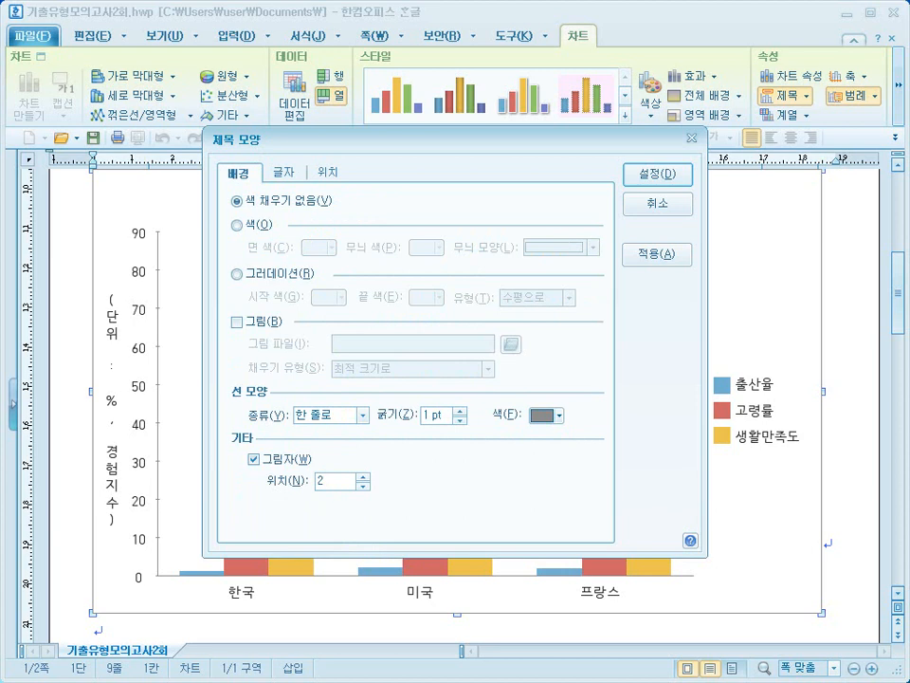
{"action": "left_click", "coordinate": [677, 180]}
- Enlarge the chart title's box slightly on both sides and downward so the text has more room inside the border
{"action": "left_click", "coordinate": [527, 210]}
{"action": "left_click_drag", "start_coordinate": [528, 210], "coordinate": [544, 222]}
{"action": "left_click_drag", "start_coordinate": [382, 219], "coordinate": [377, 226]}
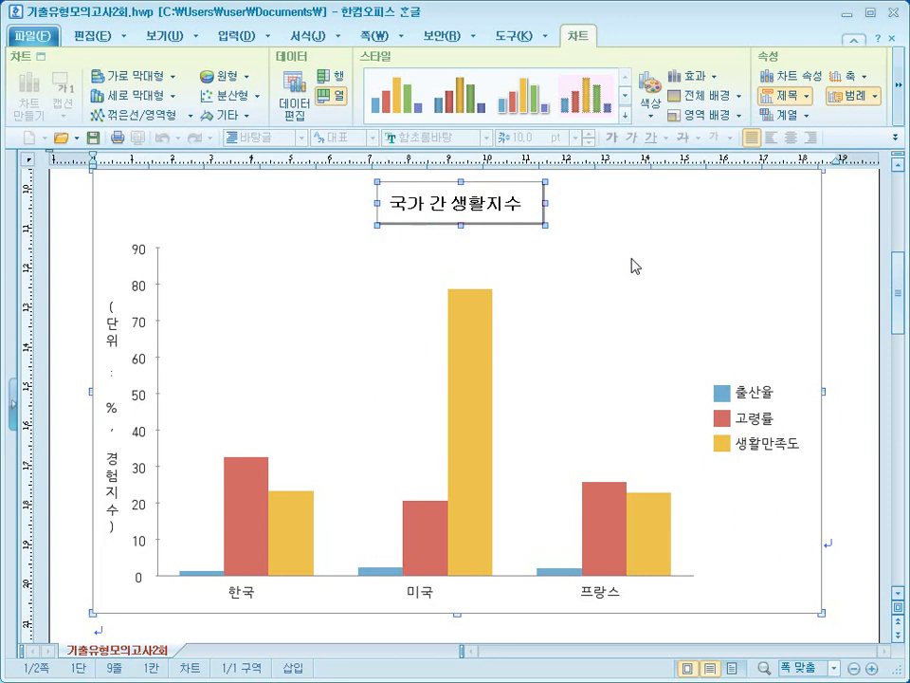
- Format the Y-axis title with horizontal text direction (가로로), 굴림 font and size 10
{"action": "left_click", "coordinate": [117, 344]}
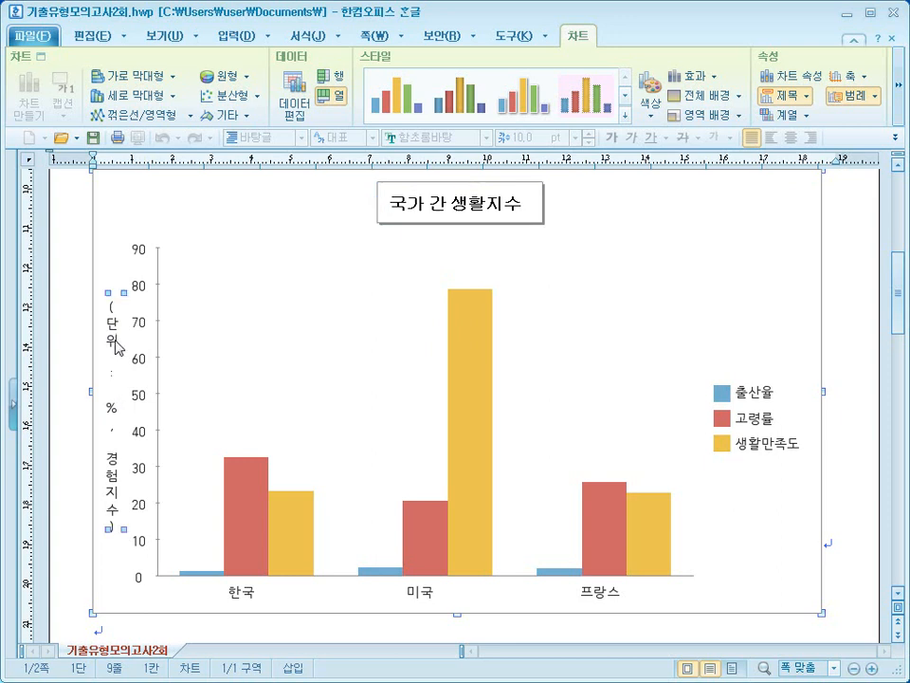
{"action": "double_click", "coordinate": [117, 343]}
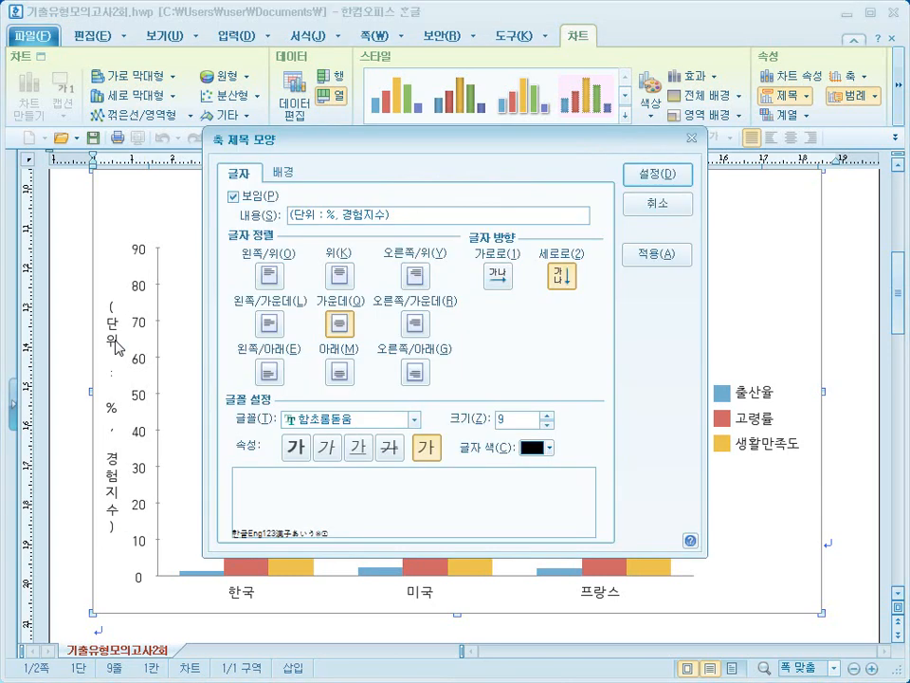
{"action": "left_click", "coordinate": [498, 285]}
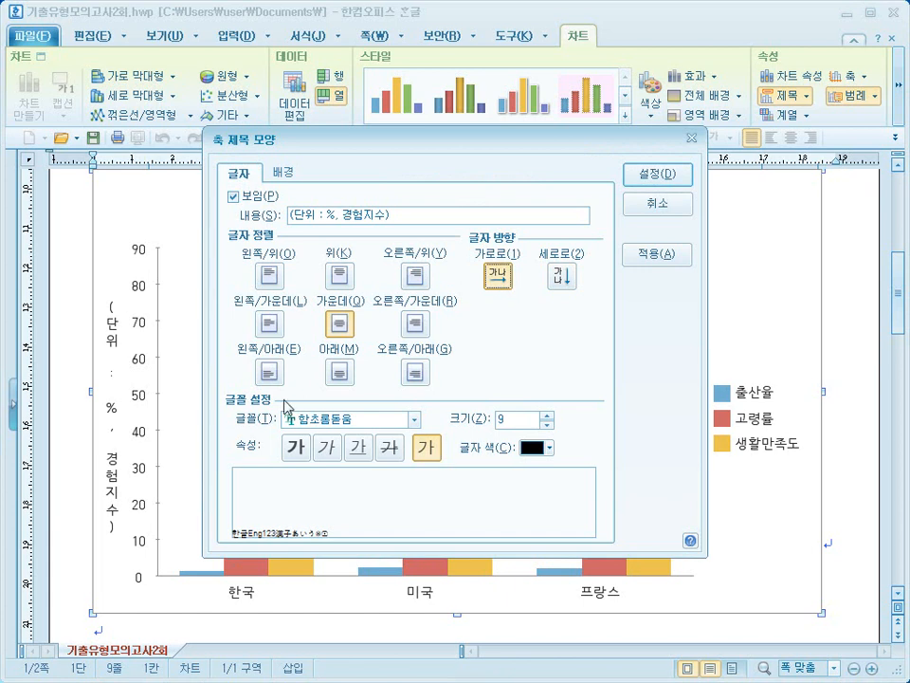
{"action": "left_click", "coordinate": [415, 419]}
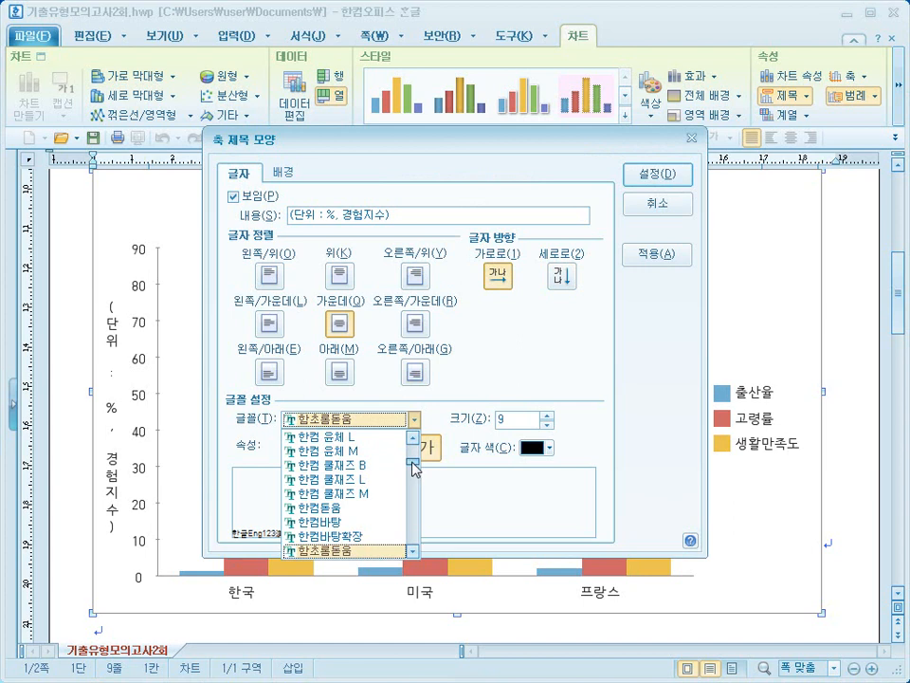
{"action": "left_click_drag", "start_coordinate": [413, 462], "coordinate": [415, 450]}
{"action": "left_click", "coordinate": [405, 452]}
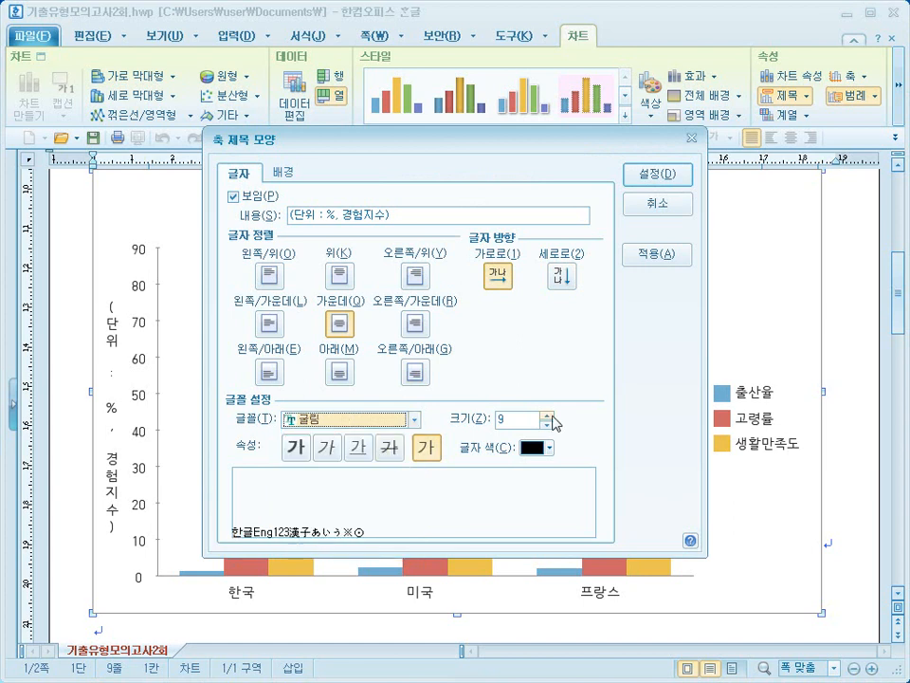
{"action": "left_click", "coordinate": [547, 417]}
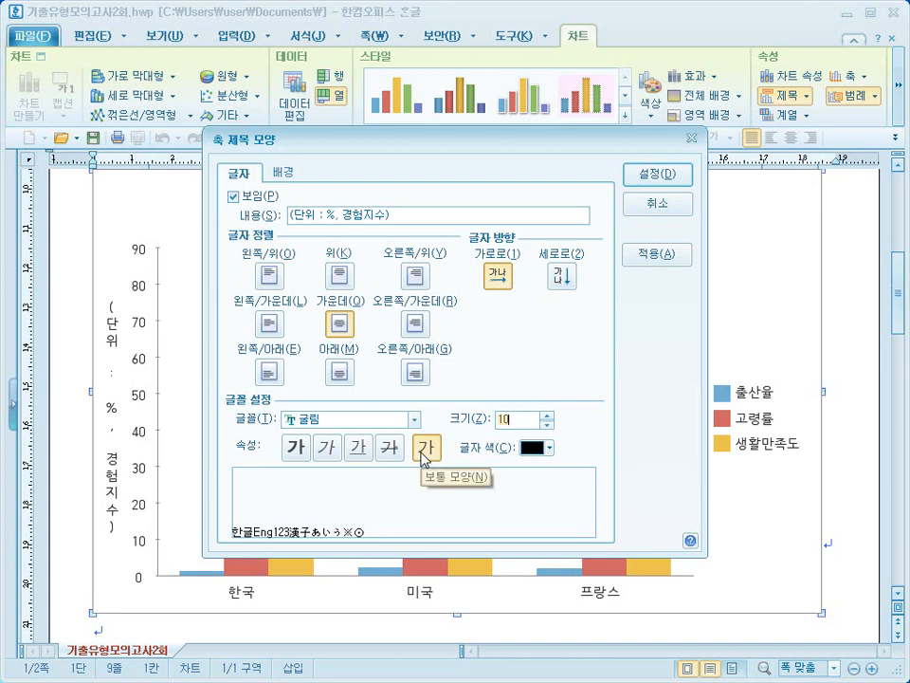
{"action": "left_click", "coordinate": [654, 176]}
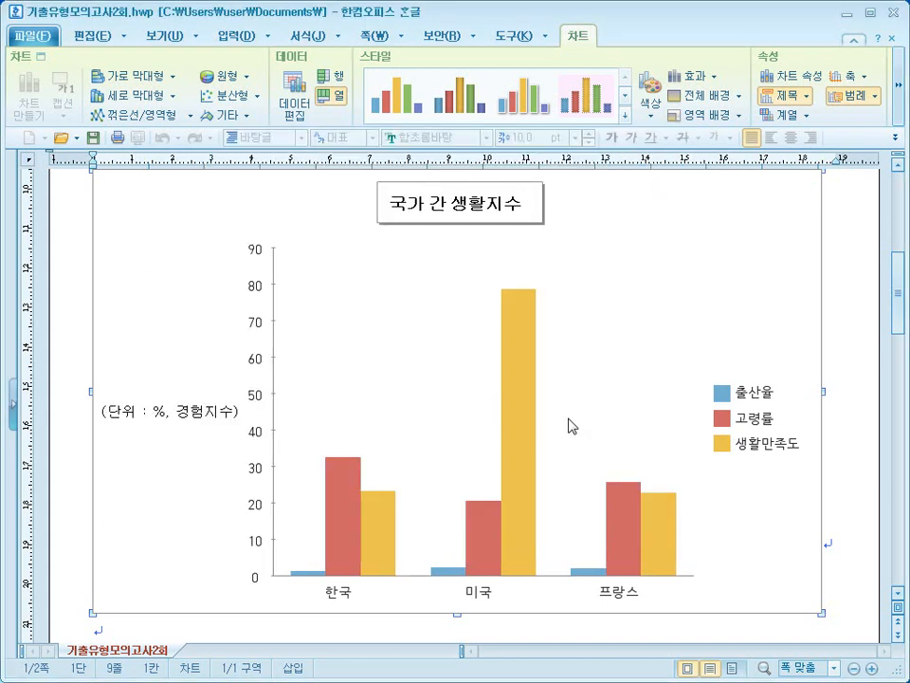
- Format the vertical value axis labels of the chart with the 굴림 font at size 10
{"action": "left_click", "coordinate": [257, 296]}
{"action": "double_click", "coordinate": [256, 287]}
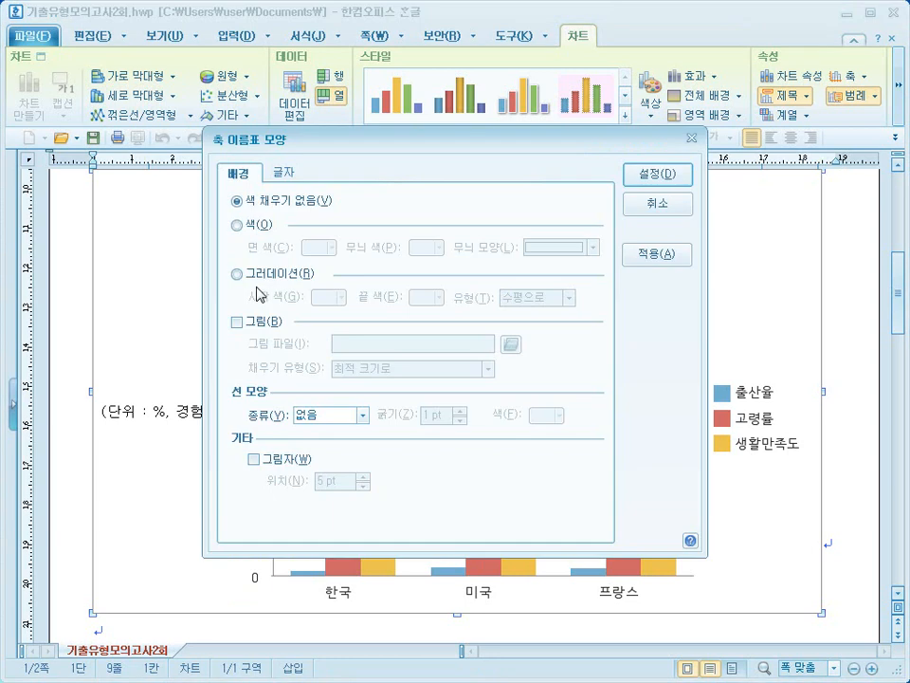
{"action": "left_click", "coordinate": [282, 173]}
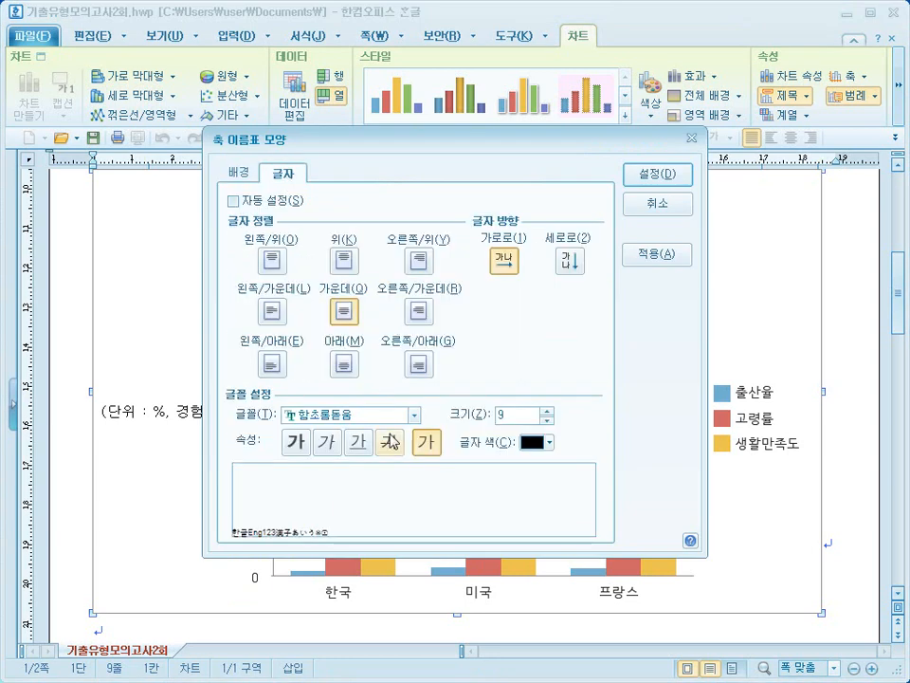
{"action": "left_click", "coordinate": [413, 417]}
{"action": "scroll", "coordinate": [418, 436], "scroll_direction": "up", "scroll_amount": 5}
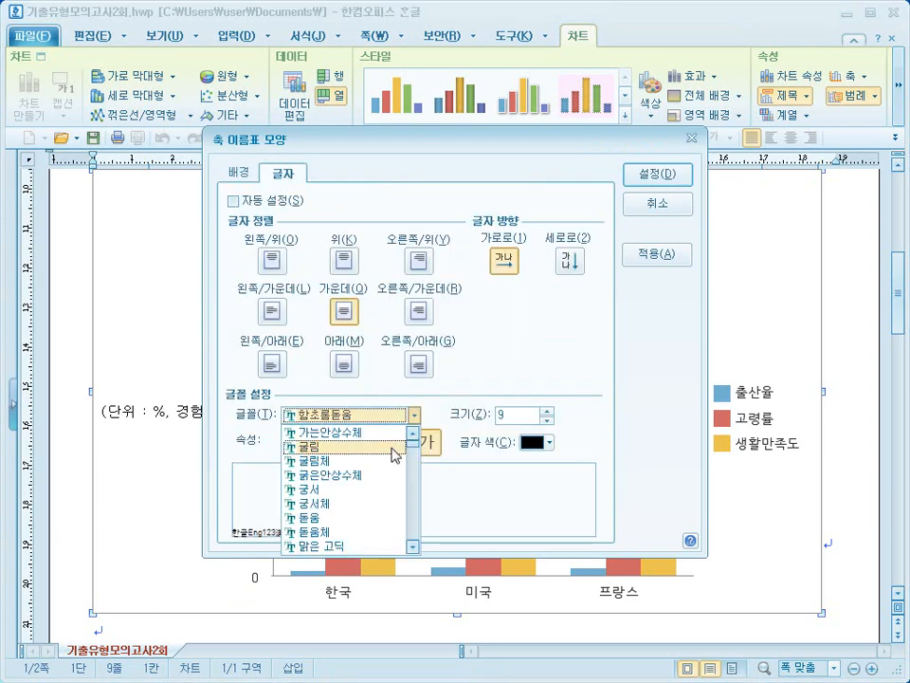
{"action": "left_click", "coordinate": [382, 450]}
{"action": "left_click", "coordinate": [548, 409]}
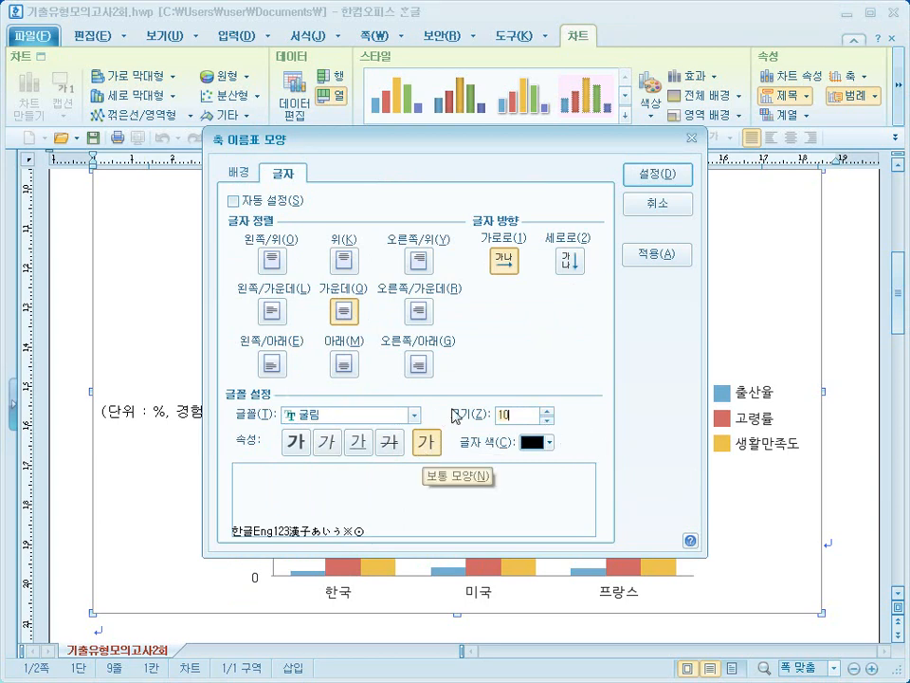
{"action": "left_click", "coordinate": [669, 184]}
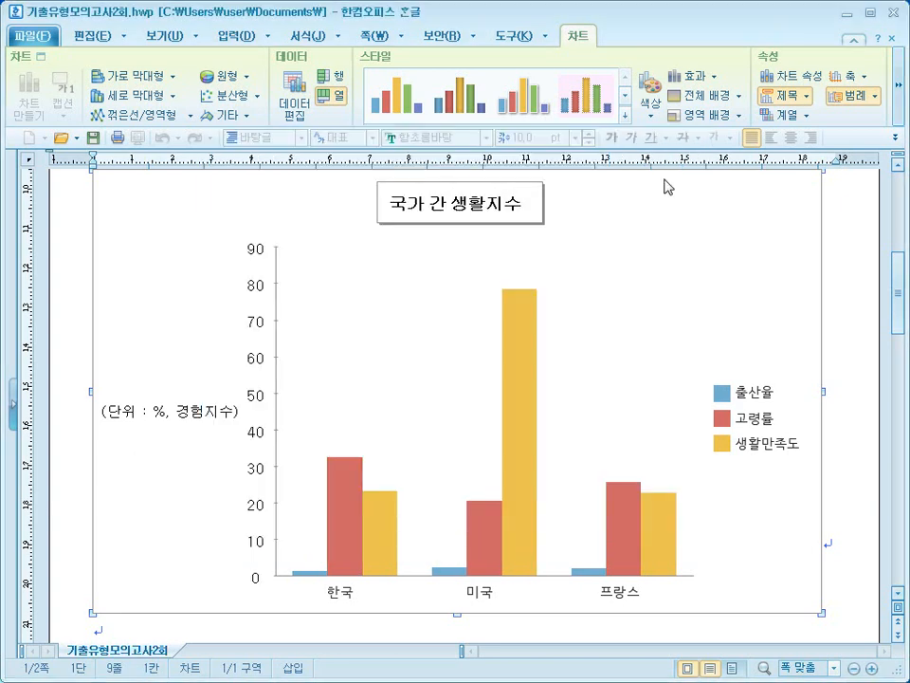
- Format the horizontal category axis labels (한국, 미국, 프랑스) with the 굴림 font at size 10
{"action": "left_click", "coordinate": [488, 597]}
{"action": "left_click", "coordinate": [489, 599]}
{"action": "double_click", "coordinate": [488, 597]}
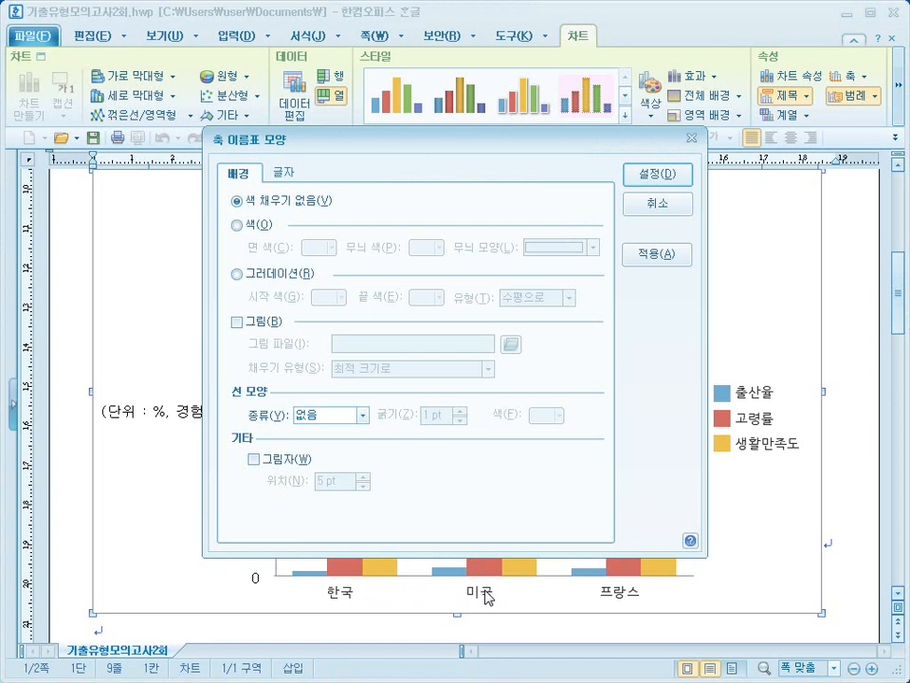
{"action": "left_click", "coordinate": [290, 175]}
{"action": "left_click", "coordinate": [414, 418]}
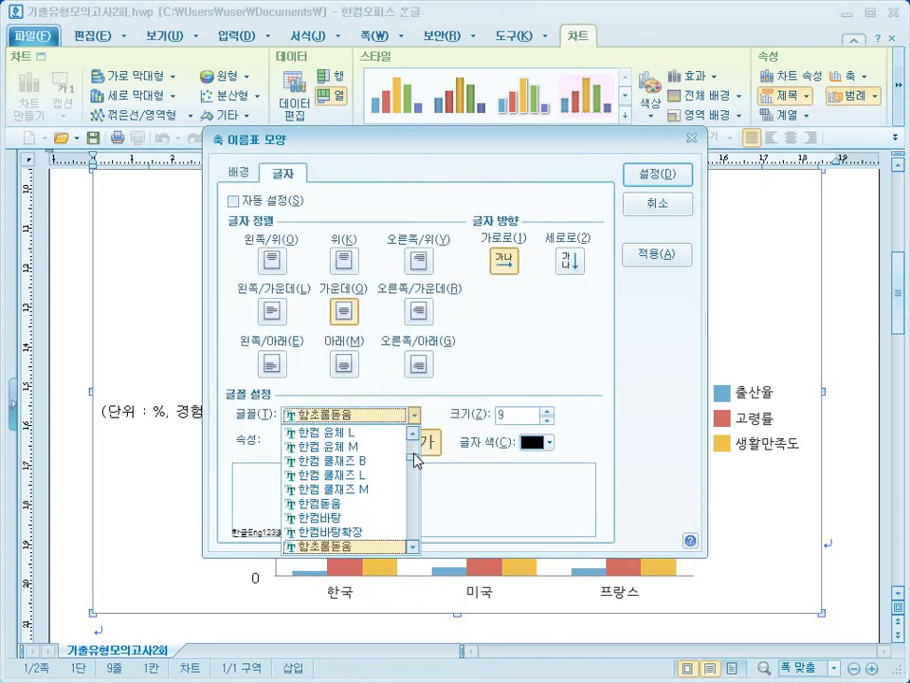
{"action": "left_click", "coordinate": [415, 451]}
{"action": "left_click", "coordinate": [417, 443]}
{"action": "left_click", "coordinate": [398, 448]}
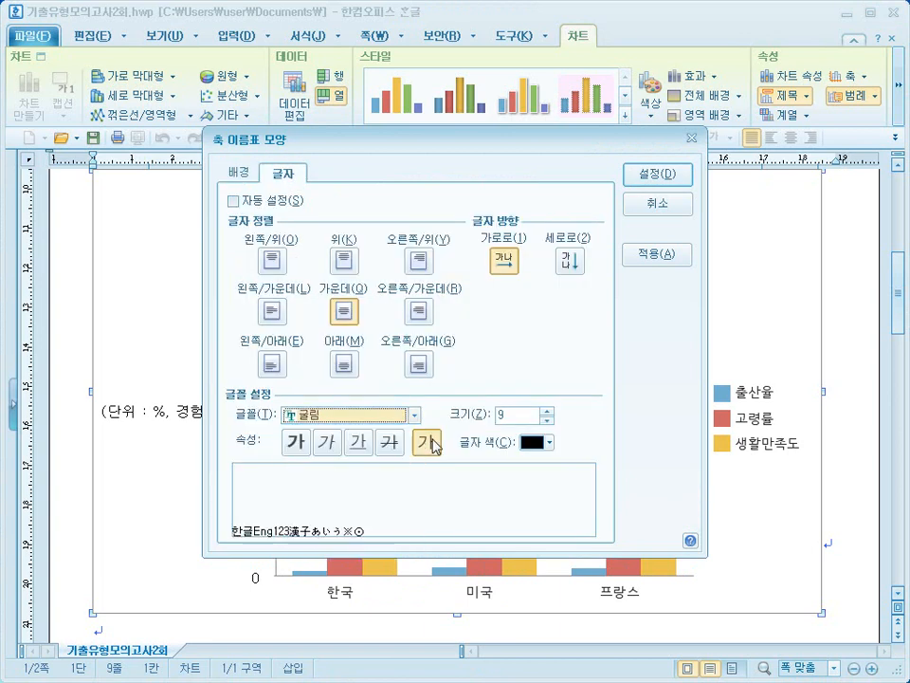
{"action": "left_click", "coordinate": [546, 411]}
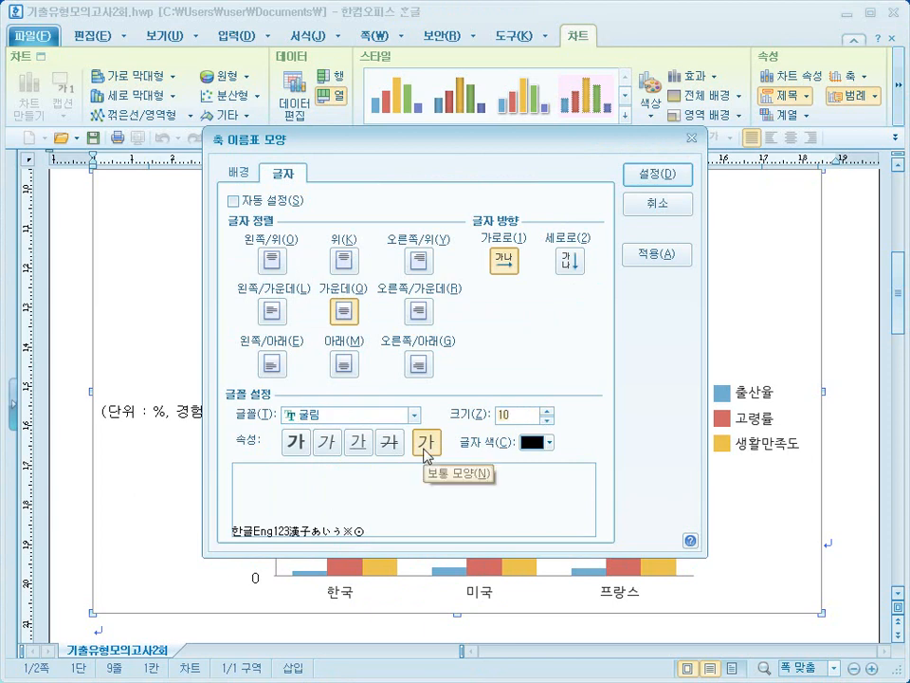
{"action": "left_click", "coordinate": [655, 174]}
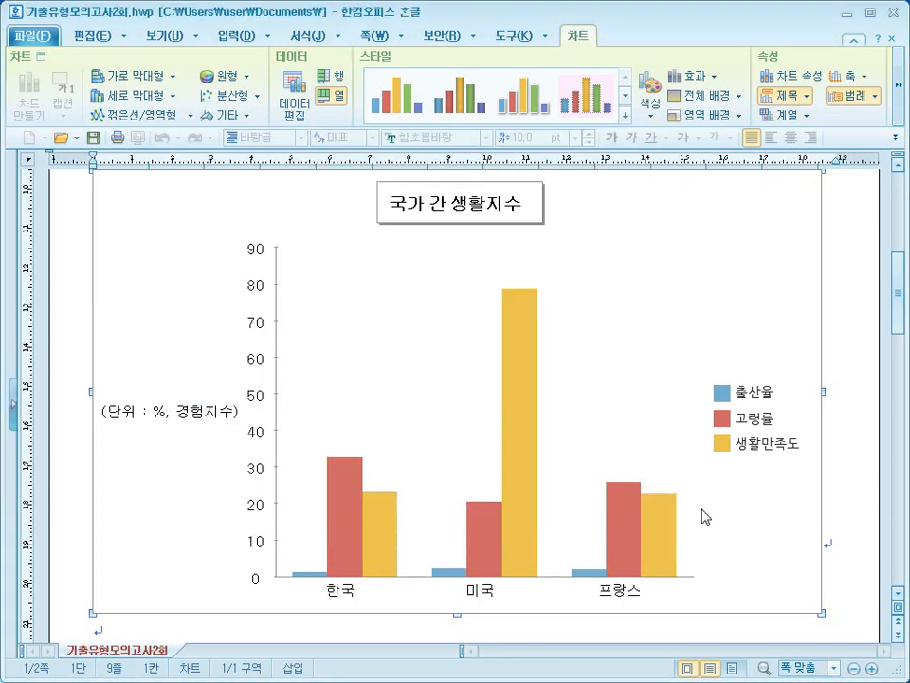
- Set the chart legend's text to the 굴림 font at size 10
{"action": "left_click", "coordinate": [723, 405]}
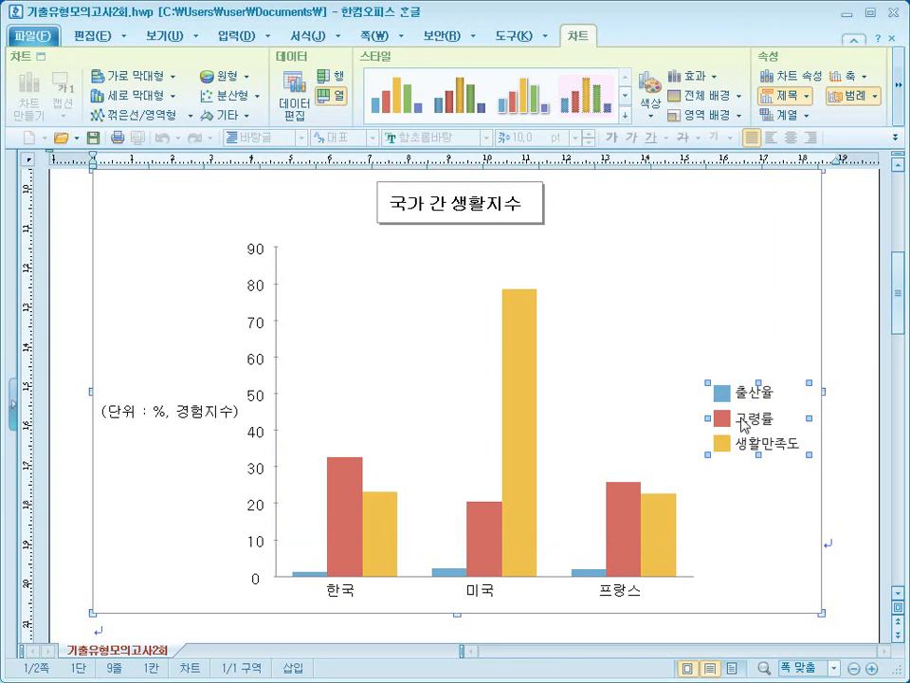
{"action": "double_click", "coordinate": [749, 400]}
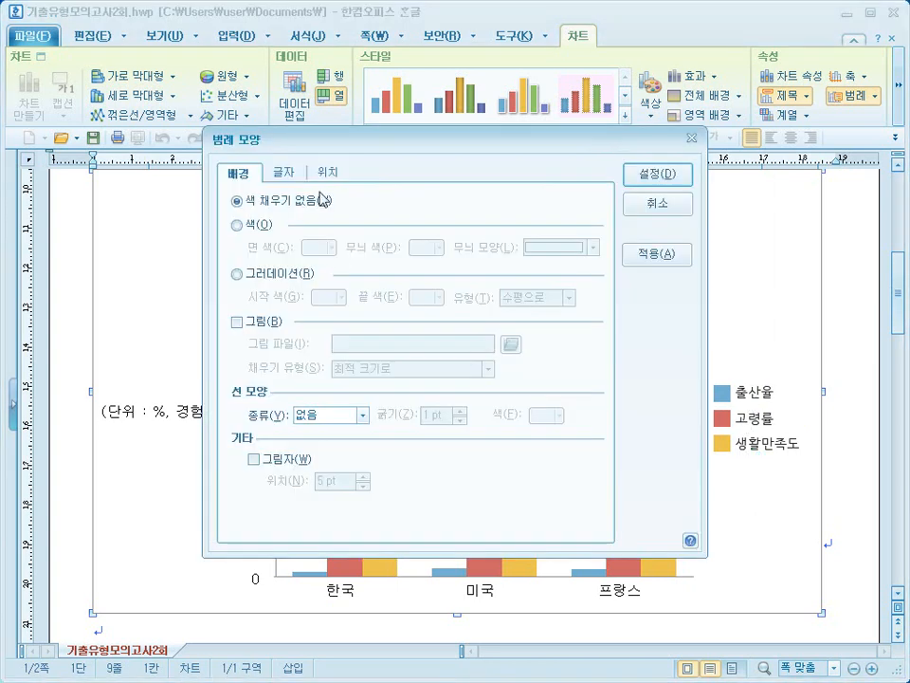
{"action": "left_click", "coordinate": [286, 175]}
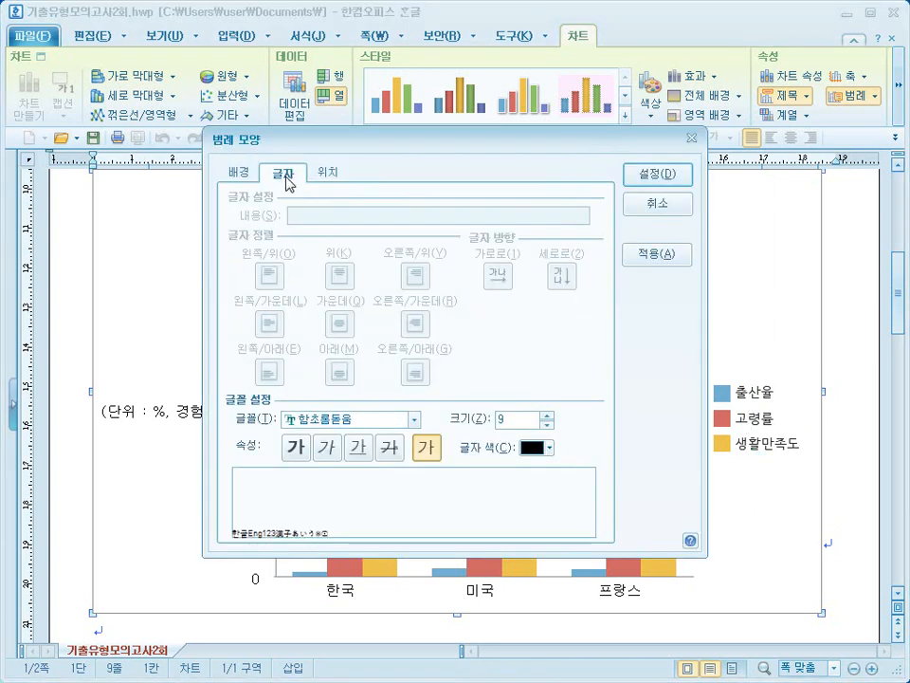
{"action": "left_click", "coordinate": [415, 420]}
{"action": "left_click_drag", "start_coordinate": [414, 463], "coordinate": [416, 440]}
{"action": "left_click", "coordinate": [406, 449]}
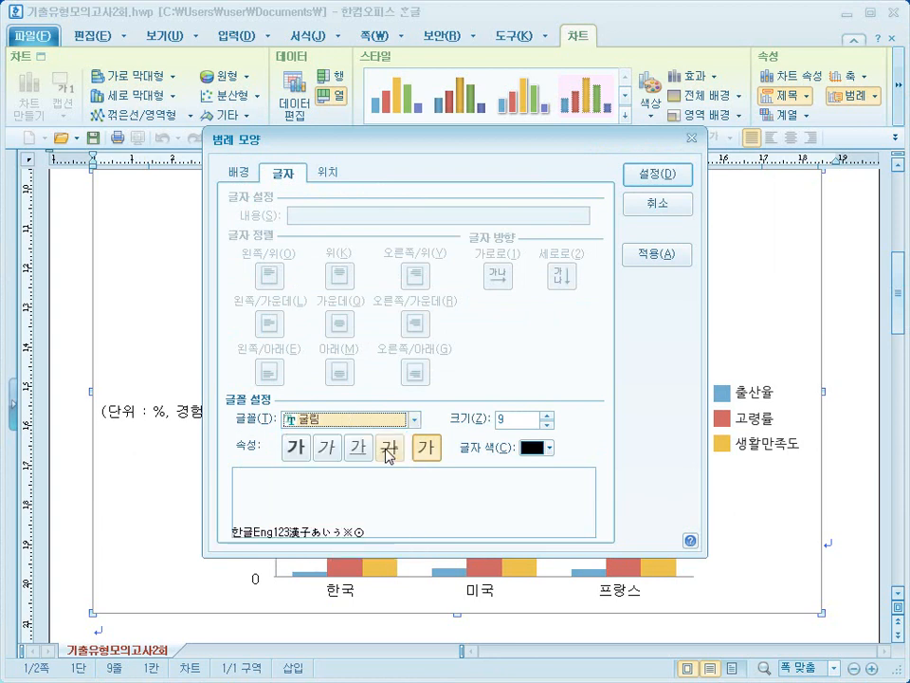
{"action": "left_click", "coordinate": [548, 417]}
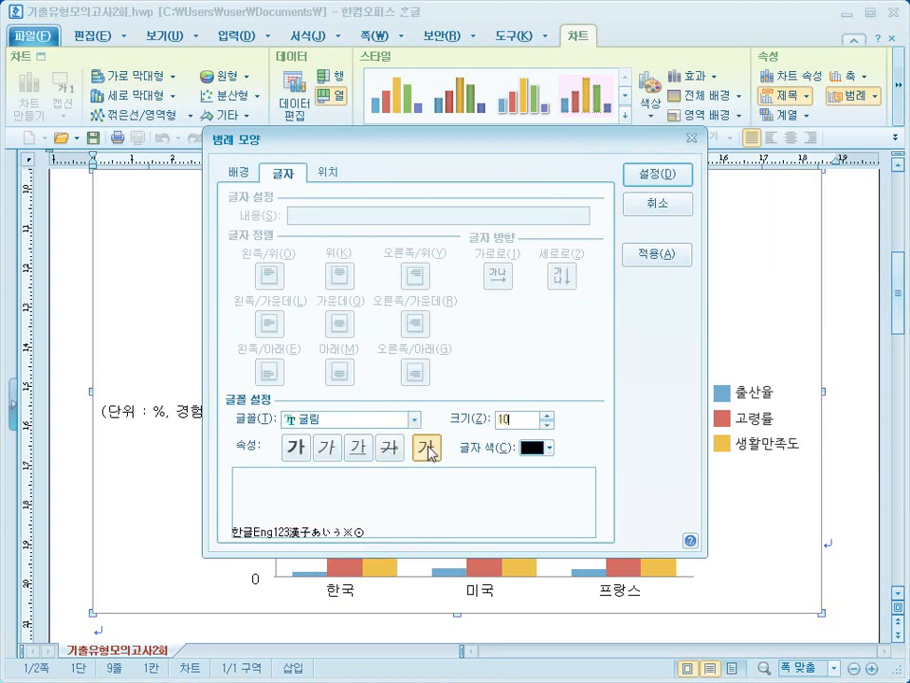
{"action": "left_click", "coordinate": [649, 177]}
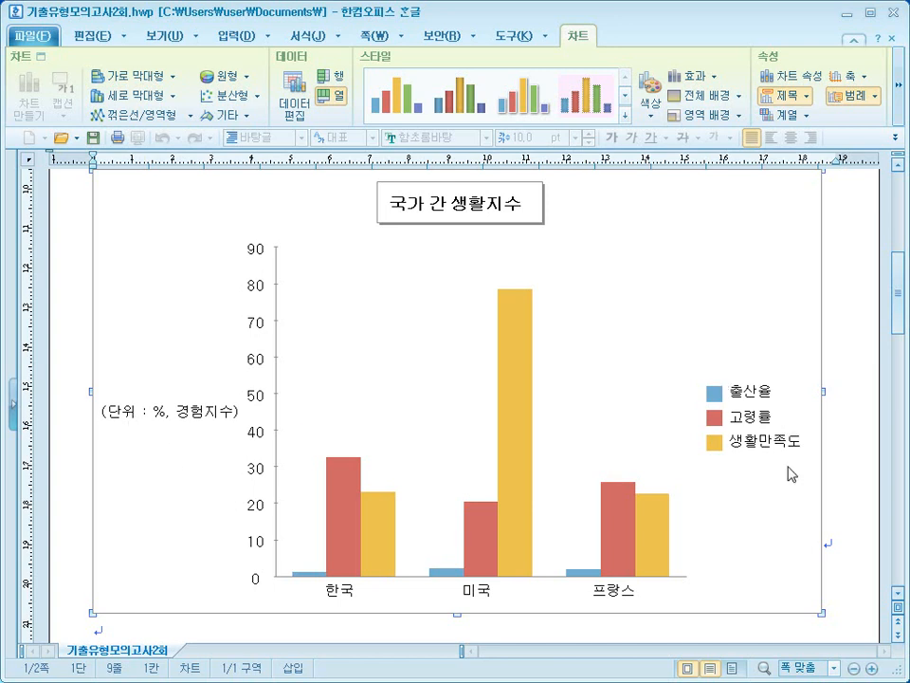
- Give the legend a single-line border (한 줄로) and extend its box slightly downward
{"action": "left_click", "coordinate": [752, 424]}
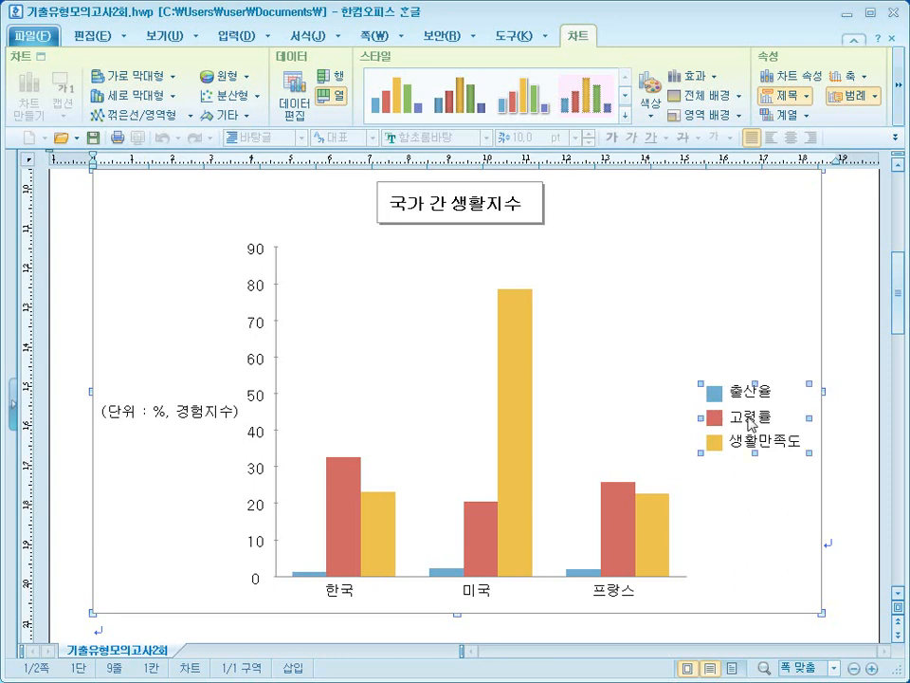
{"action": "double_click", "coordinate": [752, 424]}
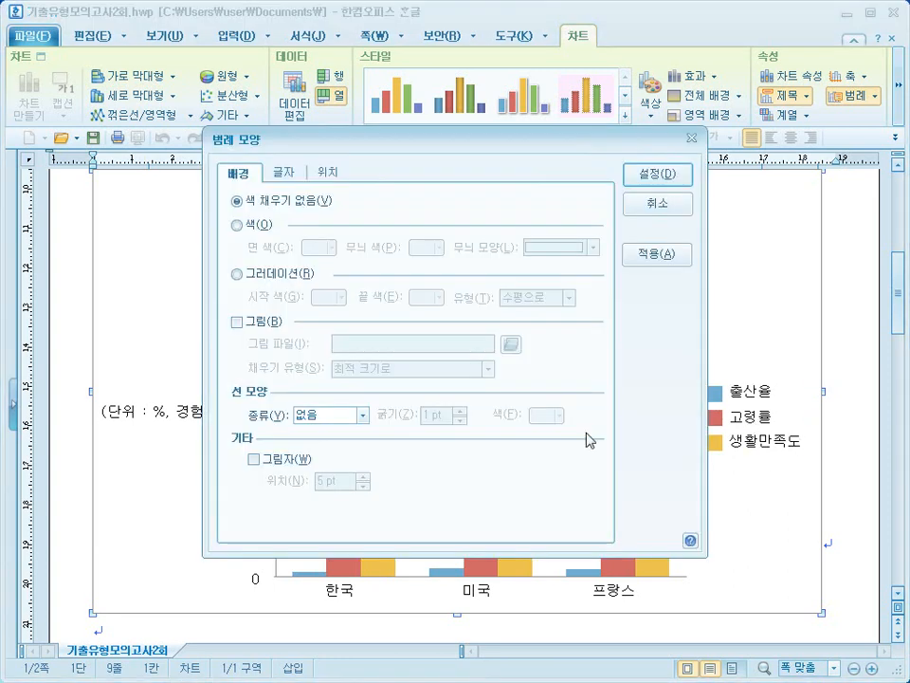
{"action": "left_click", "coordinate": [363, 415]}
{"action": "left_click", "coordinate": [327, 443]}
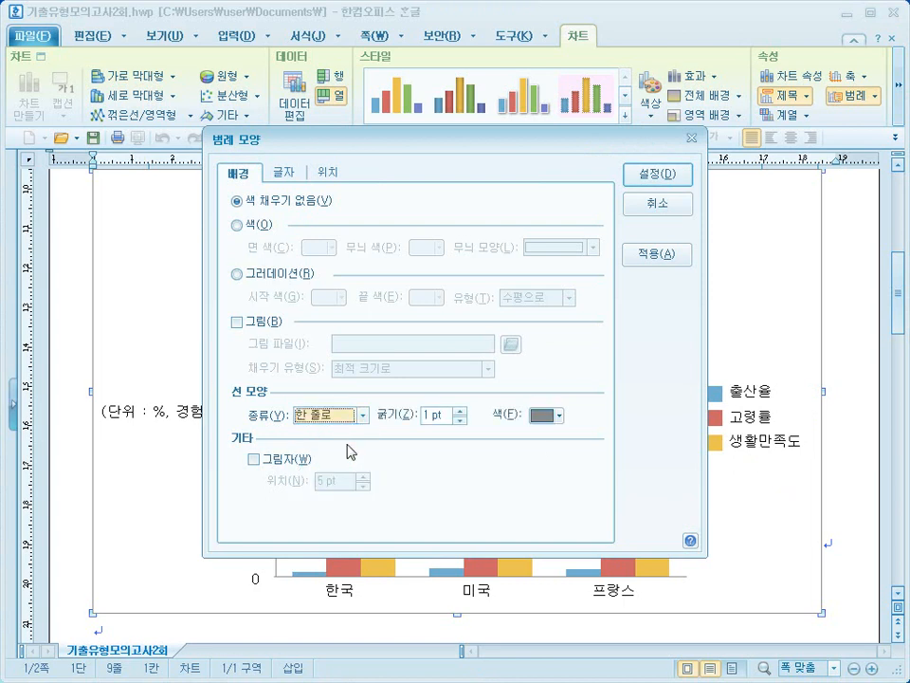
{"action": "left_click", "coordinate": [635, 186]}
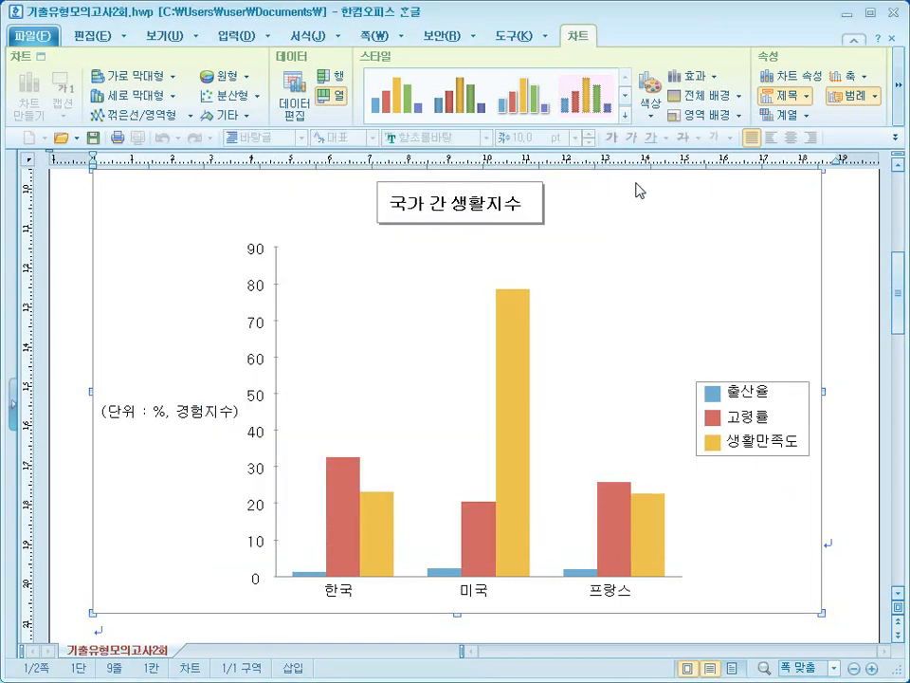
{"action": "left_click", "coordinate": [721, 452]}
{"action": "left_click_drag", "start_coordinate": [750, 455], "coordinate": [751, 471]}
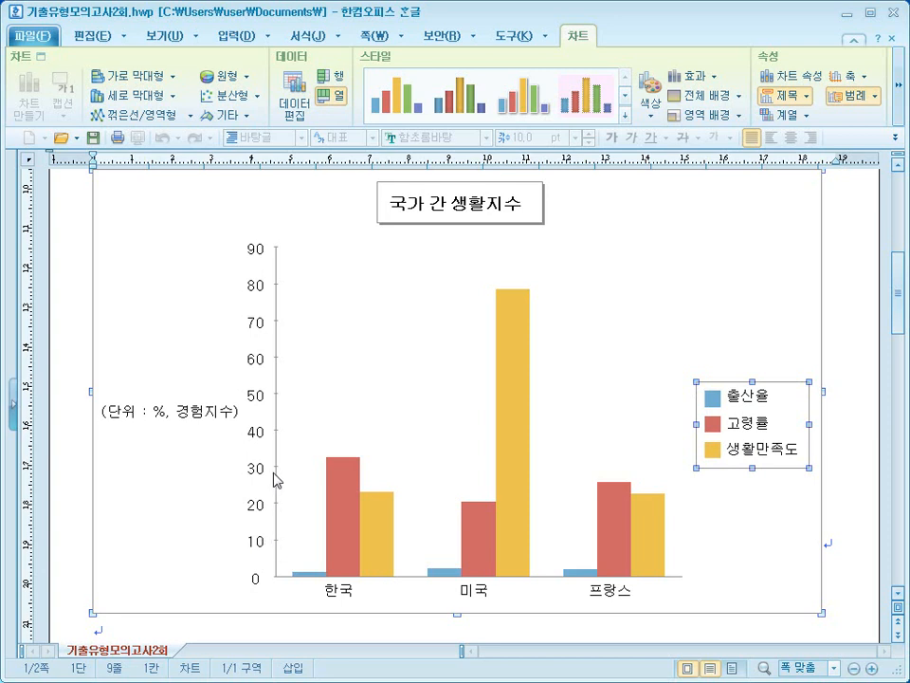
- Open the scale settings (비례) of the vertical value axis (세로 값 축) and turn off automatic scaling (자동으로 꾸밈)
{"action": "left_click", "coordinate": [258, 406]}
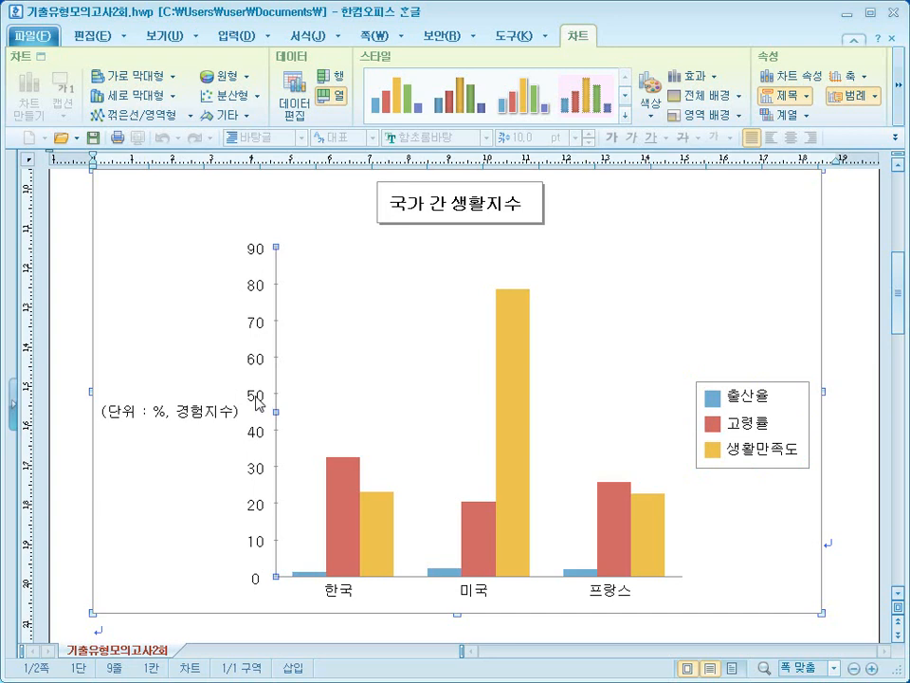
{"action": "right_click", "coordinate": [256, 396]}
{"action": "mouse_move", "coordinate": [319, 465]}
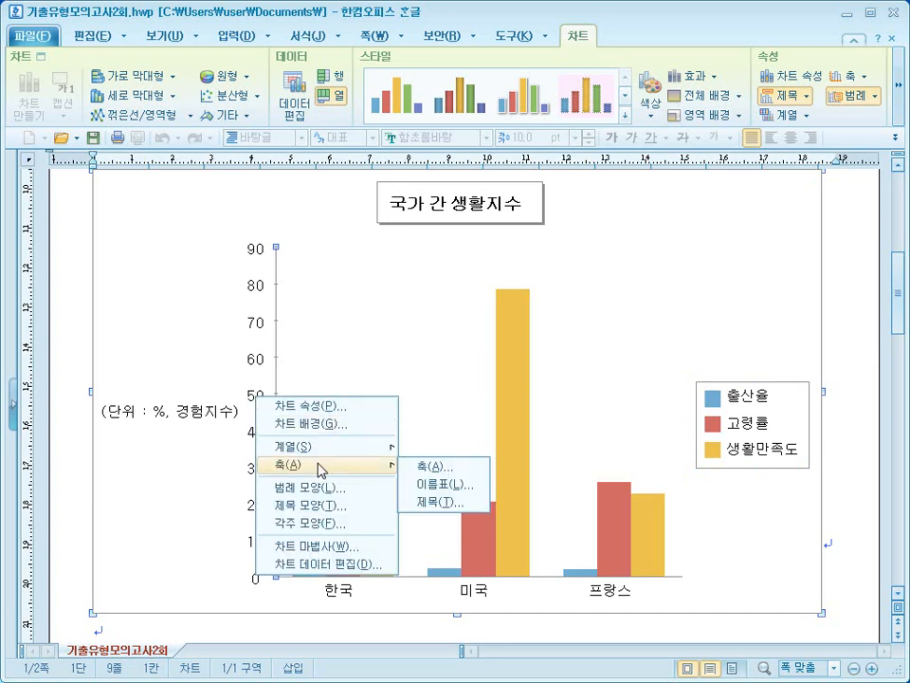
{"action": "left_click", "coordinate": [425, 466]}
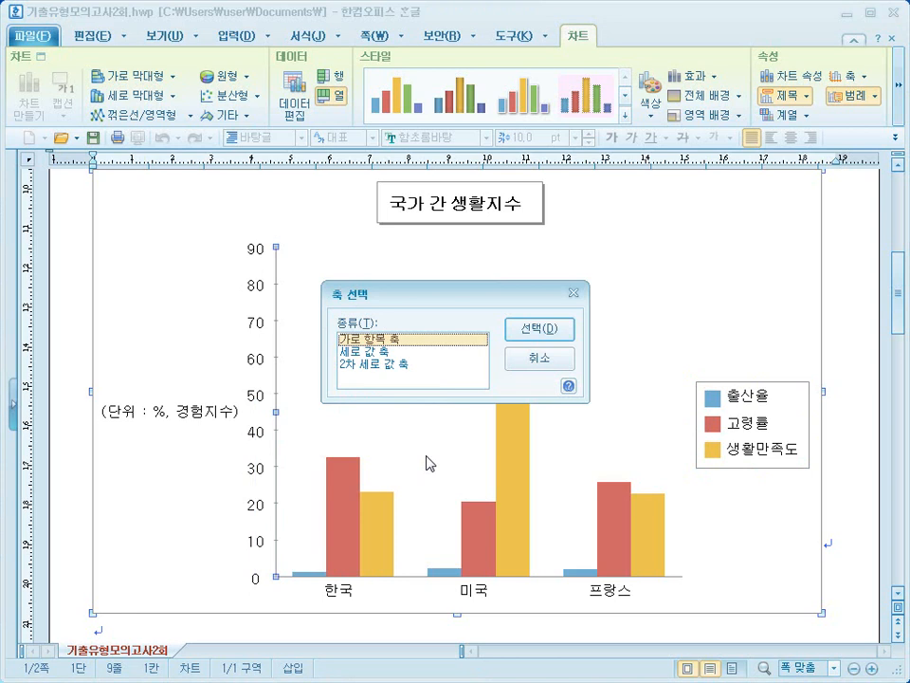
{"action": "left_click", "coordinate": [396, 354]}
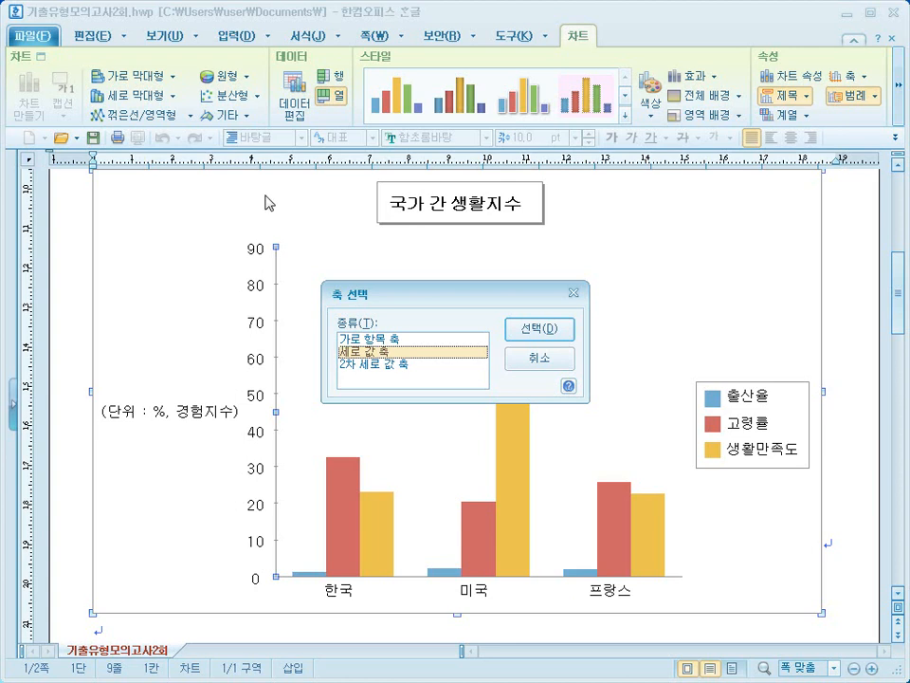
{"action": "left_click", "coordinate": [565, 338]}
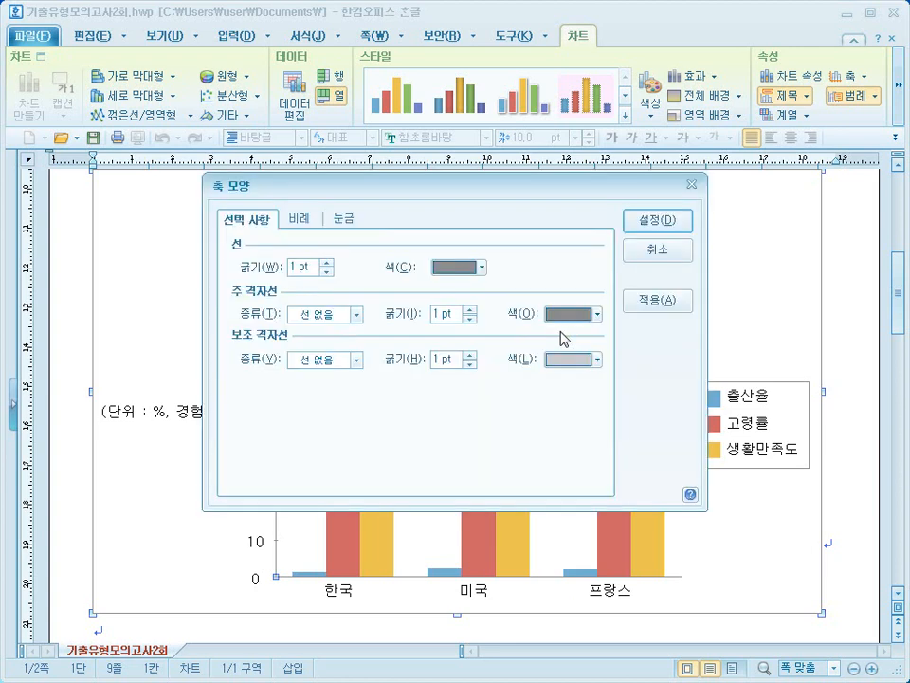
{"action": "left_click", "coordinate": [336, 222]}
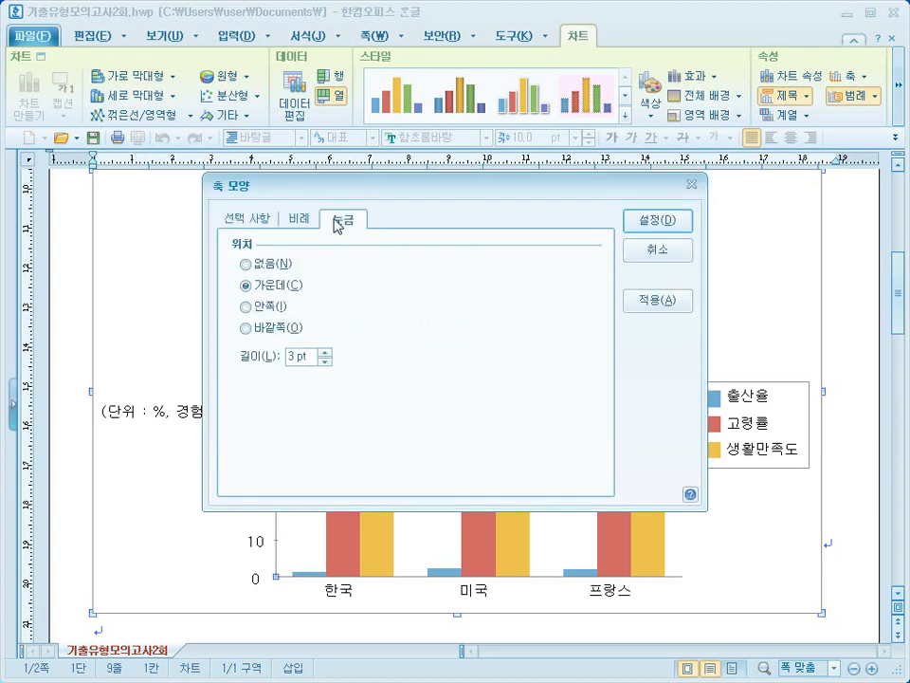
{"action": "left_click", "coordinate": [302, 219]}
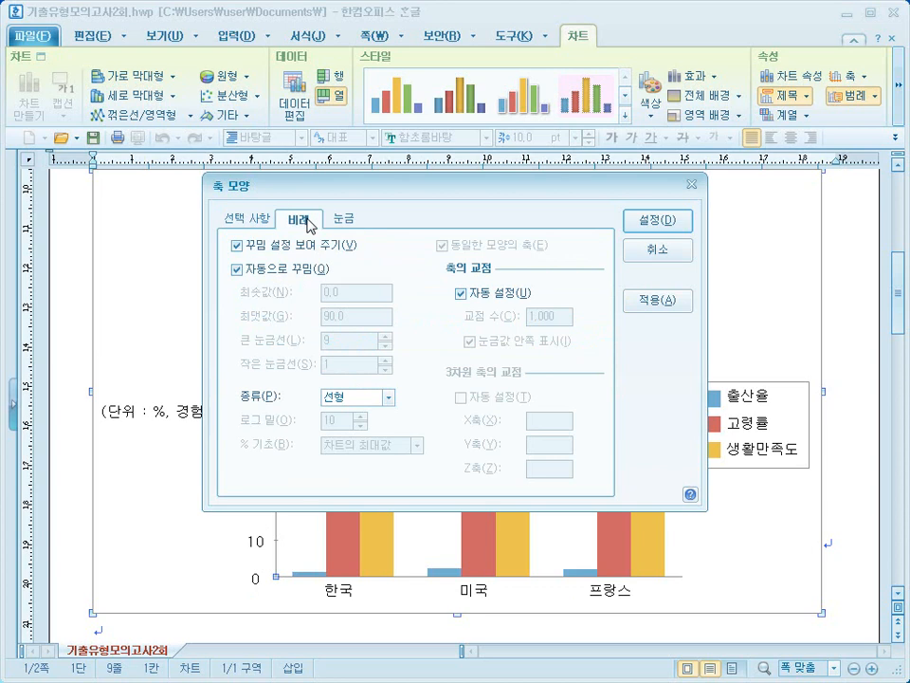
{"action": "left_click", "coordinate": [277, 272]}
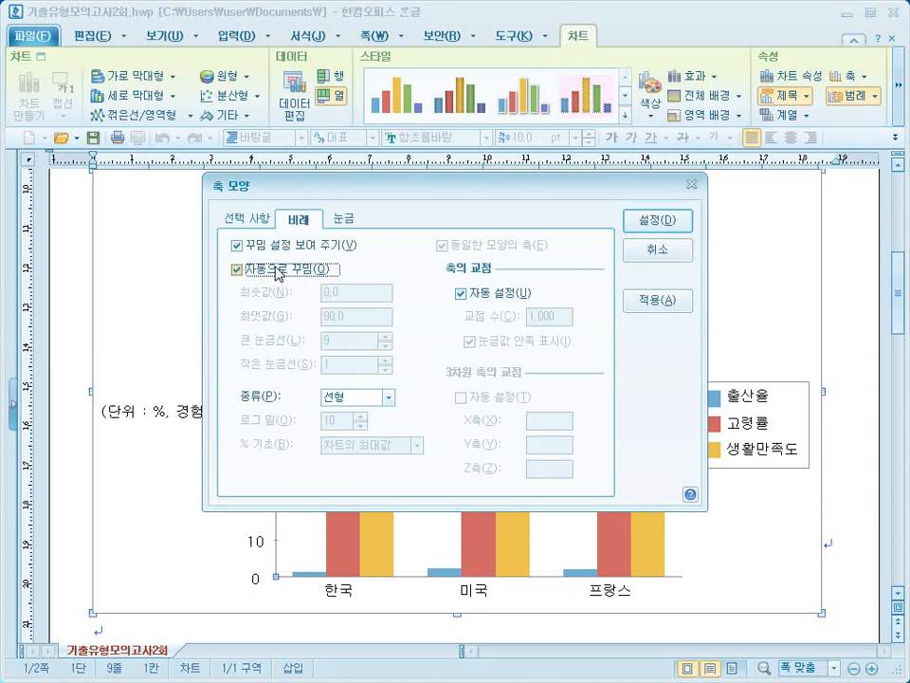
{"action": "left_click_drag", "start_coordinate": [325, 196], "coordinate": [452, 192]}
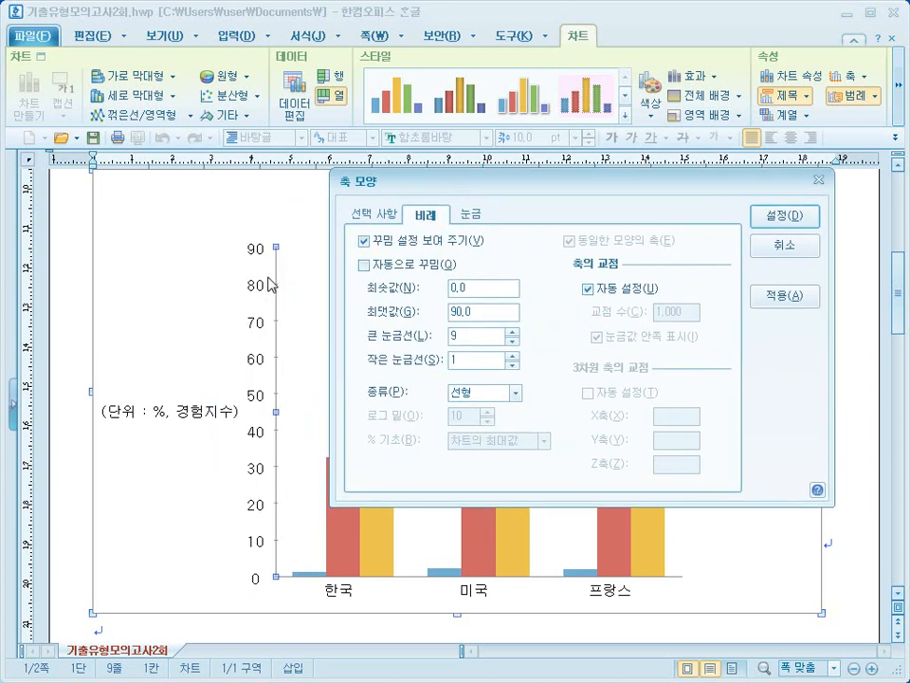
- Set the value axis to 5 major divisions (큰 눈금선) with a maximum of 100 and apply the settings
{"action": "left_click", "coordinate": [455, 336]}
{"action": "key", "text": "Delete"}
{"action": "type", "text": "5"}
{"action": "left_click_drag", "start_coordinate": [486, 313], "coordinate": [411, 315]}
{"action": "type", "text": "1000"}
{"action": "left_click", "coordinate": [779, 220]}
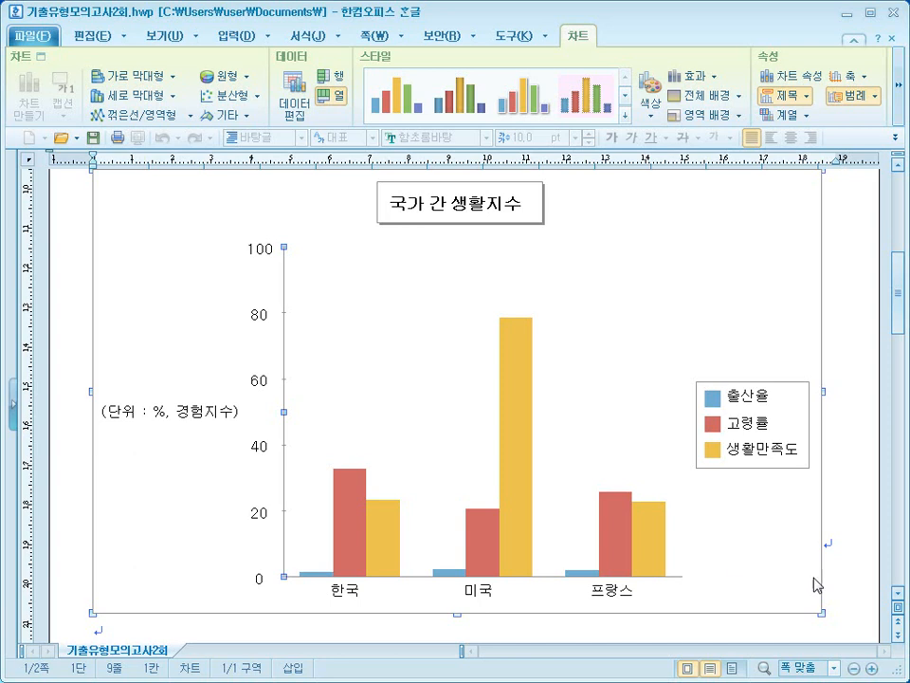
- Insert a section break below the chart and enter "3." and "(1)" on separate lines of the new page
{"action": "left_click", "coordinate": [823, 553]}
{"action": "scroll", "coordinate": [835, 562], "scroll_direction": "down", "scroll_amount": 3}
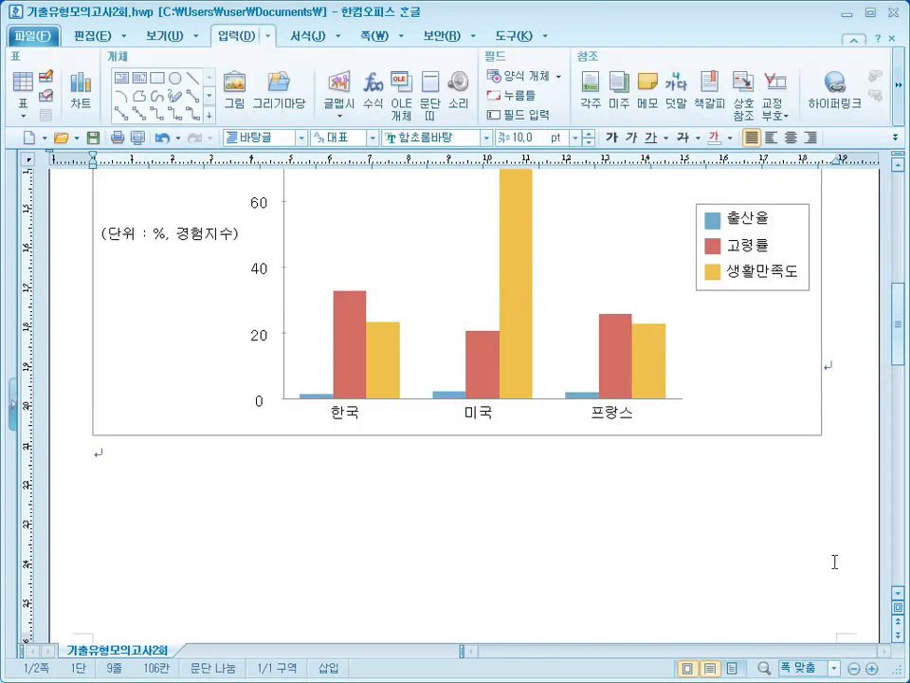
{"action": "left_click", "coordinate": [359, 556]}
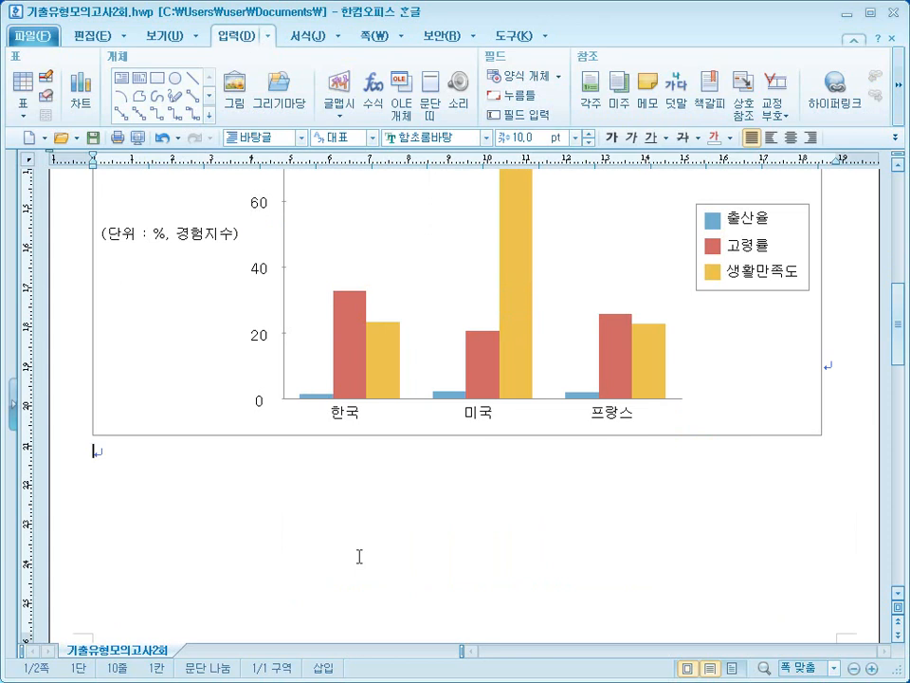
{"action": "key", "text": "alt+shift+Return"}
{"action": "type", "text": "3."}
{"action": "key", "text": "Return"}
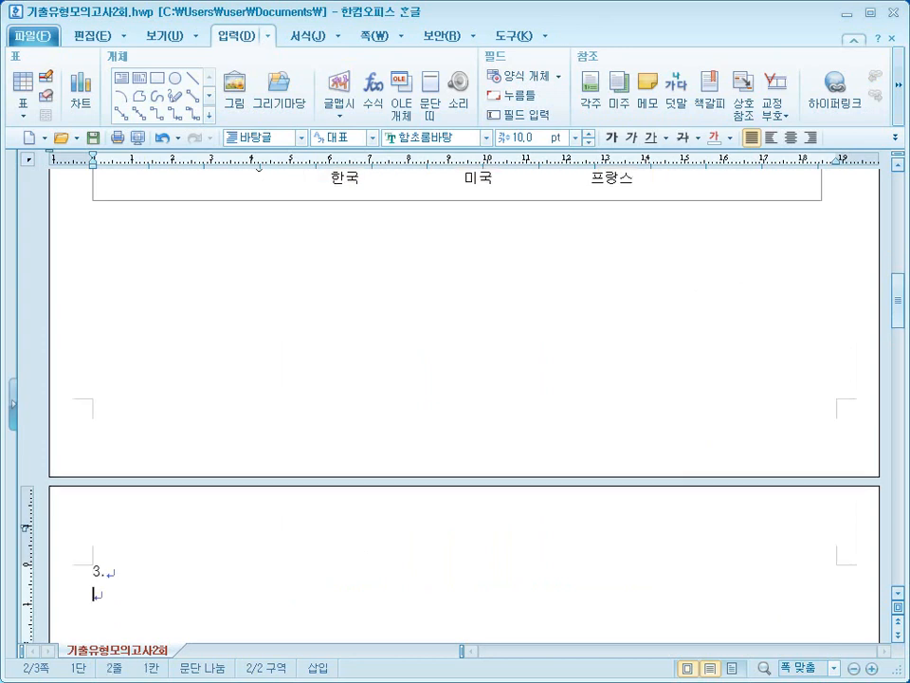
{"action": "type", "text": "(1)"}
{"action": "scroll", "coordinate": [150, 507], "scroll_direction": "down", "scroll_amount": 3}
{"action": "scroll", "coordinate": [150, 507], "scroll_direction": "down", "scroll_amount": 2}
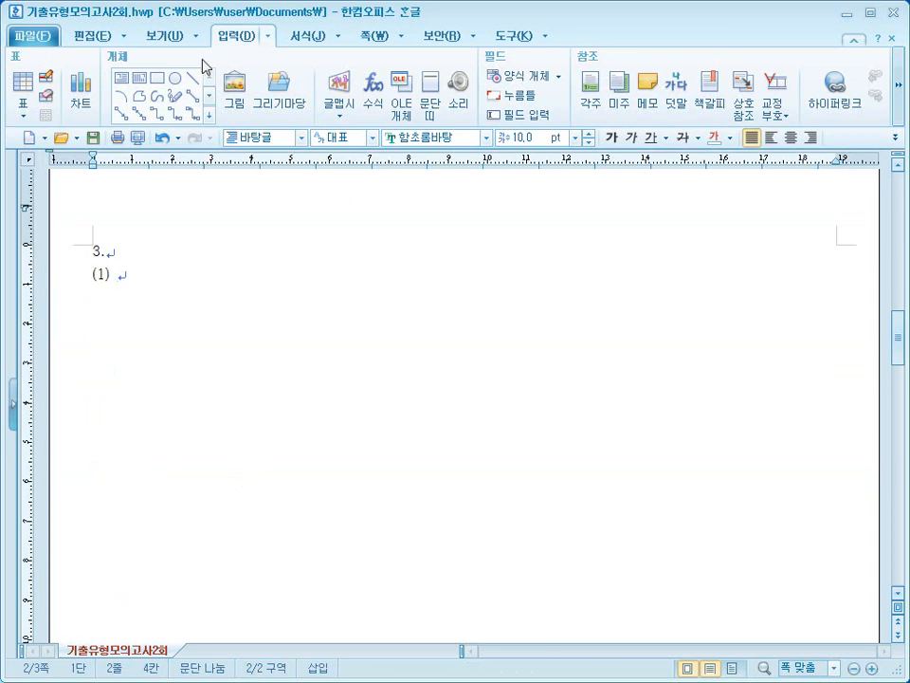
- Start an equation after "(1)" in the equation editor and enter a fraction with h₁ over h₂
{"action": "left_click", "coordinate": [377, 115]}
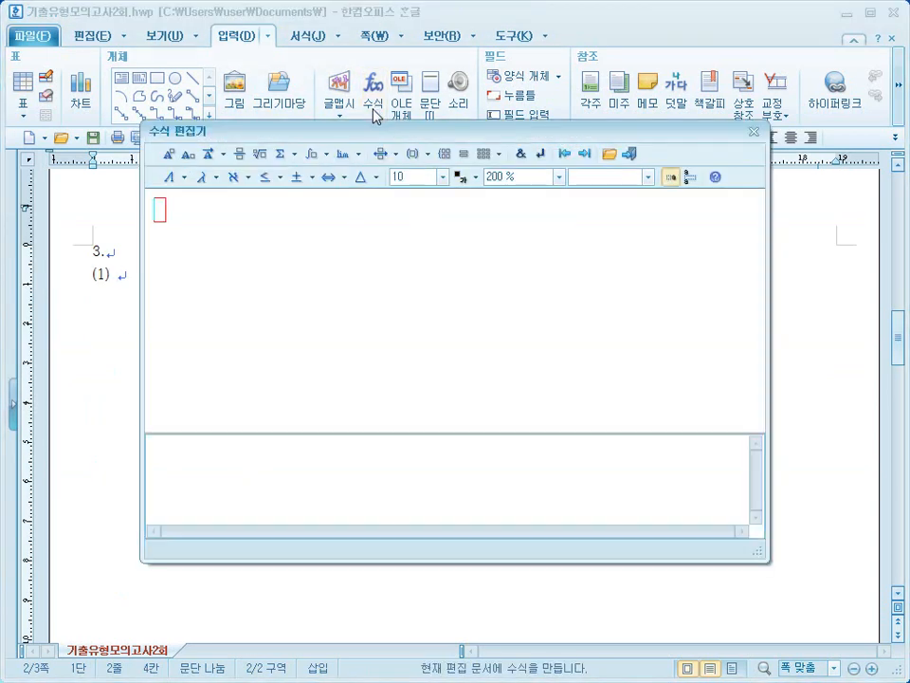
{"action": "left_click", "coordinate": [240, 155]}
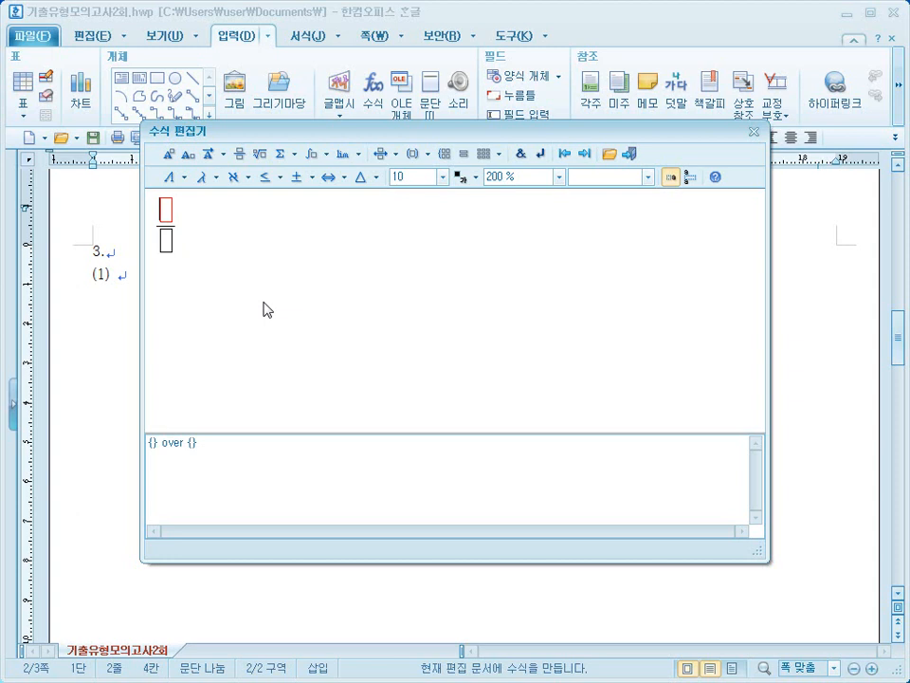
{"action": "type", "text": "h"}
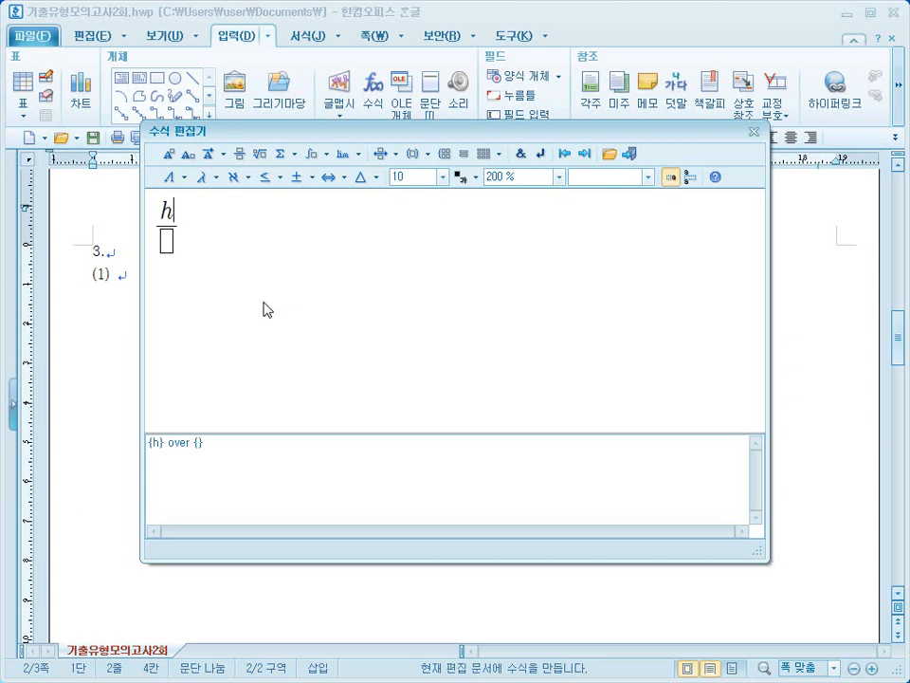
{"action": "left_click", "coordinate": [187, 155]}
{"action": "type", "text": "1"}
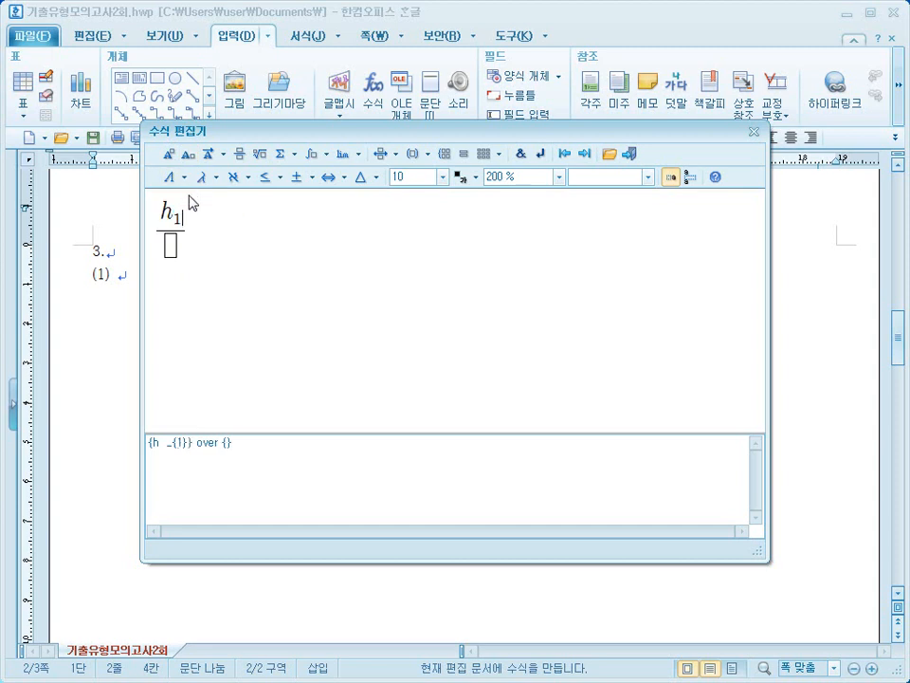
{"action": "left_click", "coordinate": [176, 250]}
{"action": "type", "text": "h"}
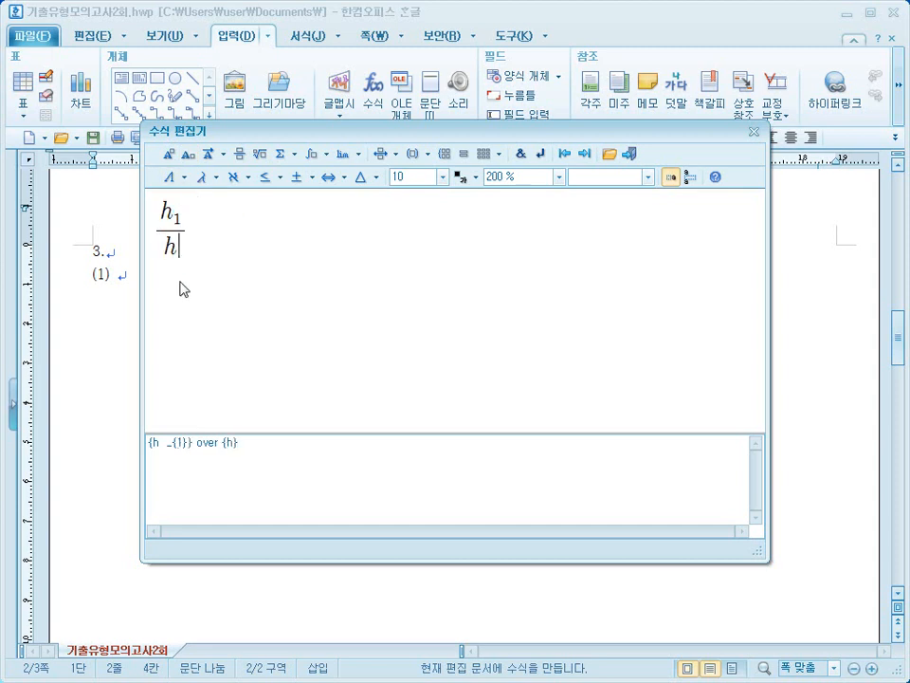
{"action": "left_click", "coordinate": [187, 154]}
{"action": "type", "text": "2"}
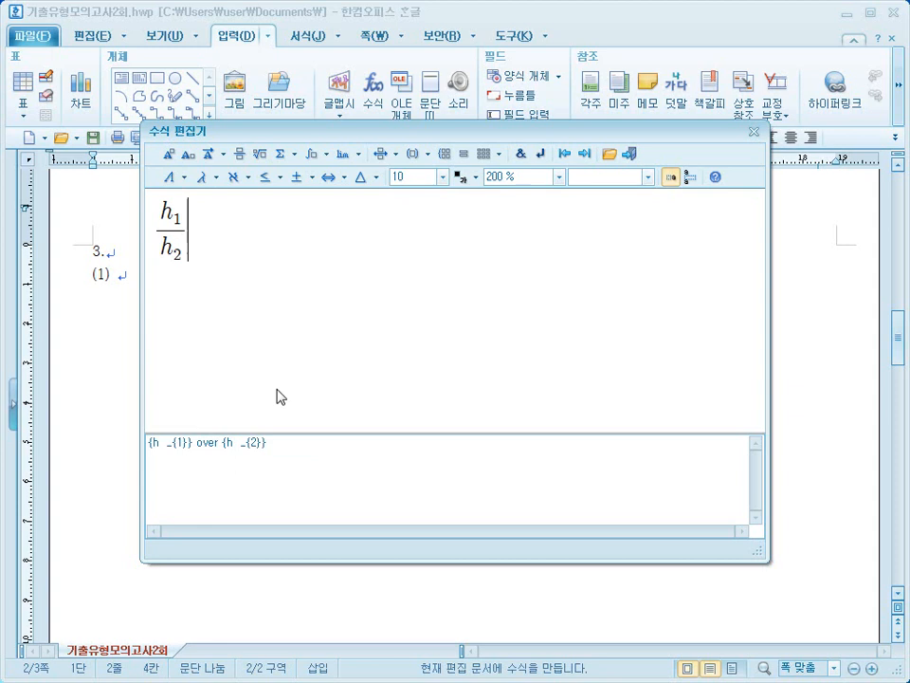
- Continue the equation with "=" and a parenthesised square root of a
{"action": "type", "text": "="}
{"action": "left_click", "coordinate": [425, 155]}
{"action": "left_click", "coordinate": [424, 181]}
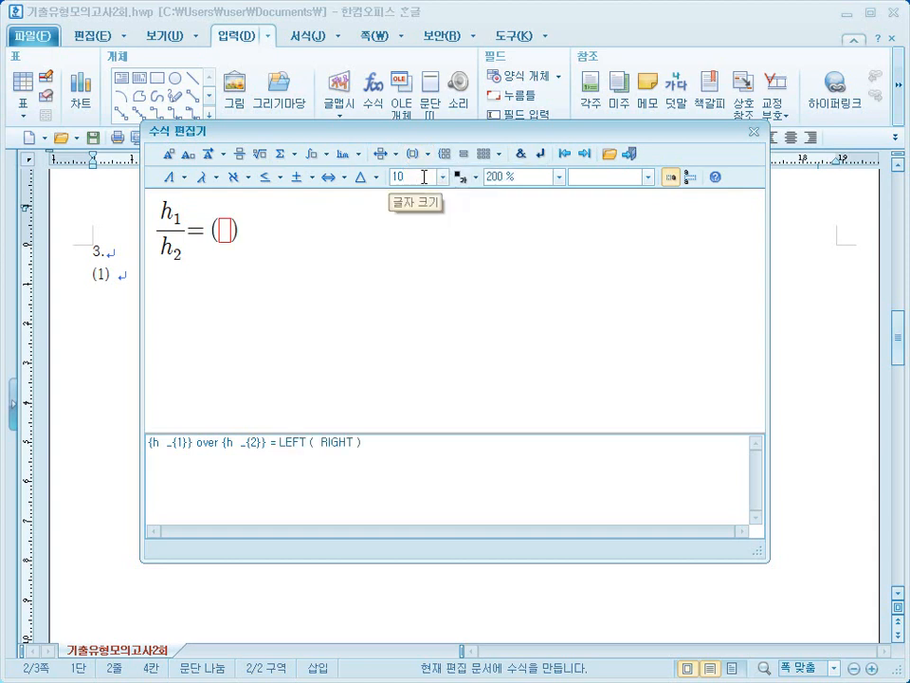
{"action": "left_click", "coordinate": [261, 156]}
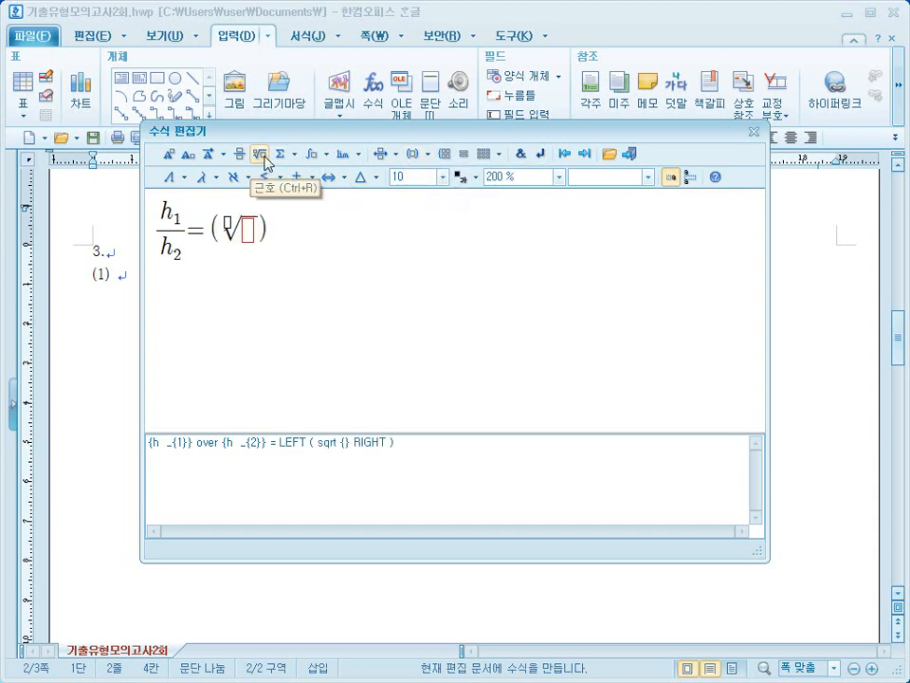
{"action": "type", "text": "a"}
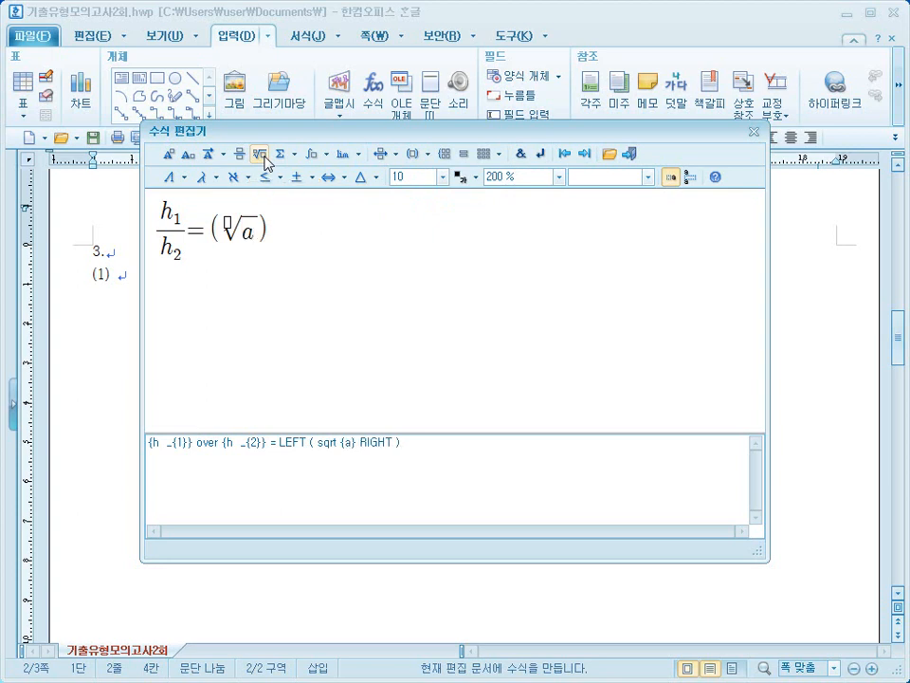
{"action": "key", "text": "Tab"}
{"action": "key", "text": "Tab"}
- Add the exponent m₂−m₁ to the parenthesised root, with 2 and 1 as subscripts
{"action": "left_click", "coordinate": [169, 155]}
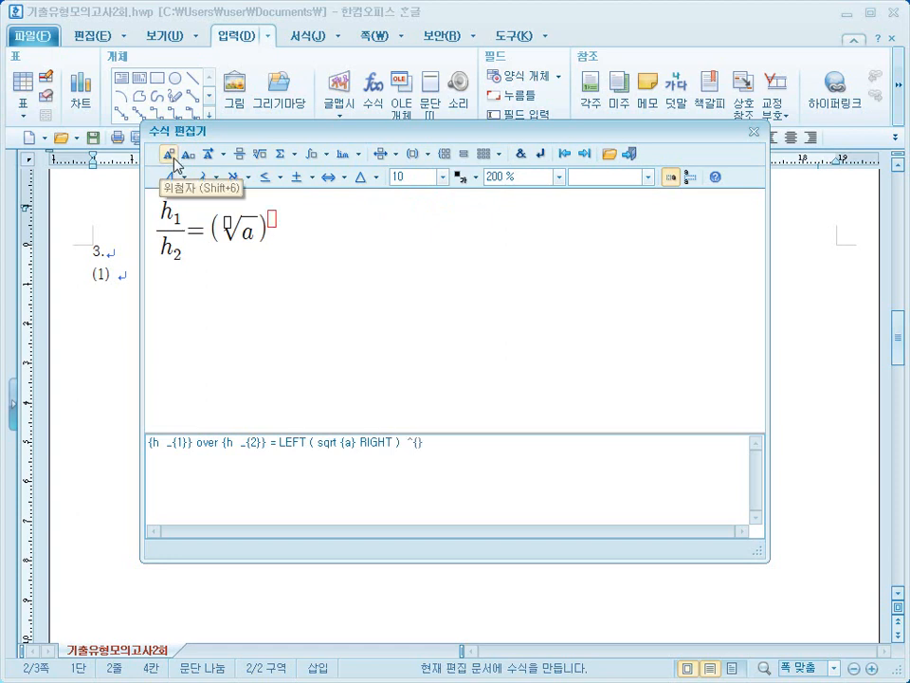
{"action": "type", "text": "m"}
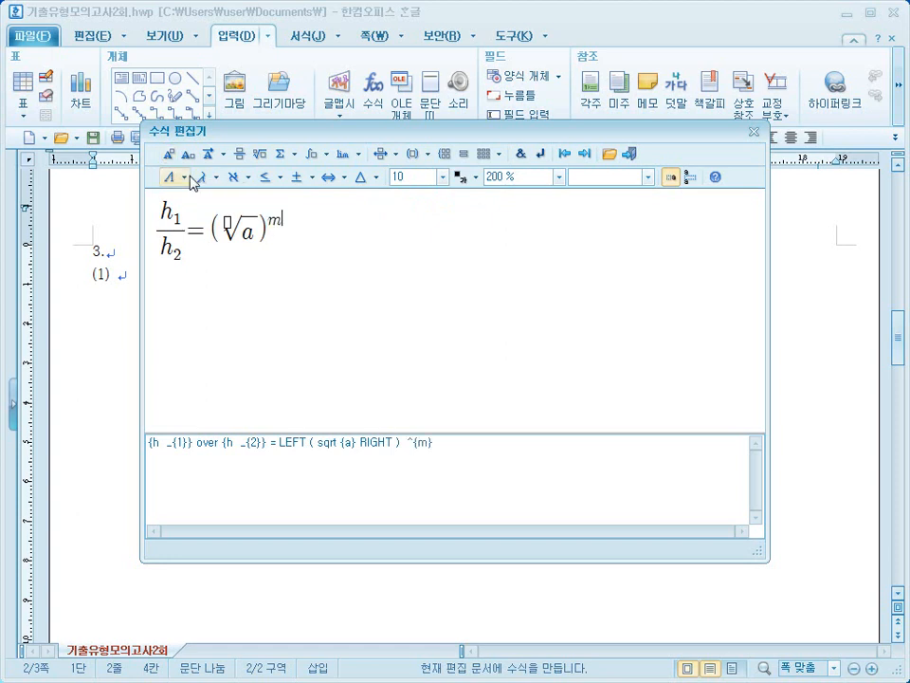
{"action": "left_click", "coordinate": [190, 158]}
{"action": "type", "text": "2} "}
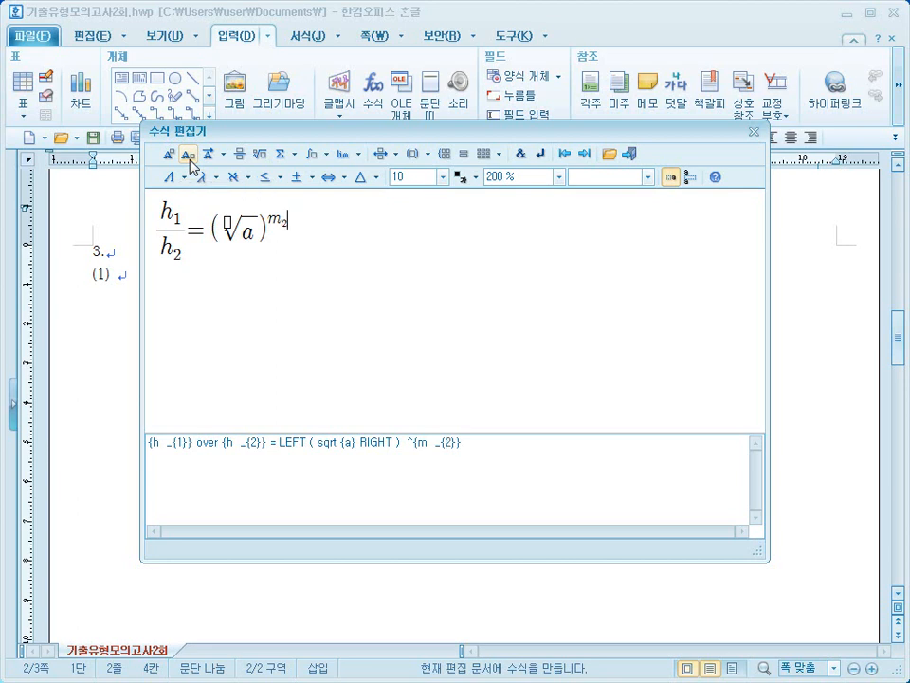
{"action": "type", "text": "-m"}
{"action": "left_click", "coordinate": [190, 161]}
{"action": "type", "text": "1"}
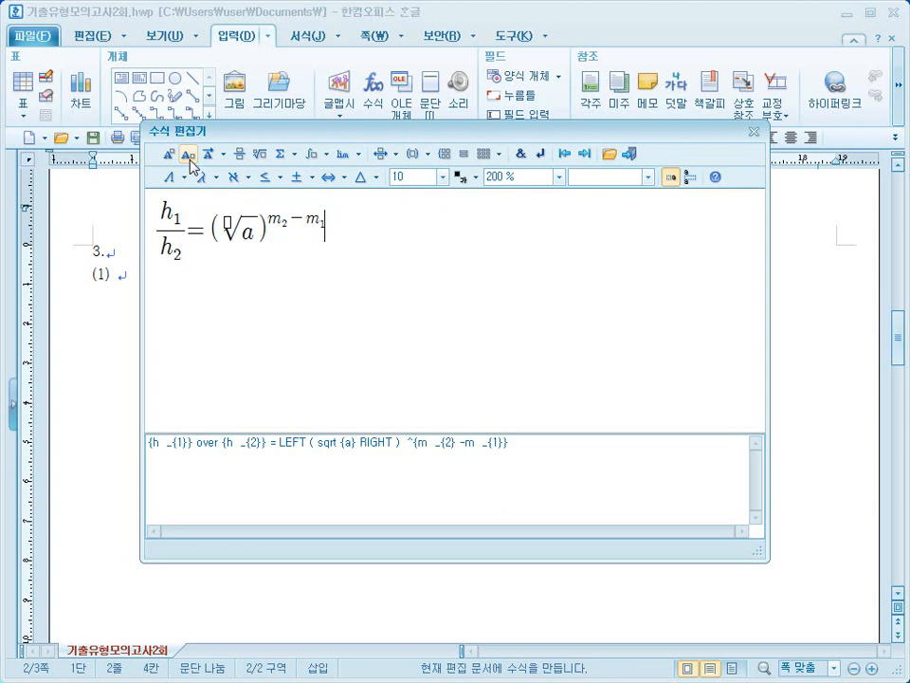
- Append the approximately-equal symbol ≒ followed by 2.5 to the equation
{"action": "left_click", "coordinate": [316, 191]}
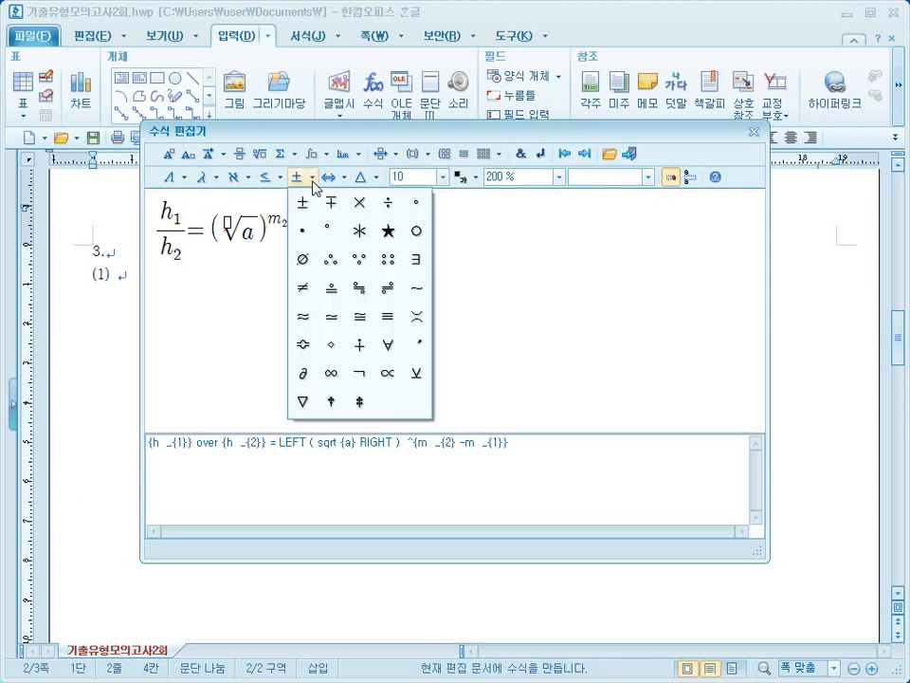
{"action": "left_click", "coordinate": [312, 183]}
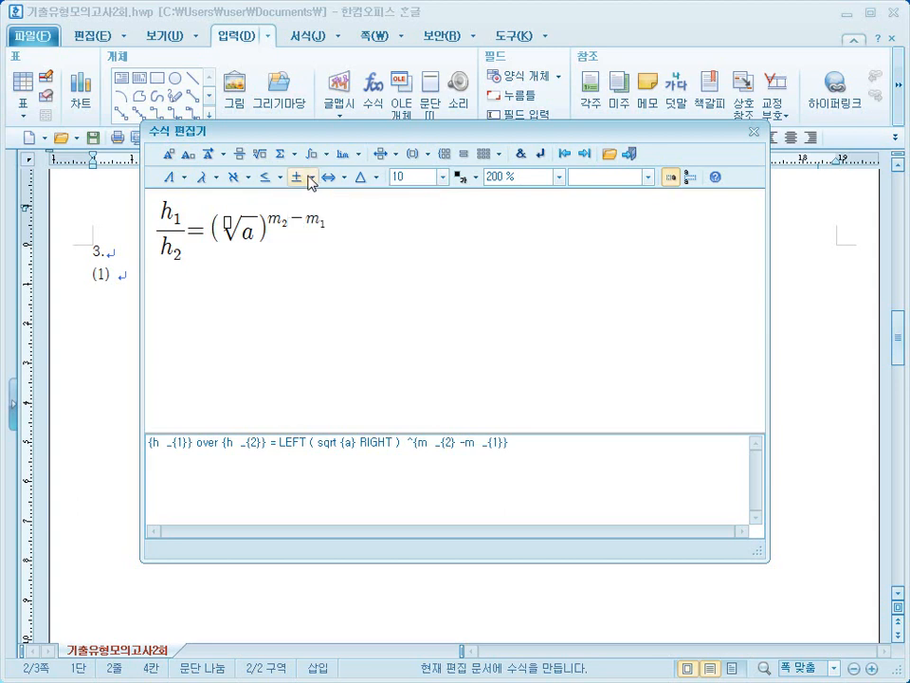
{"action": "left_click", "coordinate": [312, 183]}
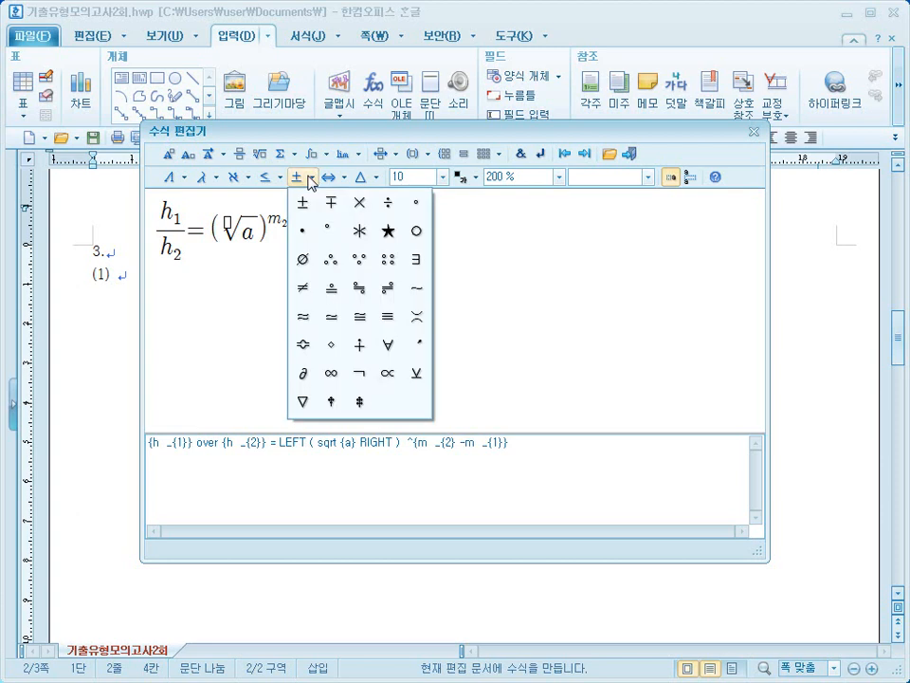
{"action": "left_click", "coordinate": [359, 291]}
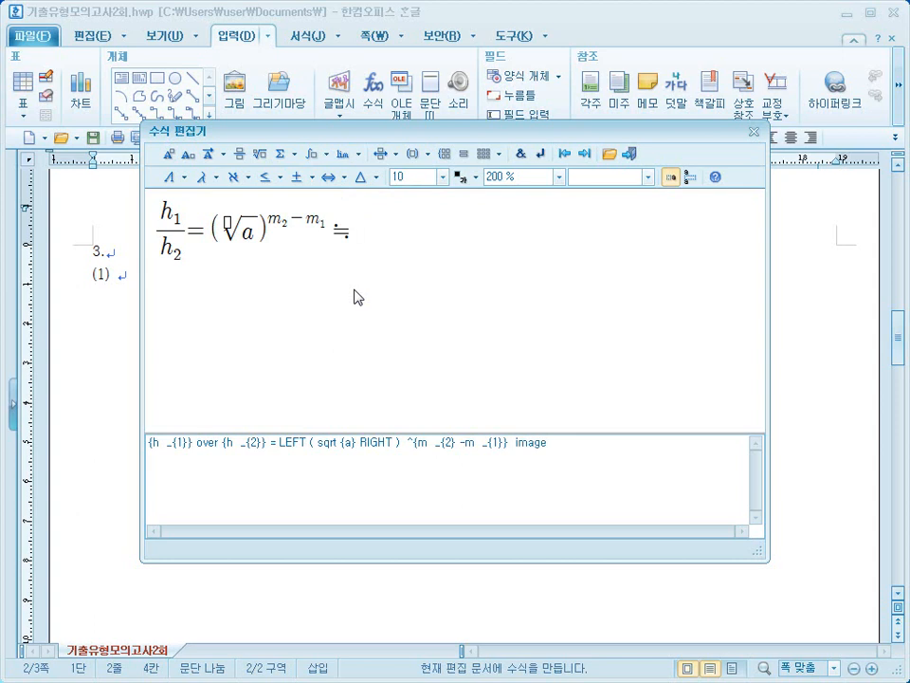
{"action": "type", "text": "2.5"}
- Give 2.5 the exponent m₂−m₁ with subscripted 2 and 1, and insert the finished equation into the document
{"action": "left_click", "coordinate": [167, 156]}
{"action": "type", "text": "m"}
{"action": "left_click", "coordinate": [189, 155]}
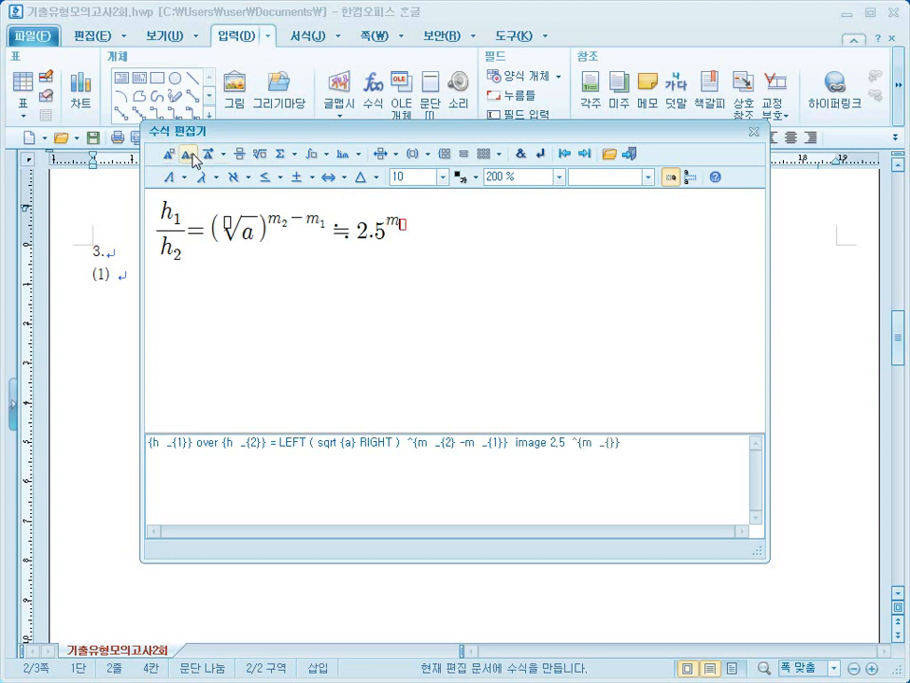
{"action": "type", "text": "2} "}
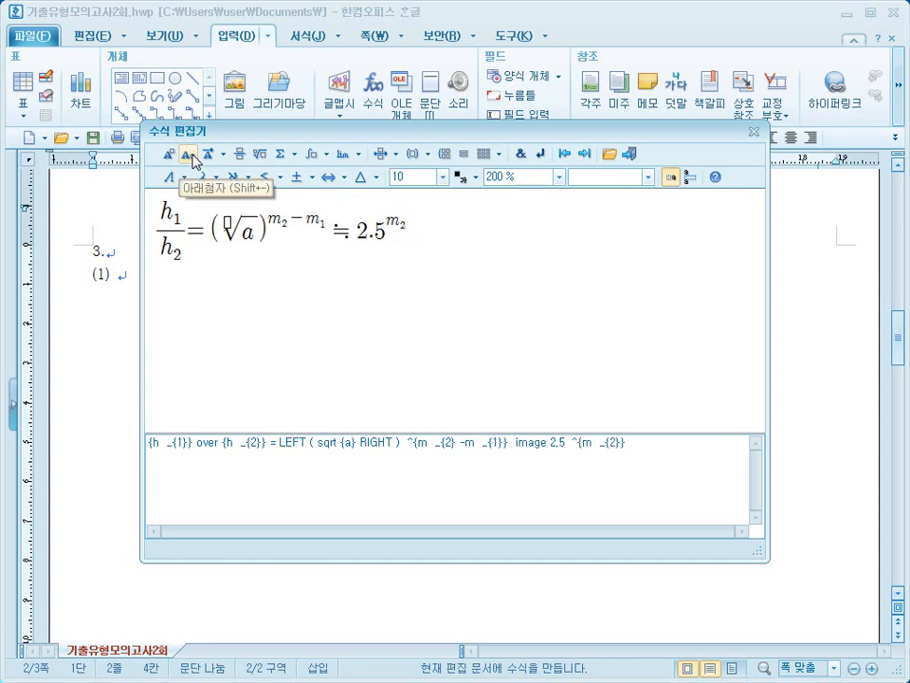
{"action": "type", "text": "-"}
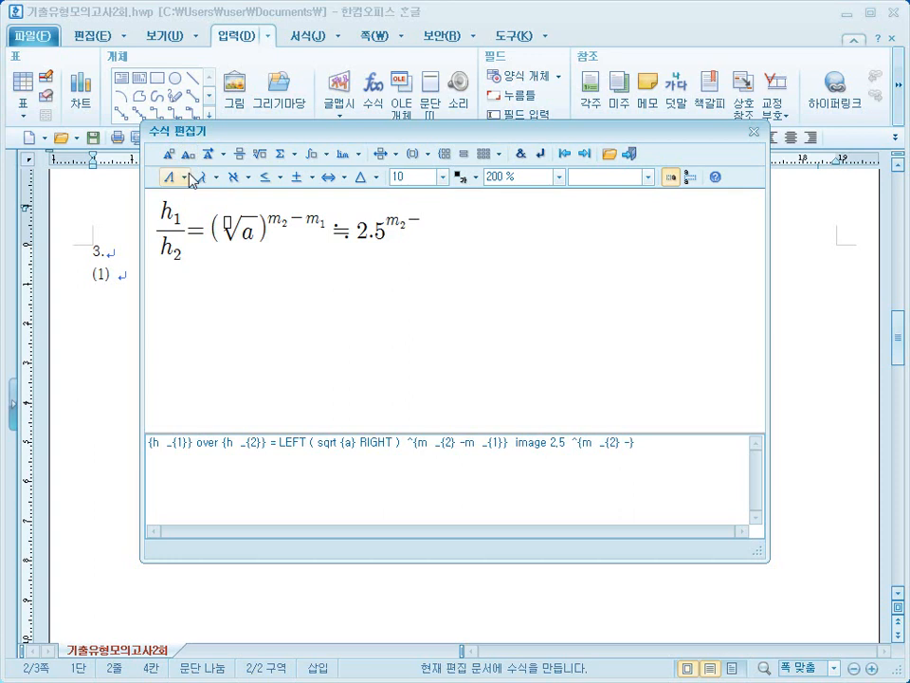
{"action": "type", "text": "m"}
{"action": "left_click", "coordinate": [189, 156]}
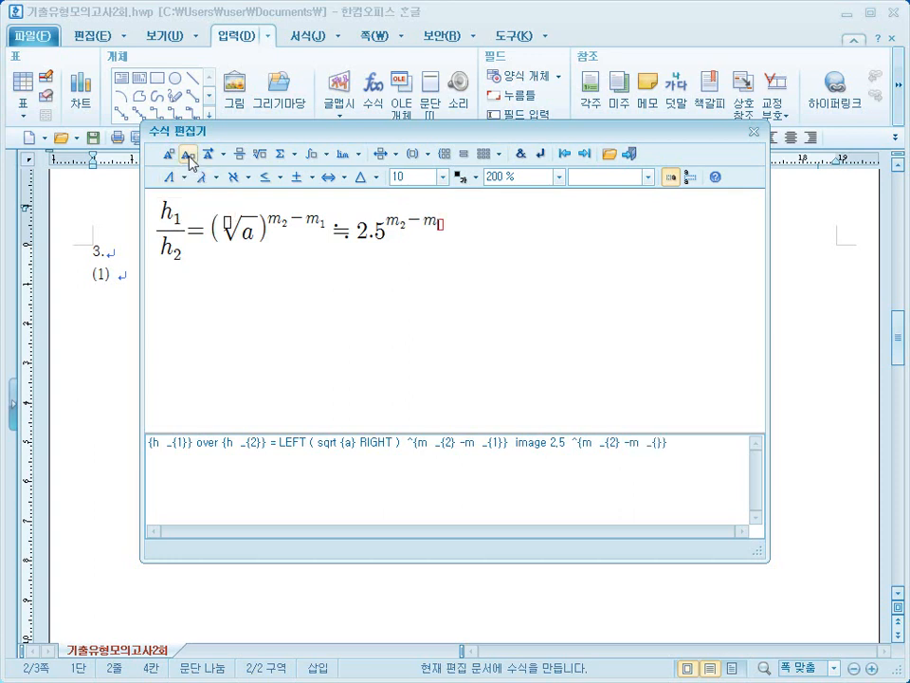
{"action": "type", "text": "1"}
{"action": "left_click", "coordinate": [629, 152]}
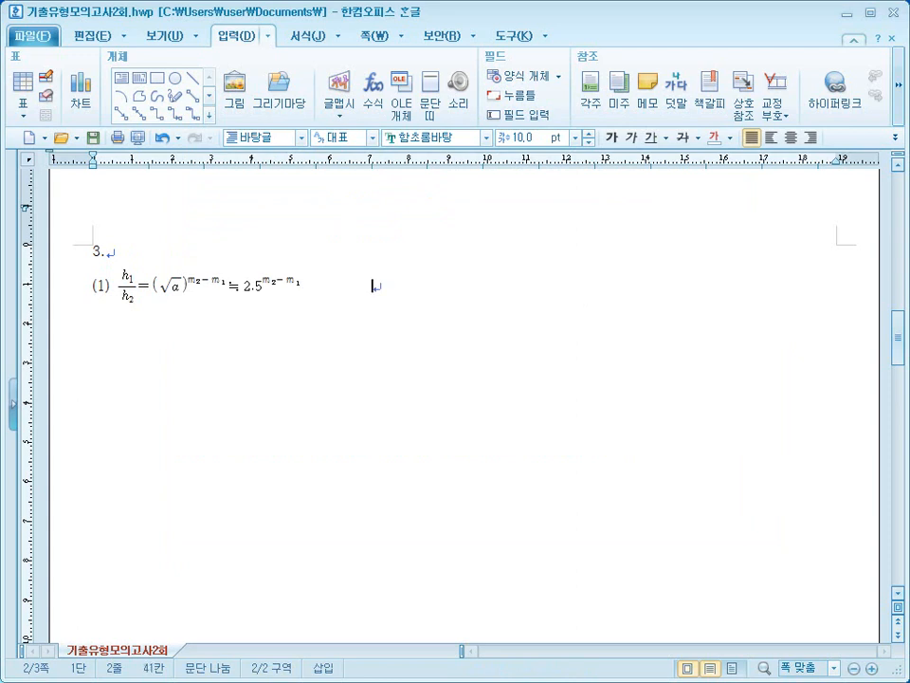
- Enter "(2)" after the first equation and start a new equation with a single integral from 0 to 1
{"action": "type", "text": "(2)"}
{"action": "left_click", "coordinate": [372, 95]}
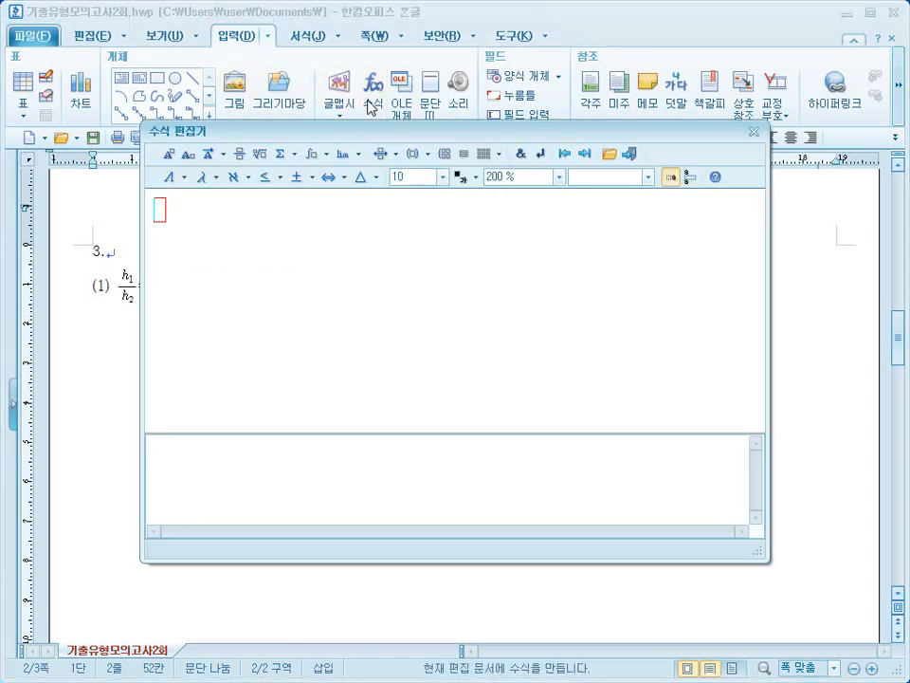
{"action": "left_click", "coordinate": [316, 163]}
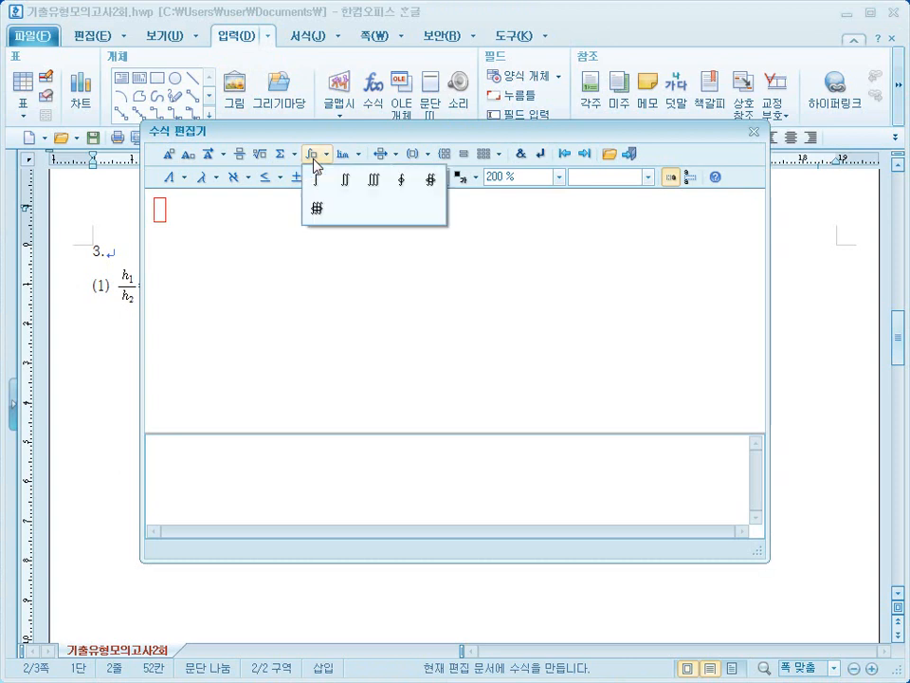
{"action": "left_click", "coordinate": [321, 181]}
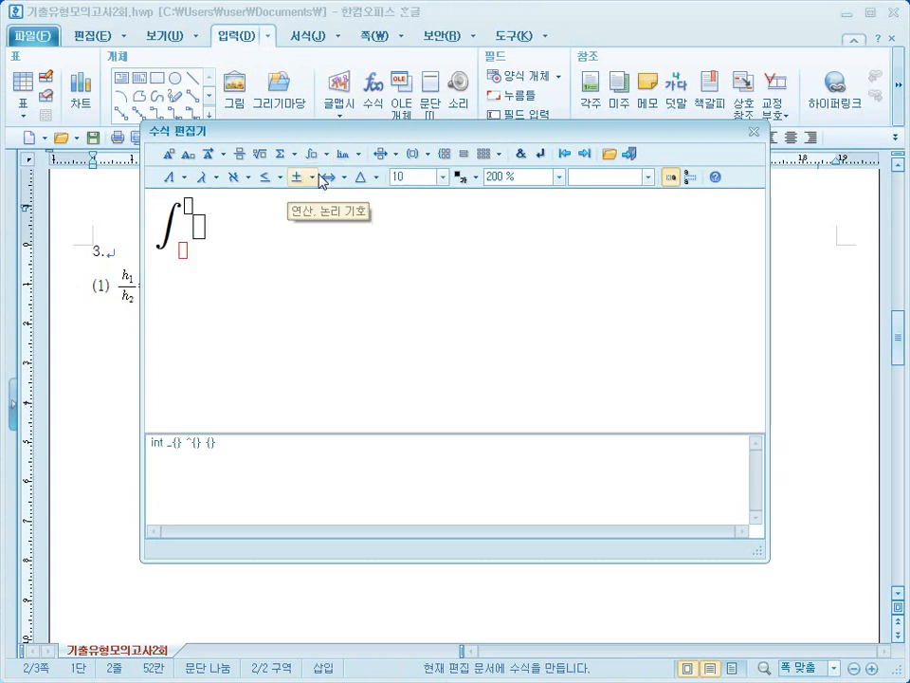
{"action": "type", "text": "0"}
{"action": "key", "text": "Tab"}
{"action": "type", "text": "1"}
{"action": "left_click", "coordinate": [198, 228]}
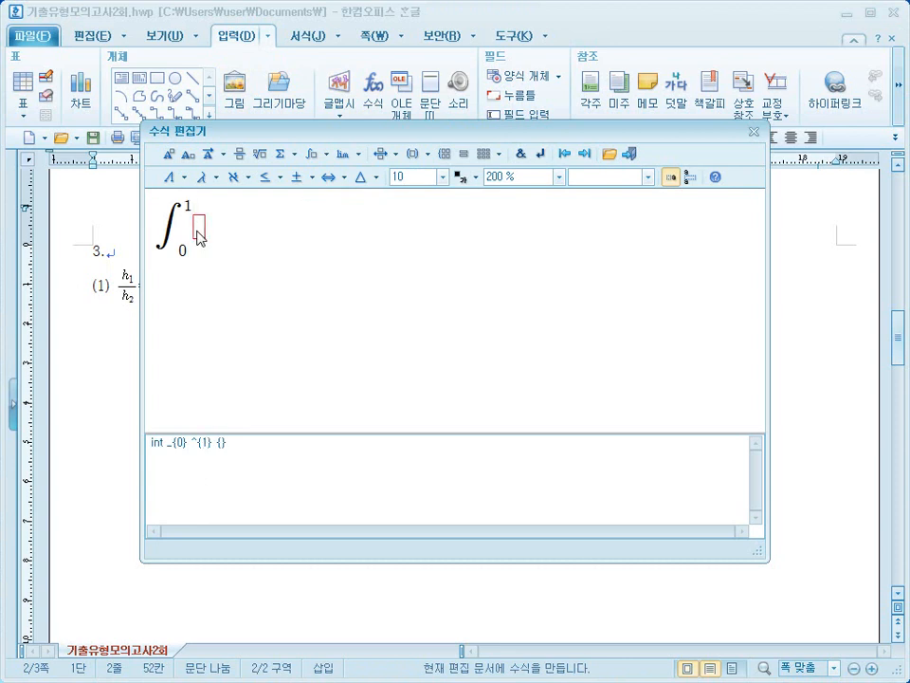
- Fill the integrand with a parenthesised sin x plus the fraction x over 2
{"action": "left_click", "coordinate": [418, 157]}
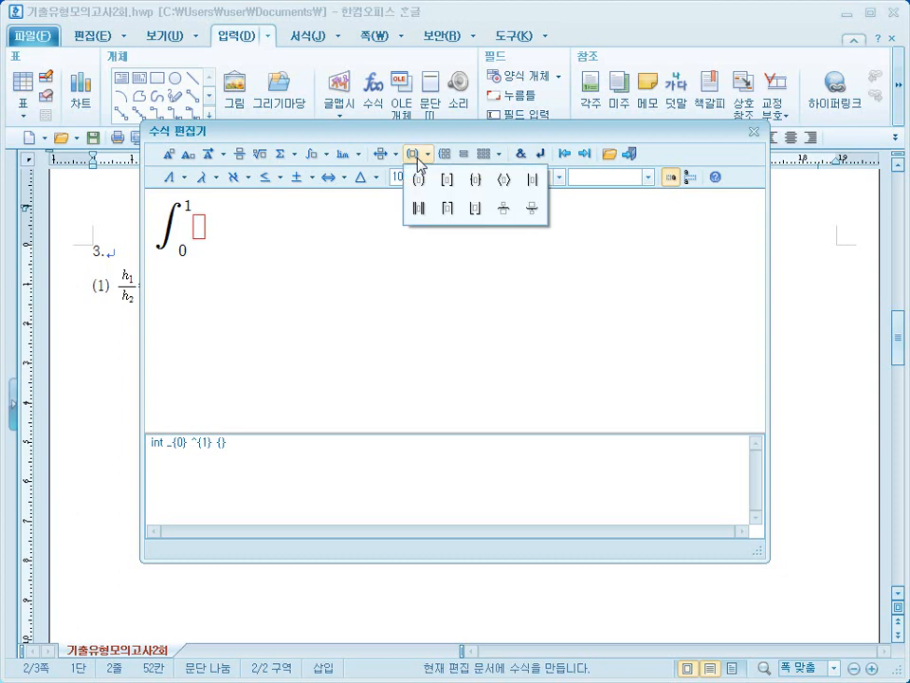
{"action": "left_click", "coordinate": [418, 180]}
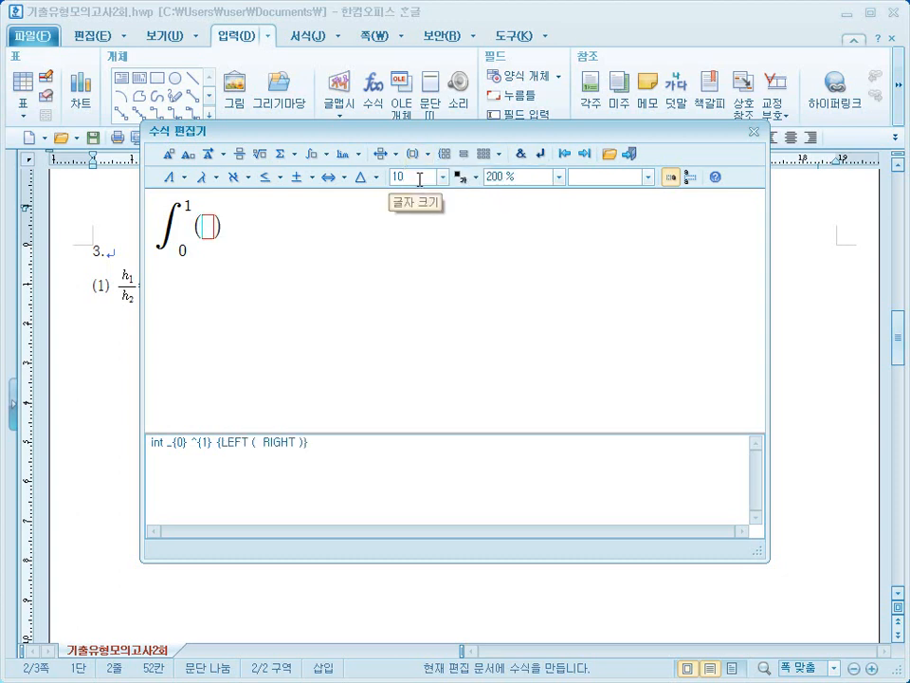
{"action": "type", "text": "sinx"}
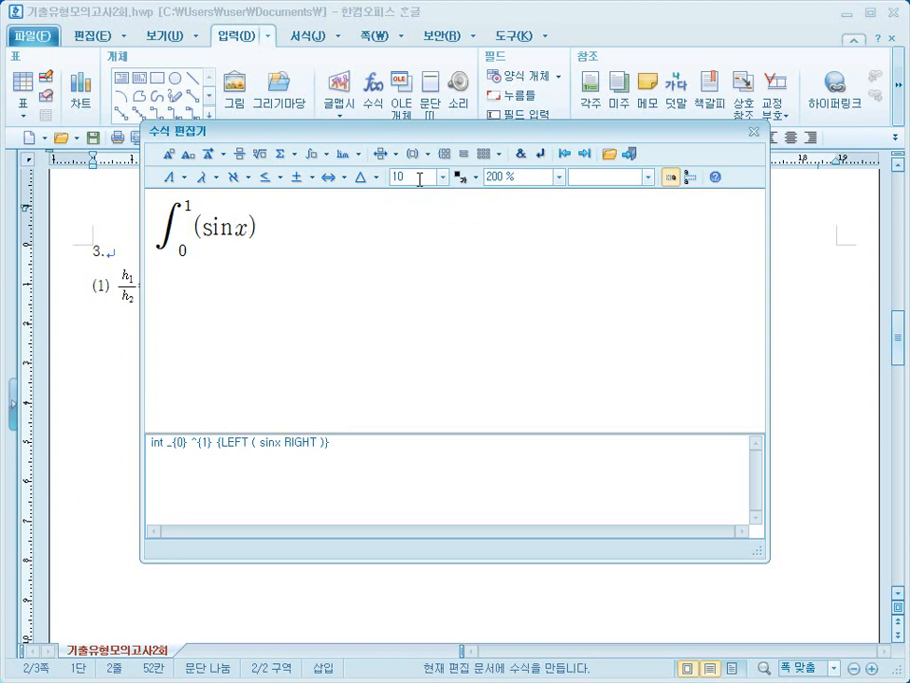
{"action": "left_click", "coordinate": [310, 182]}
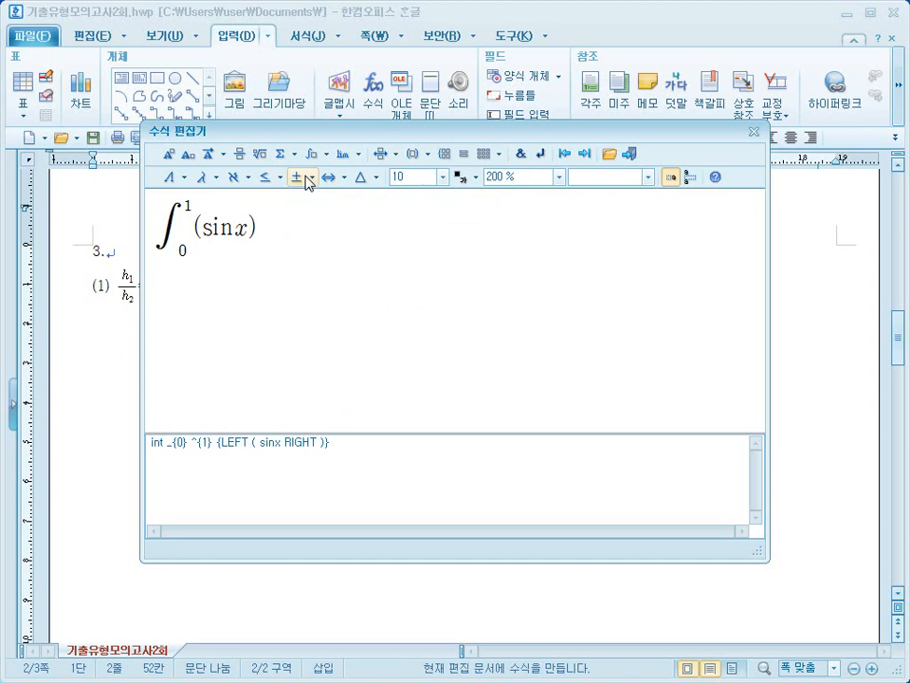
{"action": "type", "text": "+"}
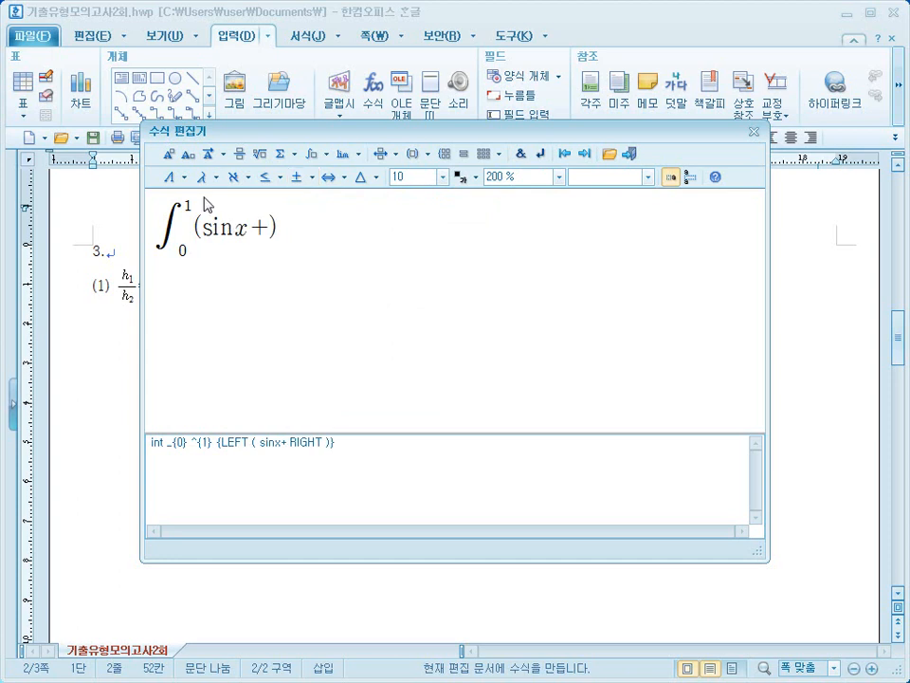
{"action": "left_click", "coordinate": [240, 155]}
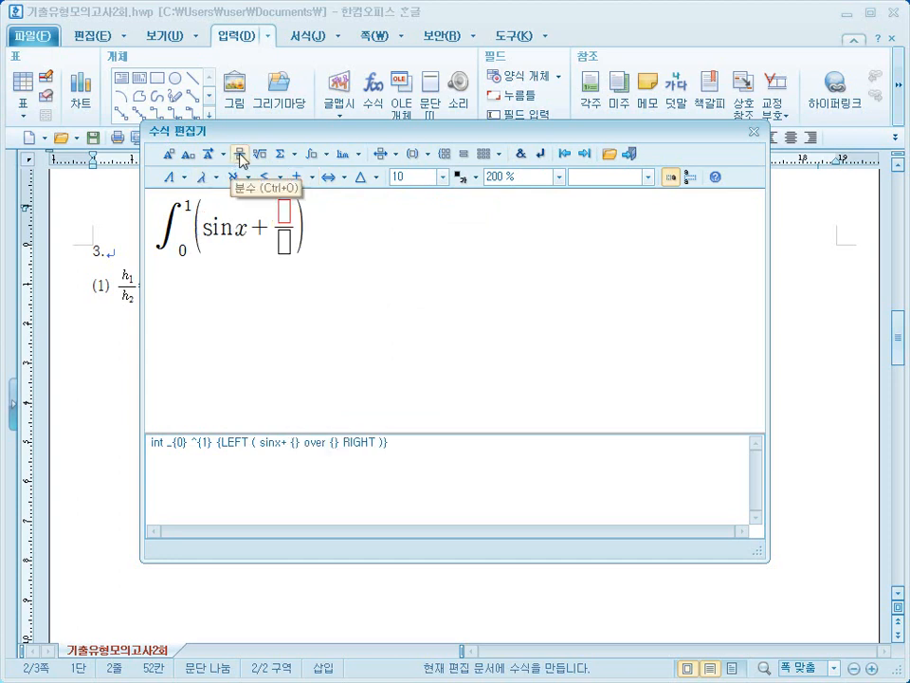
{"action": "type", "text": "x"}
{"action": "left_click", "coordinate": [289, 245]}
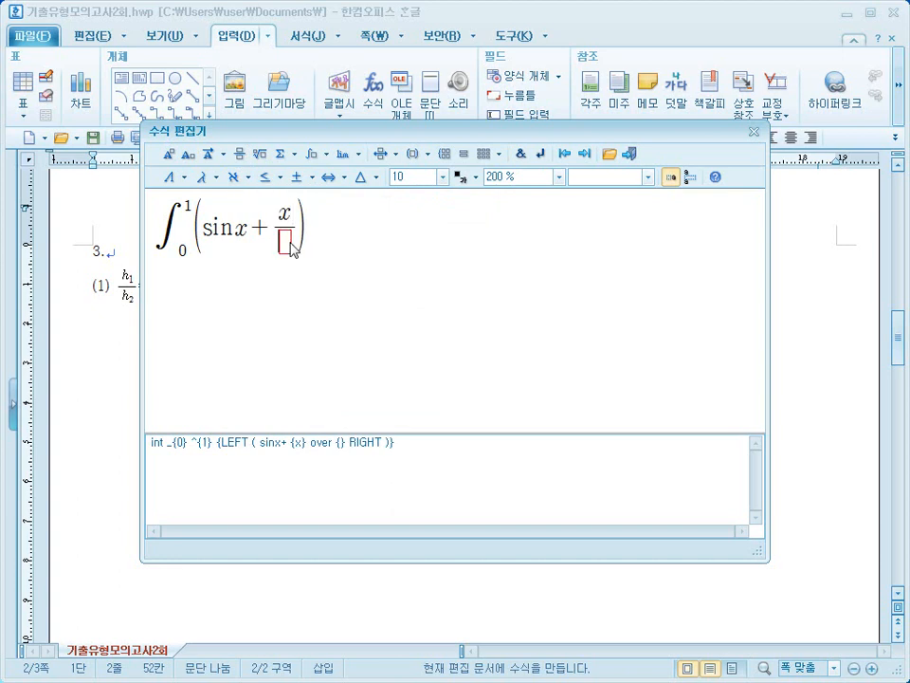
{"action": "type", "text": "2"}
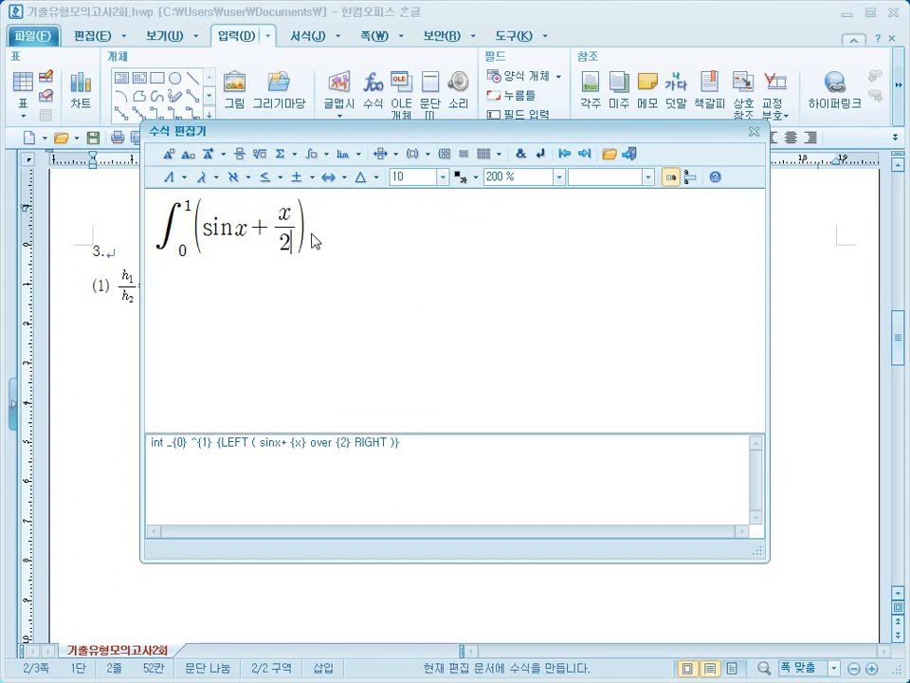
- Append dx= after the closing parenthesis, followed by a second single integral from 0 to 1
{"action": "left_click", "coordinate": [314, 243]}
{"action": "left_click", "coordinate": [317, 249]}
{"action": "type", "text": "dx="}
{"action": "left_click", "coordinate": [313, 155]}
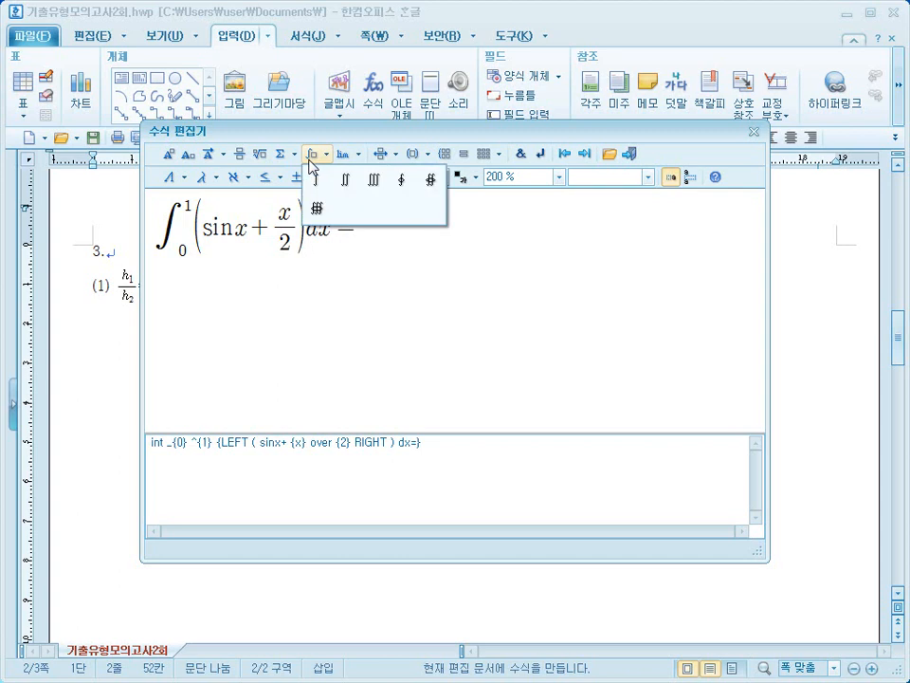
{"action": "left_click", "coordinate": [316, 180]}
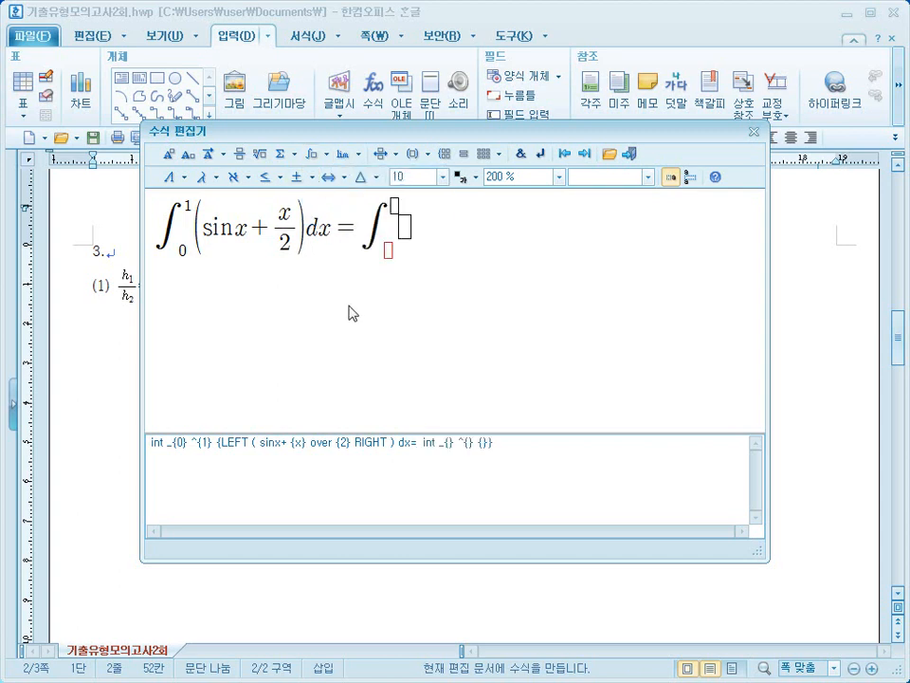
{"action": "type", "text": "0"}
{"action": "key", "text": "Tab"}
{"action": "type", "text": "1"}
- Fill the second integrand with the fraction 1+sin x over 2 followed by dx, and insert the finished equation into the document
{"action": "left_click", "coordinate": [408, 231]}
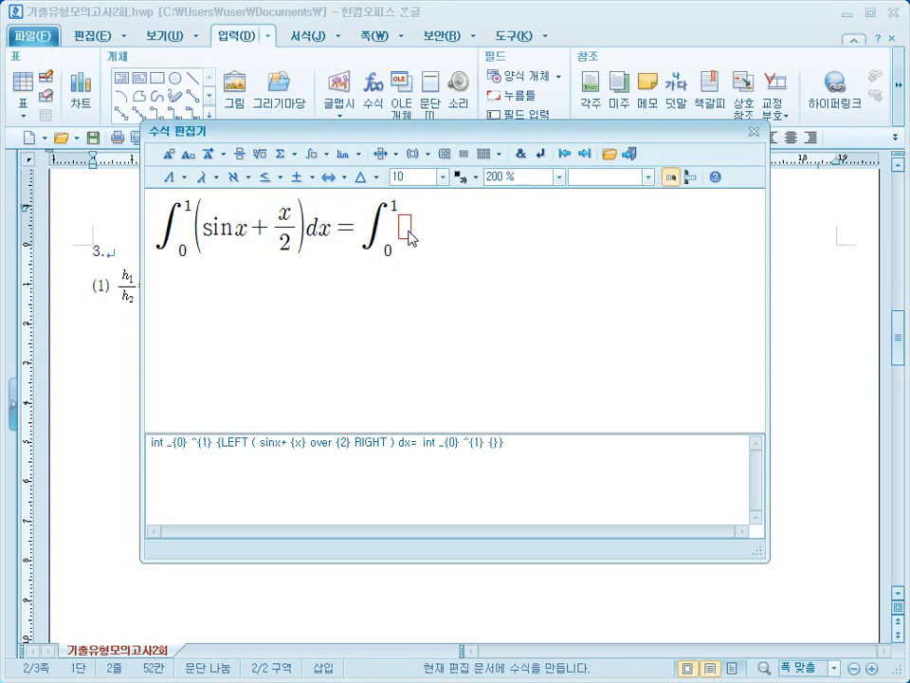
{"action": "left_click", "coordinate": [241, 153]}
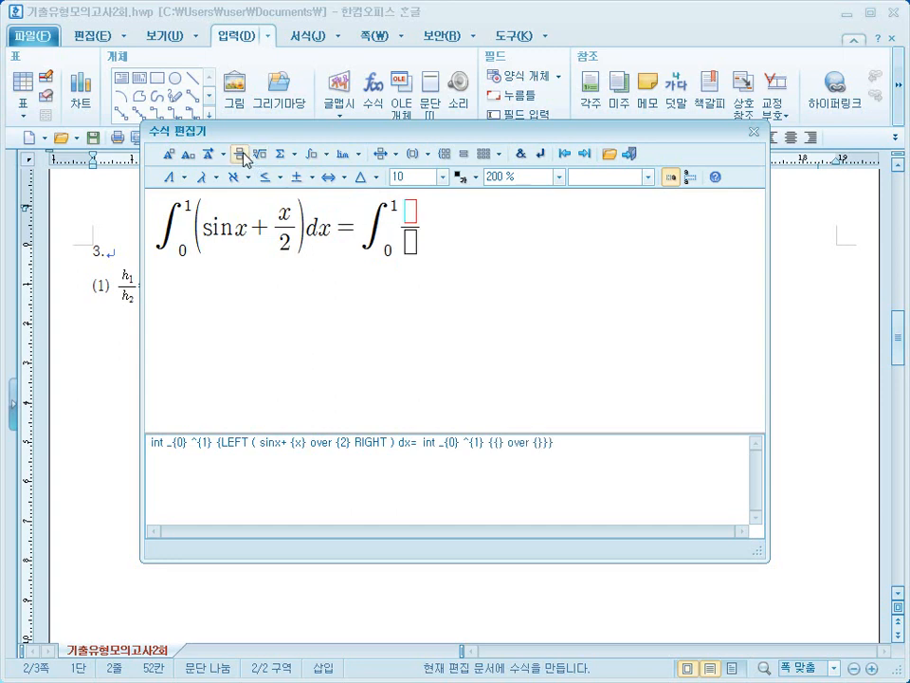
{"action": "type", "text": "1+"}
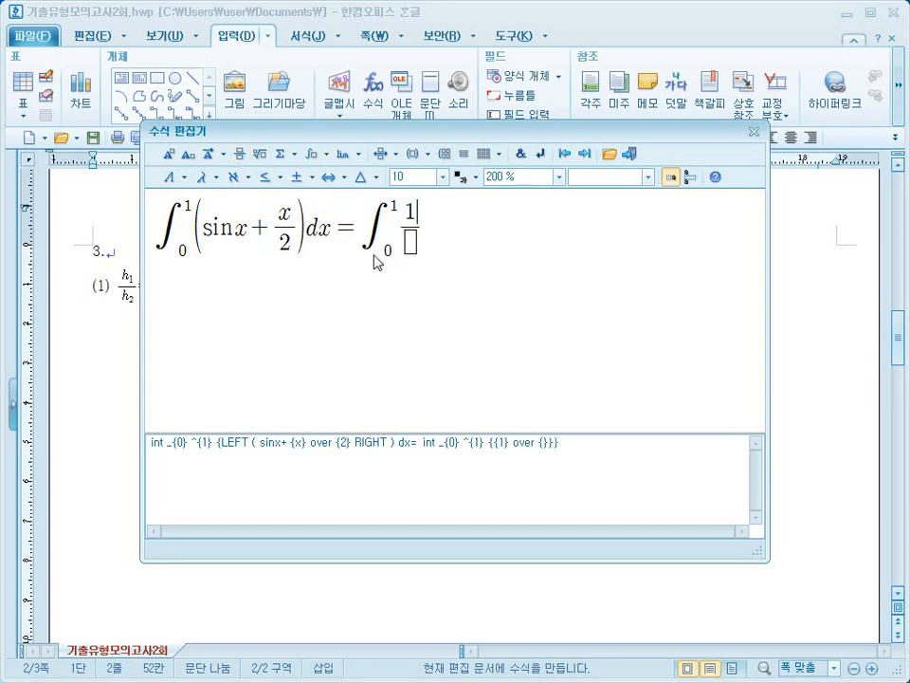
{"action": "type", "text": "sins"}
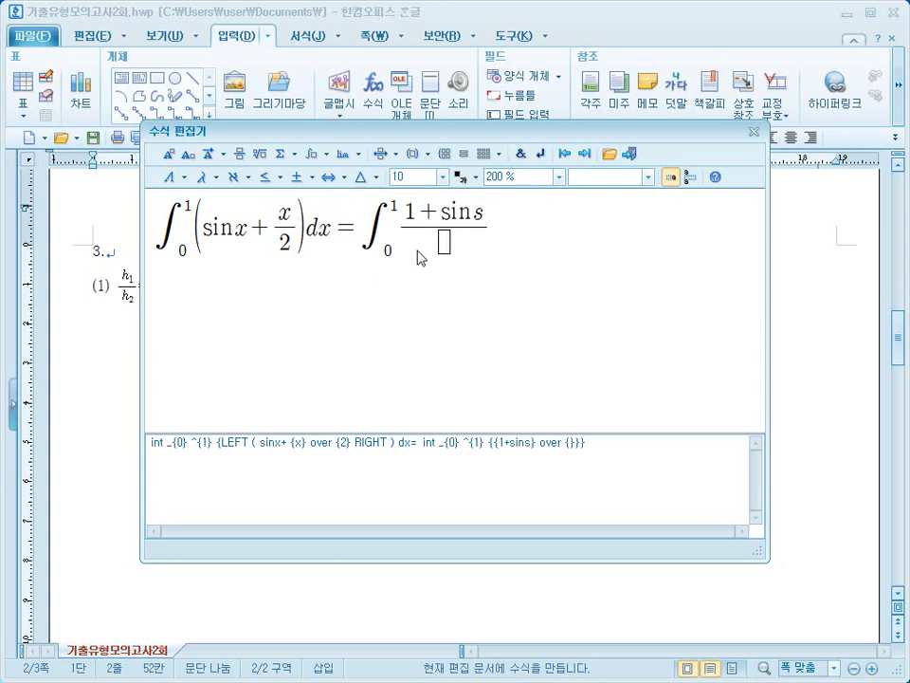
{"action": "key", "text": "BackSpace"}
{"action": "type", "text": "x"}
{"action": "key", "text": "Tab"}
{"action": "type", "text": "2"}
{"action": "key", "text": "Tab"}
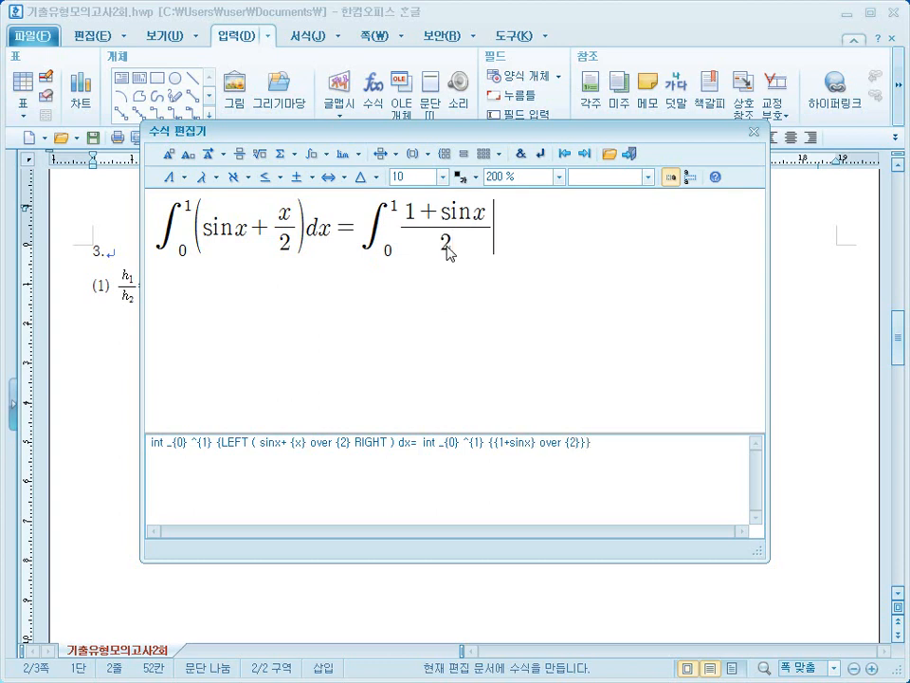
{"action": "type", "text": "dx"}
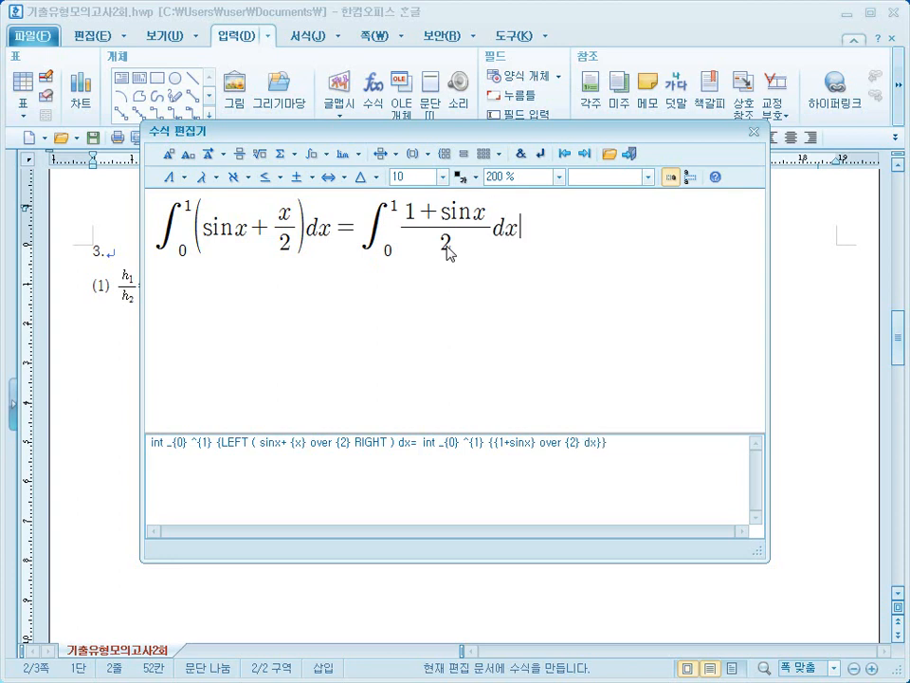
{"action": "left_click", "coordinate": [630, 153]}
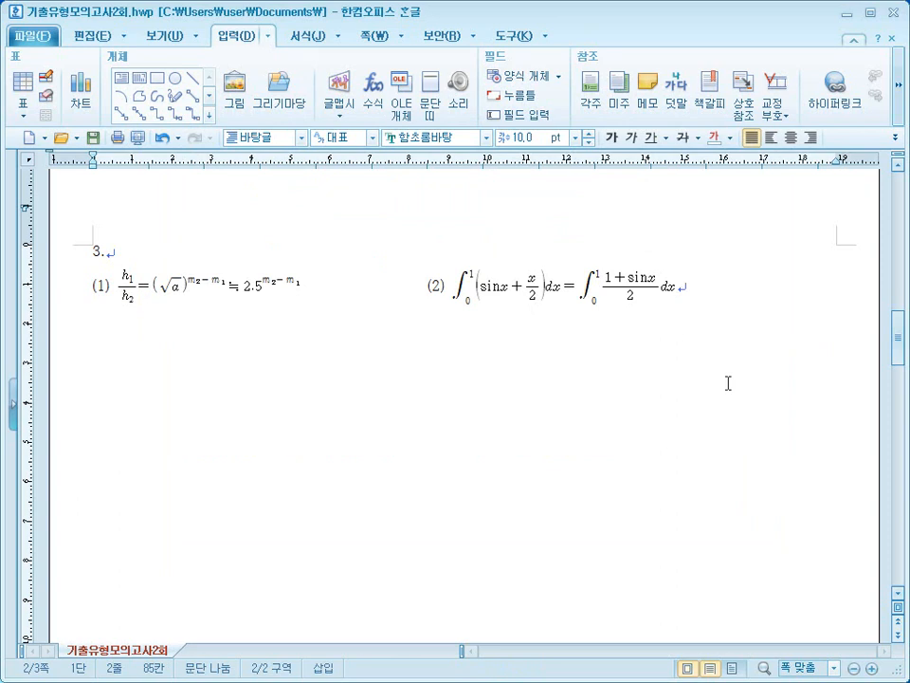
- Leave a blank line below the equations, enter the question number "4." and add two empty lines beneath it
{"action": "key", "text": "Return"}
{"action": "key", "text": "Return"}
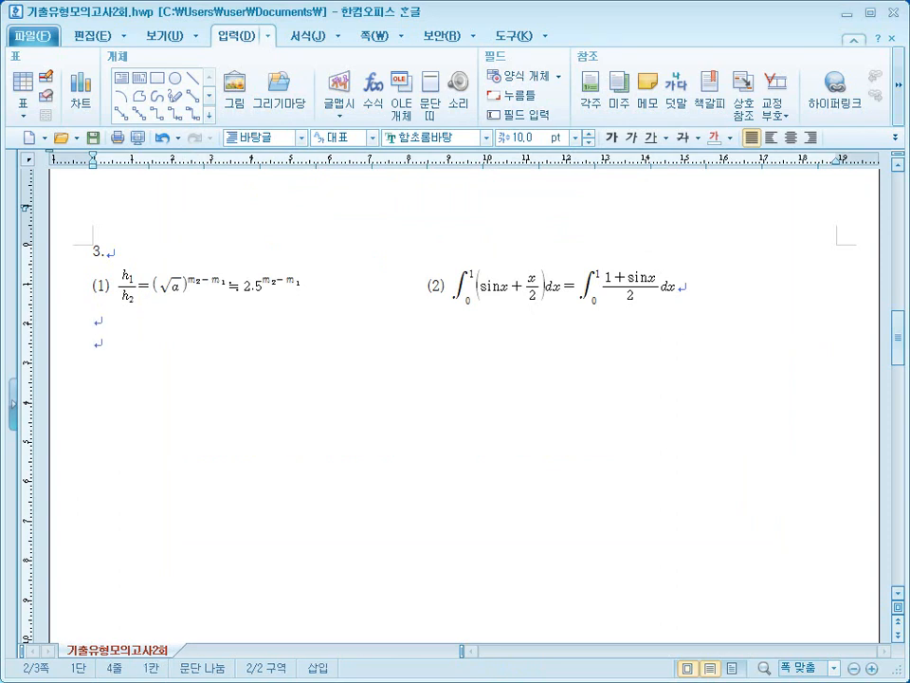
{"action": "type", "text": "4."}
{"action": "key", "text": "Return"}
{"action": "key", "text": "Return"}
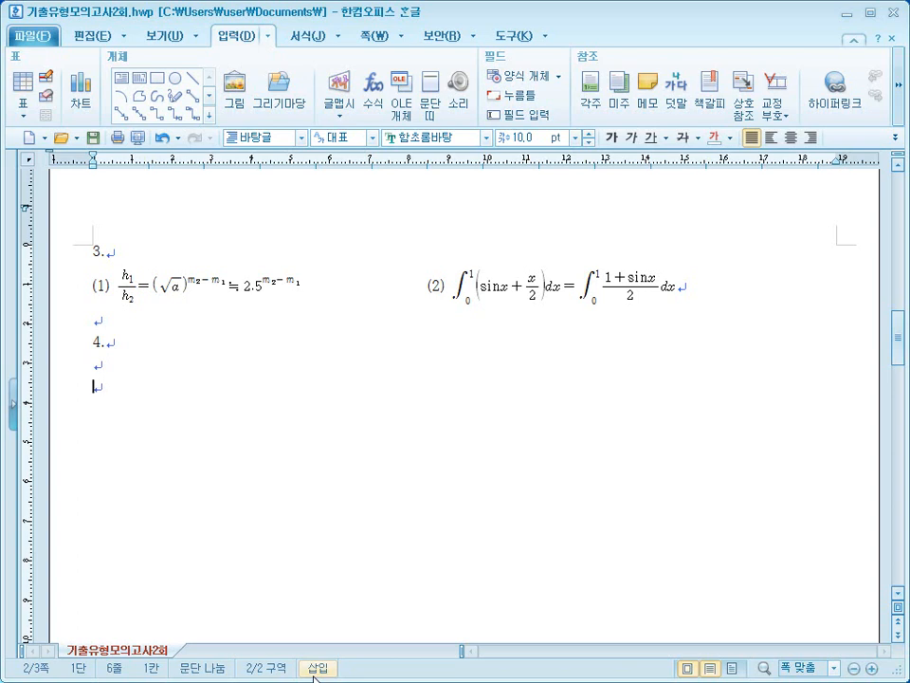
- Draw a rectangle about 68 mm wide and 37 mm high below the question number 4
{"action": "scroll", "coordinate": [253, 517], "scroll_direction": "down", "scroll_amount": 1}
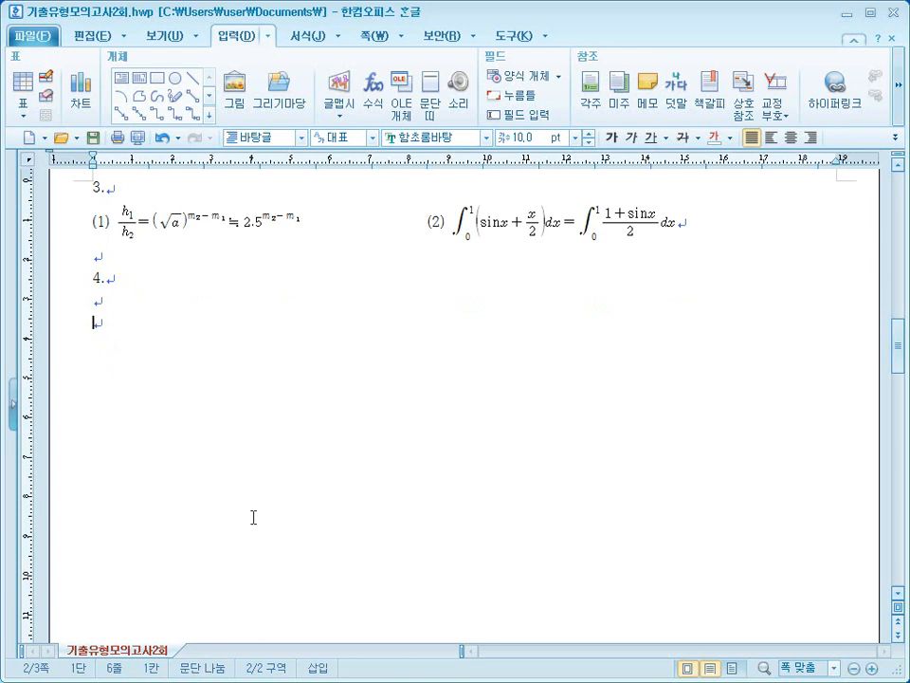
{"action": "left_click", "coordinate": [158, 77]}
{"action": "left_click_drag", "start_coordinate": [112, 311], "coordinate": [379, 459]}
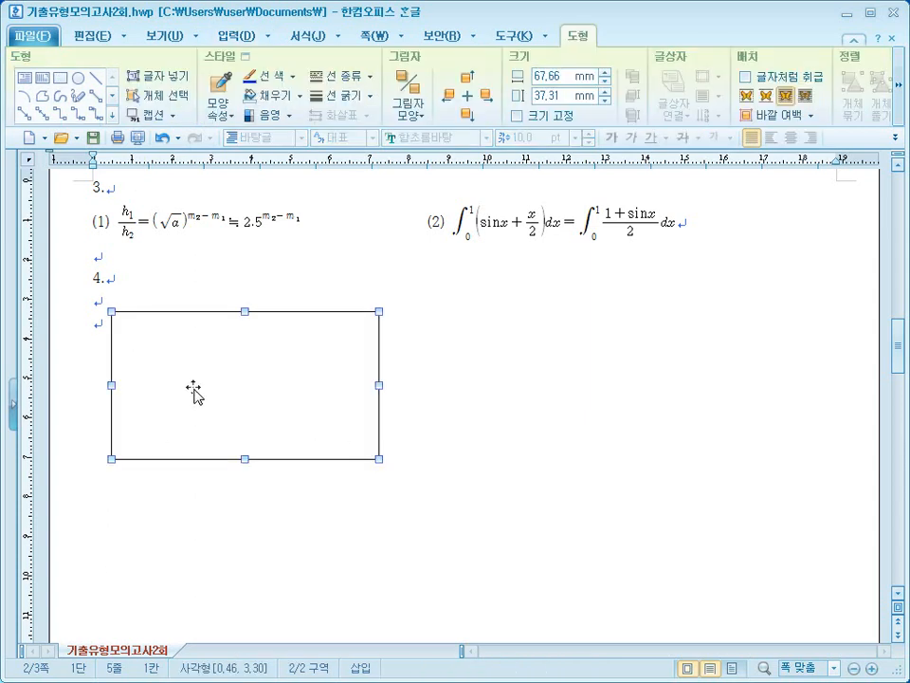
- Set the rectangle's width to 60 mm and height to 120 mm in its object properties, and fix its size
{"action": "right_click", "coordinate": [280, 332]}
{"action": "left_click", "coordinate": [330, 348]}
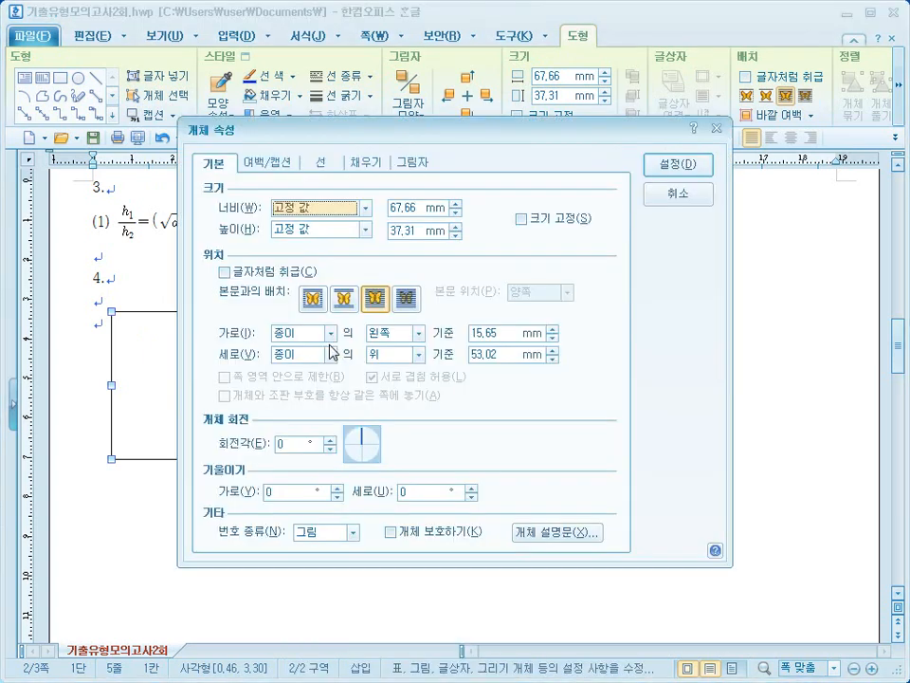
{"action": "left_click", "coordinate": [389, 209]}
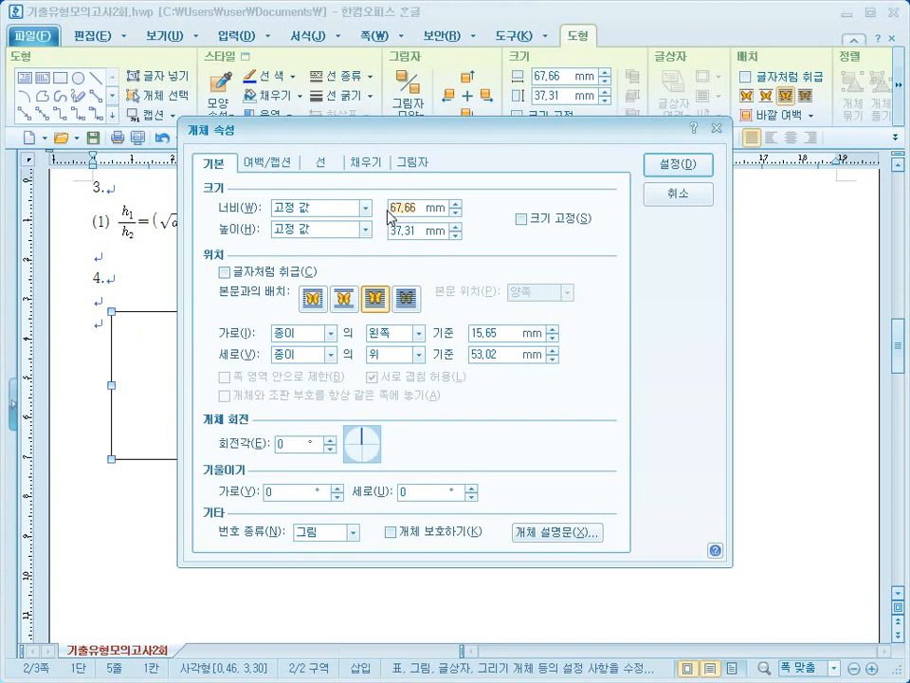
{"action": "type", "text": "60"}
{"action": "key", "text": "Tab"}
{"action": "key", "text": "Tab"}
{"action": "type", "text": "120"}
{"action": "left_click", "coordinate": [521, 219]}
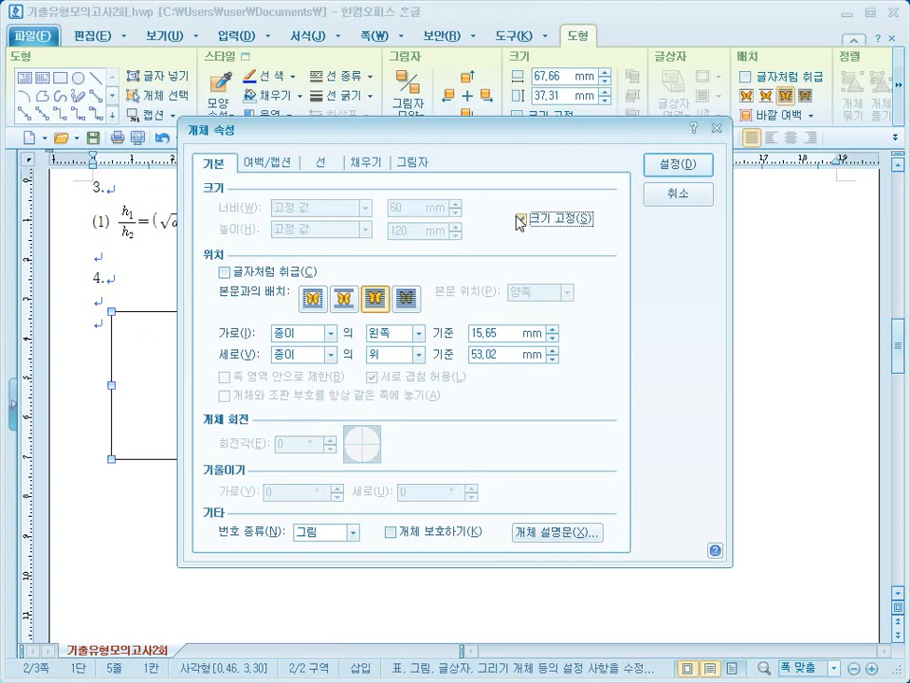
- Fill the rectangle with a solid pale orange face colour and apply the object properties
{"action": "left_click", "coordinate": [366, 163]}
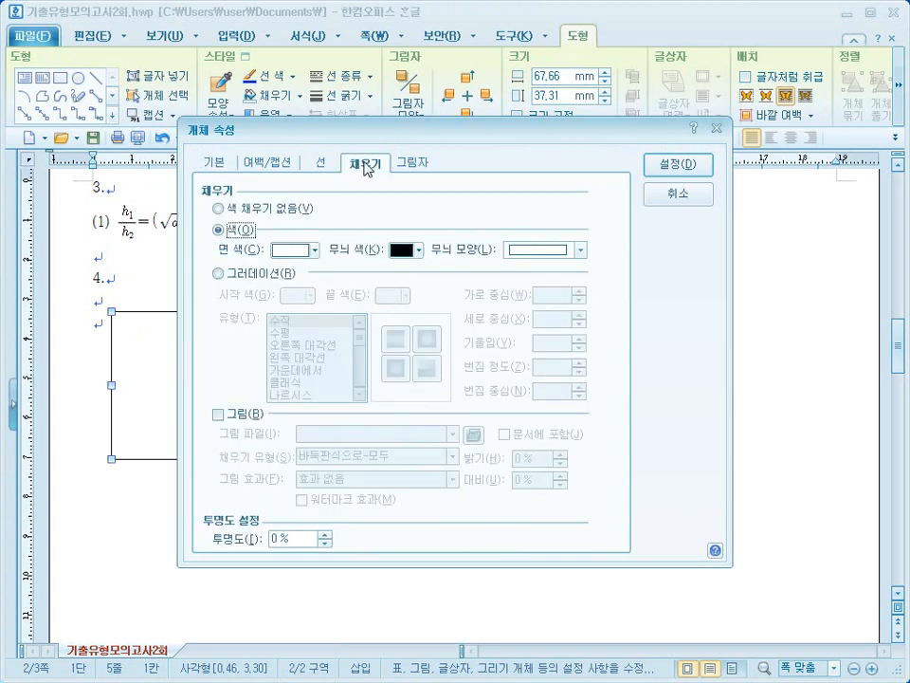
{"action": "left_click", "coordinate": [314, 250]}
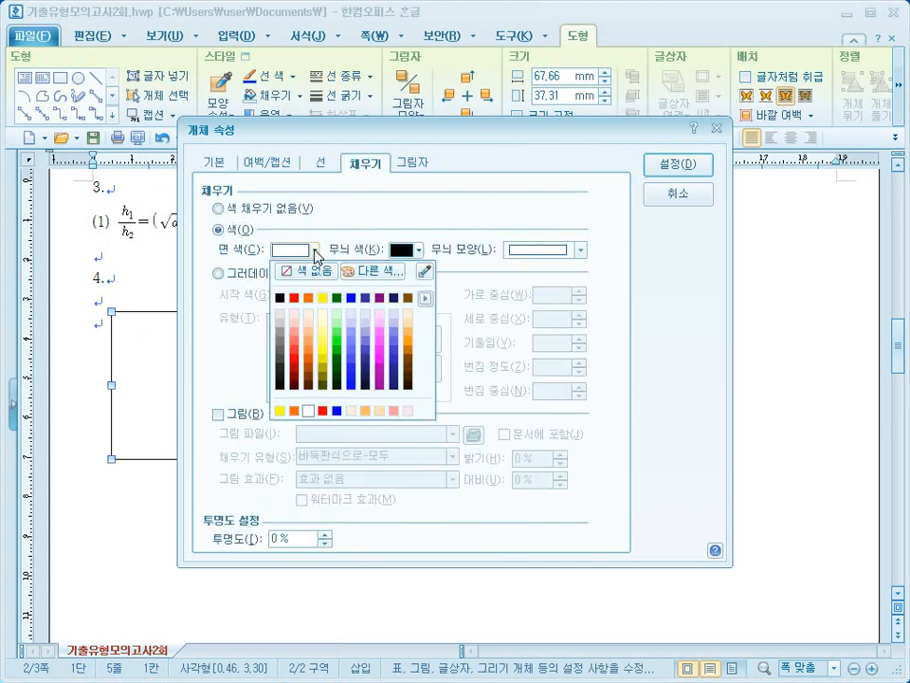
{"action": "left_click", "coordinate": [408, 319]}
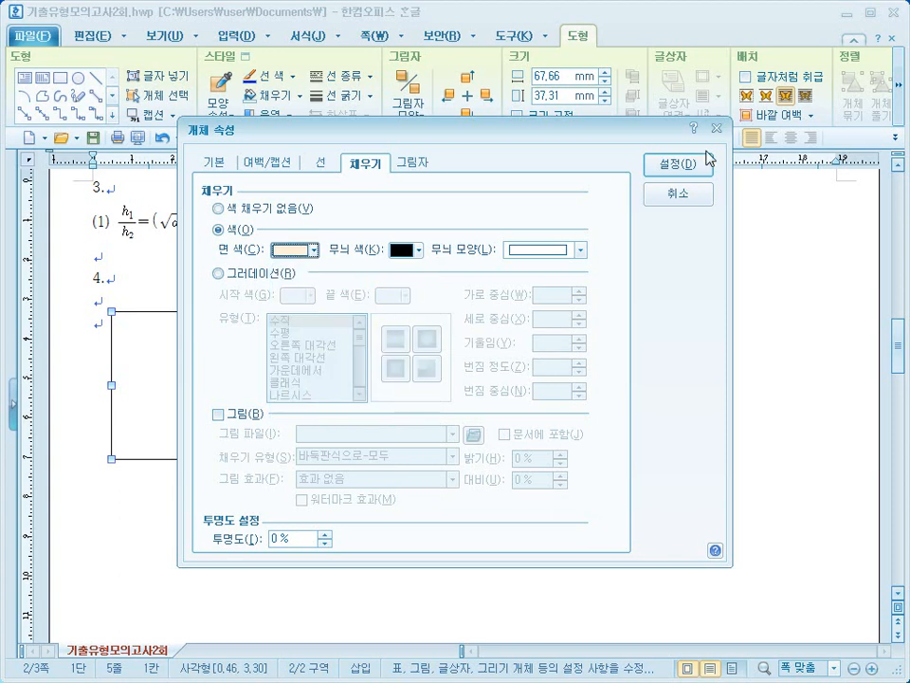
{"action": "left_click", "coordinate": [679, 164]}
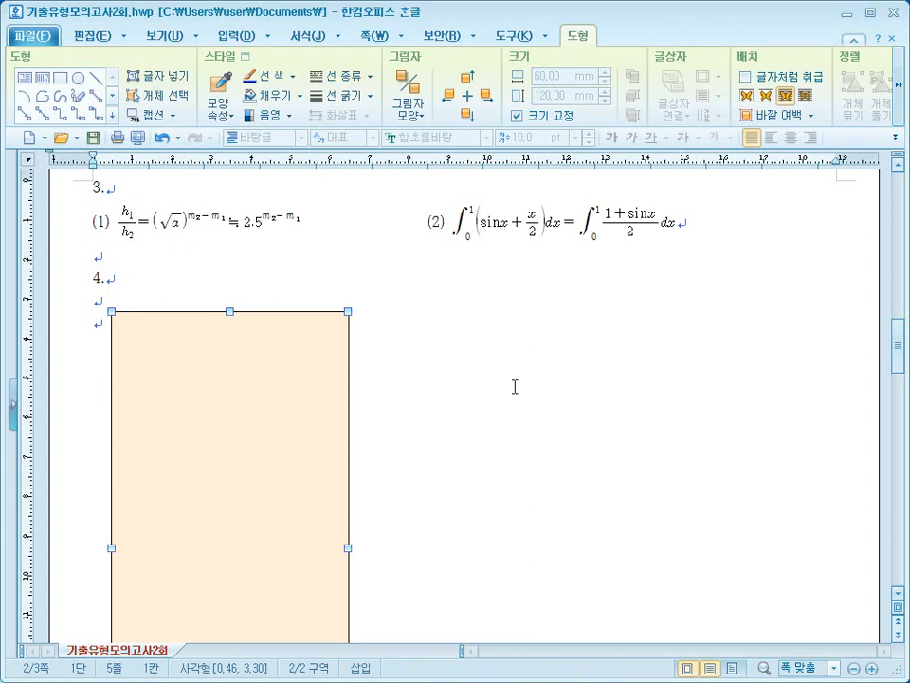
- Unlock the rectangle's size, set its width to 120 mm and height to 135 mm, and fix the size again
{"action": "scroll", "coordinate": [342, 467], "scroll_direction": "down", "scroll_amount": 3}
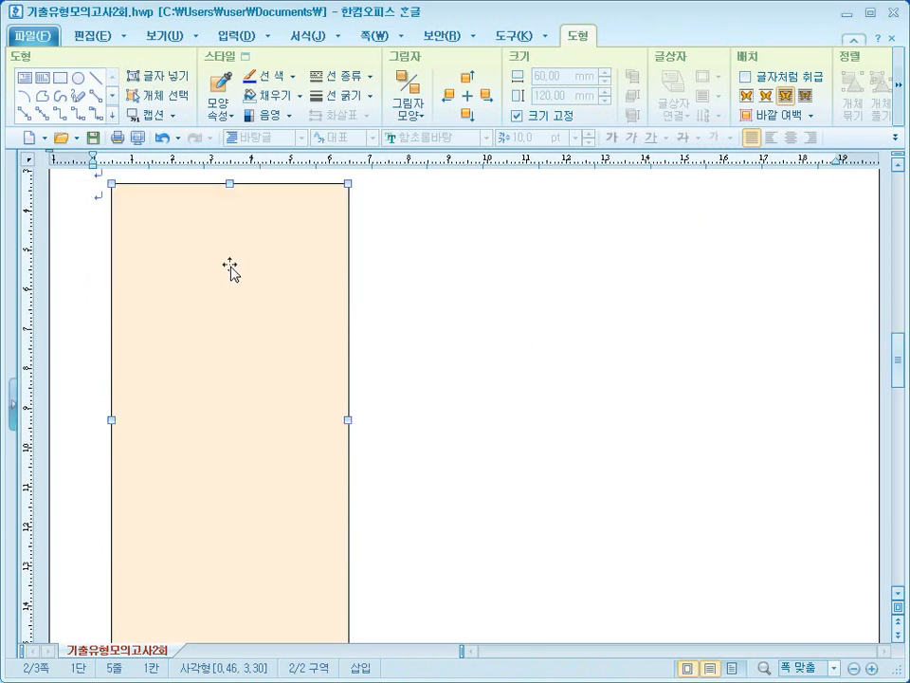
{"action": "right_click", "coordinate": [241, 242]}
{"action": "left_click", "coordinate": [270, 246]}
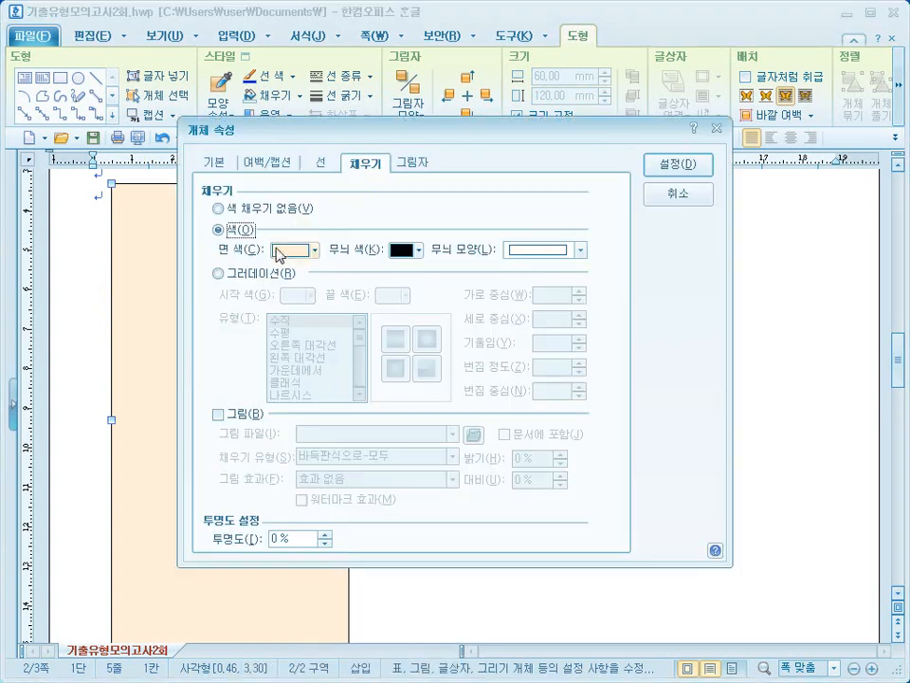
{"action": "left_click", "coordinate": [216, 165]}
{"action": "left_click", "coordinate": [537, 221]}
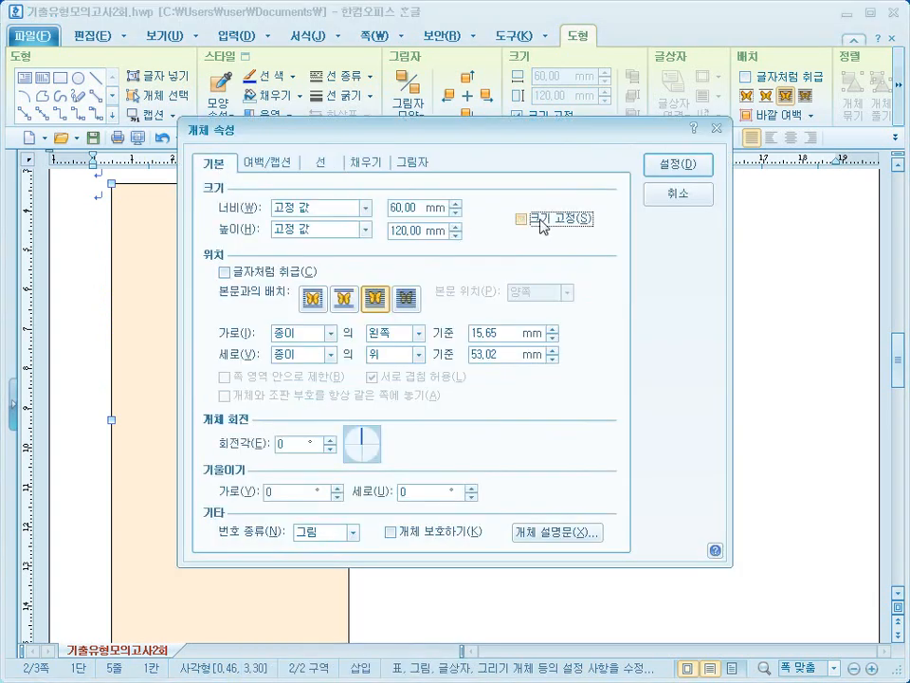
{"action": "left_click", "coordinate": [406, 201]}
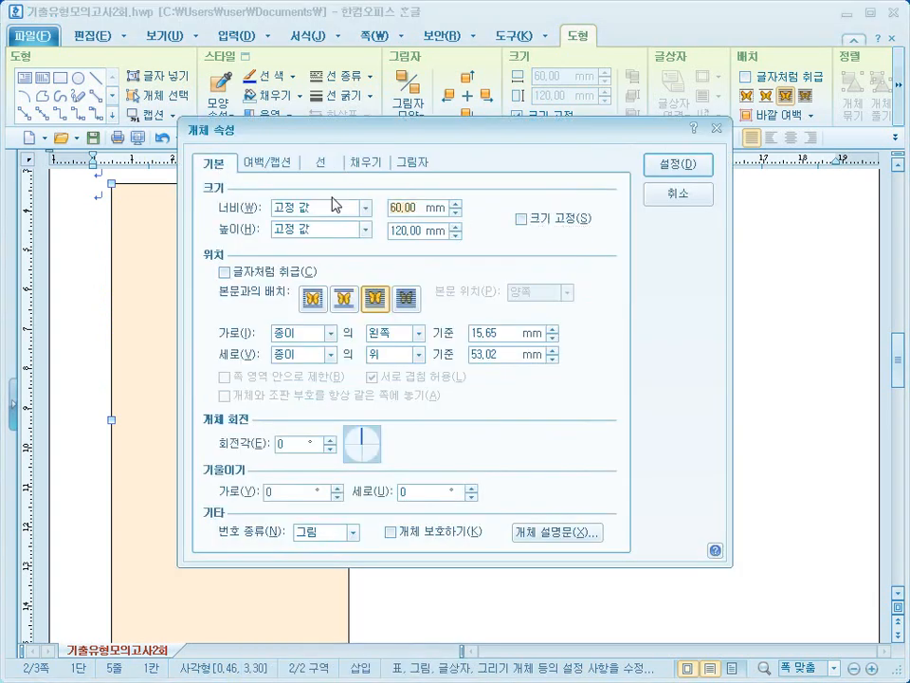
{"action": "type", "text": "120"}
{"action": "key", "text": "Tab"}
{"action": "type", "text": "135"}
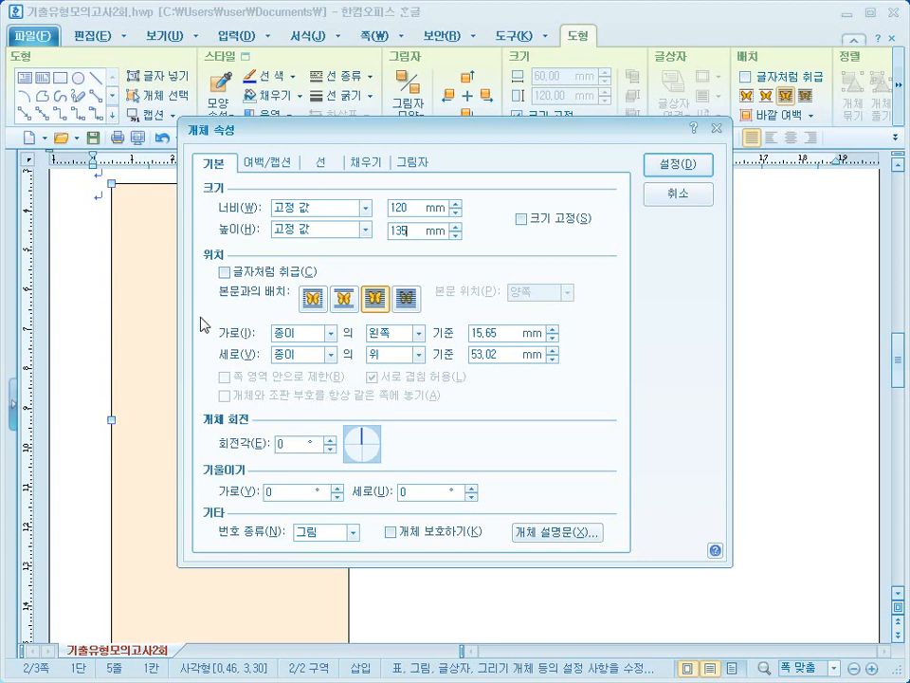
{"action": "left_click", "coordinate": [522, 219]}
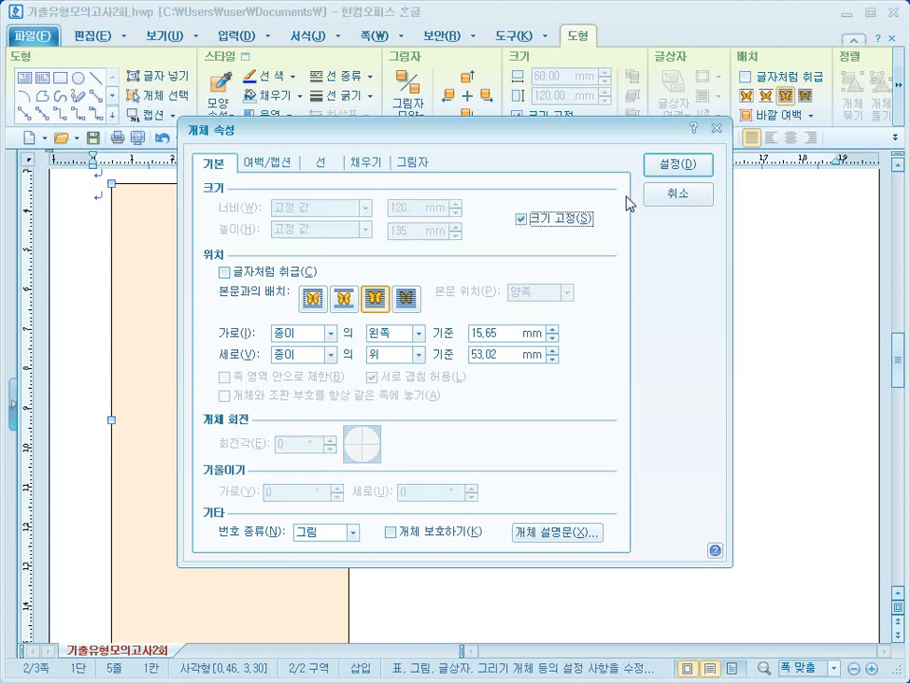
{"action": "left_click", "coordinate": [695, 171]}
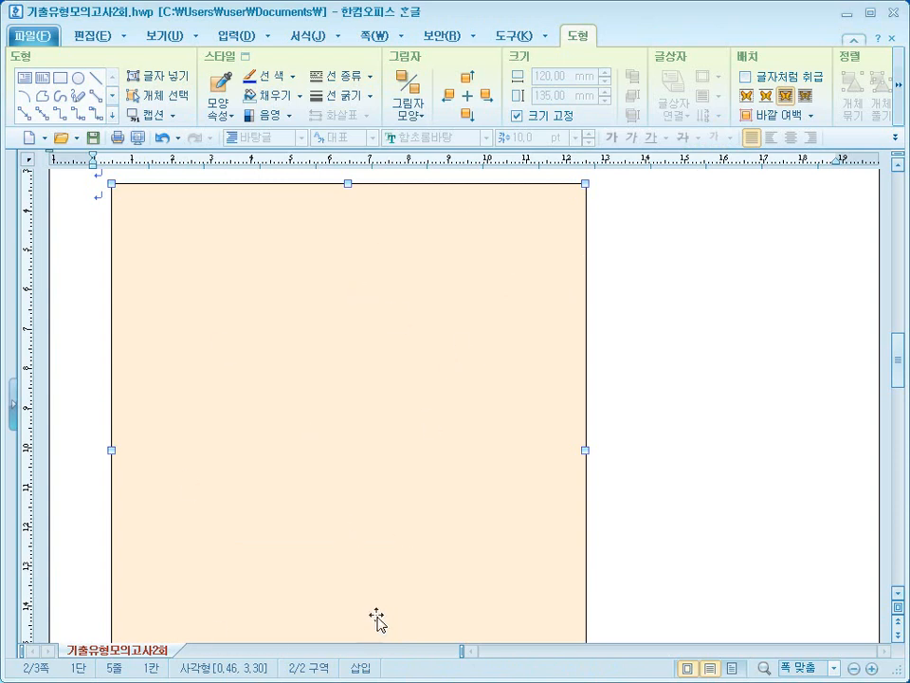
- Move the rectangle about 10 mm to the right on the page and deselect it
{"action": "scroll", "coordinate": [361, 601], "scroll_direction": "up", "scroll_amount": 1}
{"action": "left_click_drag", "start_coordinate": [393, 367], "coordinate": [432, 366]}
{"action": "left_click", "coordinate": [688, 366]}
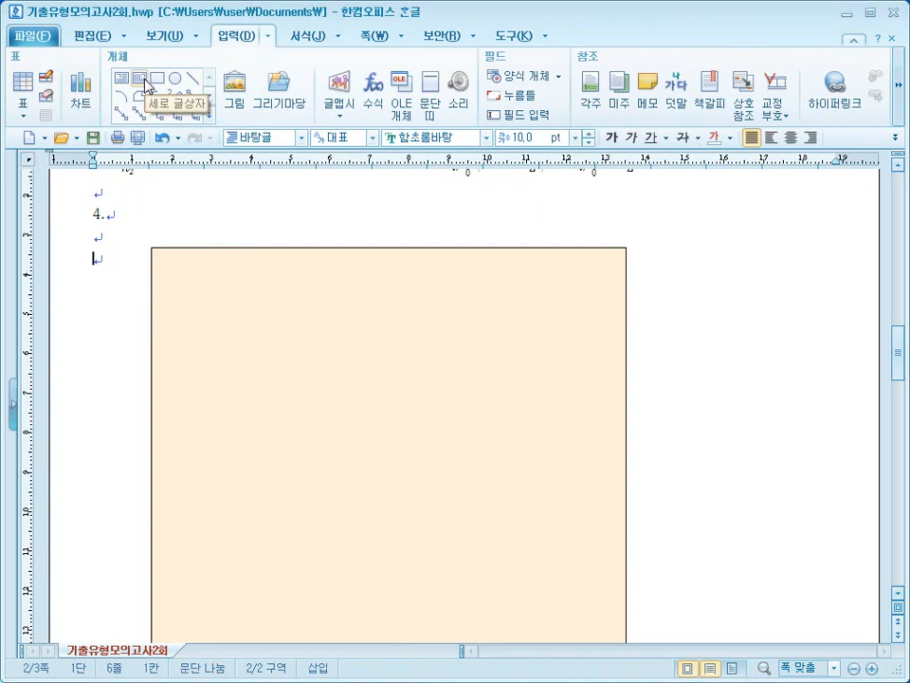
- Draw a horizontal text box about 85 by 16 mm across the rectangle's upper edge and enter 심리치료 in it
{"action": "left_click", "coordinate": [129, 81]}
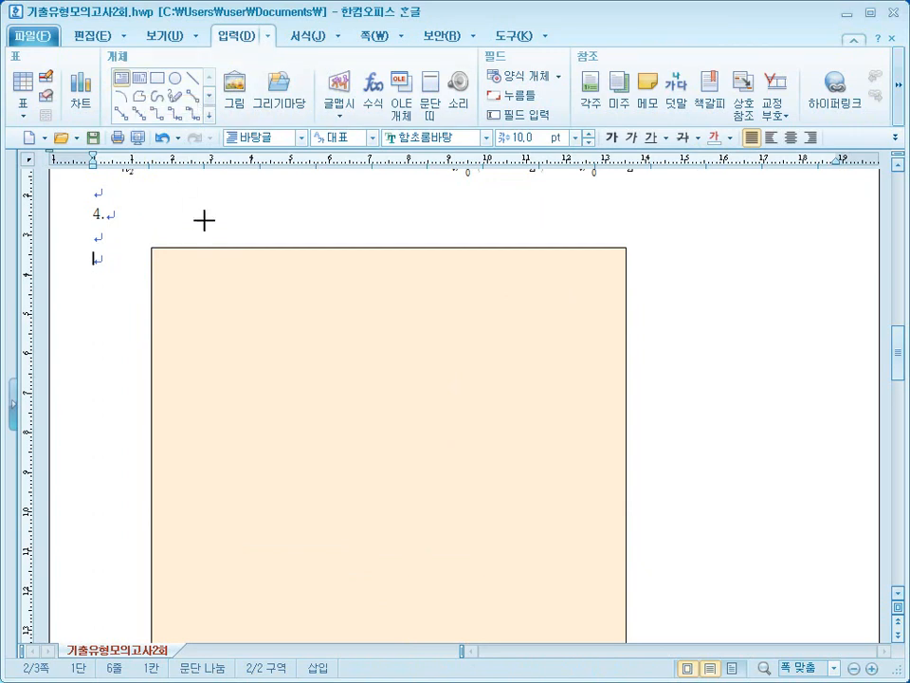
{"action": "left_click_drag", "start_coordinate": [206, 222], "coordinate": [541, 286]}
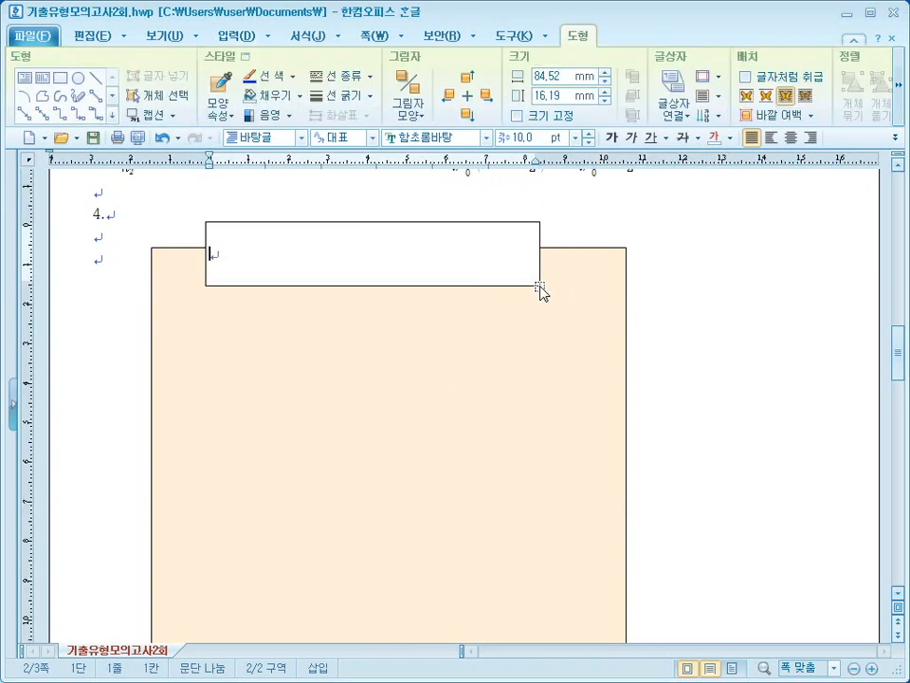
{"action": "type", "text": "심리치료"}
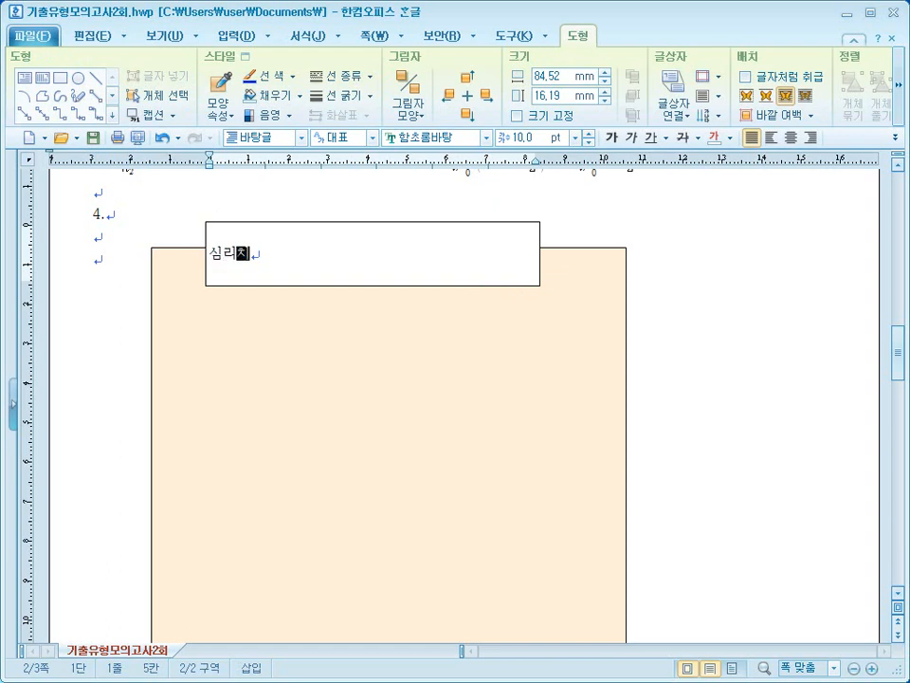
{"action": "type", "text": "."}
- Format the 심리치료 text in the text box as 굴림, 24 pt, with centre alignment
{"action": "left_click_drag", "start_coordinate": [272, 253], "coordinate": [209, 254]}
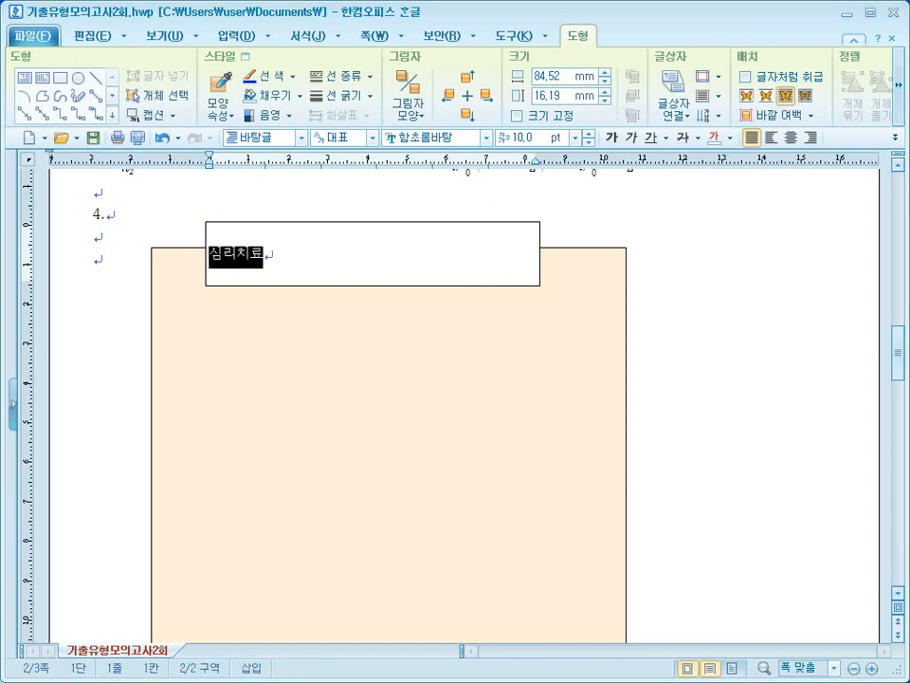
{"action": "left_click", "coordinate": [487, 139]}
{"action": "left_click", "coordinate": [467, 205]}
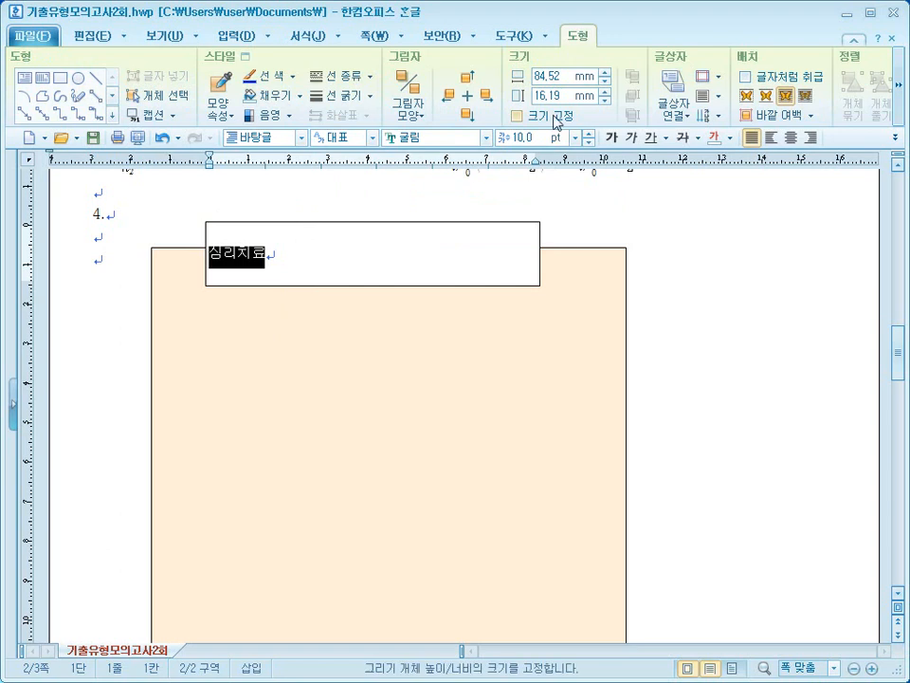
{"action": "left_click", "coordinate": [574, 138]}
{"action": "left_click", "coordinate": [538, 303]}
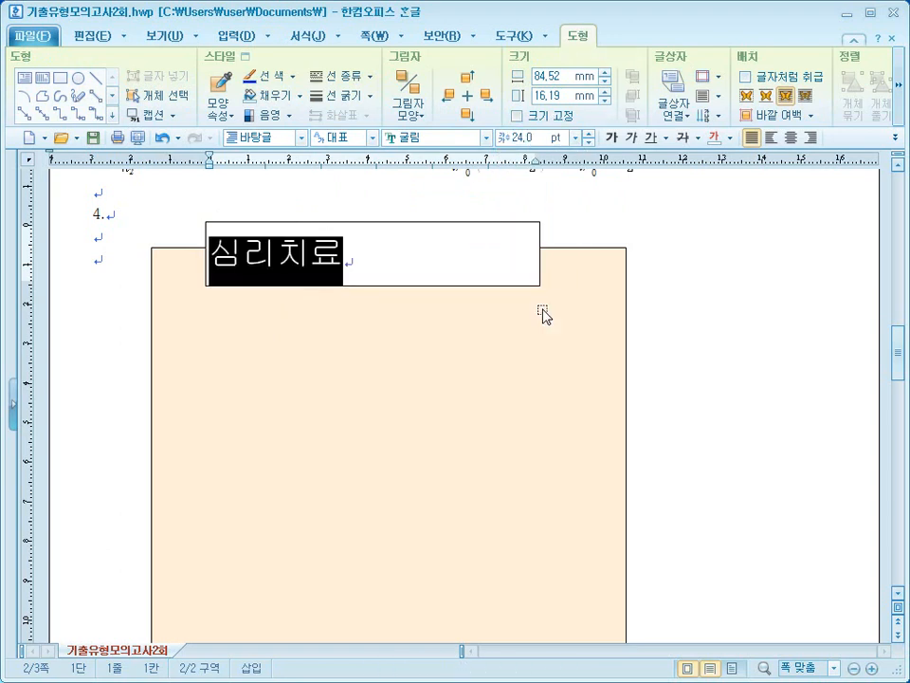
{"action": "left_click", "coordinate": [718, 101]}
{"action": "left_click", "coordinate": [731, 155]}
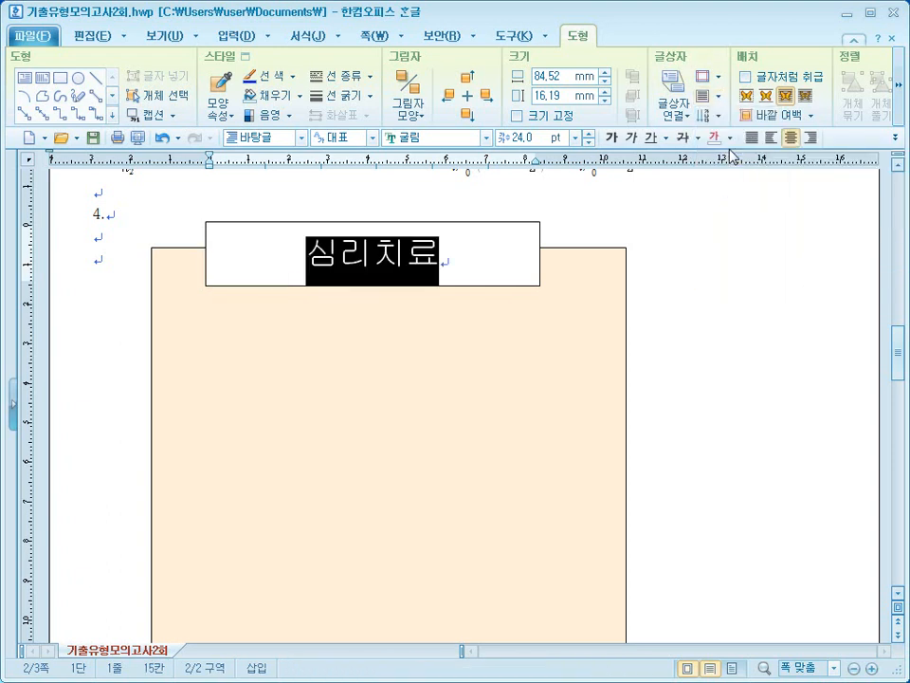
- Colour the selected 심리치료 title text white
{"action": "left_click", "coordinate": [729, 139]}
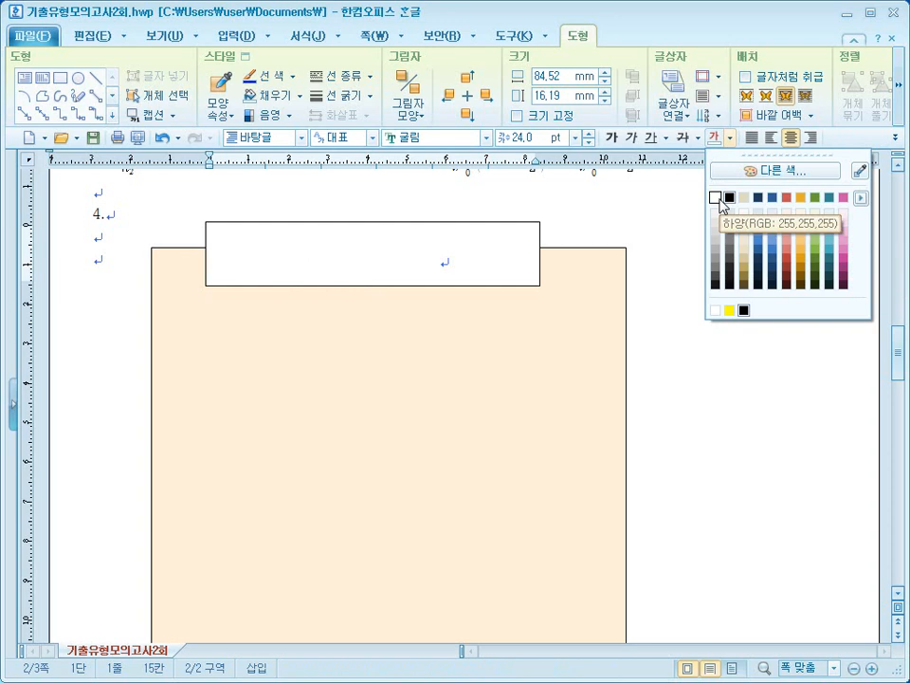
{"action": "left_click", "coordinate": [723, 203]}
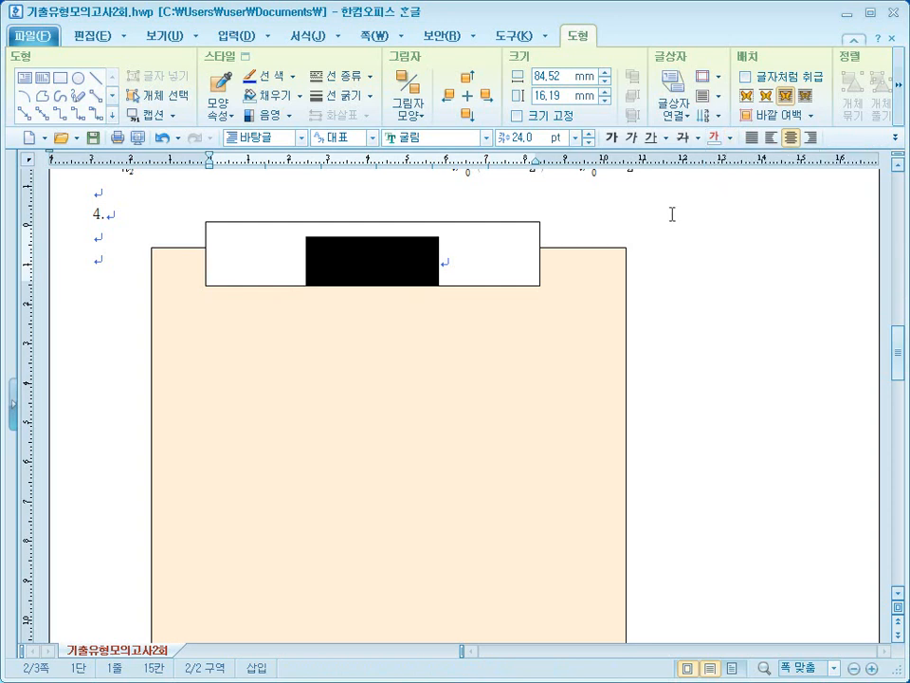
- Fix the title text box's size at 115 mm wide by 15 mm high and give it semicircular (반원) corners
{"action": "left_click", "coordinate": [493, 224]}
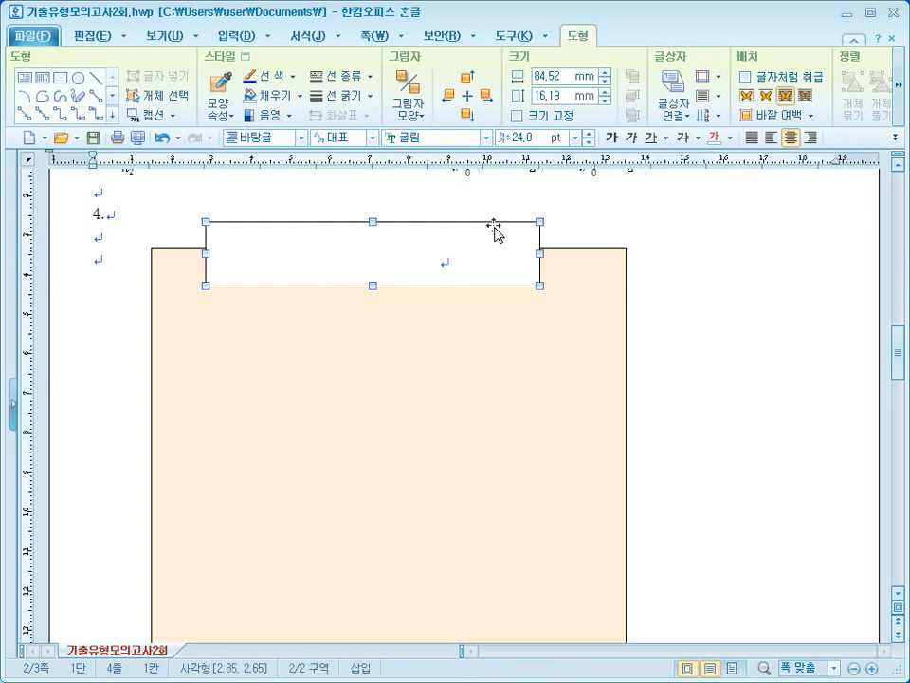
{"action": "right_click", "coordinate": [493, 223]}
{"action": "left_click", "coordinate": [521, 241]}
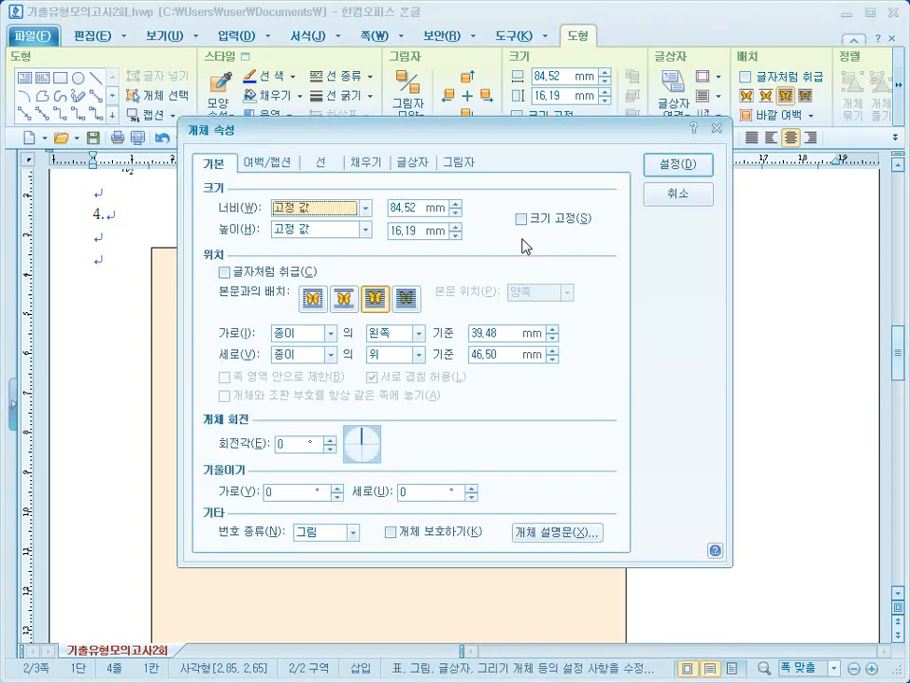
{"action": "left_click", "coordinate": [388, 209]}
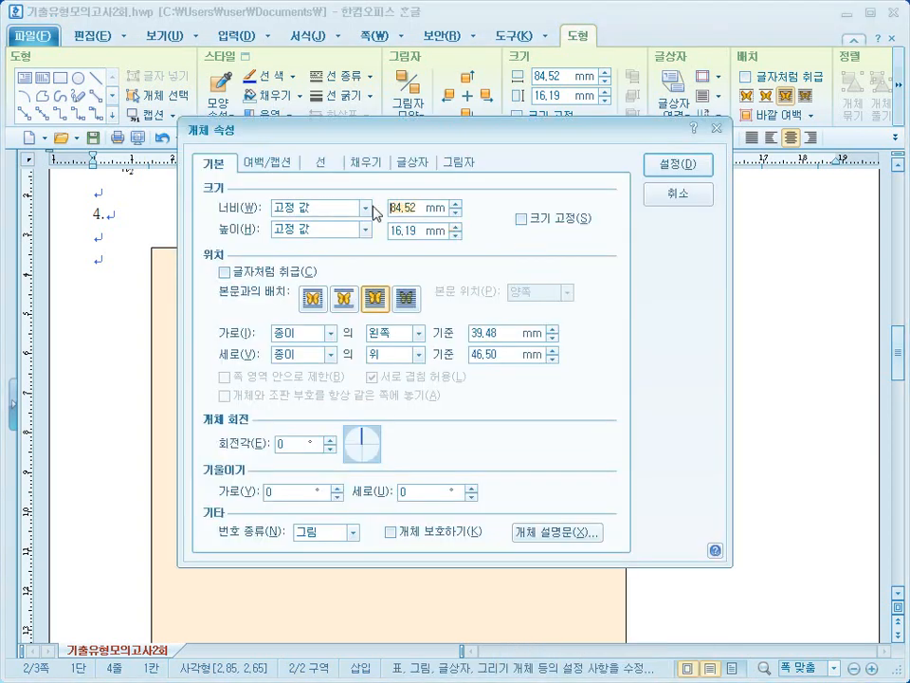
{"action": "type", "text": "115"}
{"action": "key", "text": "Tab"}
{"action": "key", "text": "Tab"}
{"action": "type", "text": "15"}
{"action": "left_click", "coordinate": [531, 219]}
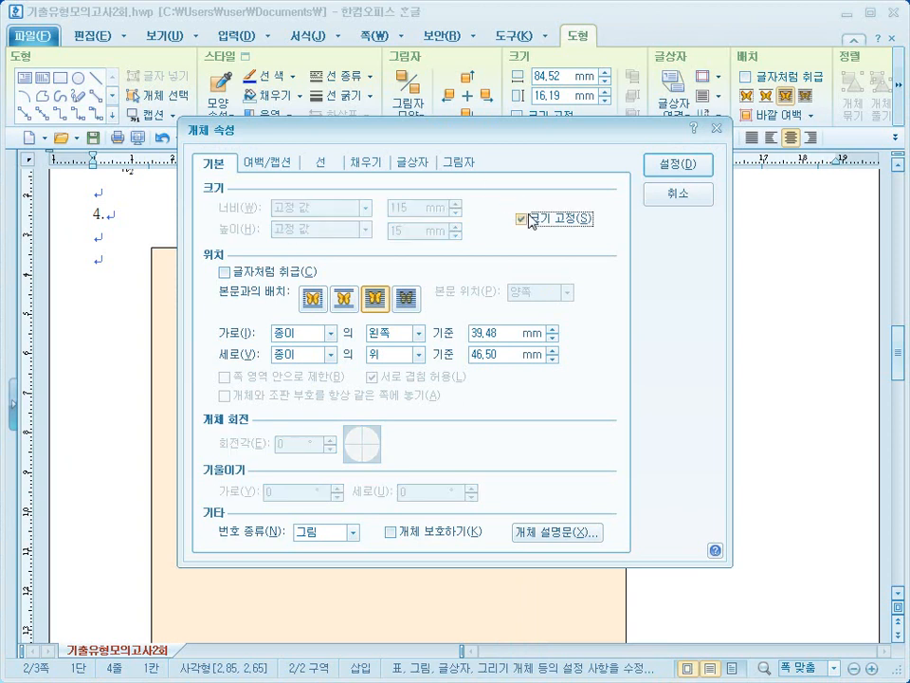
{"action": "left_click", "coordinate": [322, 163]}
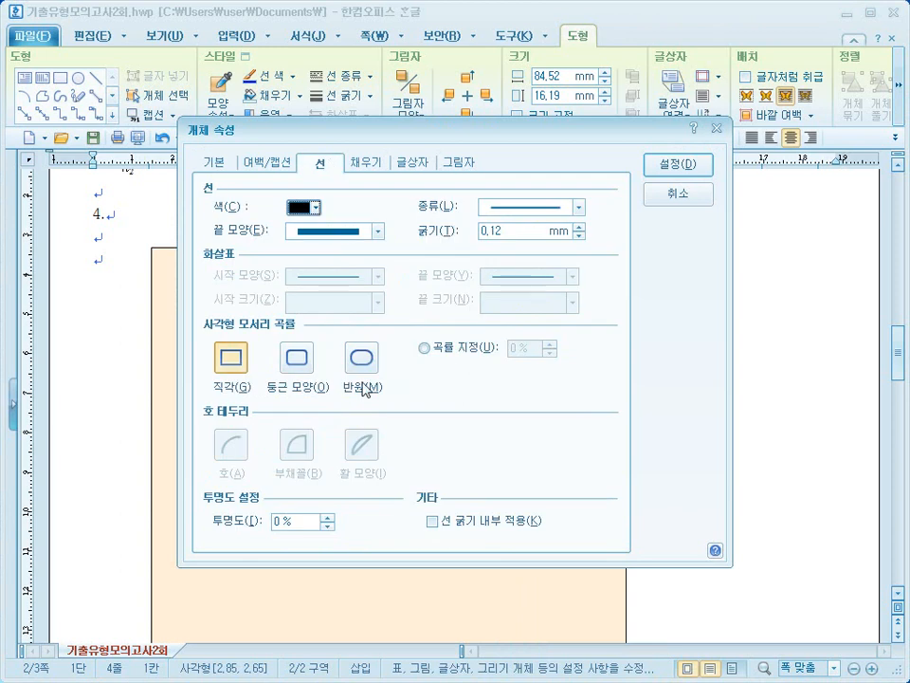
{"action": "left_click", "coordinate": [365, 380]}
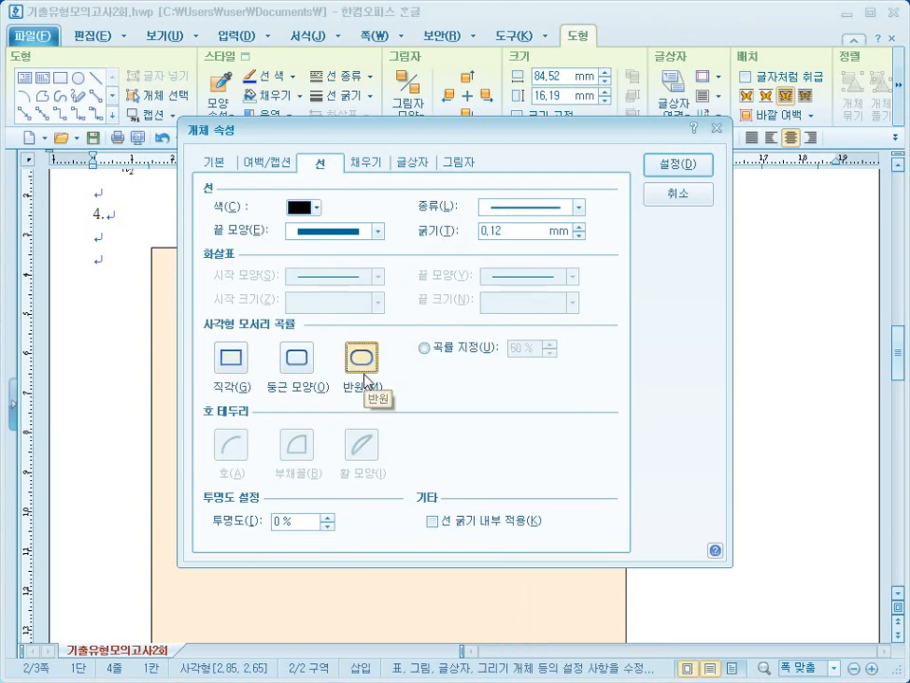
- Fill the title text box with solid blue and move it about 11 mm to the left over the rectangle's upper edge
{"action": "left_click", "coordinate": [366, 165]}
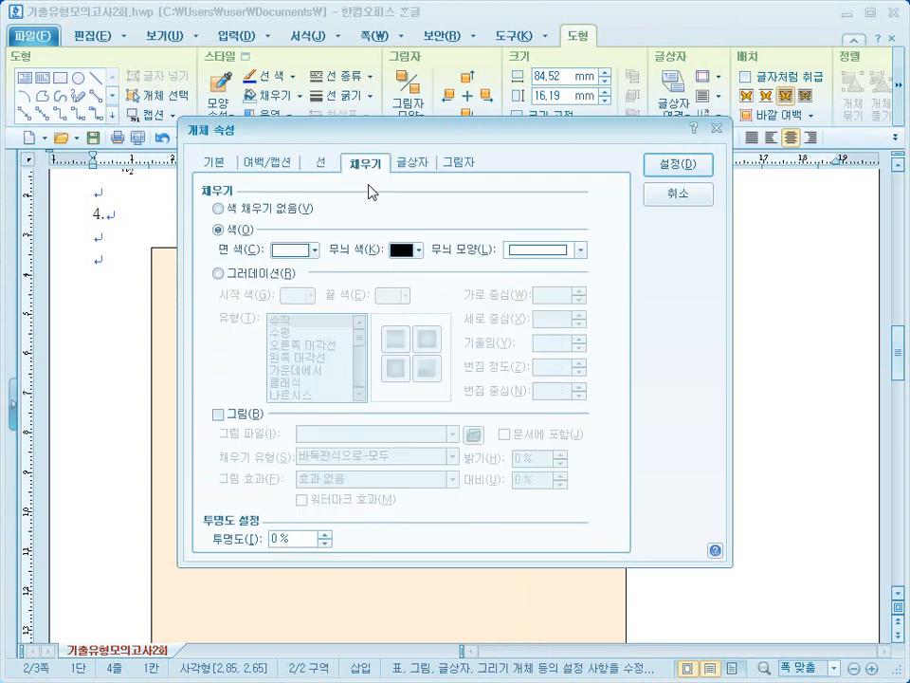
{"action": "left_click", "coordinate": [314, 253]}
{"action": "left_click", "coordinate": [349, 303]}
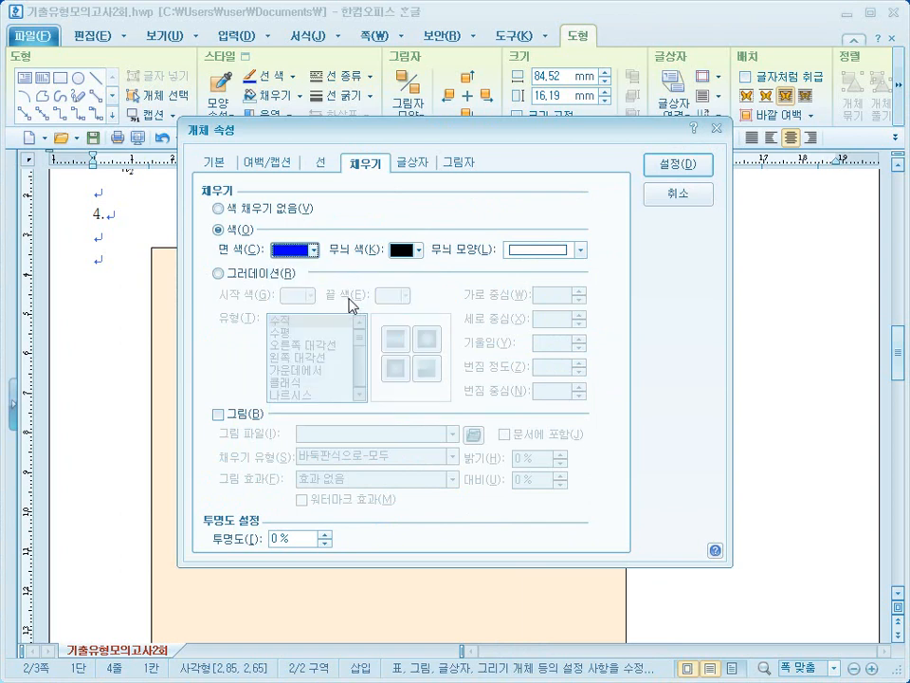
{"action": "left_click", "coordinate": [670, 166]}
{"action": "left_click_drag", "start_coordinate": [495, 274], "coordinate": [450, 277]}
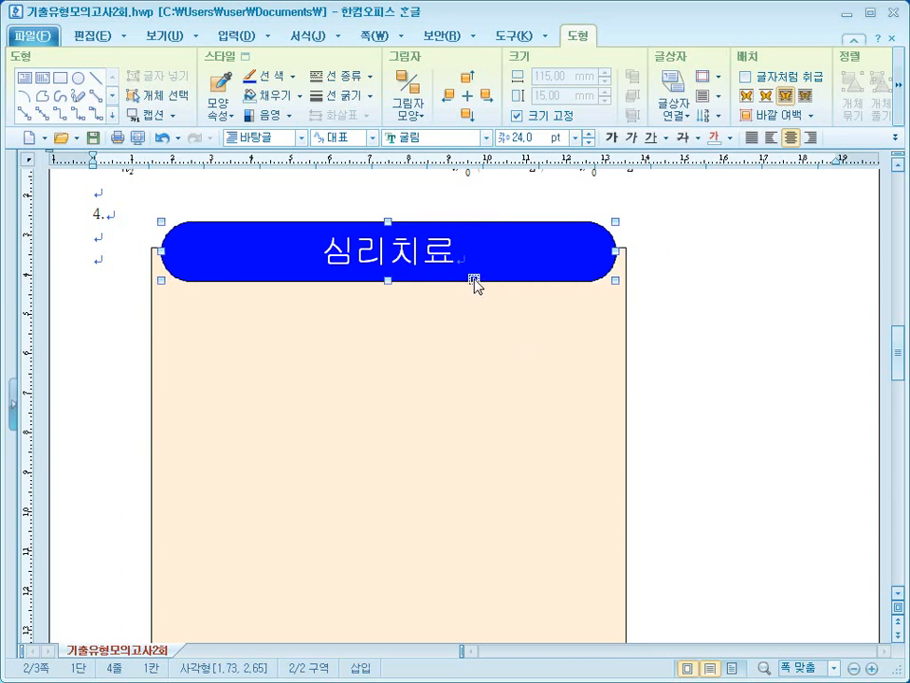
- Change the large background rectangle's fill to the palest blue shade and deselect it
{"action": "left_click", "coordinate": [481, 384]}
{"action": "right_click", "coordinate": [481, 383]}
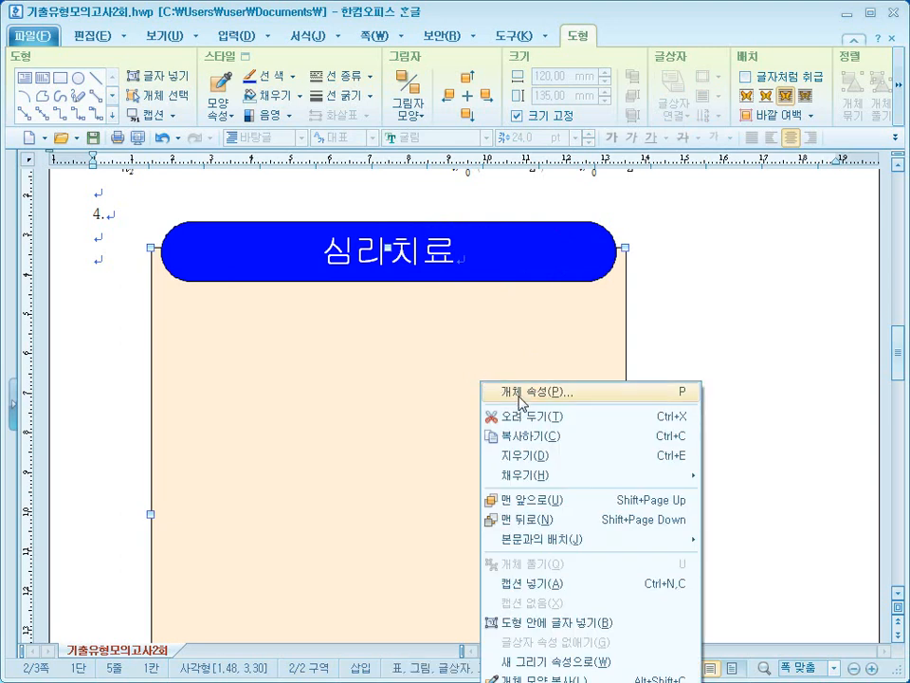
{"action": "left_click", "coordinate": [493, 390]}
{"action": "left_click", "coordinate": [316, 249]}
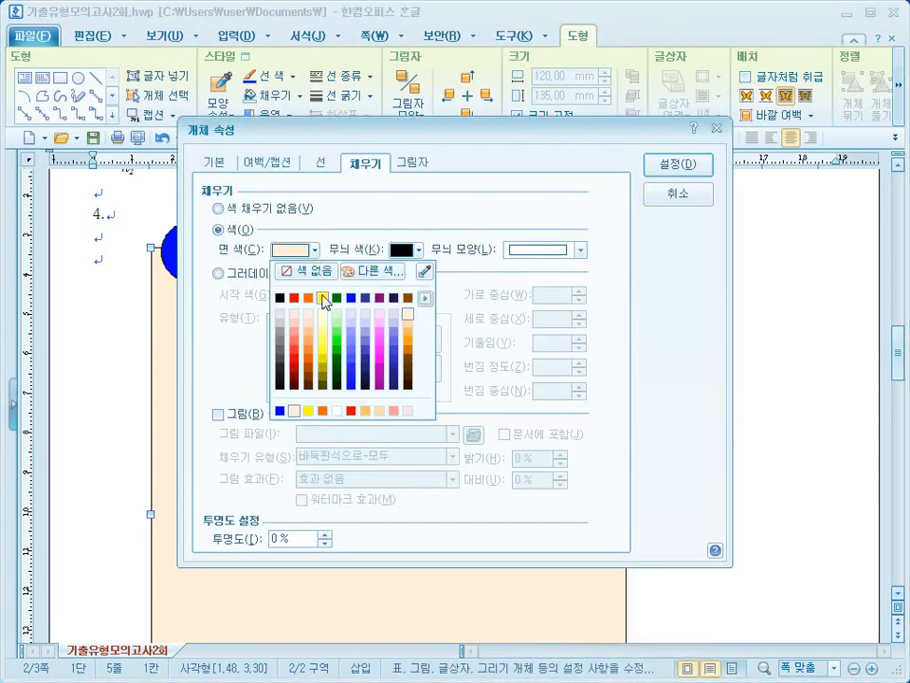
{"action": "left_click", "coordinate": [354, 319]}
{"action": "left_click", "coordinate": [678, 164]}
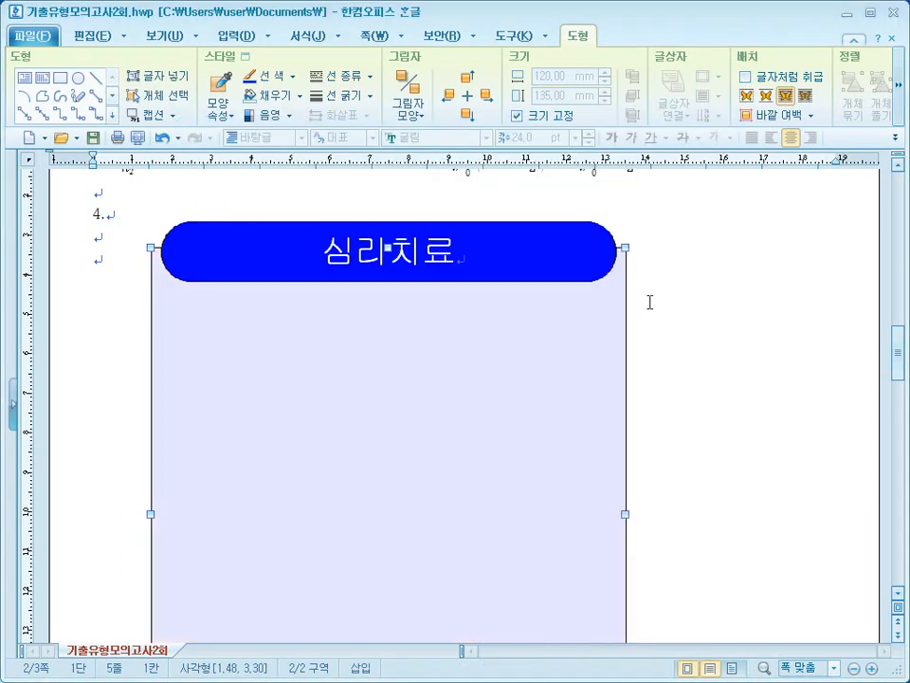
{"action": "left_click", "coordinate": [675, 364]}
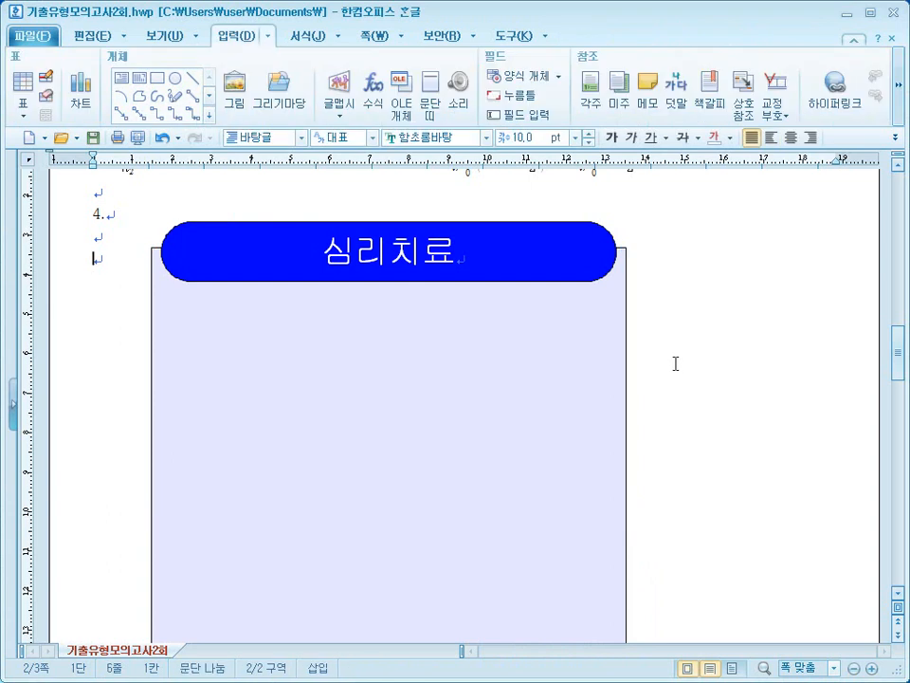
- Draw a rectangle about 51 by 67 mm inside the background rectangle below the title, with a light blue fill darker than the background
{"action": "scroll", "coordinate": [675, 363], "scroll_direction": "down", "scroll_amount": 1}
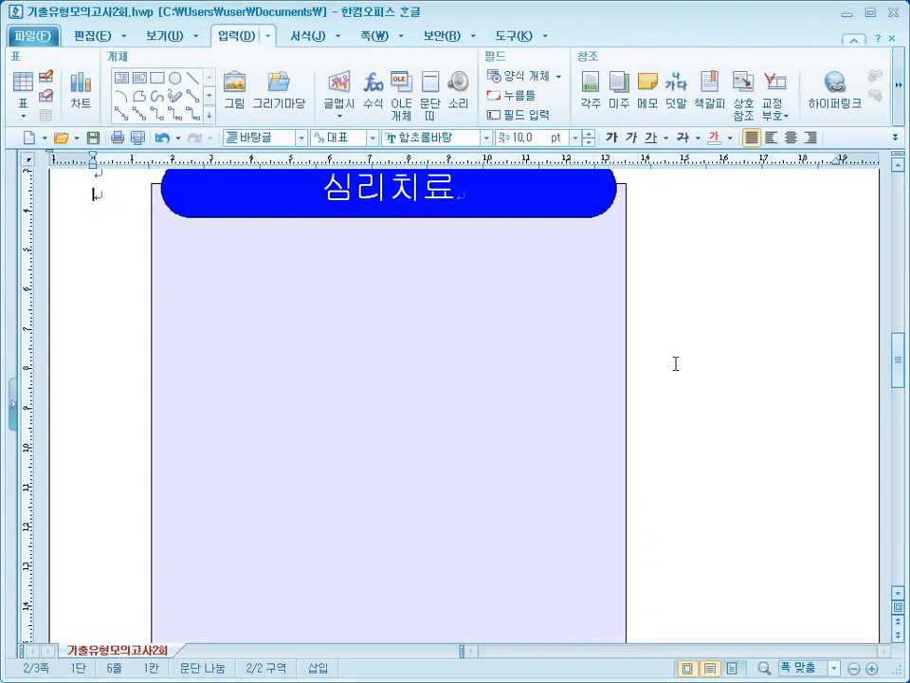
{"action": "left_click", "coordinate": [157, 84]}
{"action": "left_click_drag", "start_coordinate": [278, 273], "coordinate": [480, 538]}
{"action": "right_click", "coordinate": [415, 343]}
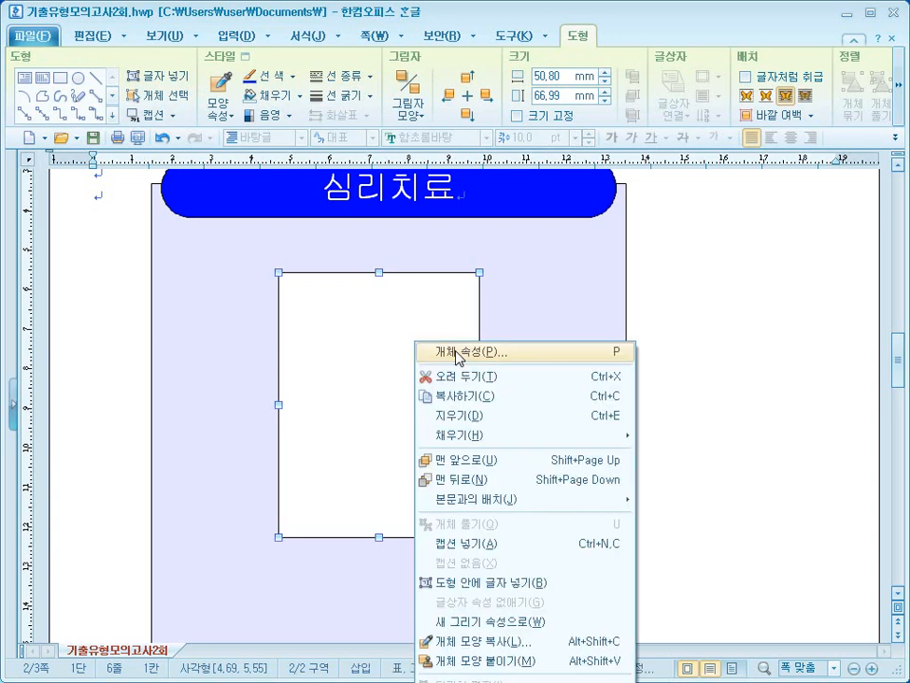
{"action": "left_click", "coordinate": [460, 353]}
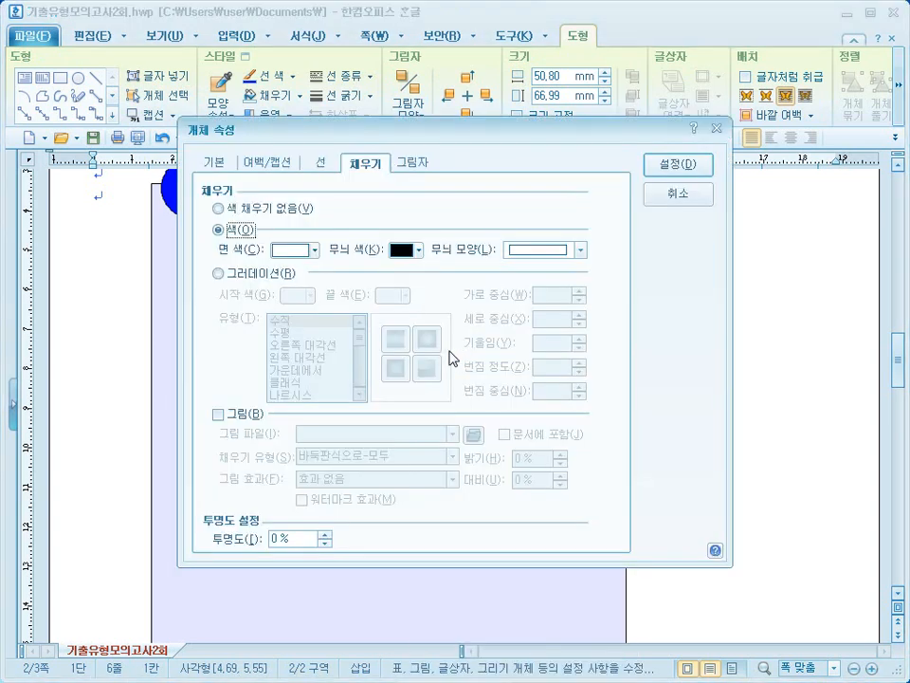
{"action": "left_click", "coordinate": [314, 250]}
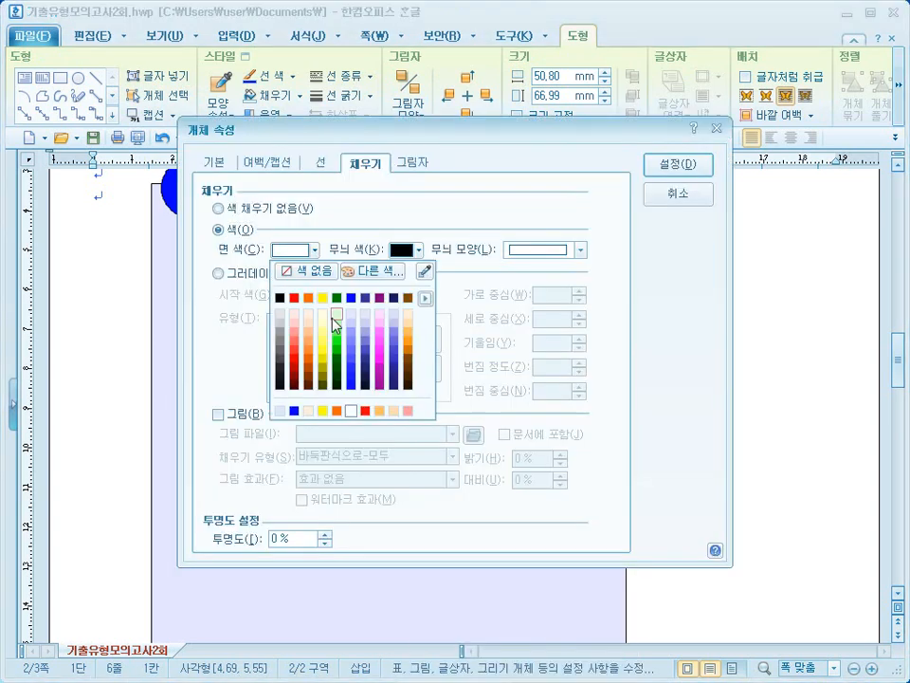
{"action": "left_click", "coordinate": [352, 334]}
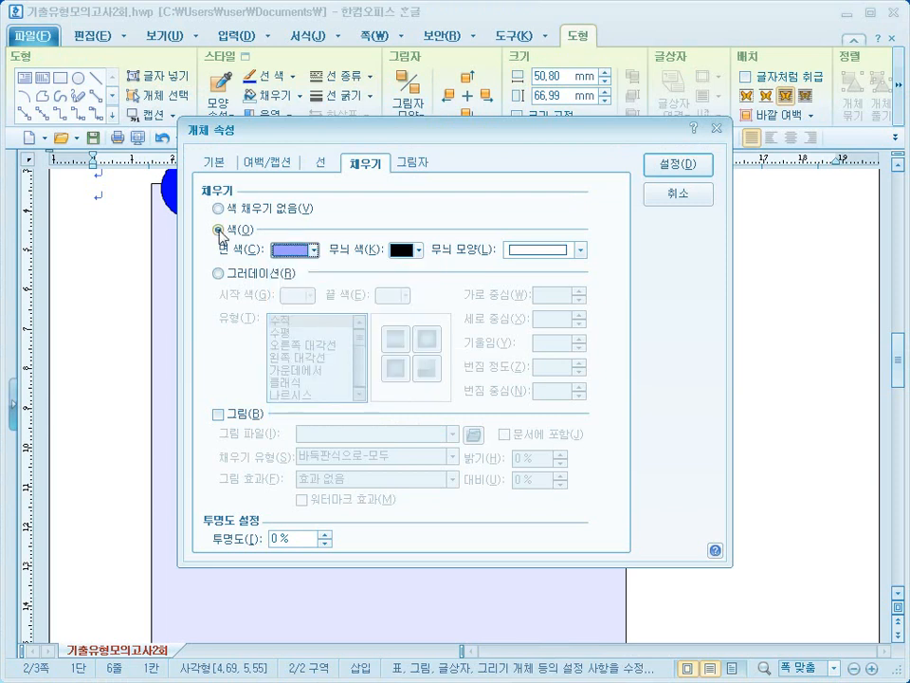
- Fix the inner rectangle's size at 60 mm wide by 120 mm high and give it rounded (둥근 모양) corners
{"action": "left_click", "coordinate": [211, 163]}
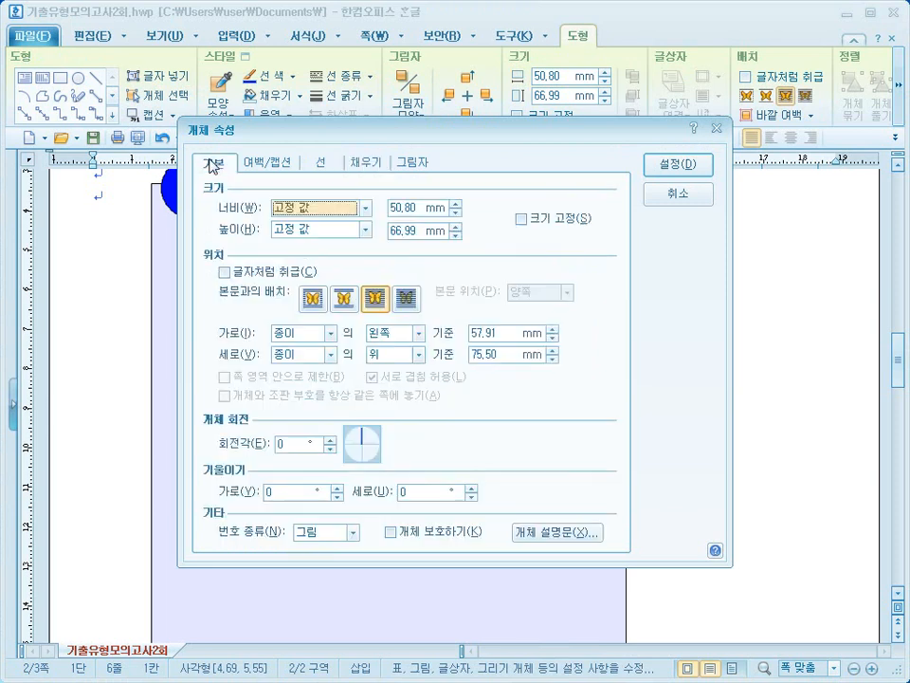
{"action": "left_click", "coordinate": [418, 208]}
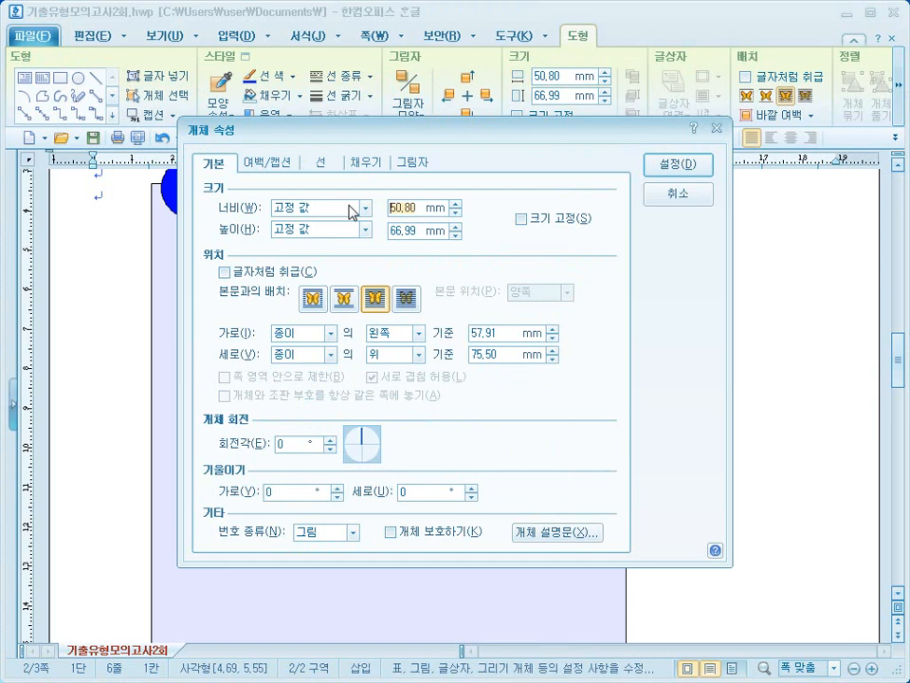
{"action": "type", "text": "60"}
{"action": "left_click", "coordinate": [415, 230]}
{"action": "type", "text": "1"}
{"action": "left_click", "coordinate": [521, 218]}
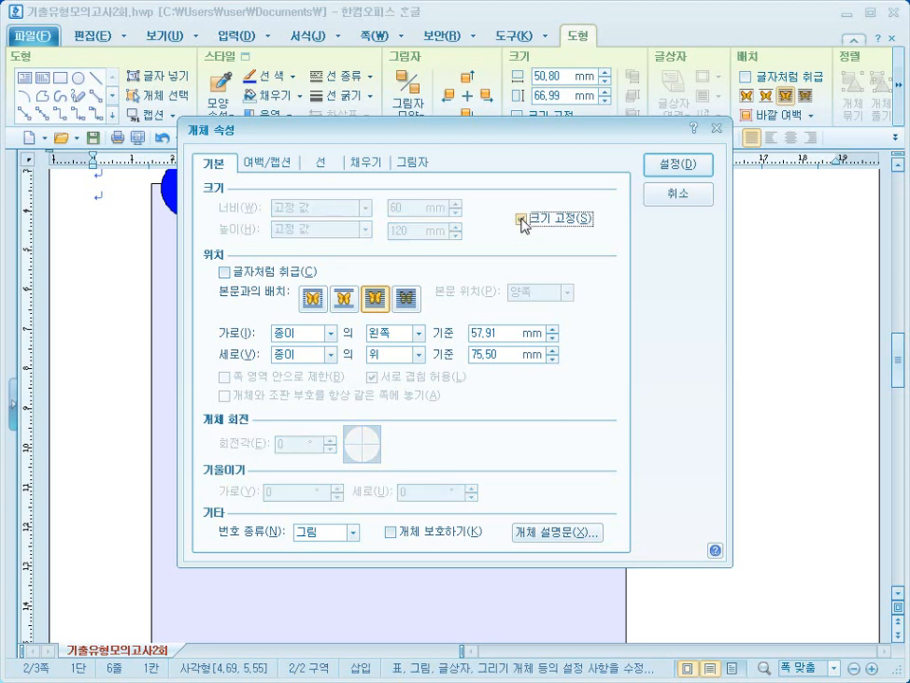
{"action": "left_click", "coordinate": [323, 162]}
{"action": "left_click", "coordinate": [299, 364]}
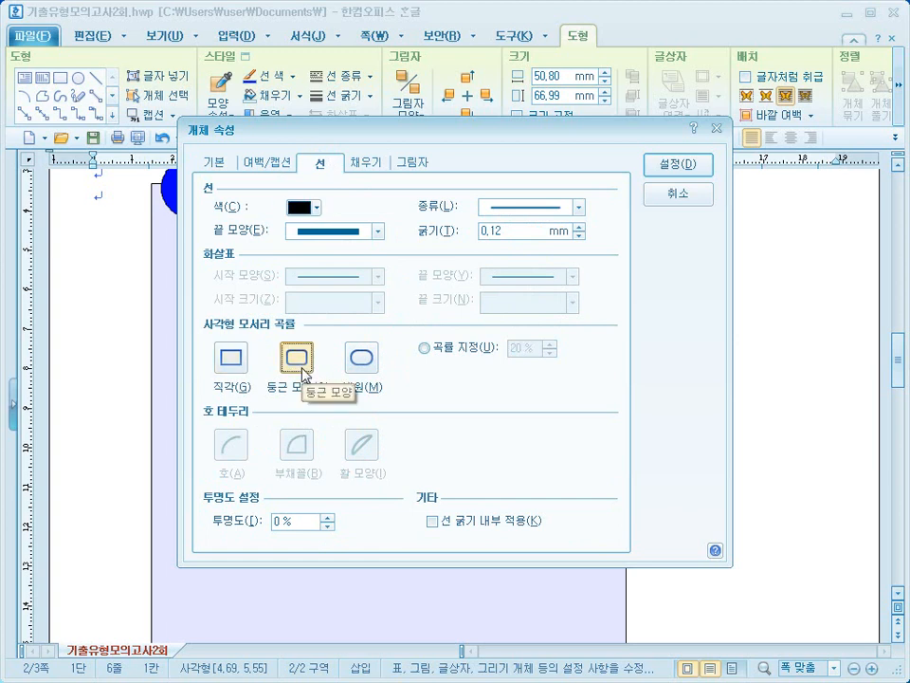
{"action": "left_click", "coordinate": [690, 171]}
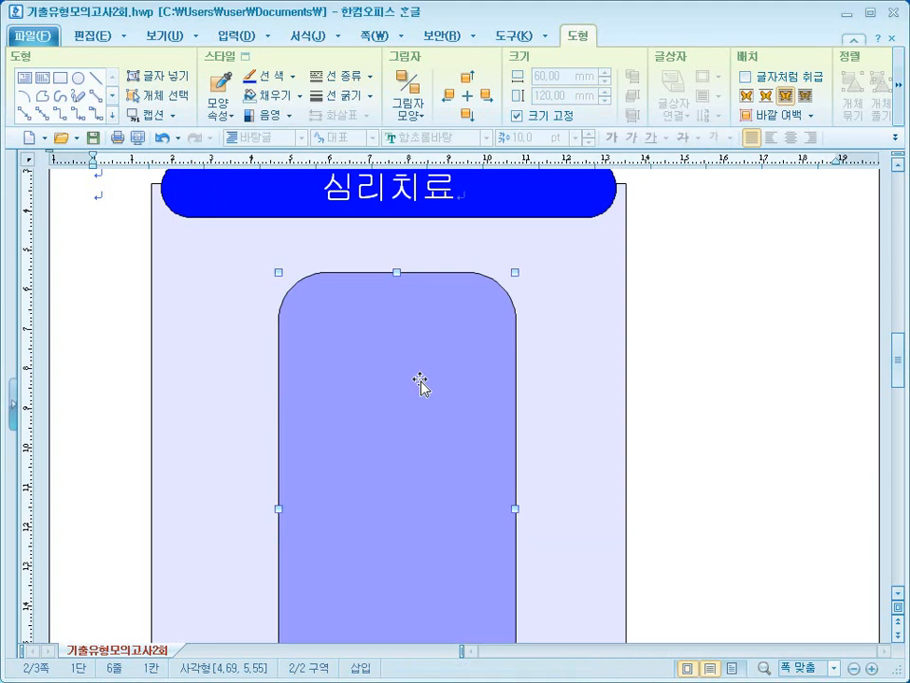
- Move the rounded rectangle up about 11 mm to just below the title box, roughly centred in the background, and deselect it
{"action": "left_click_drag", "start_coordinate": [414, 388], "coordinate": [401, 352]}
{"action": "scroll", "coordinate": [473, 387], "scroll_direction": "down", "scroll_amount": 3}
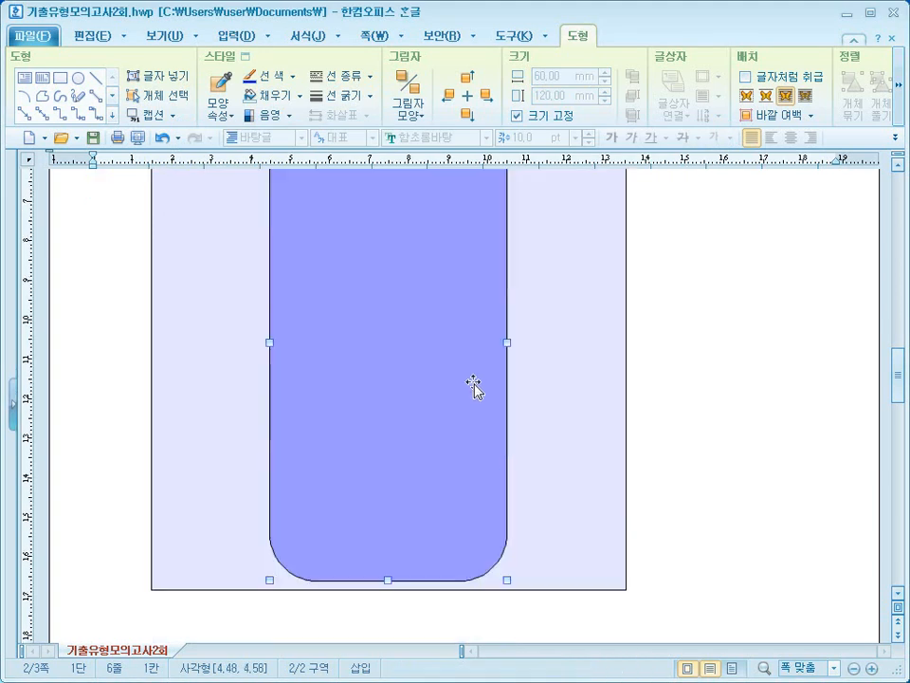
{"action": "scroll", "coordinate": [473, 387], "scroll_direction": "up", "scroll_amount": 3}
{"action": "left_click_drag", "start_coordinate": [470, 393], "coordinate": [455, 387]}
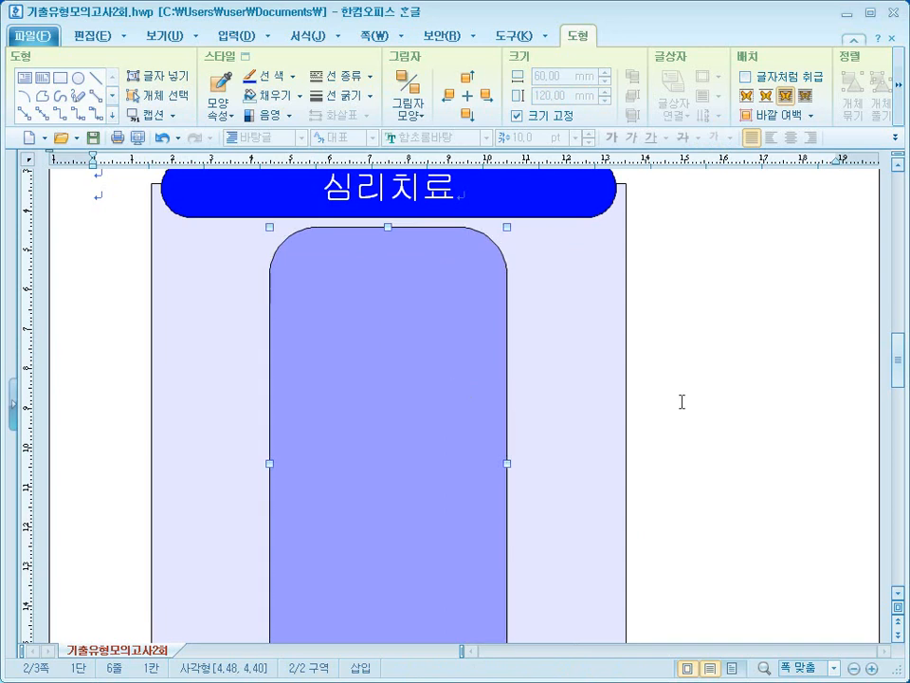
{"action": "scroll", "coordinate": [697, 404], "scroll_direction": "down", "scroll_amount": 2}
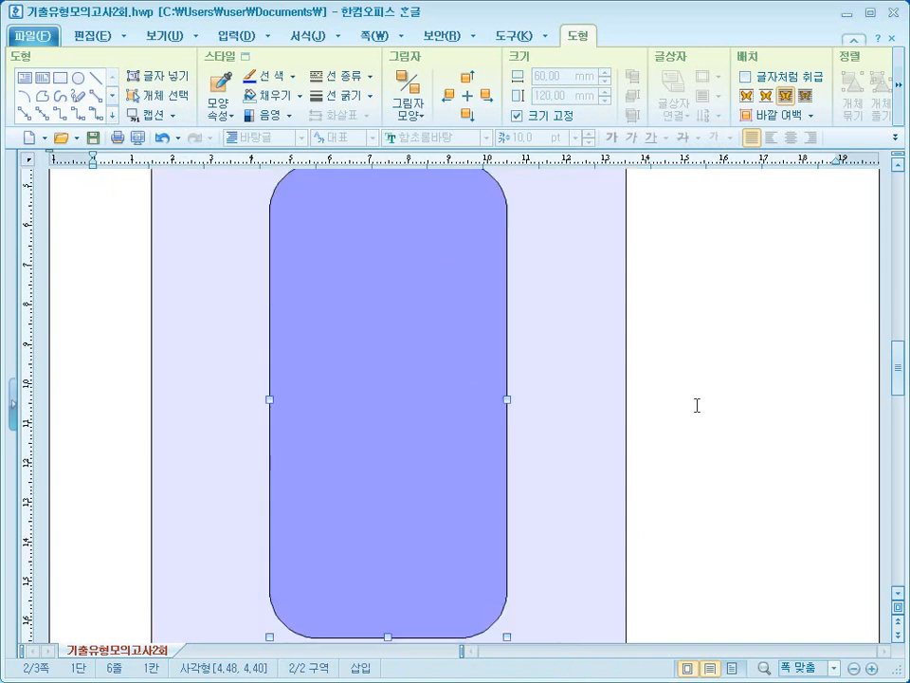
{"action": "left_click_drag", "start_coordinate": [468, 317], "coordinate": [472, 319]}
{"action": "scroll", "coordinate": [371, 386], "scroll_direction": "up", "scroll_amount": 2}
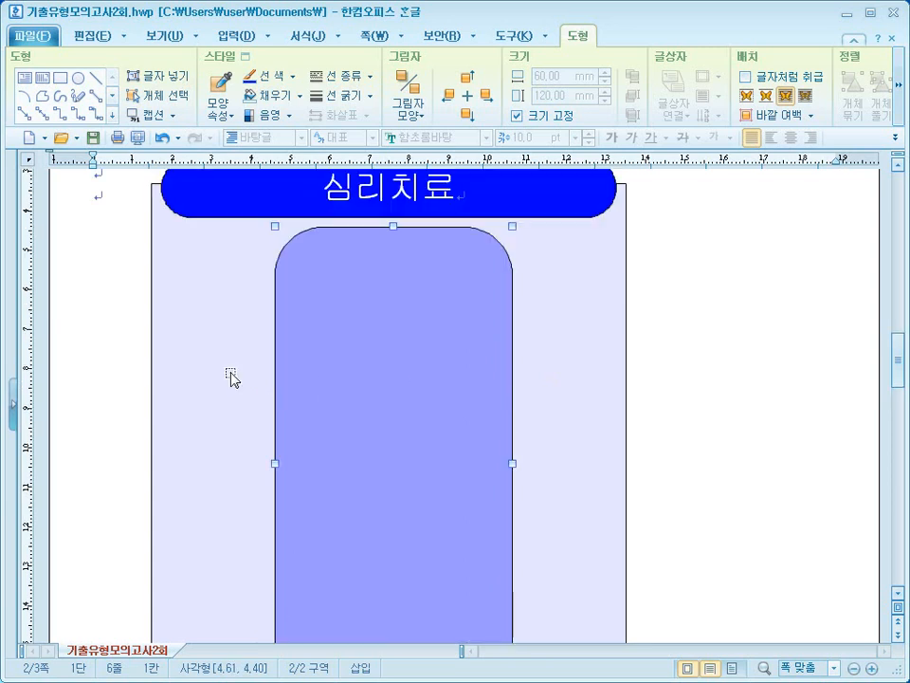
{"action": "left_click", "coordinate": [744, 354]}
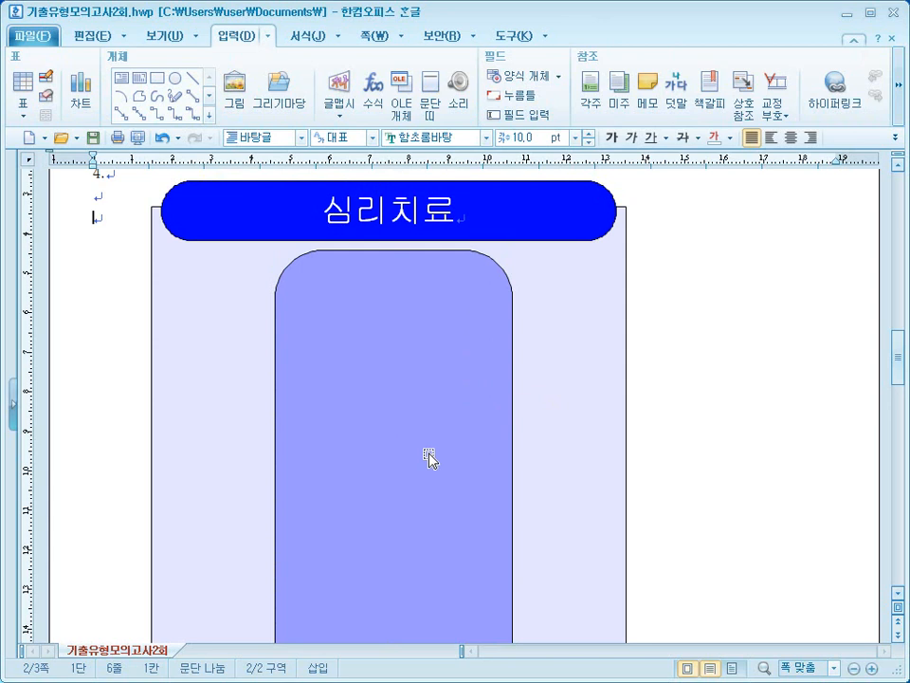
- Draw a small rectangle in the background area beside the rounded rectangle's upper end and fix its size at 15 mm by 15 mm
{"action": "left_click", "coordinate": [158, 78]}
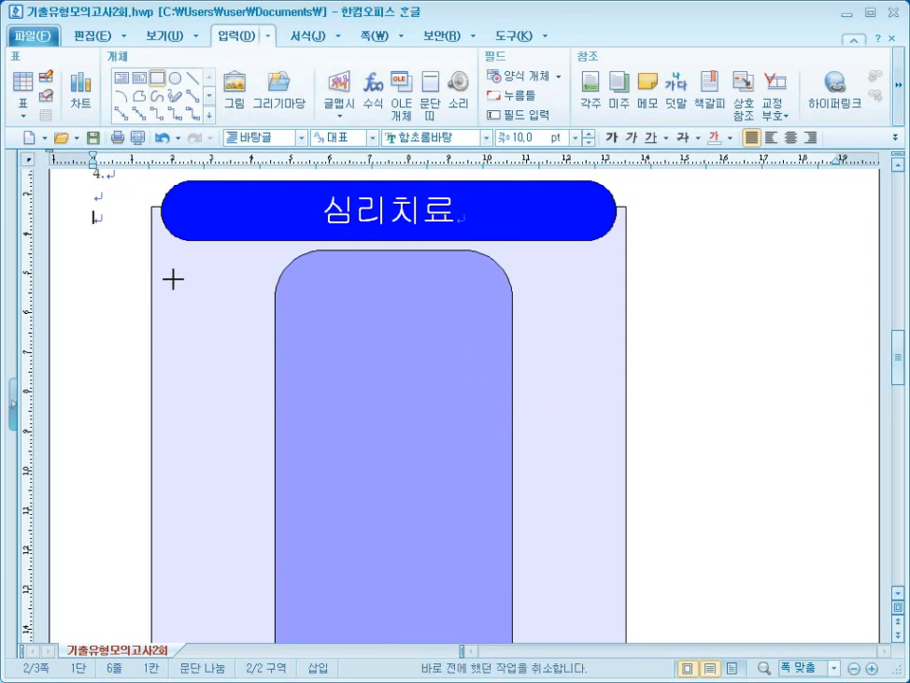
{"action": "left_click_drag", "start_coordinate": [175, 275], "coordinate": [228, 298]}
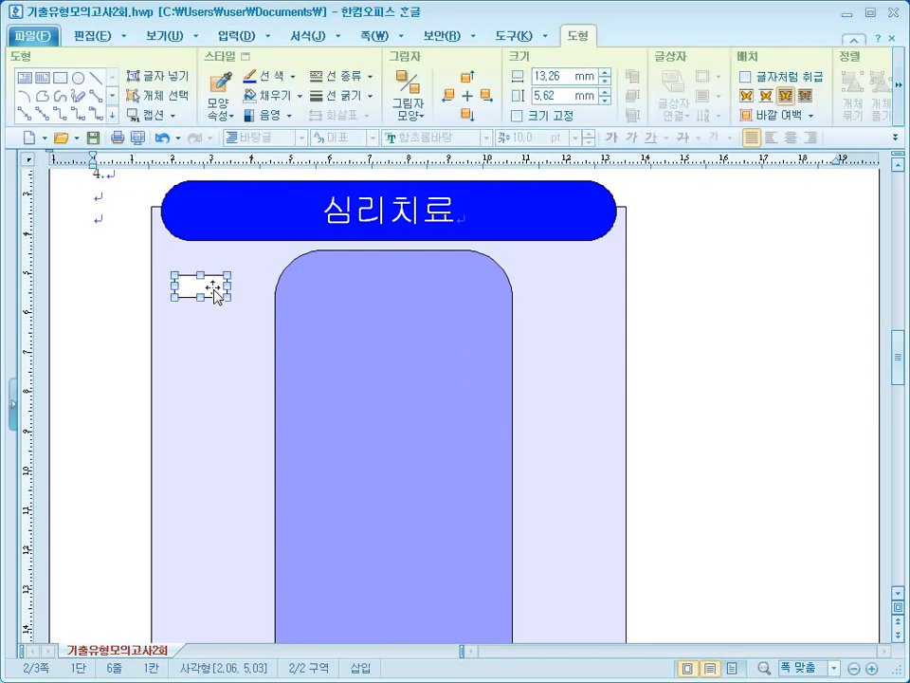
{"action": "right_click", "coordinate": [225, 289]}
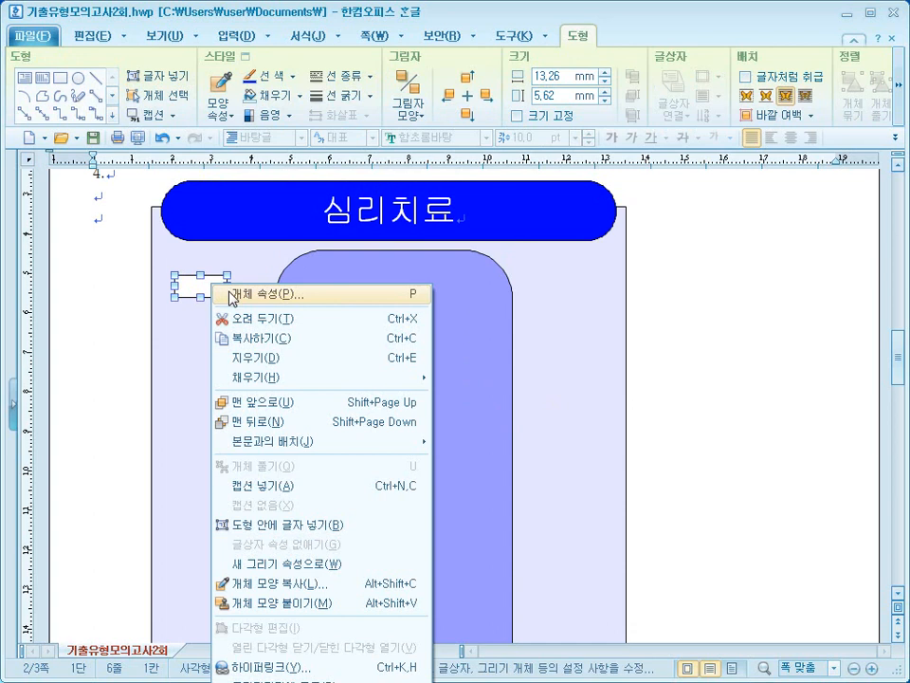
{"action": "left_click", "coordinate": [232, 295]}
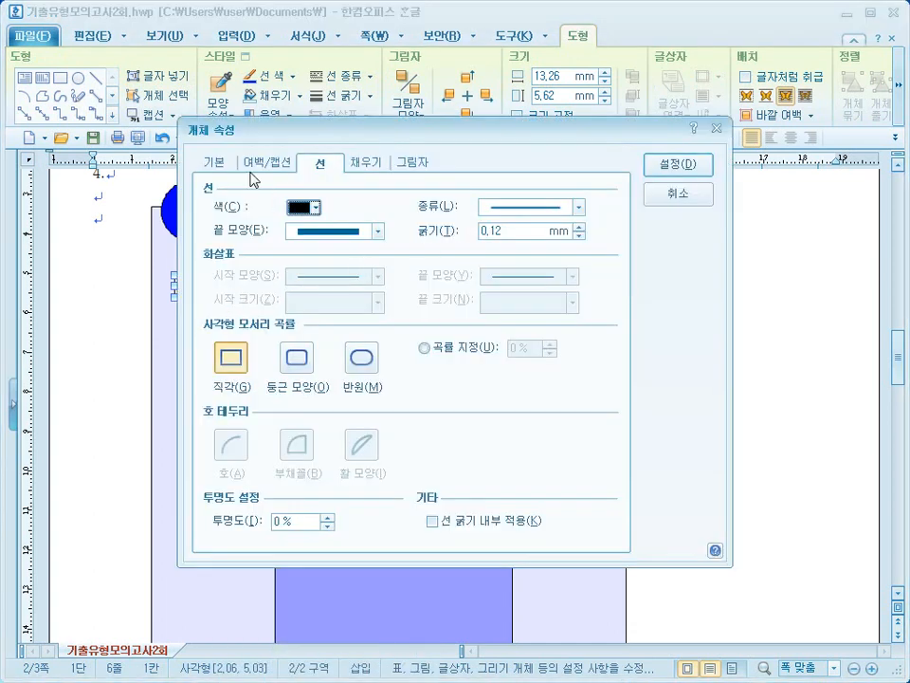
{"action": "left_click", "coordinate": [214, 162]}
{"action": "left_click", "coordinate": [405, 208]}
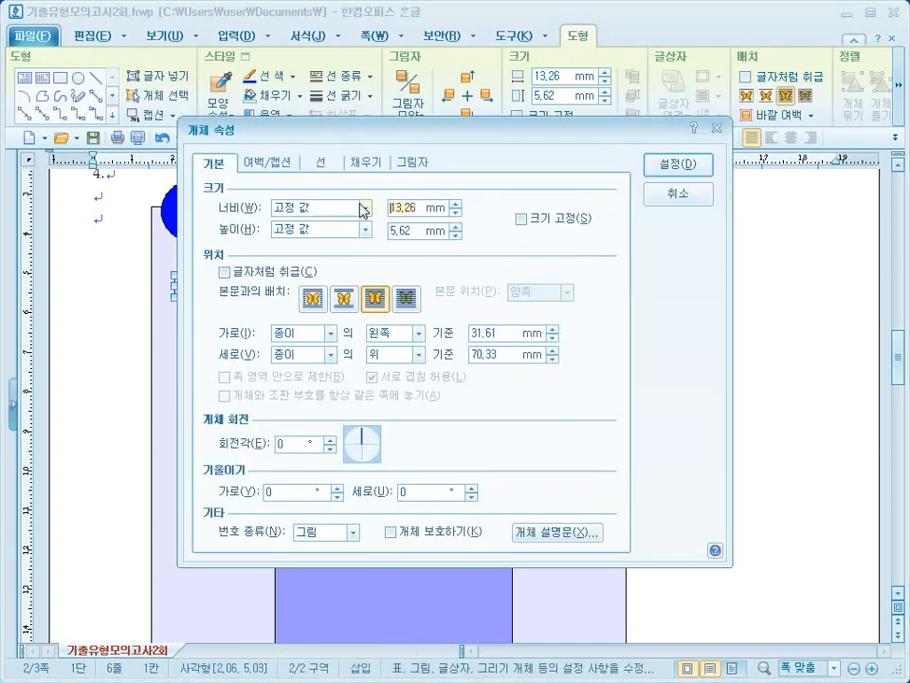
{"action": "type", "text": "15"}
{"action": "key", "text": "Tab"}
{"action": "key", "text": "Tab"}
{"action": "type", "text": "1"}
{"action": "left_click", "coordinate": [575, 229]}
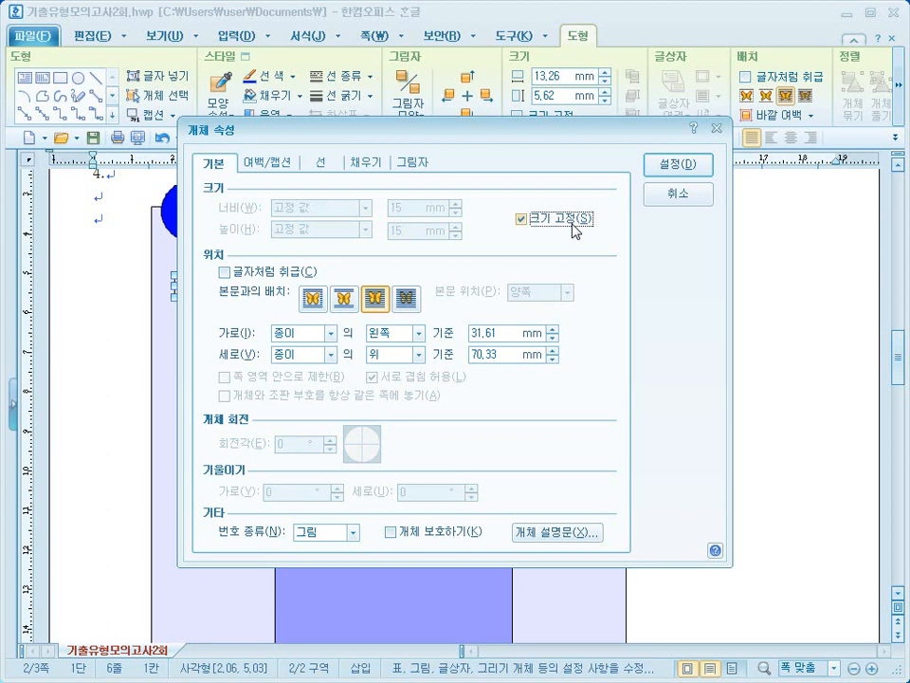
- Fill the small rectangle with dark green and apply the properties
{"action": "left_click", "coordinate": [368, 164]}
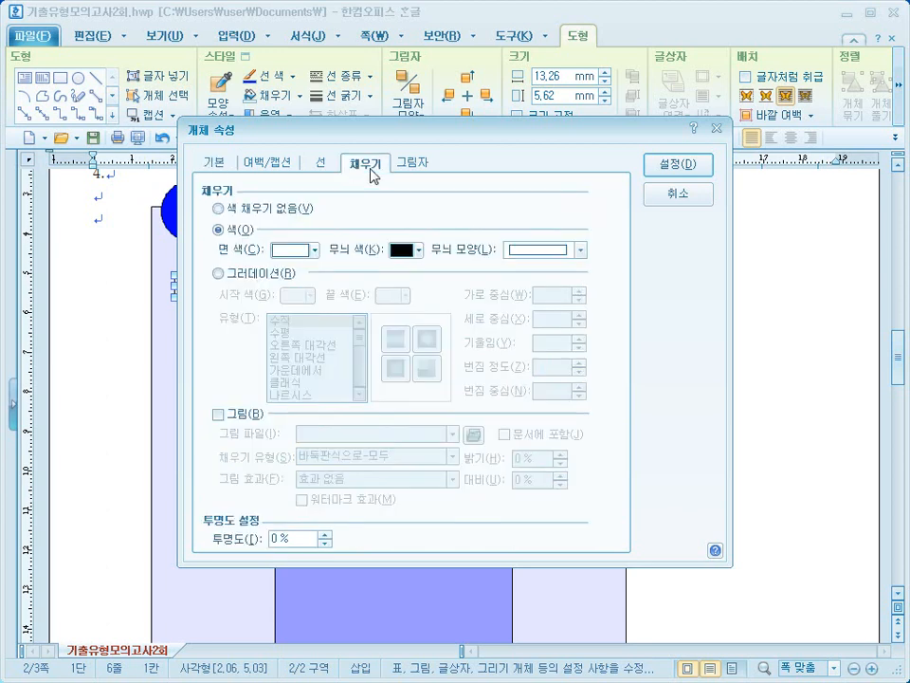
{"action": "left_click", "coordinate": [317, 248]}
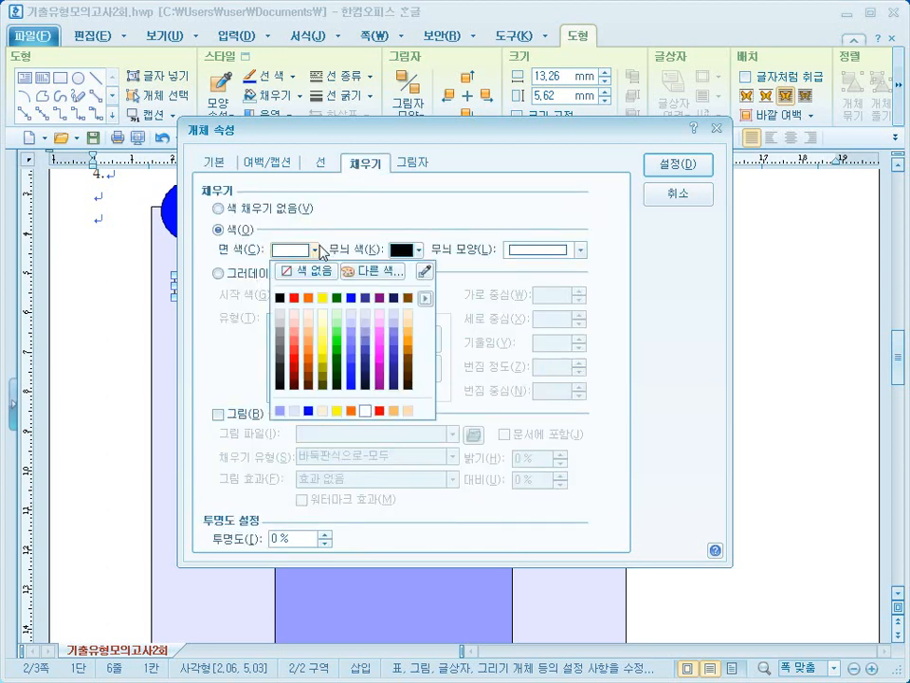
{"action": "left_click", "coordinate": [336, 299]}
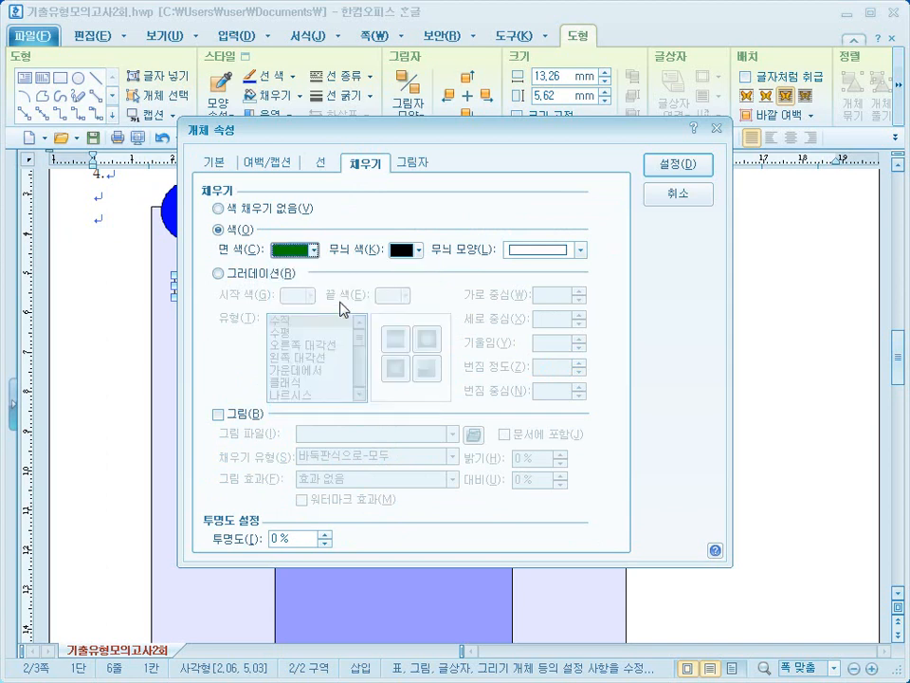
{"action": "left_click", "coordinate": [689, 171]}
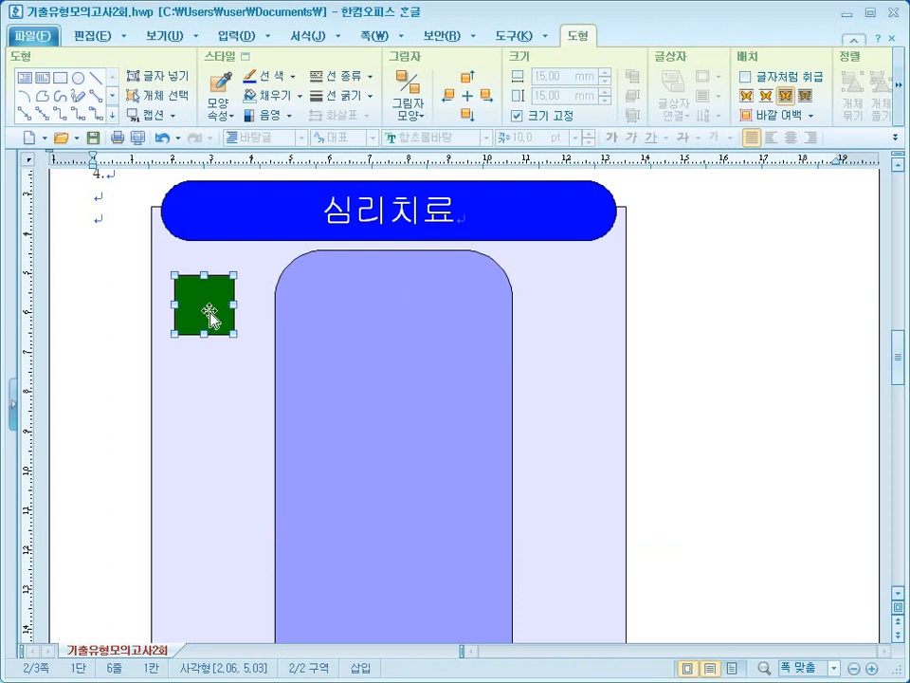
- Fix the green rectangle's height at 5 mm, keeping its width, and shift it about 1.6 mm right and 1.4 mm down
{"action": "right_click", "coordinate": [209, 304]}
{"action": "left_click", "coordinate": [223, 312]}
{"action": "left_click", "coordinate": [220, 165]}
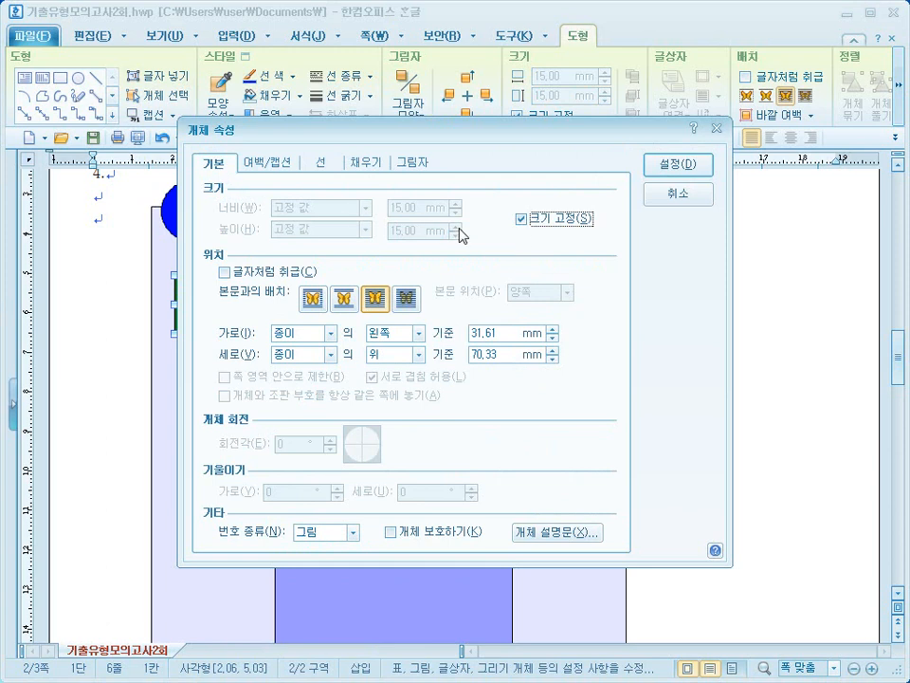
{"action": "left_click", "coordinate": [521, 219]}
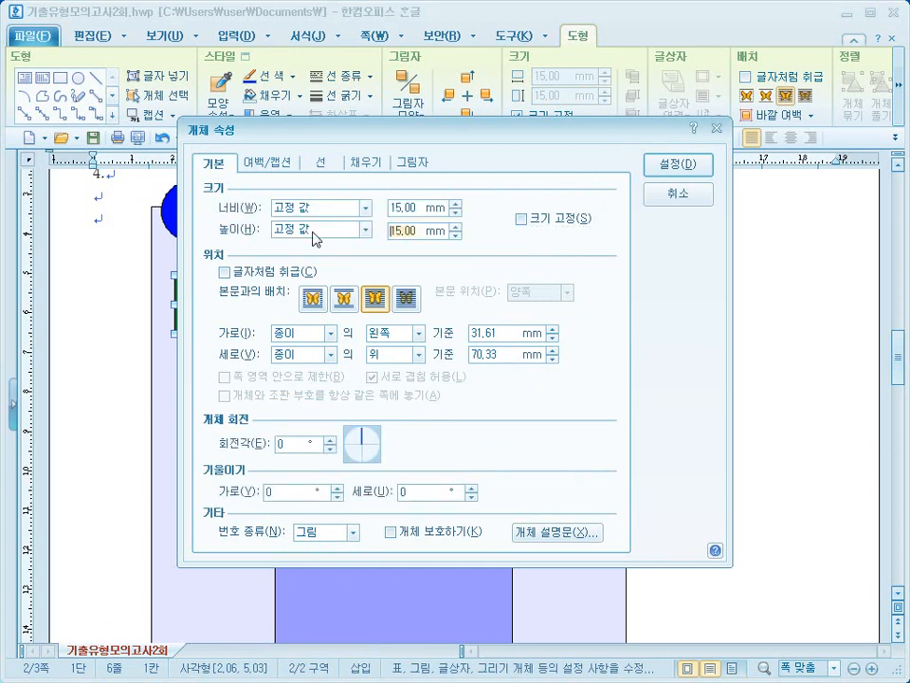
{"action": "type", "text": "5"}
{"action": "left_click", "coordinate": [531, 219]}
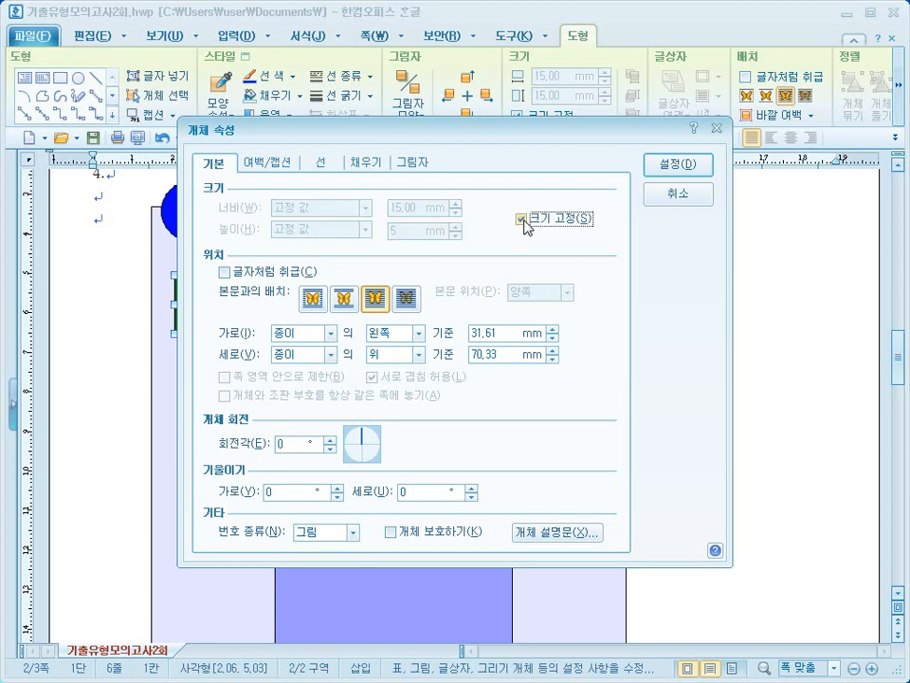
{"action": "left_click", "coordinate": [678, 164]}
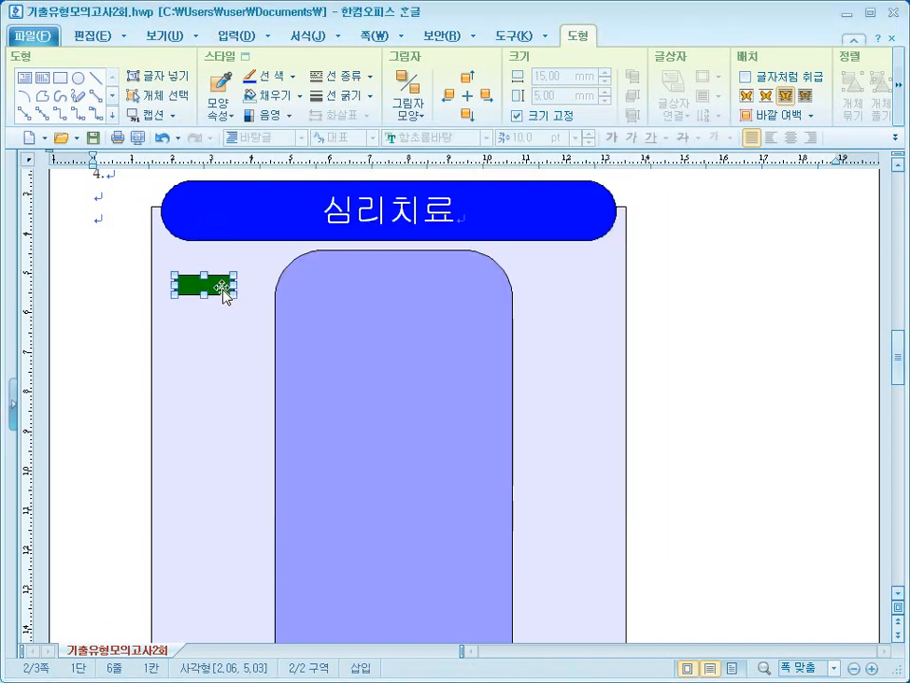
{"action": "left_click_drag", "start_coordinate": [222, 288], "coordinate": [230, 302]}
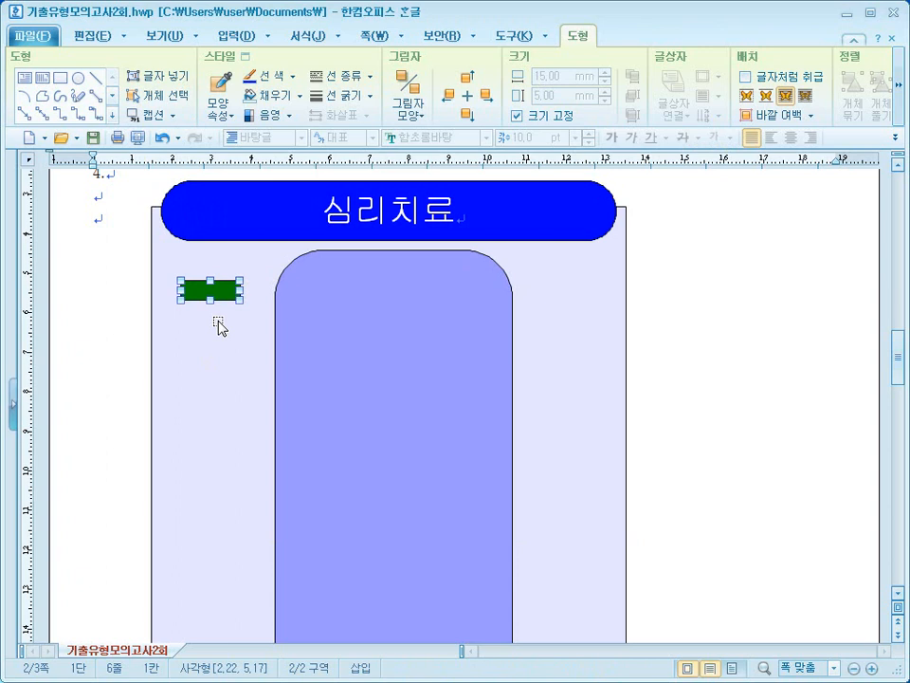
- Draw a rectangle about 11 by 10 mm overlapping the green bar's lower part and fix its size at 13 mm by 13 mm
{"action": "left_click", "coordinate": [59, 86]}
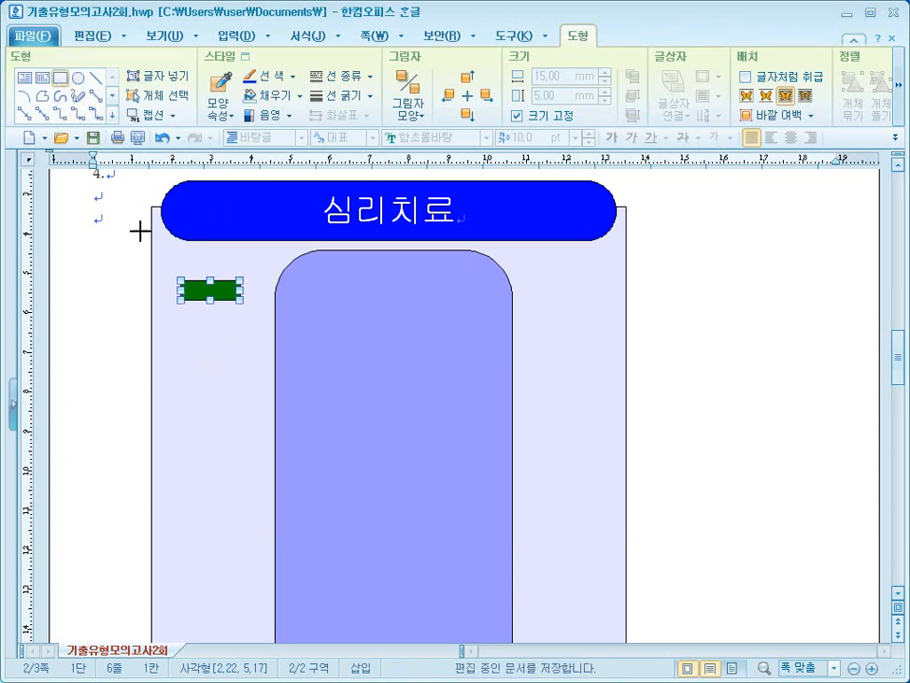
{"action": "left_click_drag", "start_coordinate": [186, 290], "coordinate": [232, 332]}
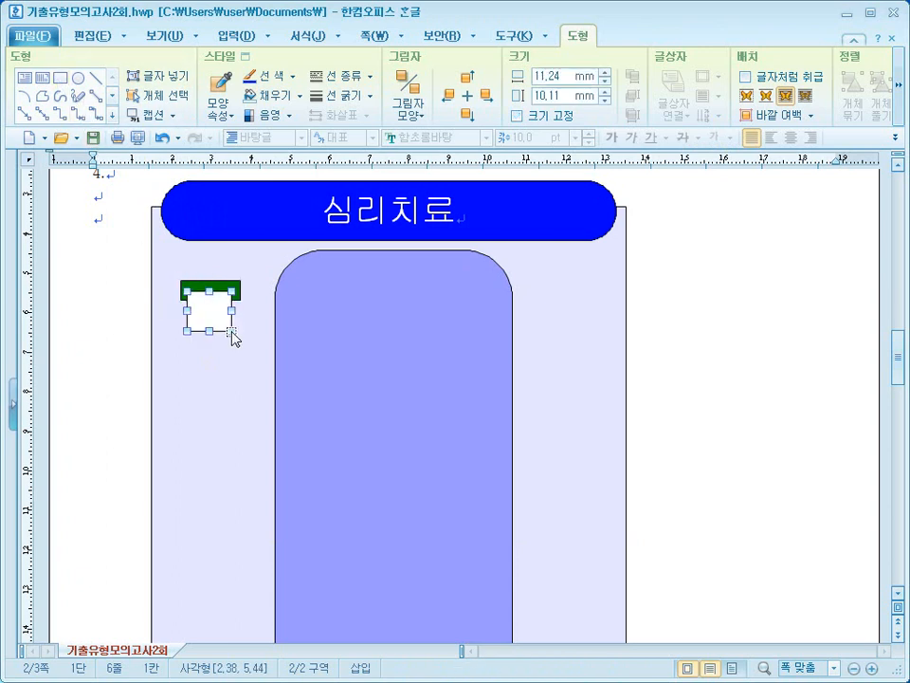
{"action": "right_click", "coordinate": [209, 301]}
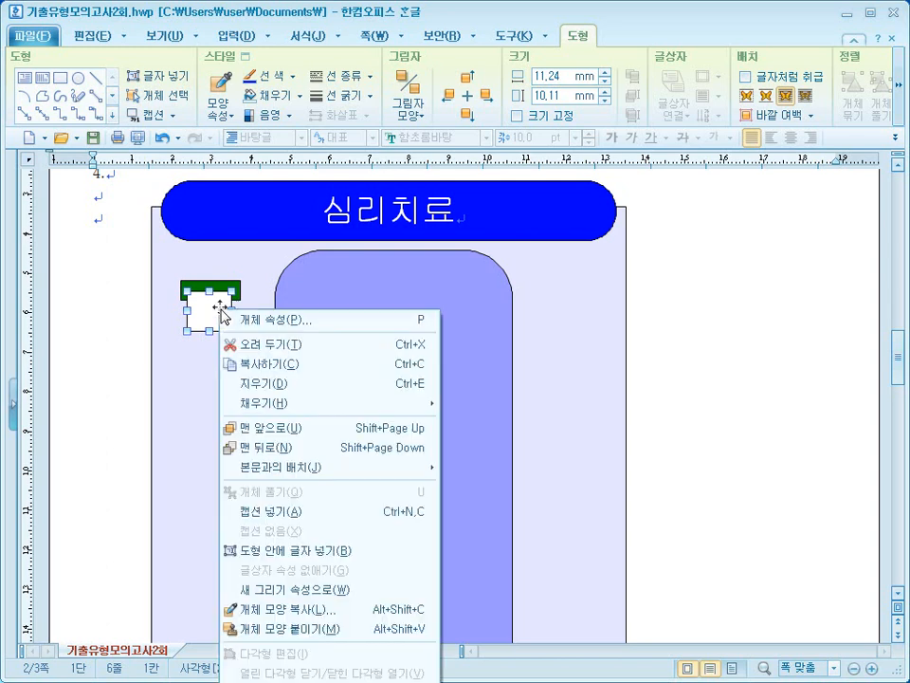
{"action": "left_click", "coordinate": [256, 319]}
{"action": "key", "text": "Tab"}
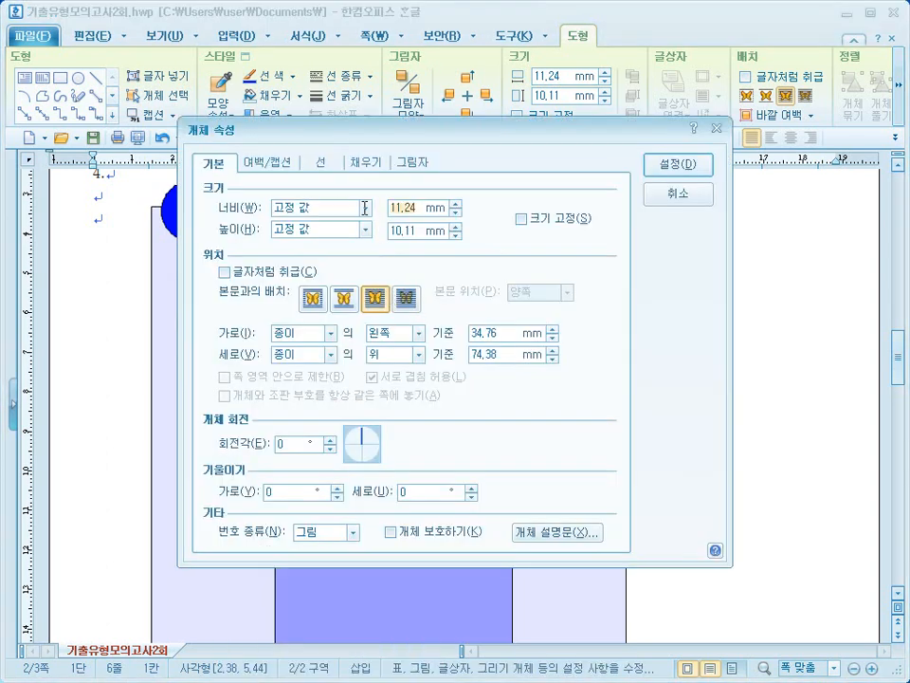
{"action": "type", "text": "13"}
{"action": "key", "text": "Tab"}
{"action": "key", "text": "Tab"}
{"action": "type", "text": "13"}
{"action": "left_click", "coordinate": [551, 221]}
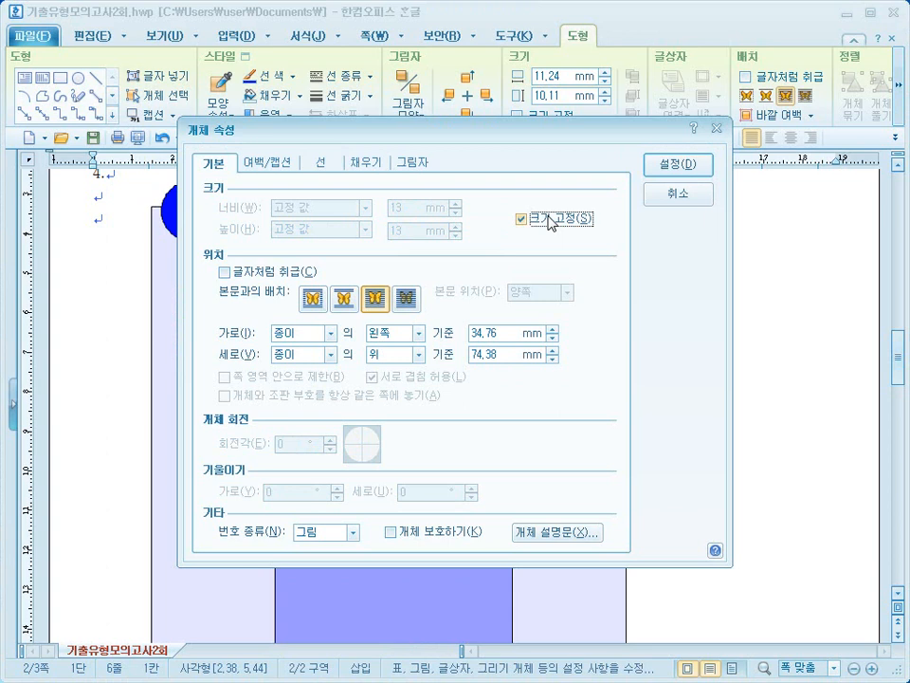
- Give the 13 mm square a white fill and rounded (둥근 모양) corners, and move it up about 1.6 mm over the green bar
{"action": "left_click", "coordinate": [370, 165]}
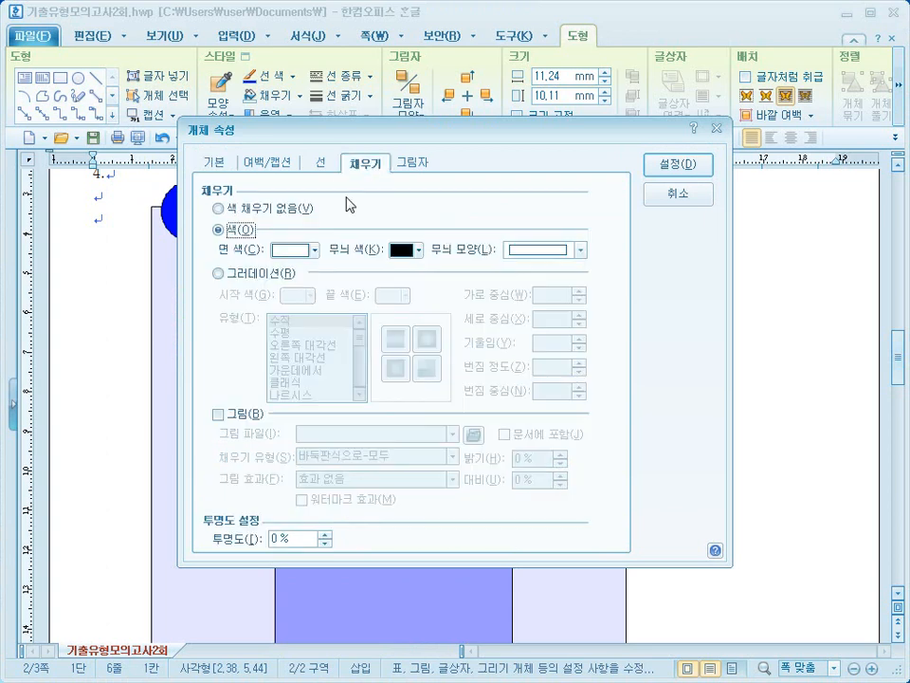
{"action": "left_click", "coordinate": [315, 251]}
{"action": "left_click", "coordinate": [379, 411]}
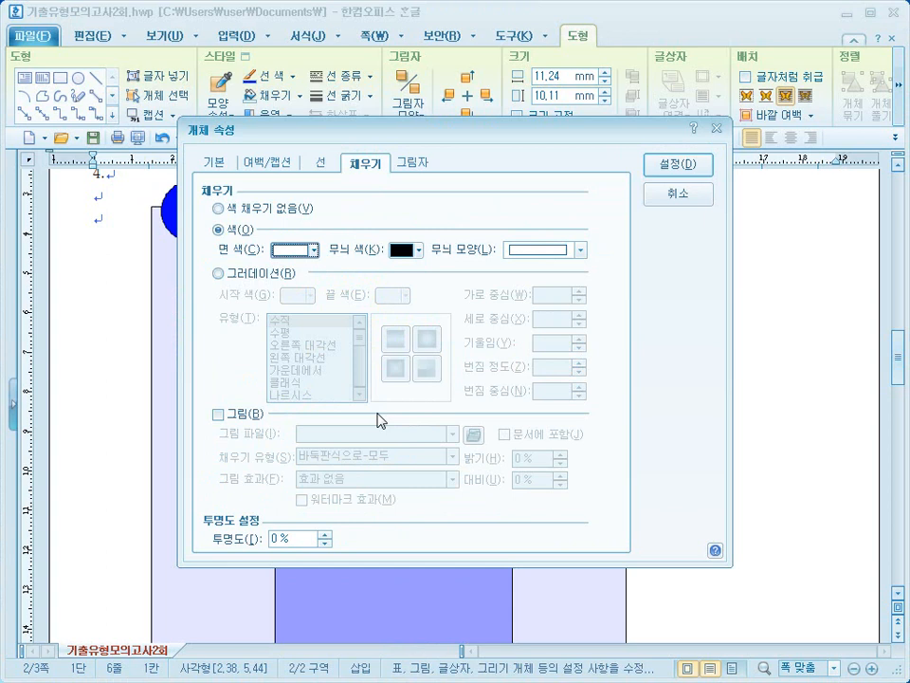
{"action": "left_click", "coordinate": [320, 167]}
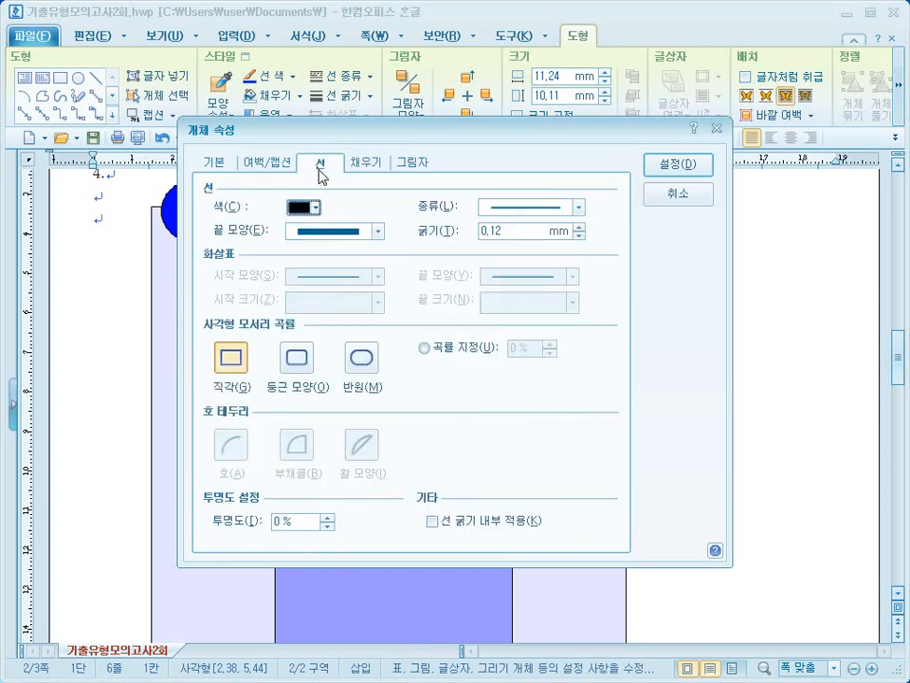
{"action": "left_click", "coordinate": [298, 368]}
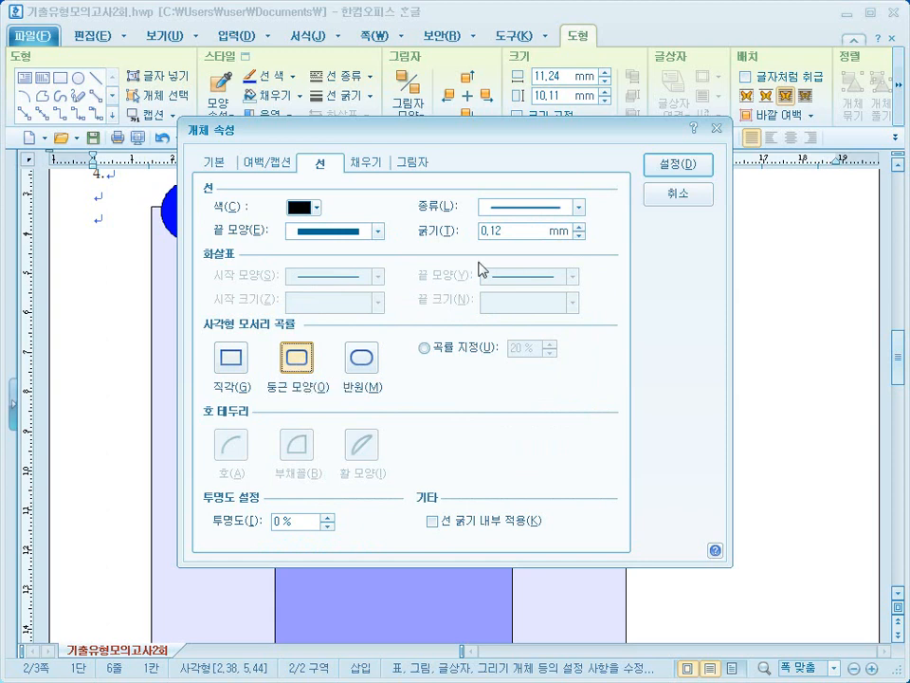
{"action": "left_click", "coordinate": [677, 175]}
{"action": "left_click_drag", "start_coordinate": [231, 326], "coordinate": [227, 315]}
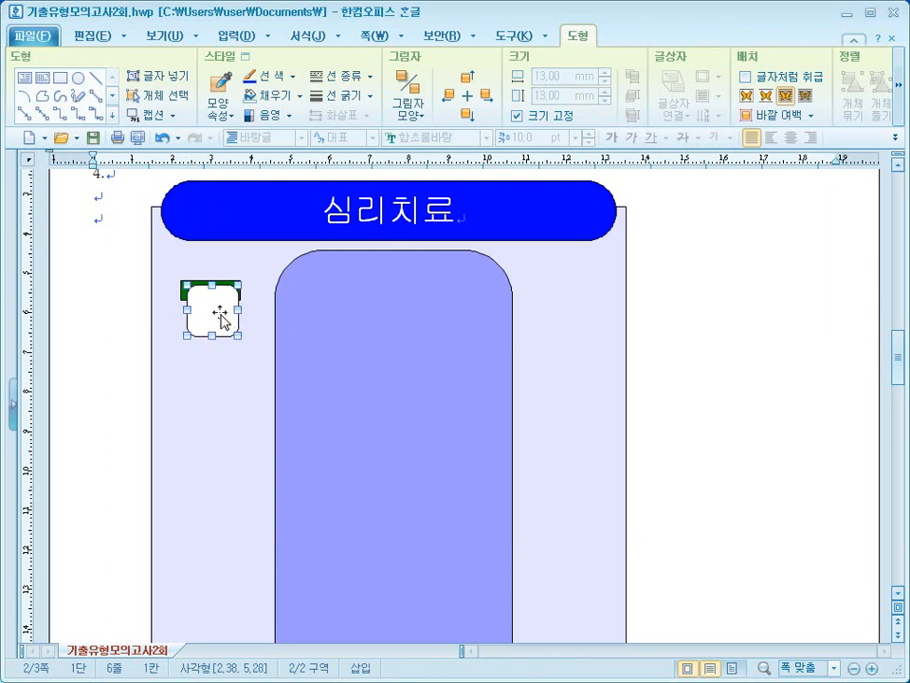
- Add the letter A as text inside the small white rounded square
{"action": "right_click", "coordinate": [224, 321]}
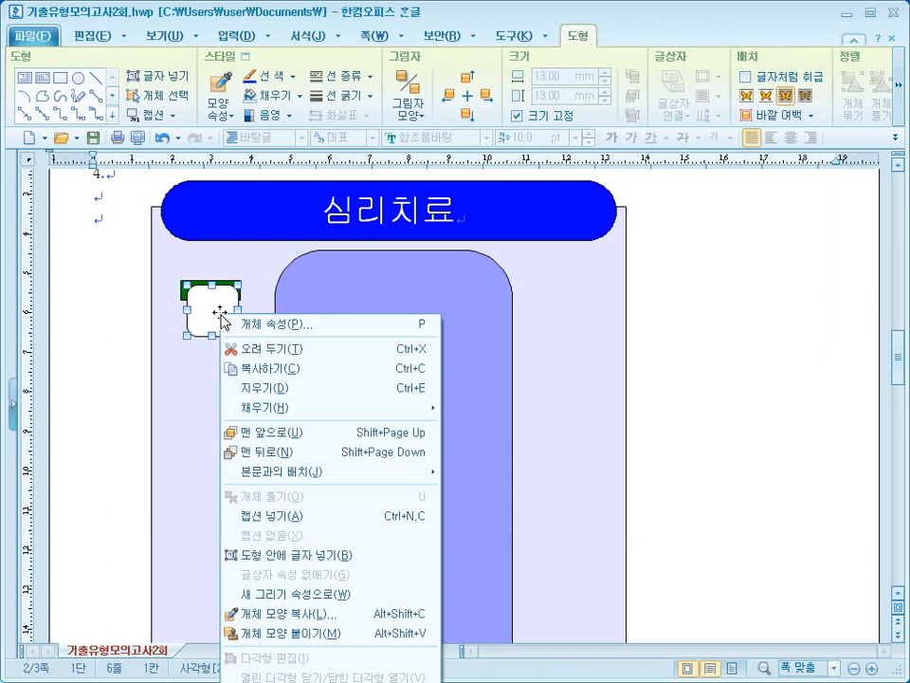
{"action": "left_click", "coordinate": [317, 557]}
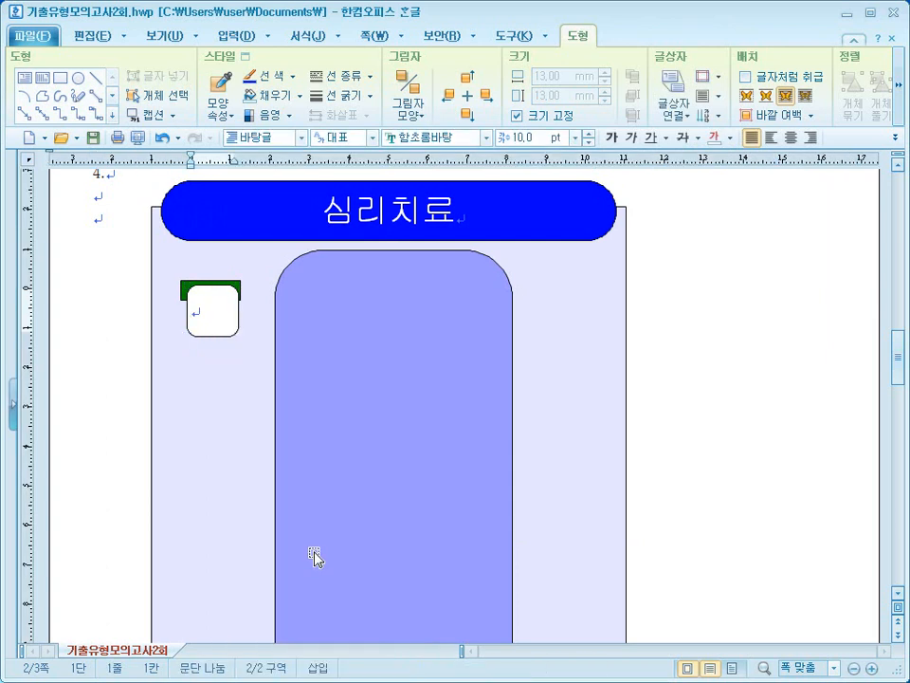
{"action": "type", "text": "A"}
- Format the letter A in 궁서 at 20 pt and centre it horizontally and vertically in its square
{"action": "key", "text": "shift+Left"}
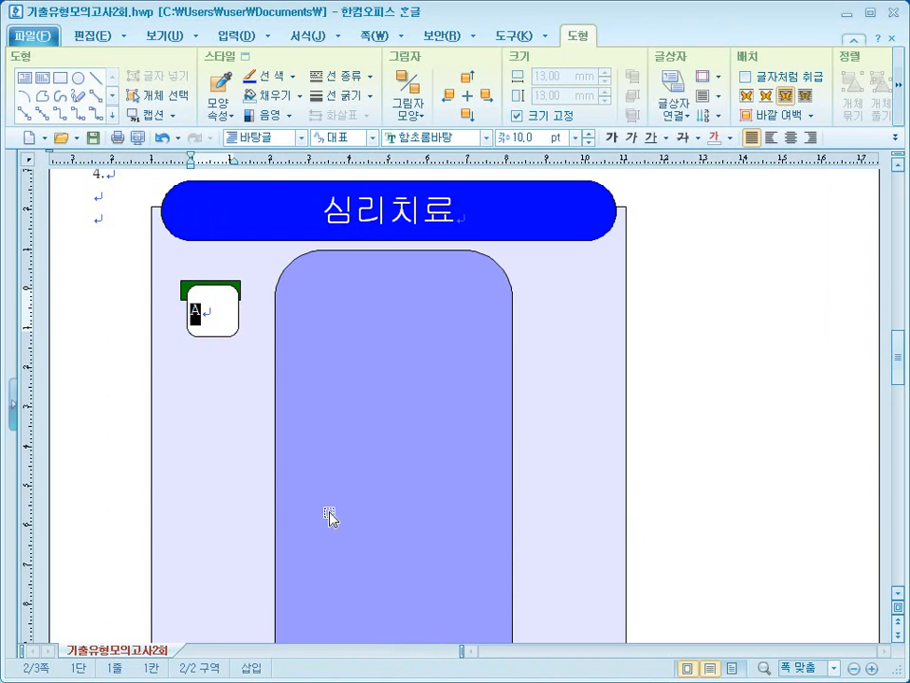
{"action": "left_click", "coordinate": [487, 138]}
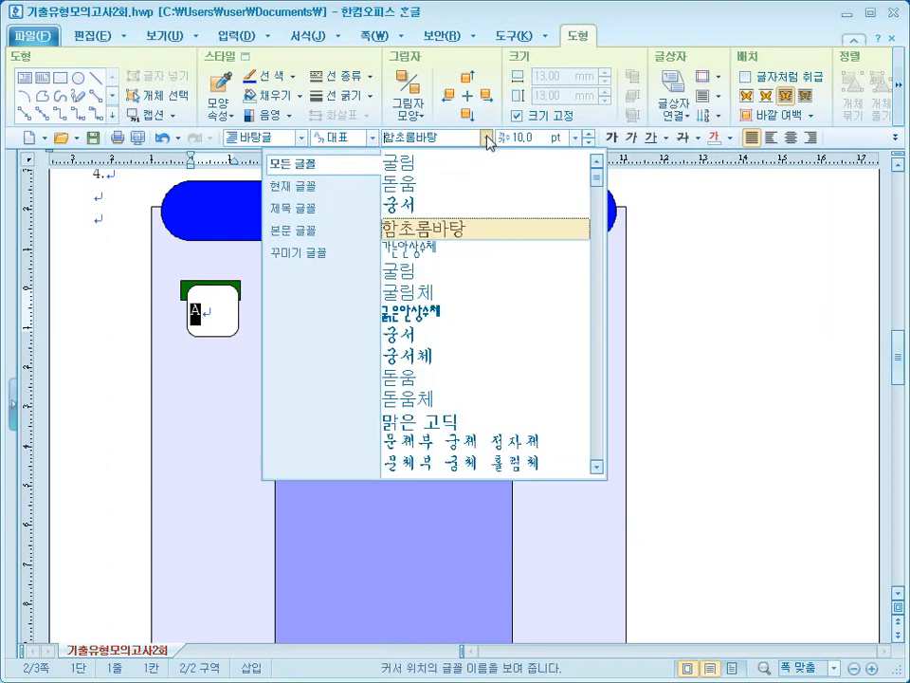
{"action": "left_click", "coordinate": [488, 205]}
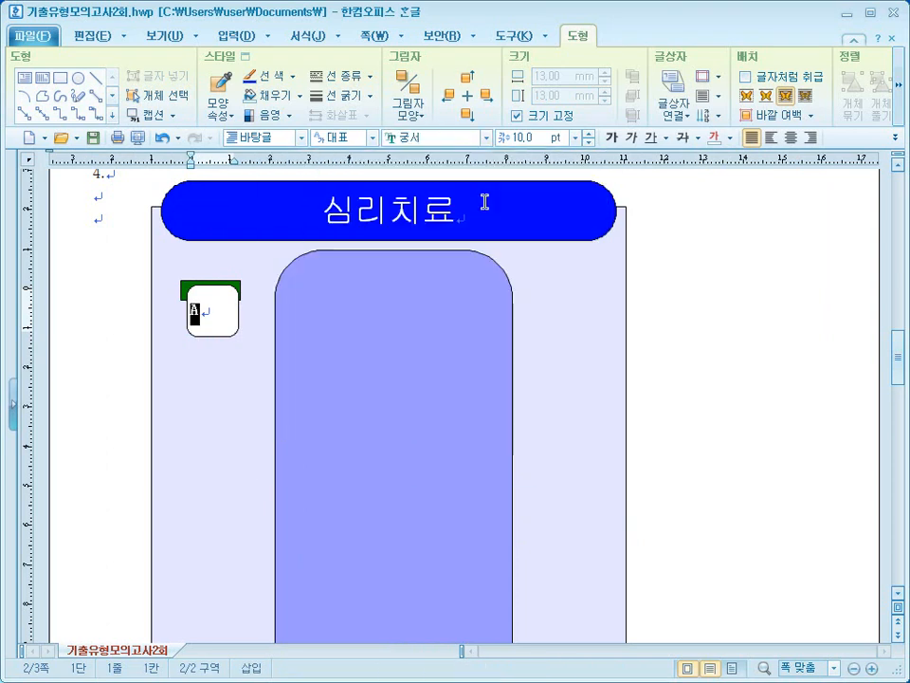
{"action": "left_click", "coordinate": [575, 137]}
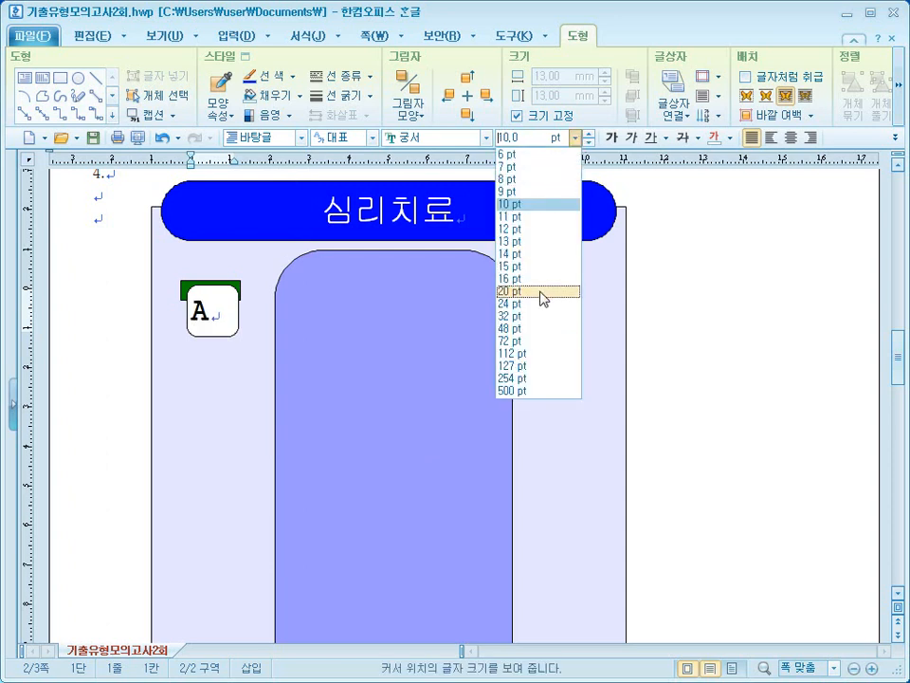
{"action": "left_click", "coordinate": [538, 292]}
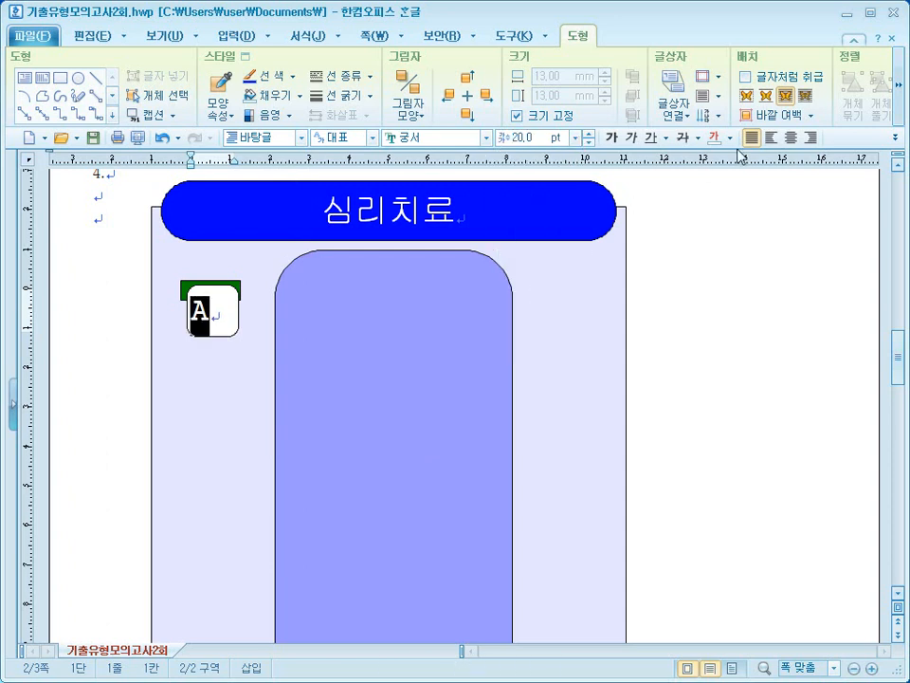
{"action": "left_click", "coordinate": [710, 100]}
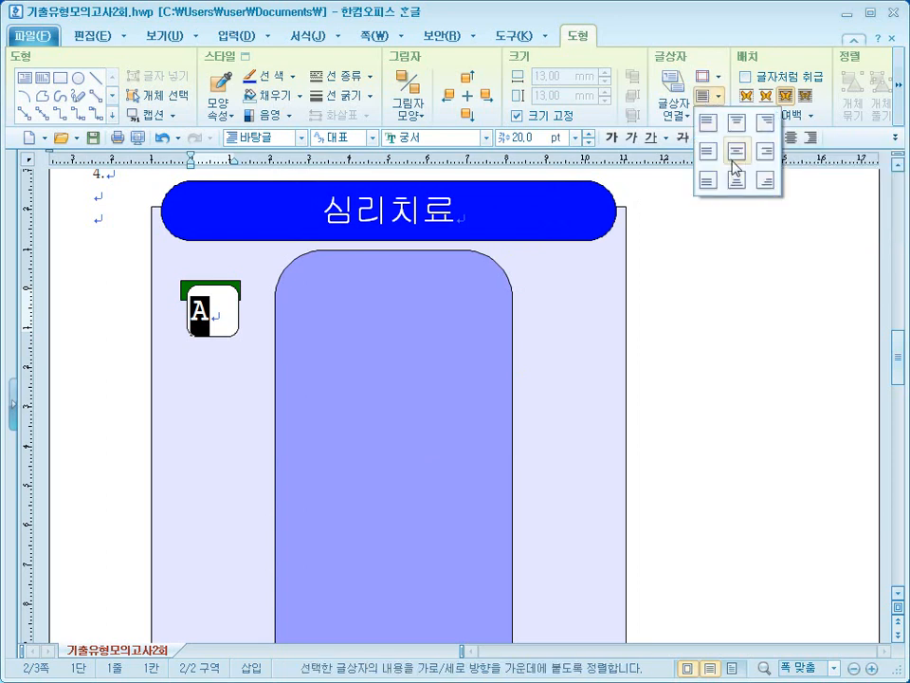
{"action": "left_click", "coordinate": [739, 163]}
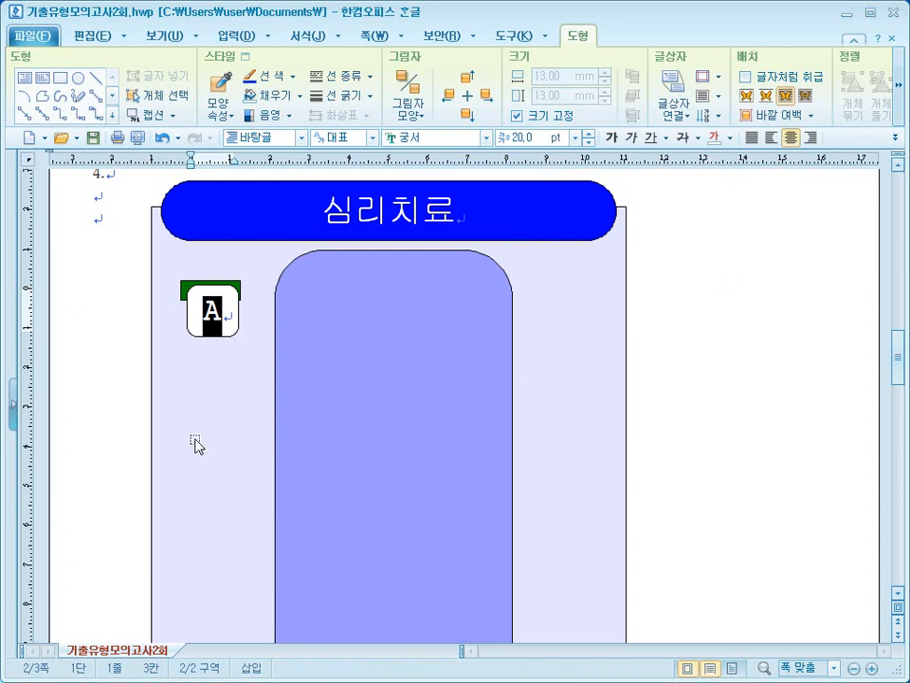
- Copy the green bar together with its white A square twice straight down, spacing the copies evenly
{"action": "left_click", "coordinate": [236, 284]}
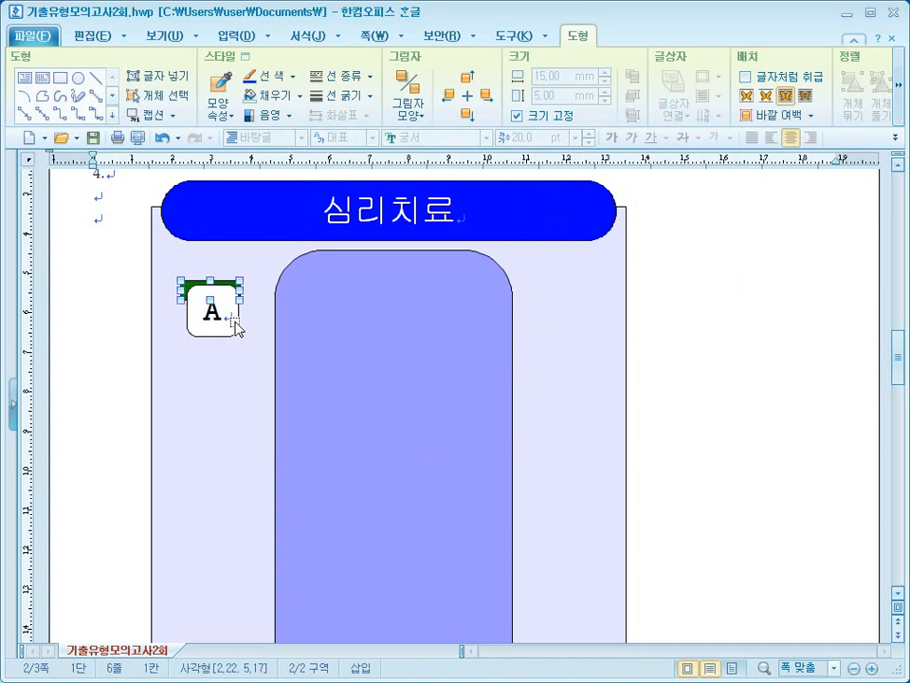
{"action": "left_click", "coordinate": [227, 334], "text": "shift"}
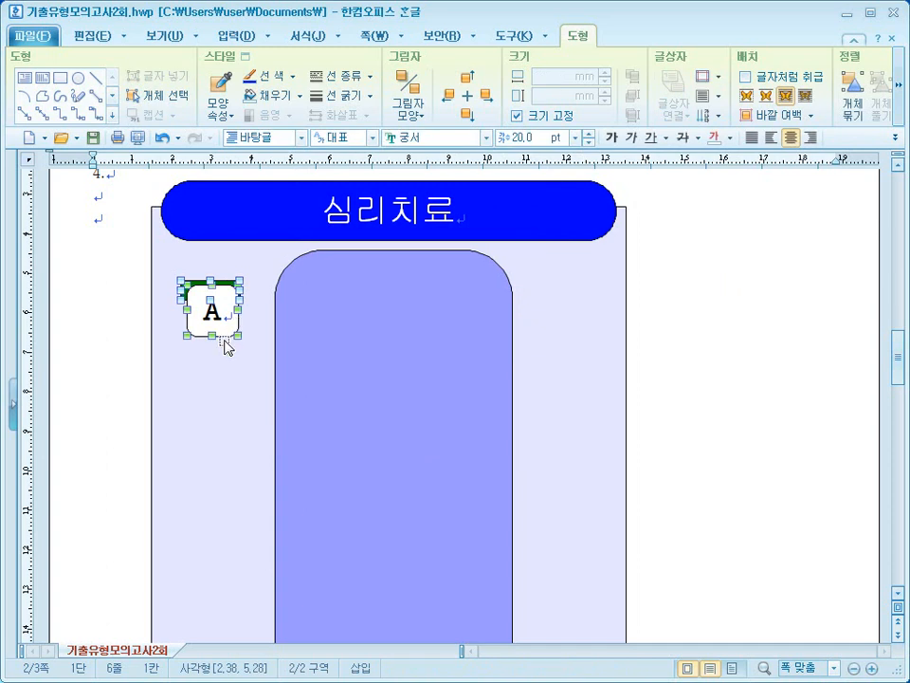
{"action": "left_click_drag", "start_coordinate": [228, 328], "coordinate": [228, 515]}
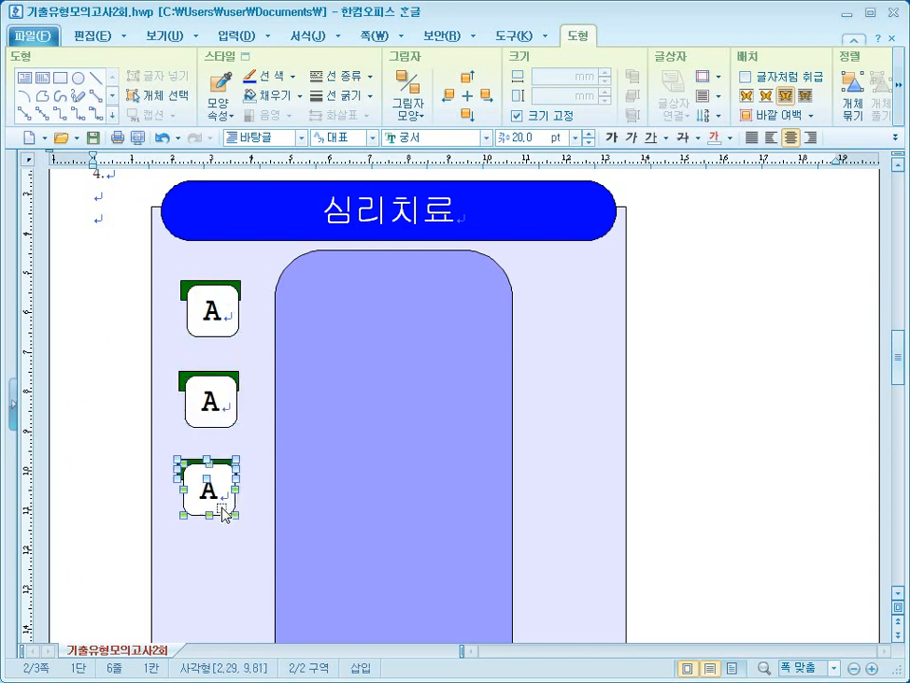
- Change the letter in the middle copied square to B and in the lowest one to C
{"action": "double_click", "coordinate": [210, 400]}
{"action": "type", "text": "B"}
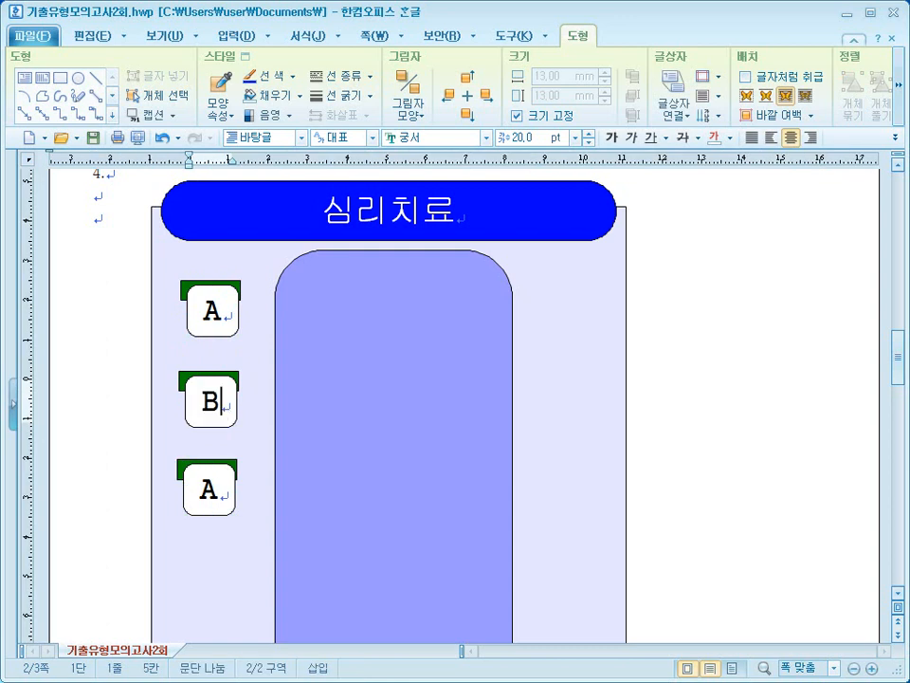
{"action": "double_click", "coordinate": [202, 491]}
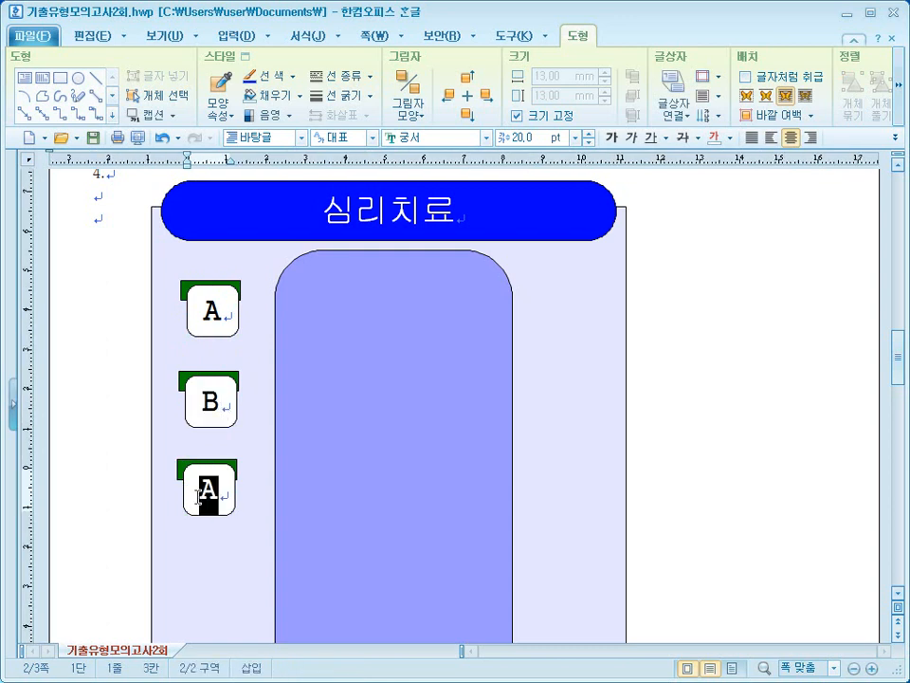
{"action": "type", "text": "C"}
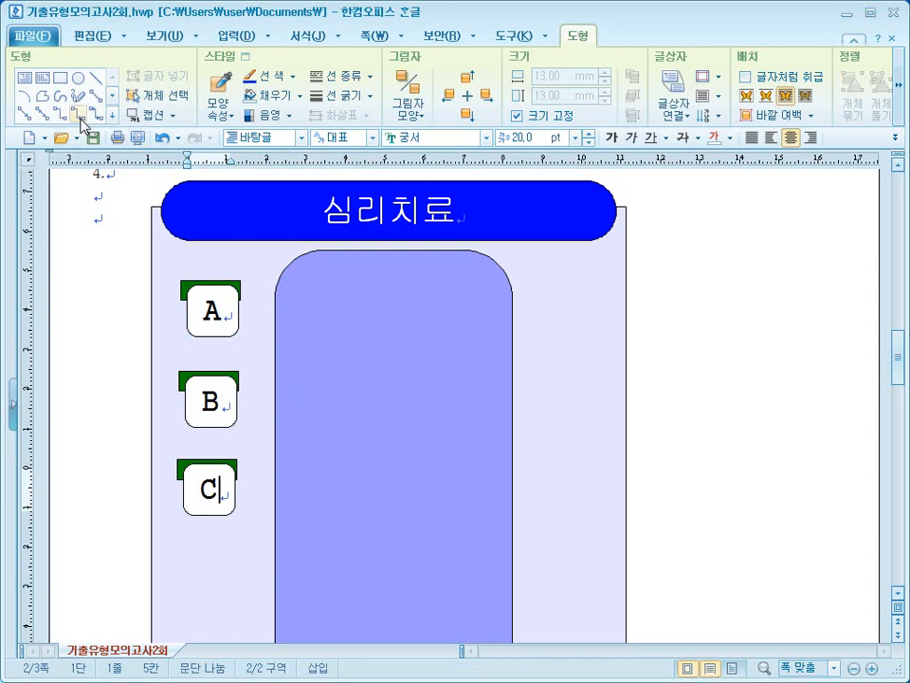
- Draw a text box about 52 by 14 mm beside label A inside the rounded rectangle and enter 정신 분석
{"action": "left_click", "coordinate": [28, 85]}
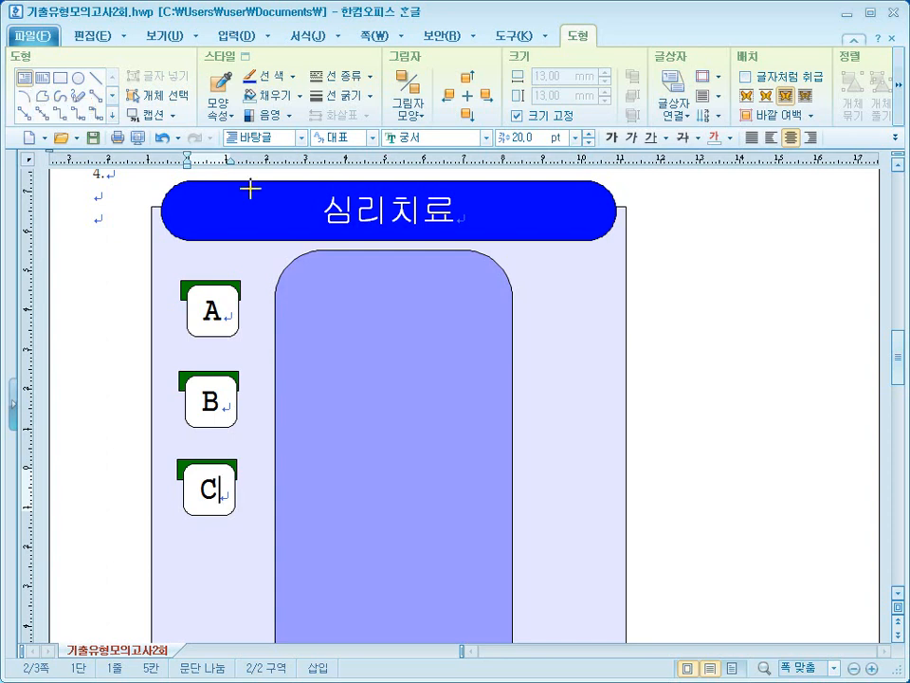
{"action": "left_click_drag", "start_coordinate": [290, 283], "coordinate": [494, 339]}
{"action": "type", "text": "wjdl"}
{"action": "key", "text": "BackSpace"}
{"action": "key", "text": "BackSpace"}
{"action": "key", "text": "BackSpace"}
{"action": "key", "text": "BackSpace"}
{"action": "type", "text": "wjdtls qnst"}
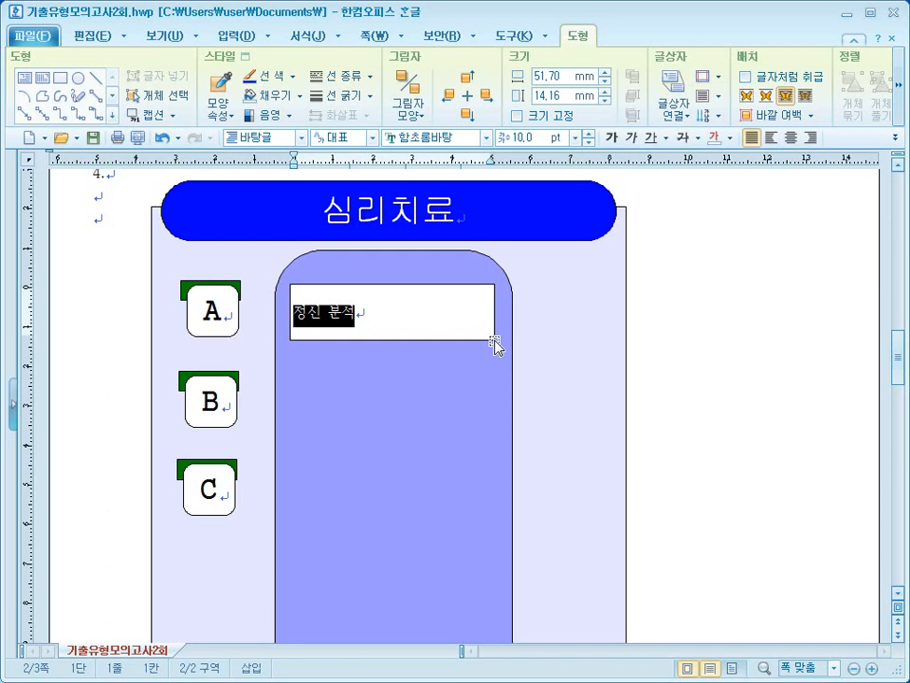
- Format the 정신 분석 text in 궁서 at 18 pt and centre it horizontally and vertically in its box
{"action": "left_click", "coordinate": [487, 139]}
{"action": "left_click", "coordinate": [483, 166]}
{"action": "left_click", "coordinate": [575, 137]}
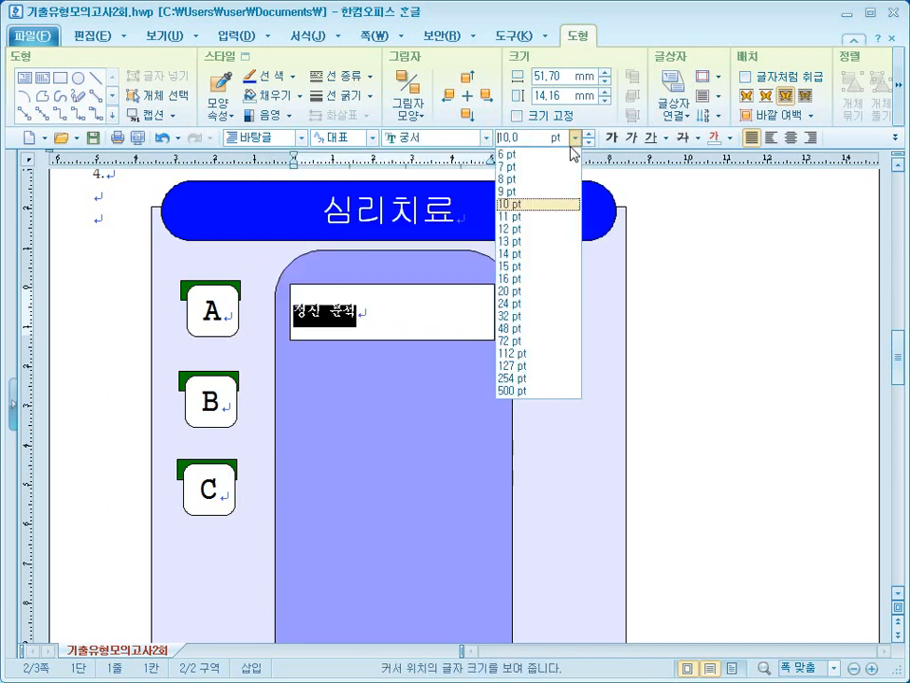
{"action": "left_click", "coordinate": [518, 282]}
{"action": "left_click", "coordinate": [589, 135]}
{"action": "left_click", "coordinate": [589, 135]}
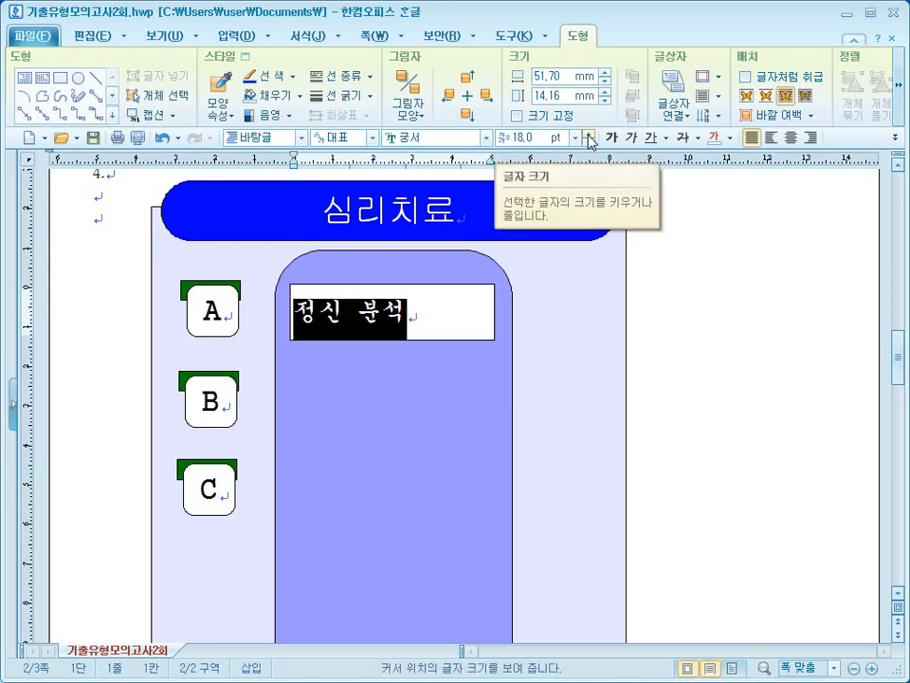
{"action": "left_click", "coordinate": [717, 98]}
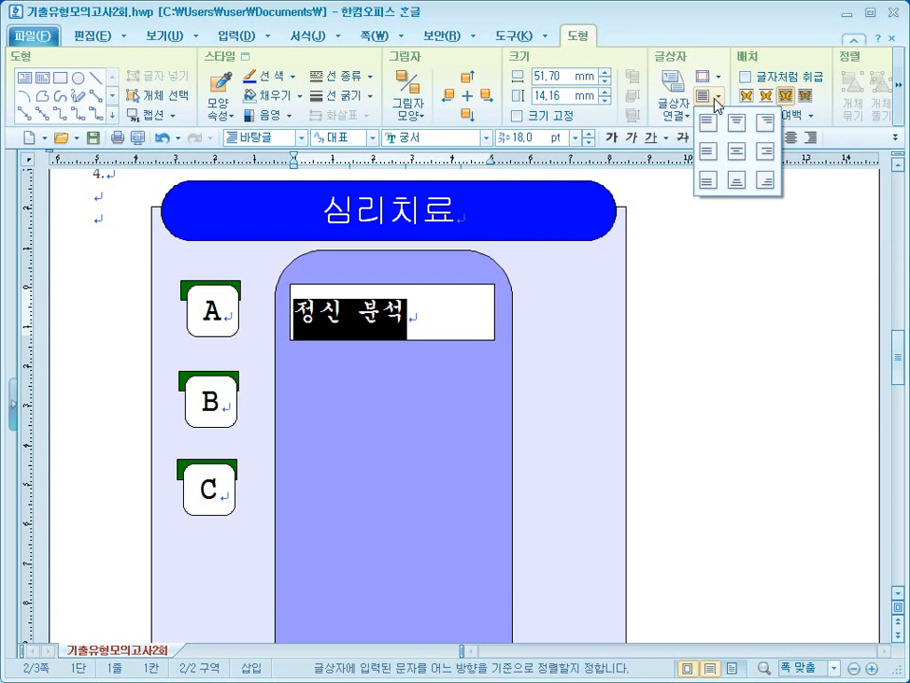
{"action": "left_click", "coordinate": [741, 158]}
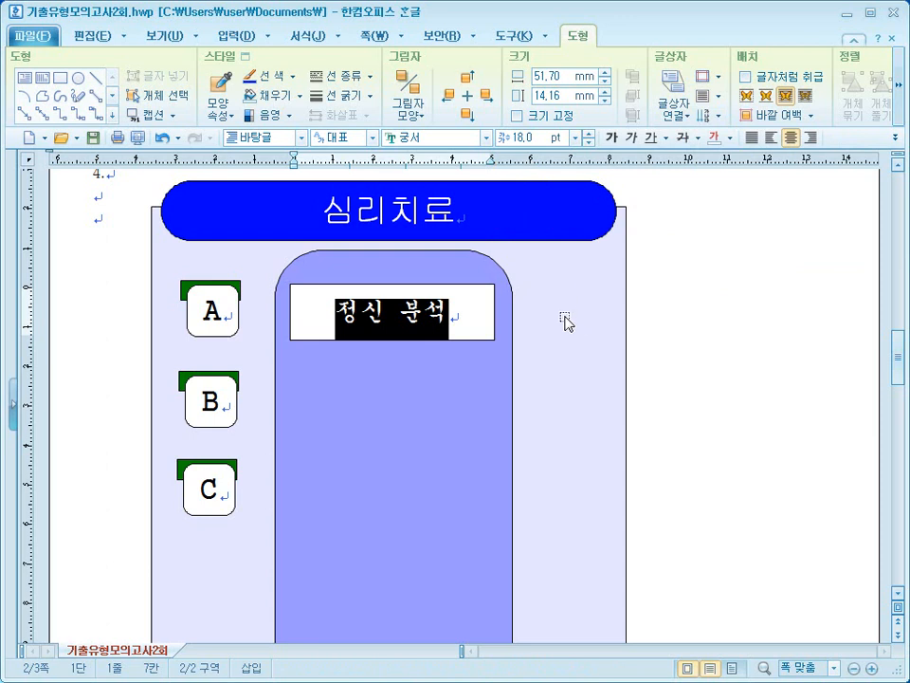
- Give the 정신 분석 text box a dotted outline and no fill colour
{"action": "left_click", "coordinate": [475, 290]}
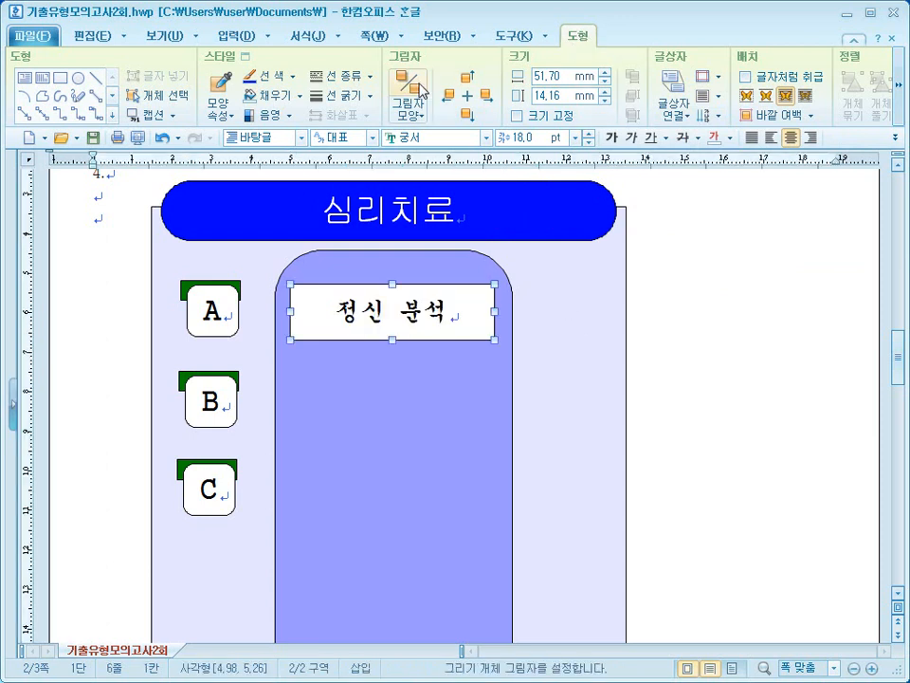
{"action": "left_click", "coordinate": [370, 79]}
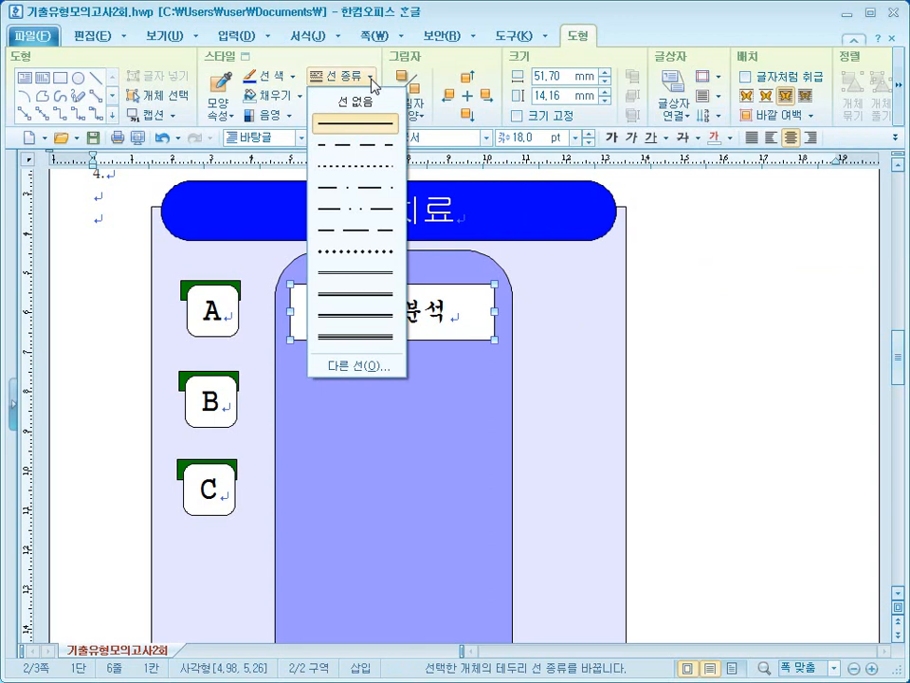
{"action": "left_click", "coordinate": [370, 172]}
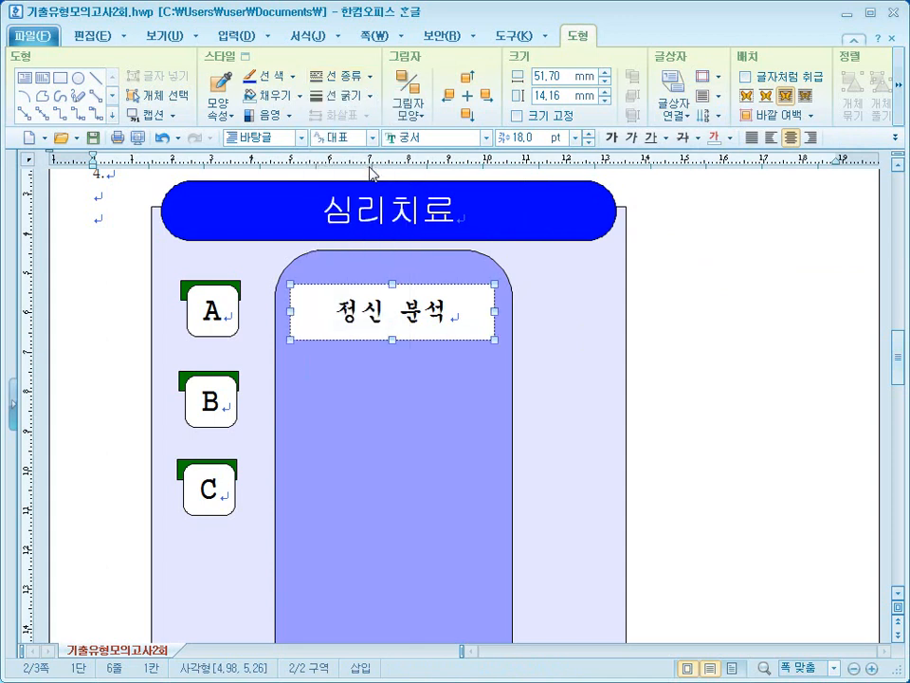
{"action": "left_click", "coordinate": [299, 97]}
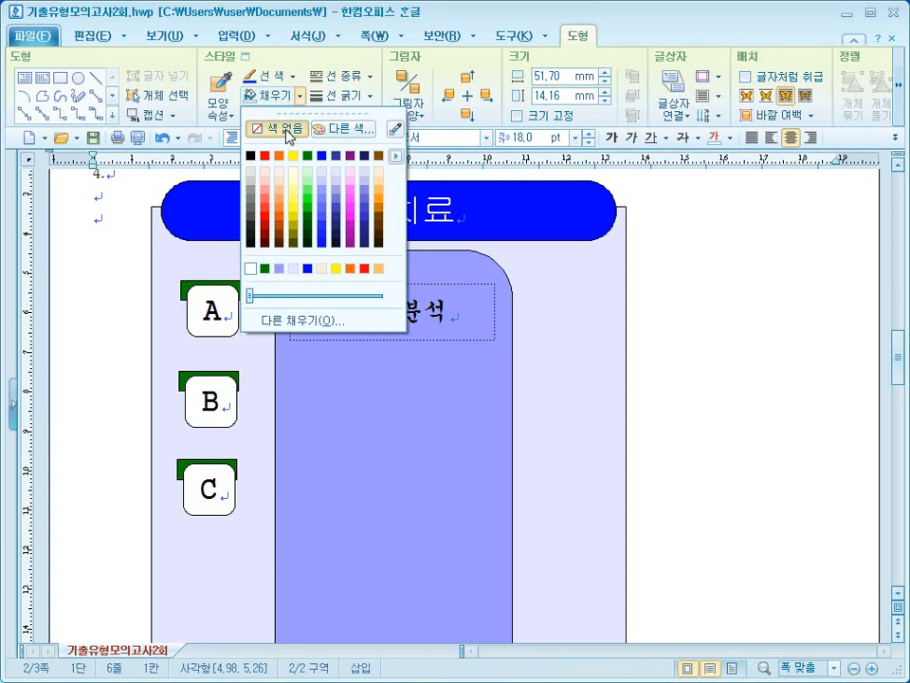
{"action": "left_click", "coordinate": [280, 129]}
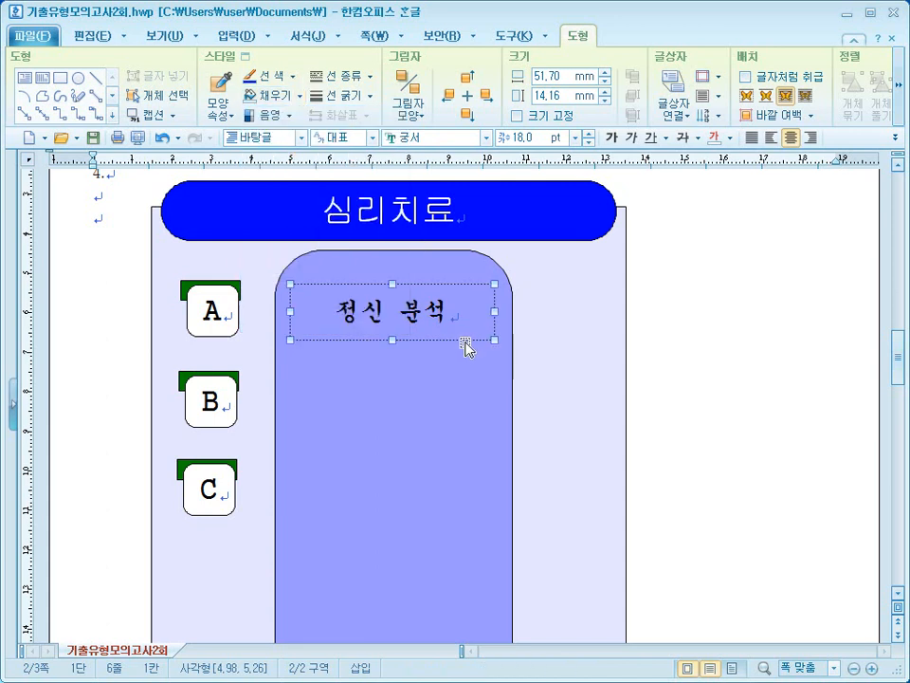
- Copy the dotted 정신 분석 box twice straight down so the copies sit beside labels B and C
{"action": "left_click_drag", "start_coordinate": [462, 342], "coordinate": [464, 517]}
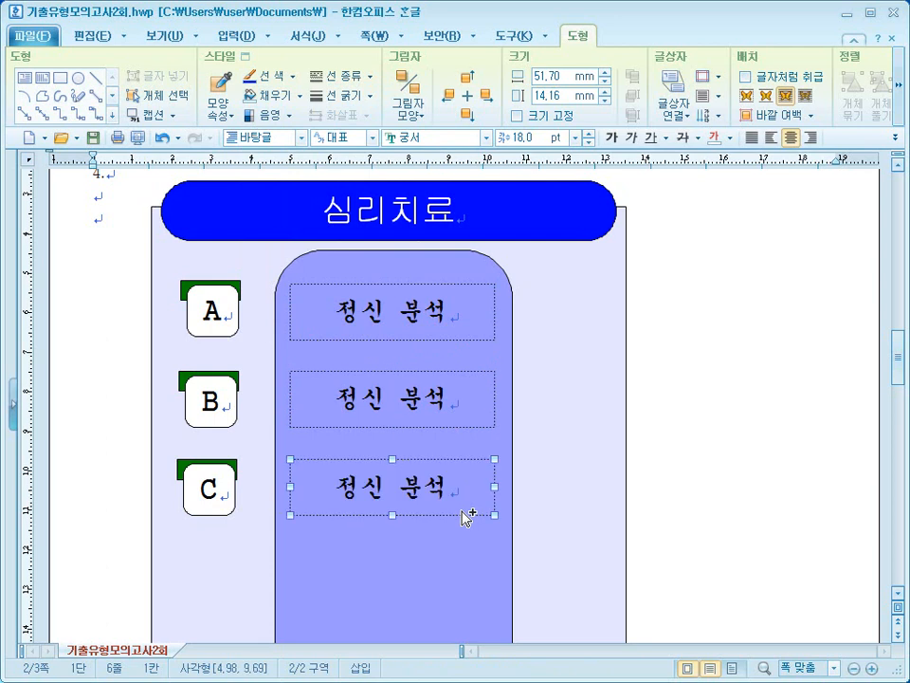
{"action": "left_click", "coordinate": [749, 488]}
- Insert the picture 로고1 from the Picture folder at about 81 by 27 mm over the drawing's lower part
{"action": "scroll", "coordinate": [748, 488], "scroll_direction": "down", "scroll_amount": 3}
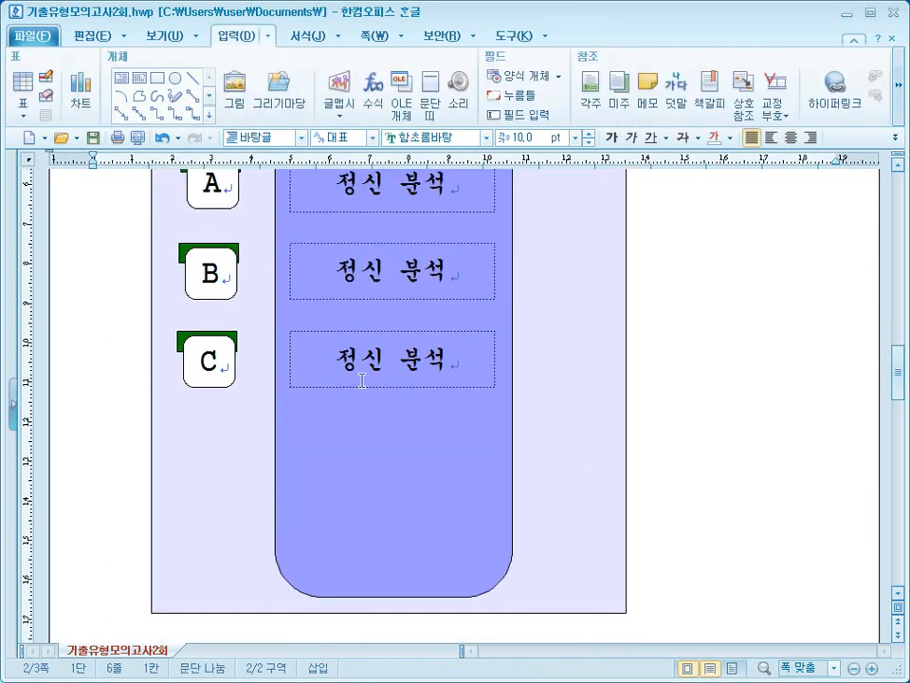
{"action": "scroll", "coordinate": [666, 422], "scroll_direction": "down", "scroll_amount": 3}
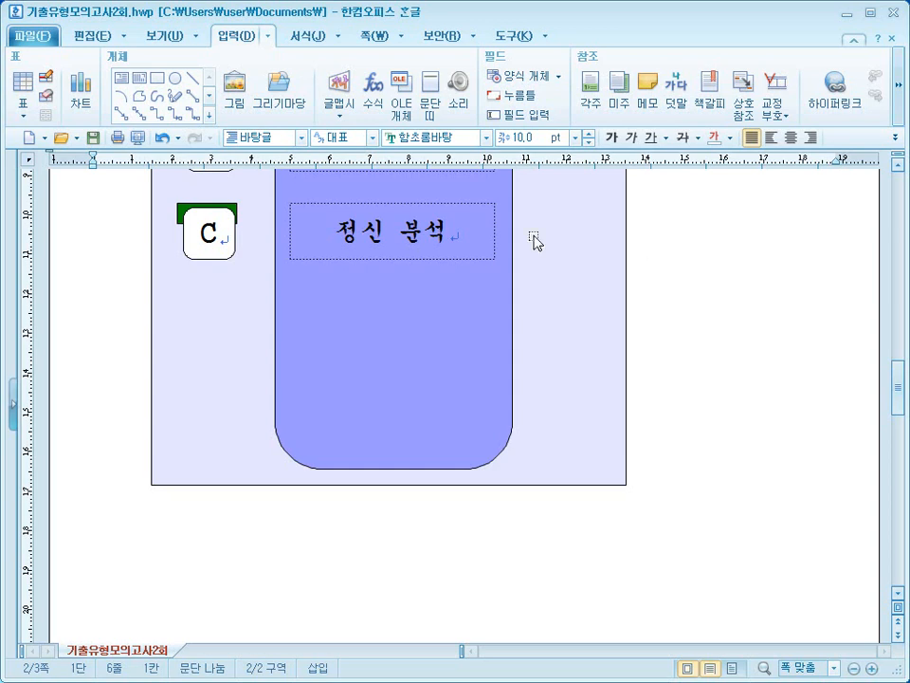
{"action": "left_click", "coordinate": [234, 90]}
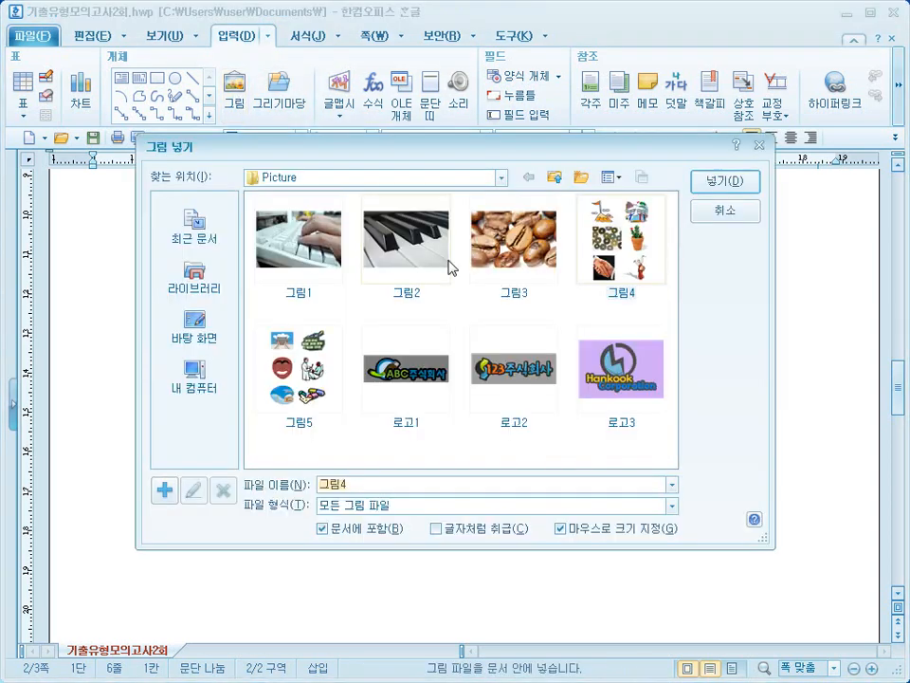
{"action": "left_click", "coordinate": [399, 393]}
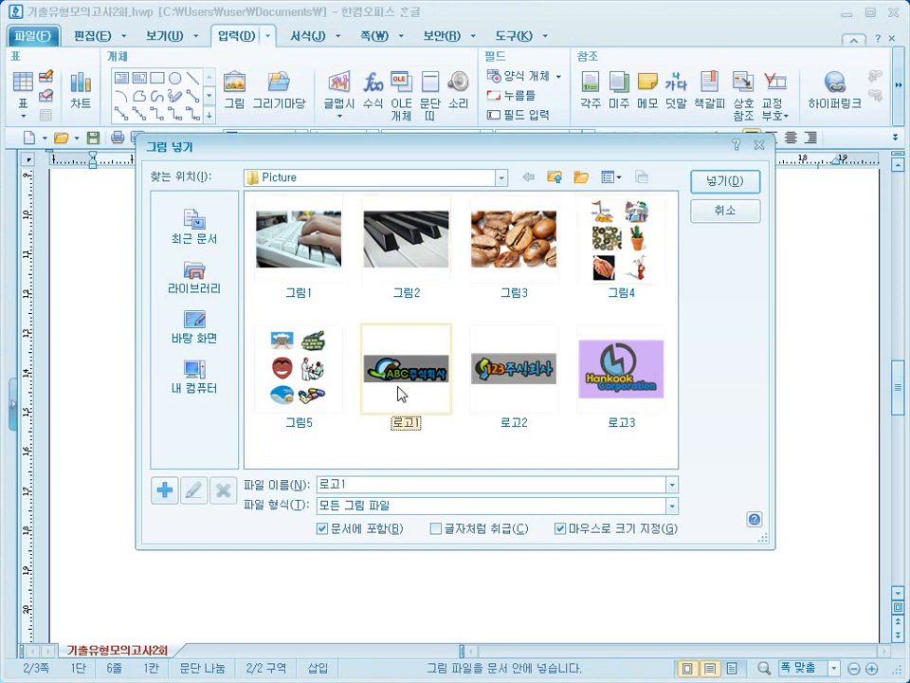
{"action": "left_click", "coordinate": [711, 186]}
{"action": "left_click_drag", "start_coordinate": [162, 336], "coordinate": [292, 442]}
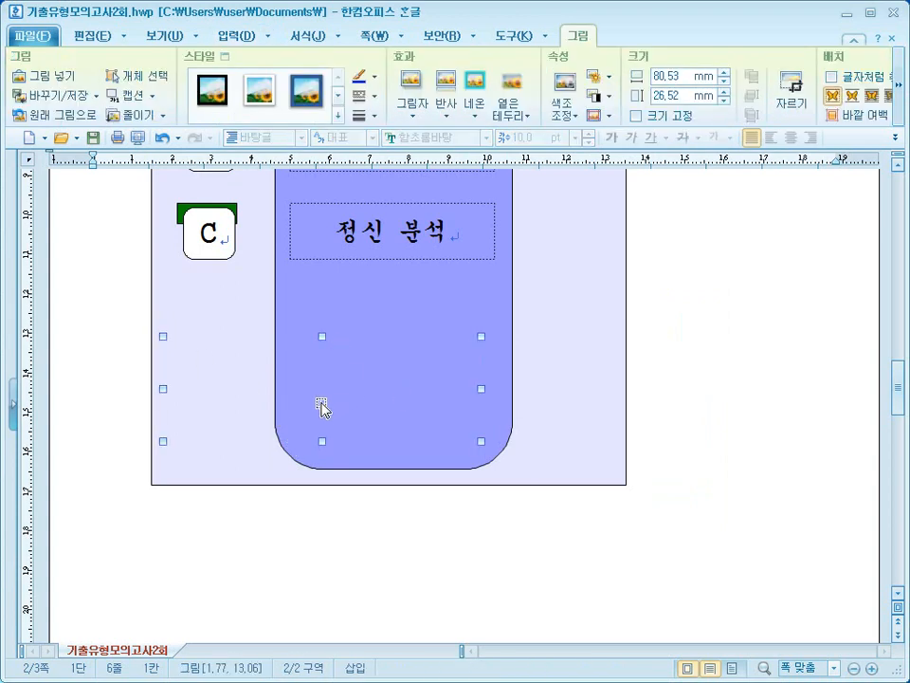
- Place the logo picture in front of the text and fix its size at 35 mm wide by 30 mm high
{"action": "right_click", "coordinate": [322, 380]}
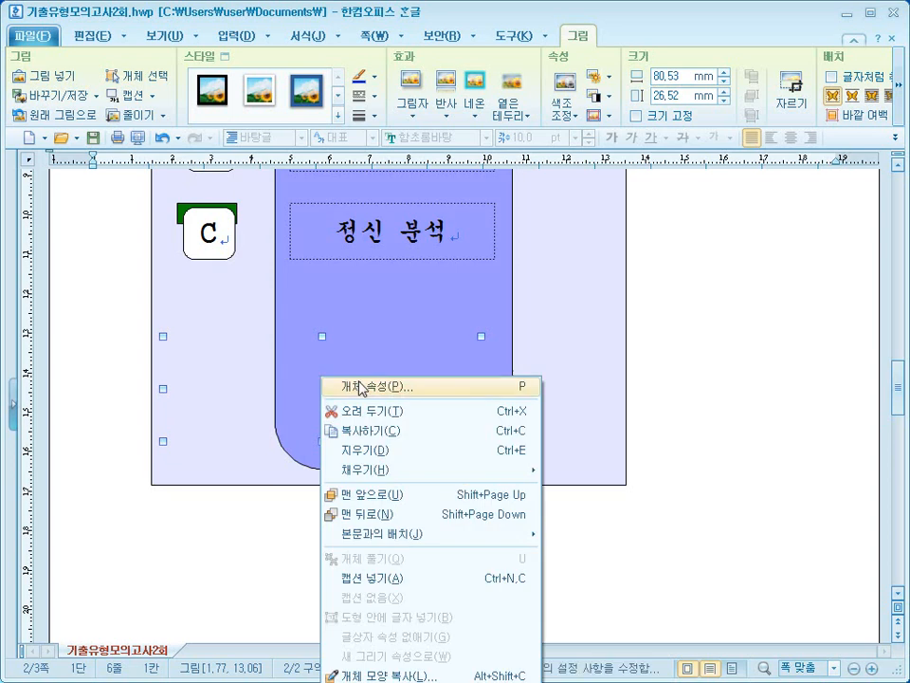
{"action": "left_click", "coordinate": [362, 388]}
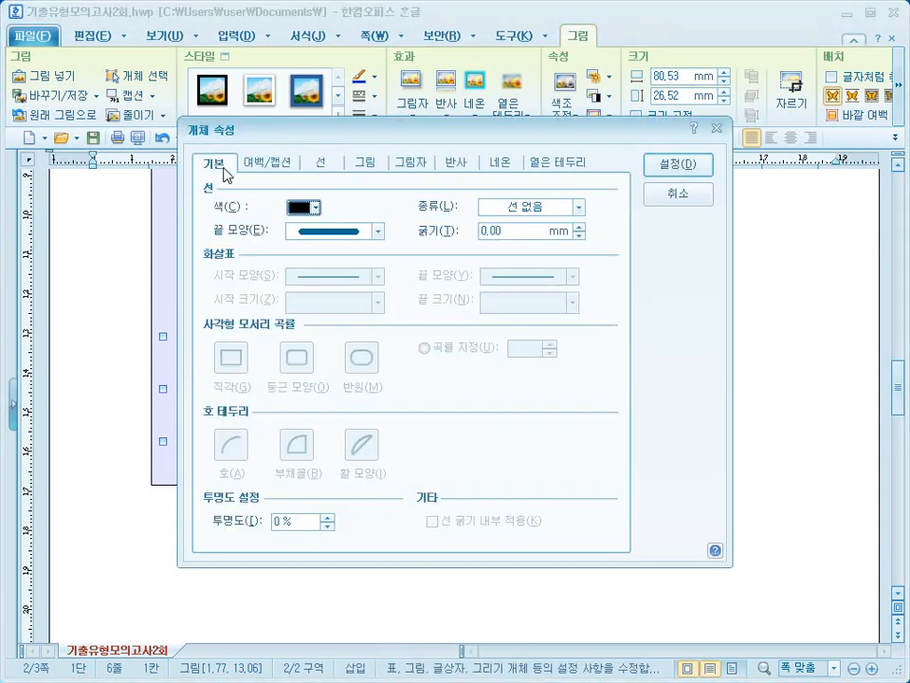
{"action": "left_click", "coordinate": [214, 163]}
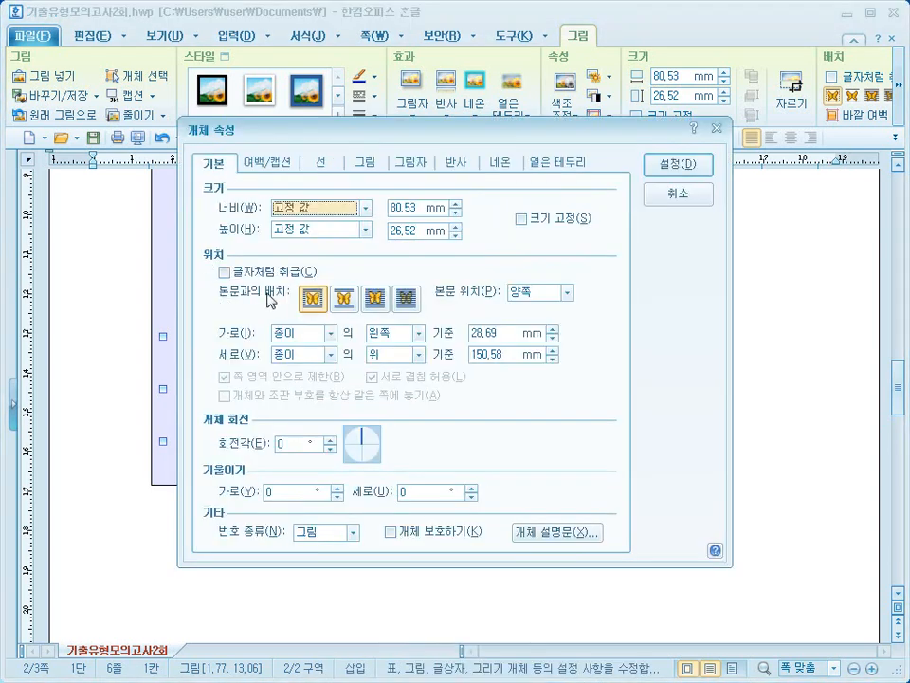
{"action": "left_click", "coordinate": [380, 299]}
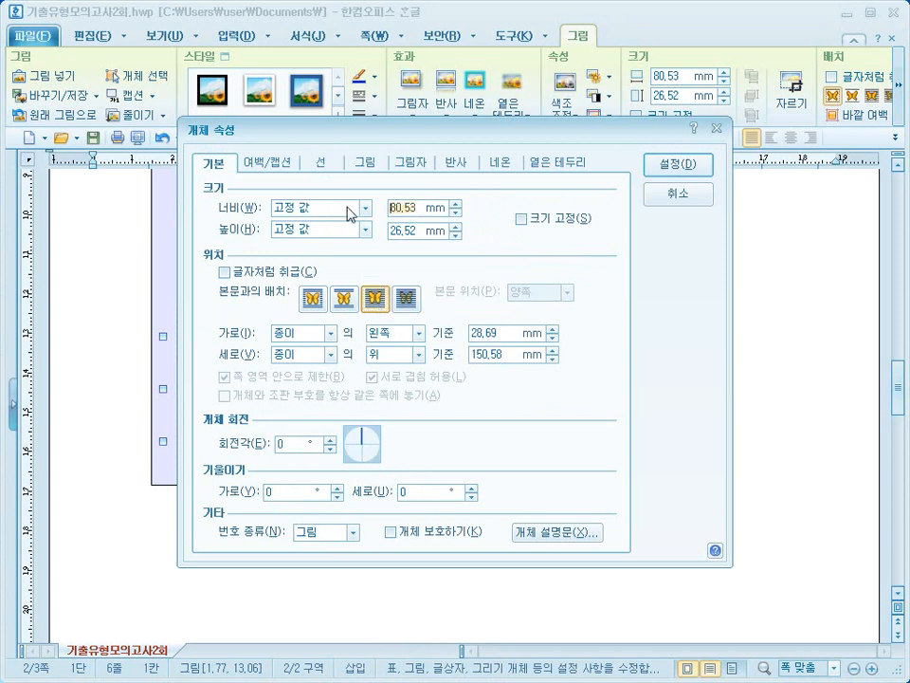
{"action": "type", "text": "35"}
{"action": "key", "text": "Tab"}
{"action": "key", "text": "Tab"}
{"action": "type", "text": "30"}
{"action": "left_click", "coordinate": [524, 218]}
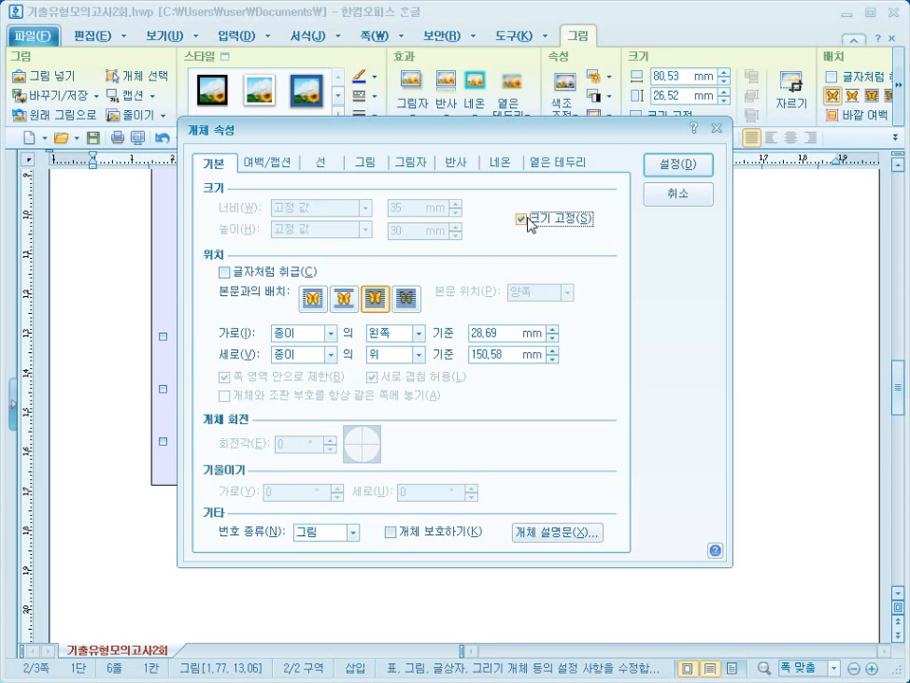
- Apply the 회색조 (greyscale) effect to the logo picture and move it up to just below the C label
{"action": "left_click", "coordinate": [364, 164]}
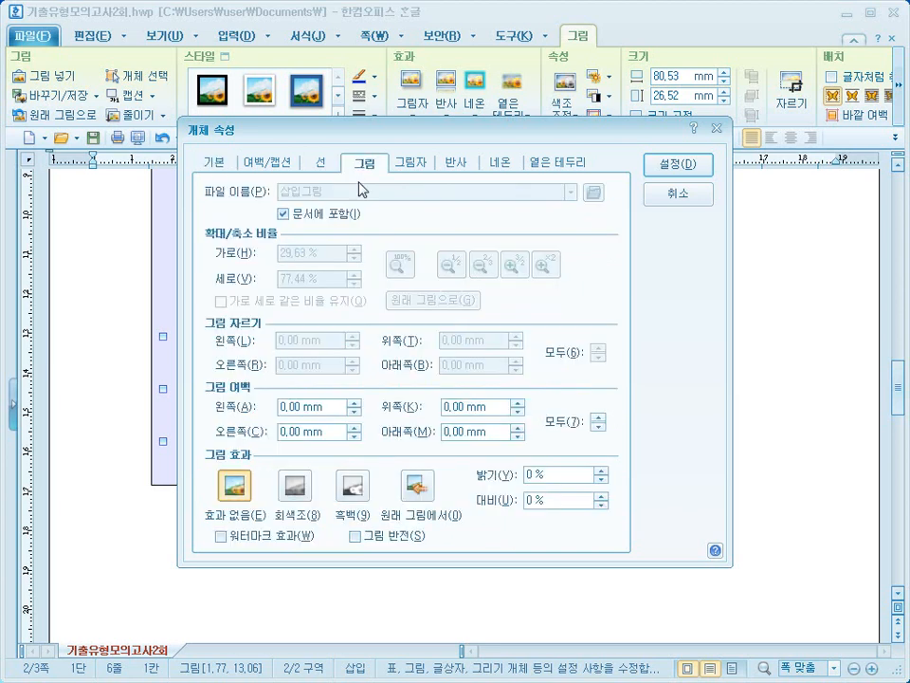
{"action": "left_click", "coordinate": [295, 488]}
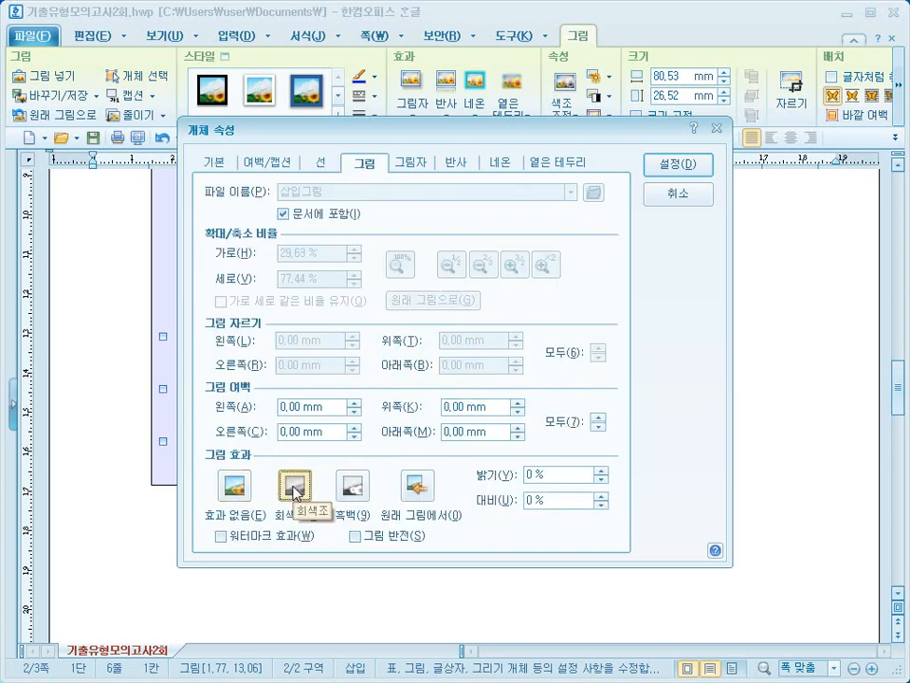
{"action": "left_click", "coordinate": [669, 165]}
{"action": "left_click_drag", "start_coordinate": [268, 403], "coordinate": [301, 361]}
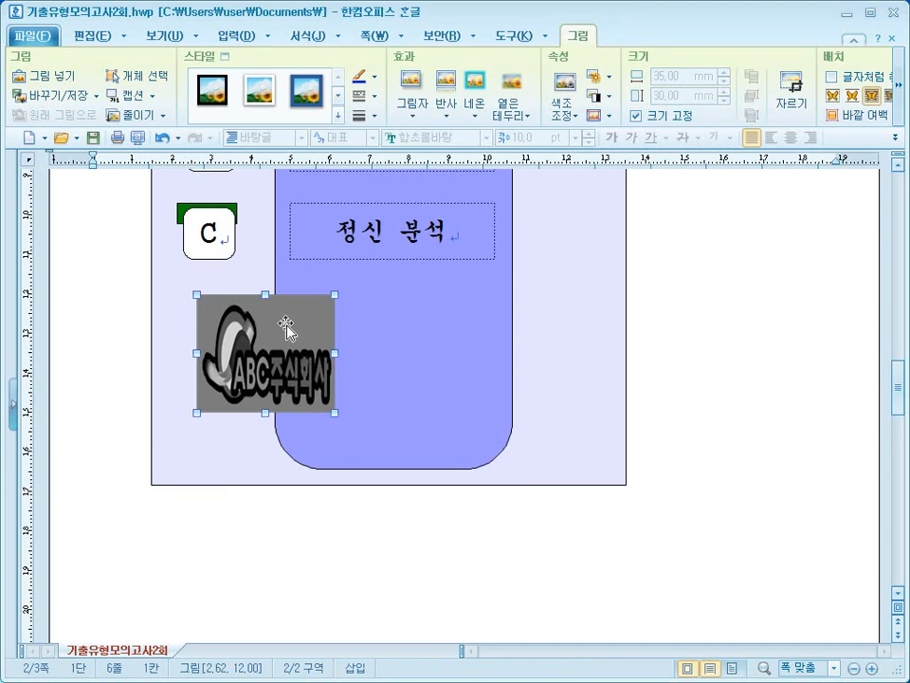
- Insert word art reading 치료법 in the 돋움 font with the upward-pointing chevron shape
{"action": "left_click", "coordinate": [264, 37]}
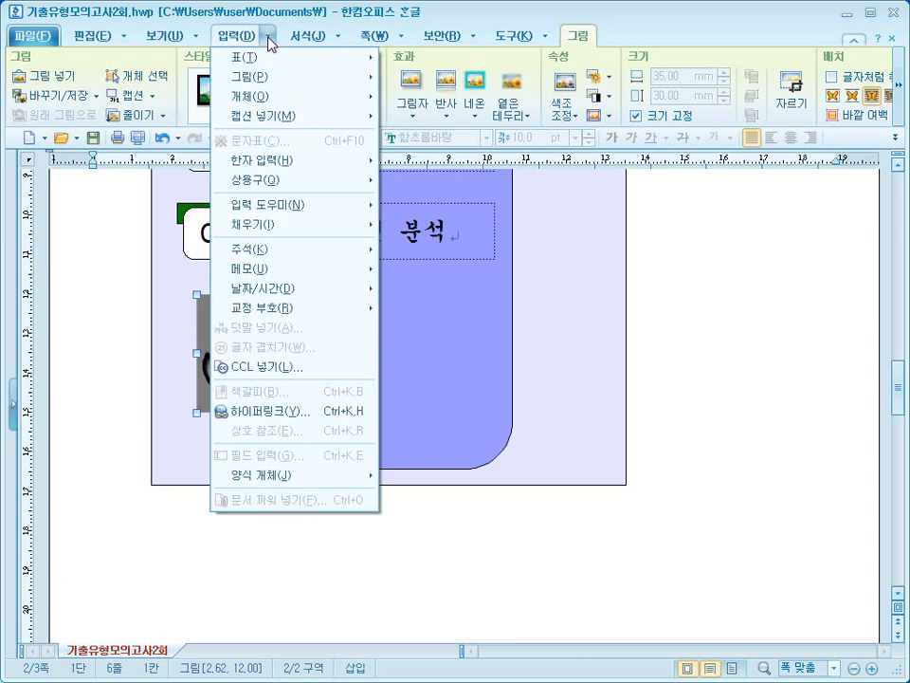
{"action": "mouse_move", "coordinate": [284, 96]}
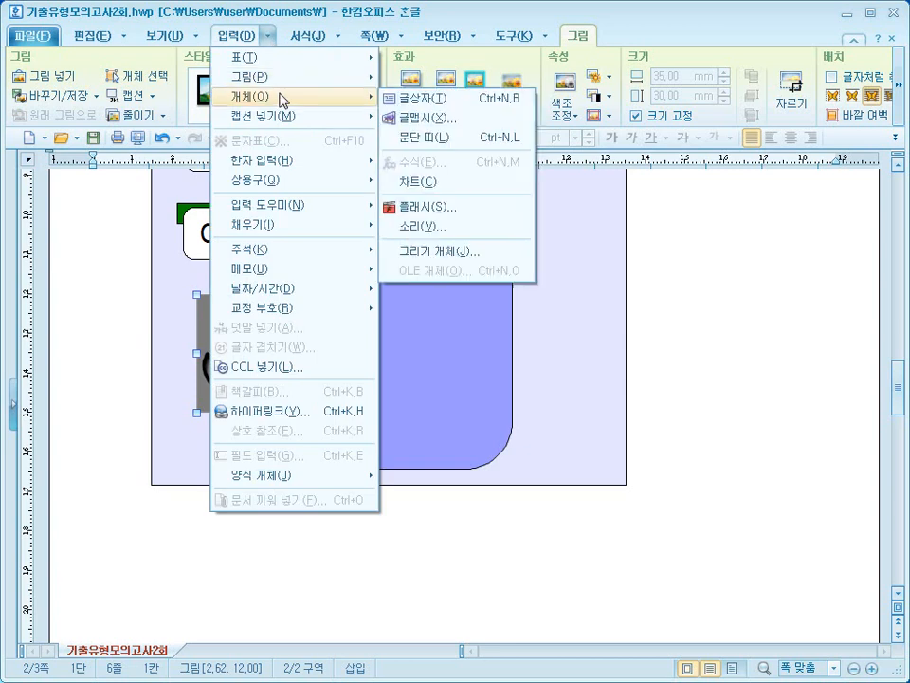
{"action": "left_click", "coordinate": [432, 120]}
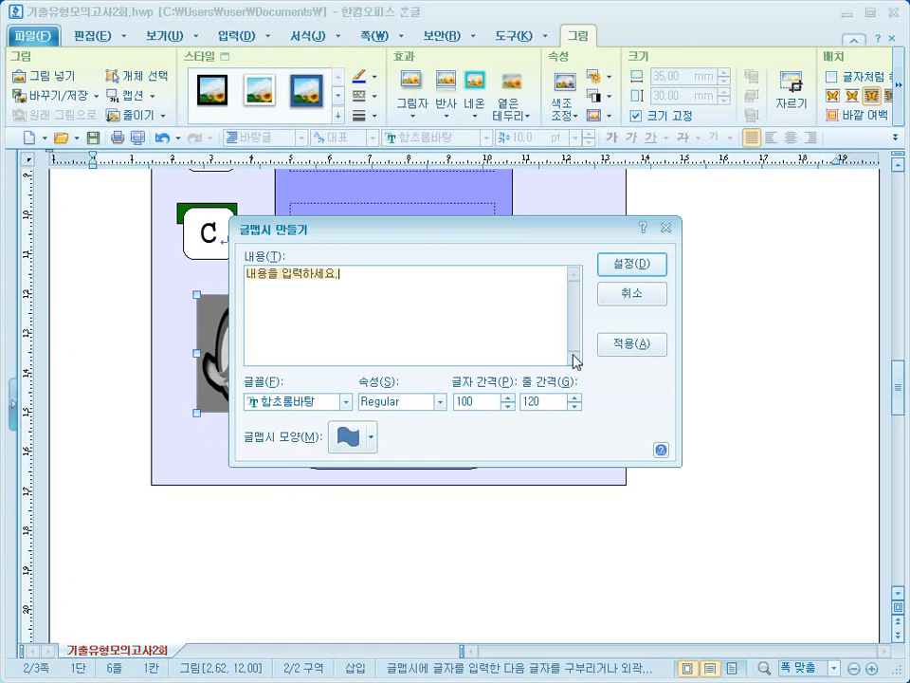
{"action": "type", "text": "치료법"}
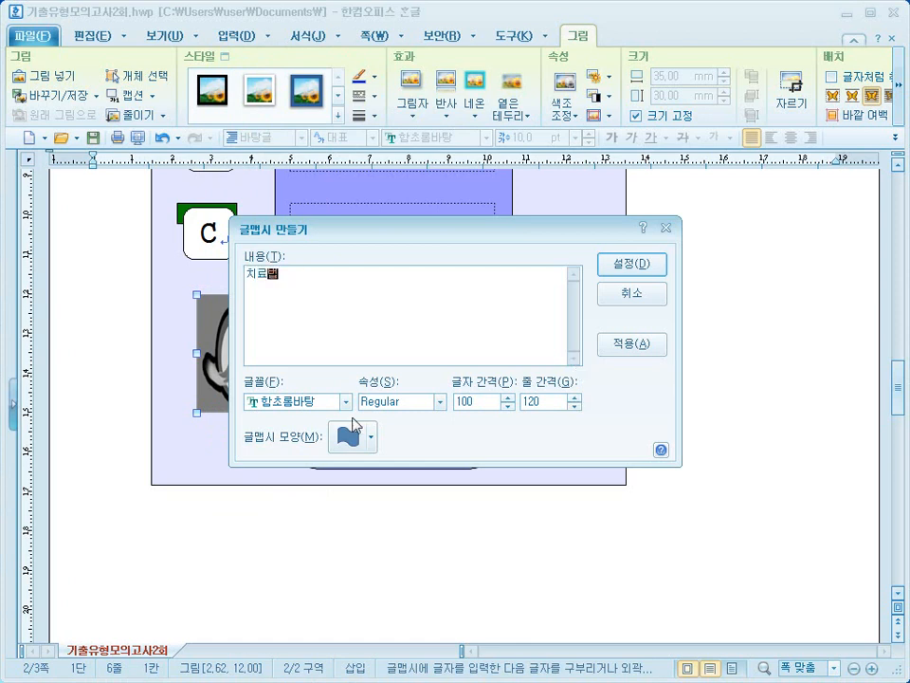
{"action": "left_click", "coordinate": [347, 403]}
{"action": "scroll", "coordinate": [313, 465], "scroll_direction": "up", "scroll_amount": 10}
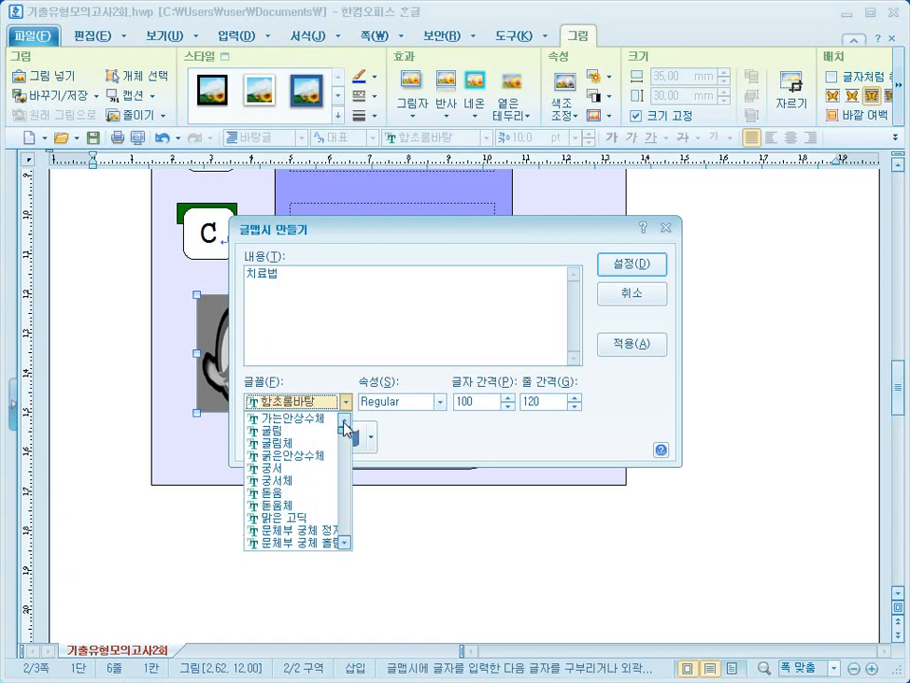
{"action": "left_click", "coordinate": [299, 494]}
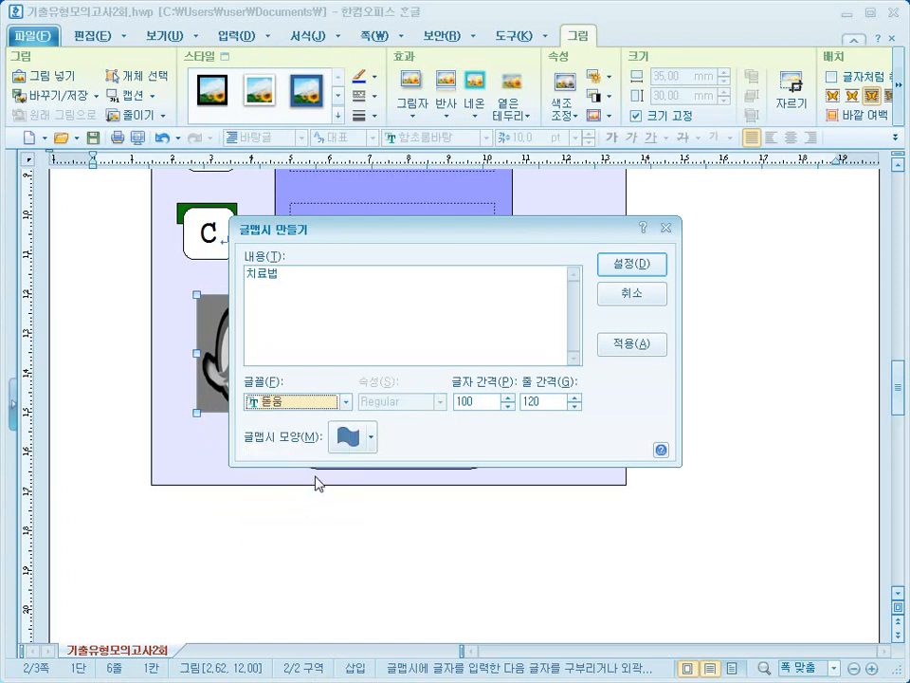
{"action": "left_click", "coordinate": [372, 441]}
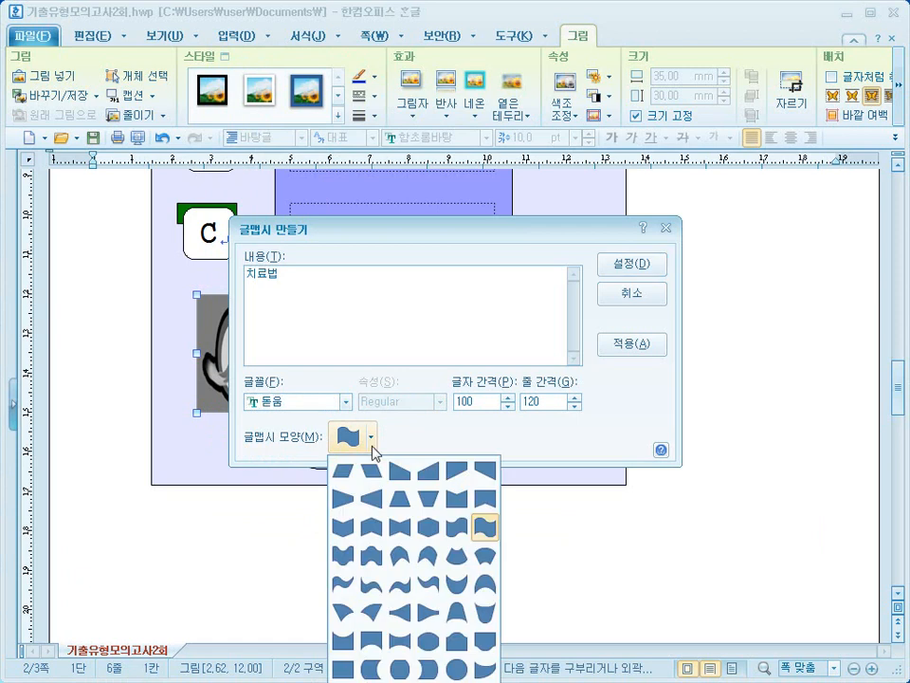
{"action": "left_click", "coordinate": [373, 525]}
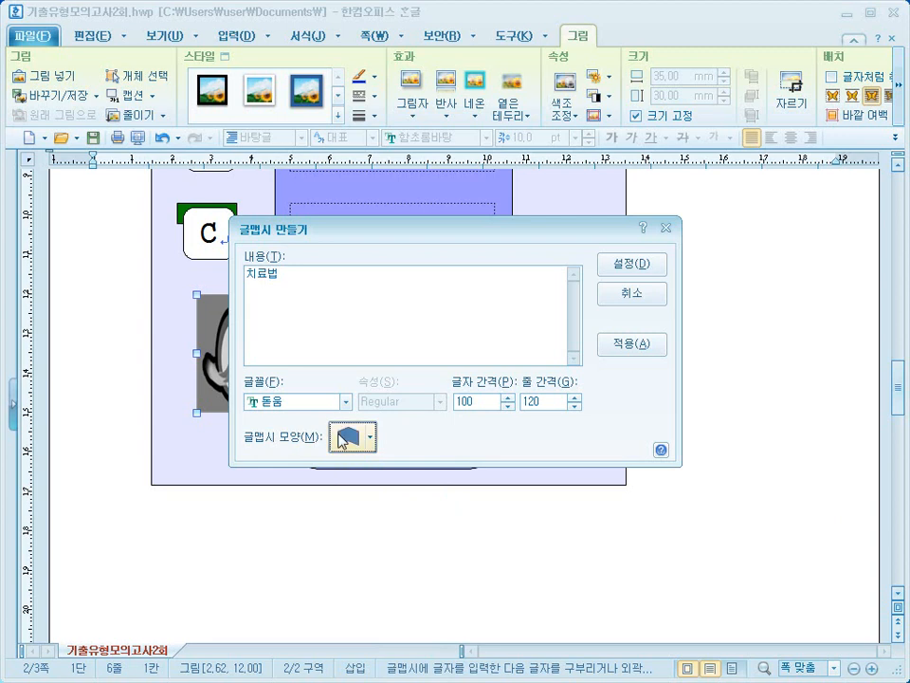
{"action": "left_click", "coordinate": [648, 268]}
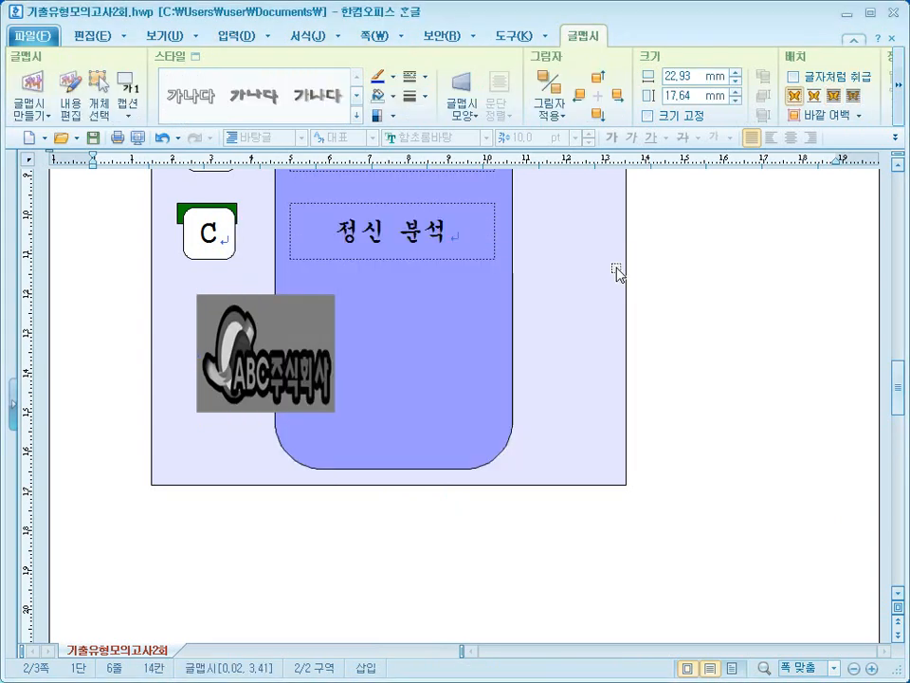
- Place the 치료법 word art in front of the text and fix its size at 50 mm wide by 40 mm high
{"action": "scroll", "coordinate": [582, 358], "scroll_direction": "up", "scroll_amount": 6}
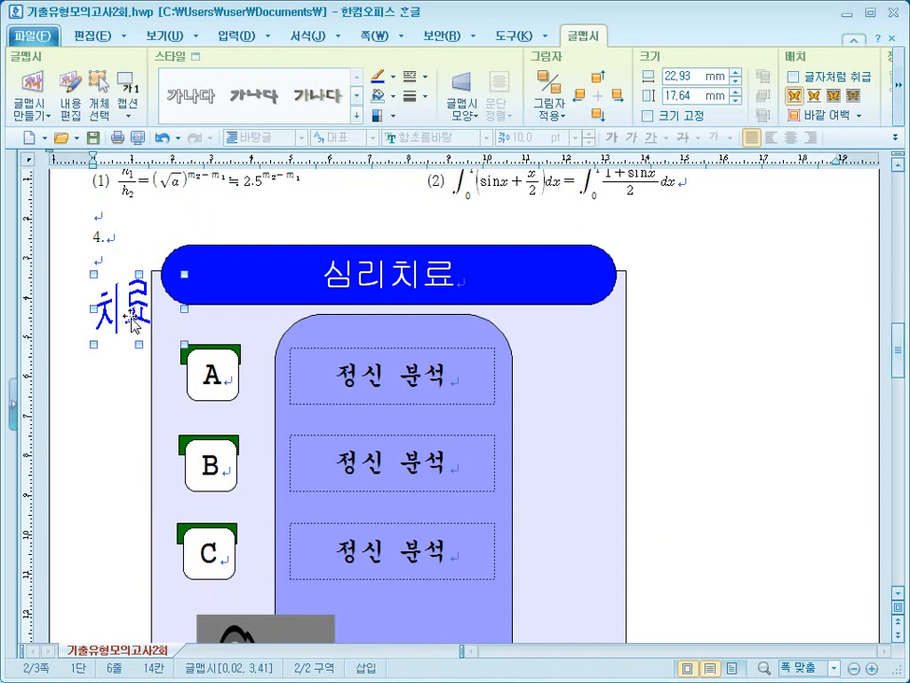
{"action": "right_click", "coordinate": [133, 307]}
{"action": "left_click", "coordinate": [179, 309]}
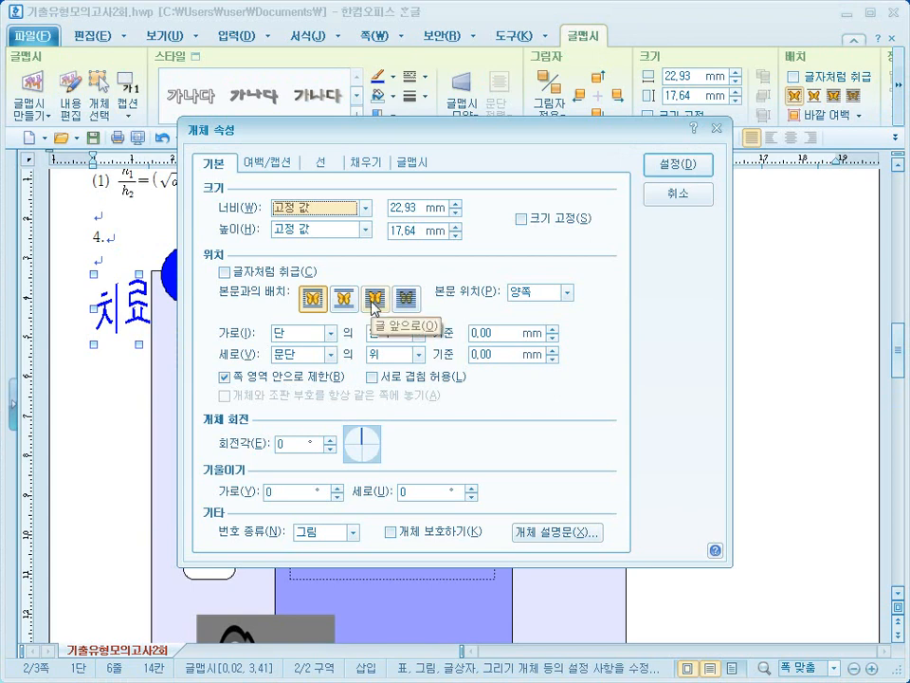
{"action": "left_click", "coordinate": [374, 300]}
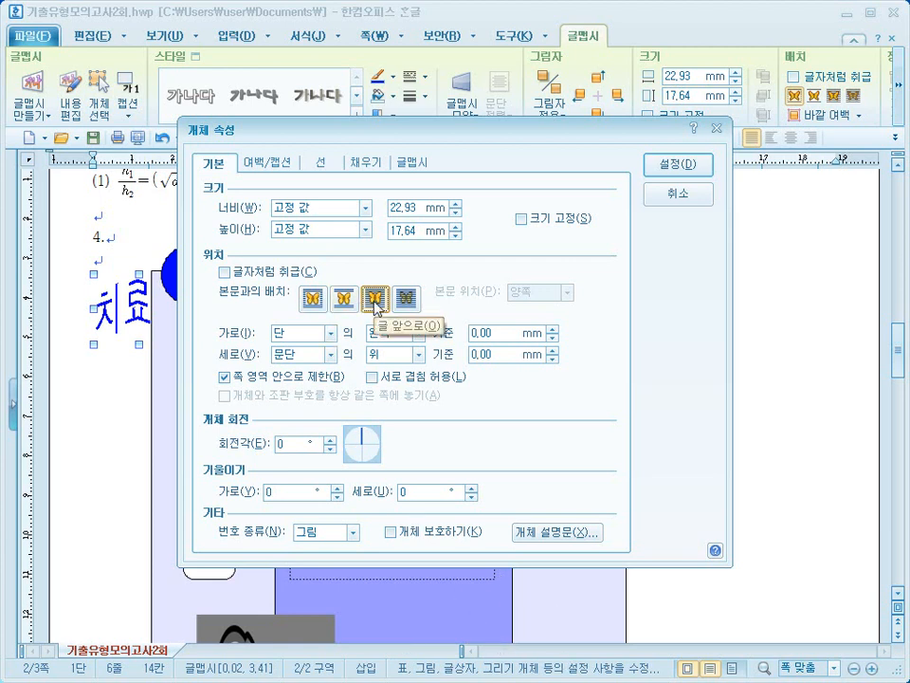
{"action": "left_click_drag", "start_coordinate": [417, 207], "coordinate": [378, 206]}
{"action": "type", "text": "50"}
{"action": "key", "text": "Tab"}
{"action": "key", "text": "Tab"}
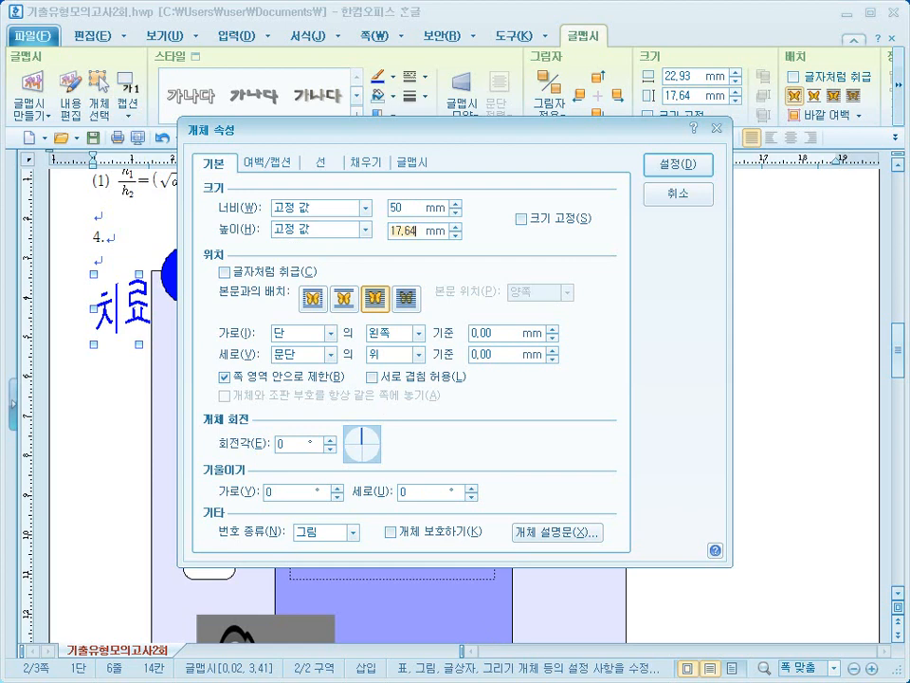
{"action": "type", "text": "40"}
{"action": "left_click", "coordinate": [521, 220]}
- Give the 치료법 word art a solid blue fill colour and apply the object properties
{"action": "left_click", "coordinate": [368, 173]}
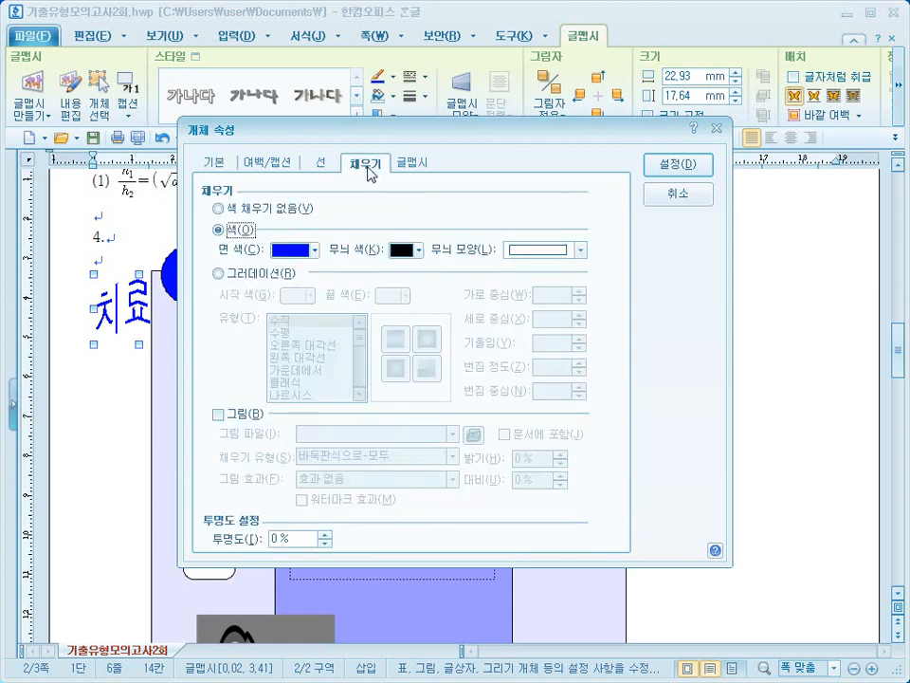
{"action": "left_click", "coordinate": [315, 250]}
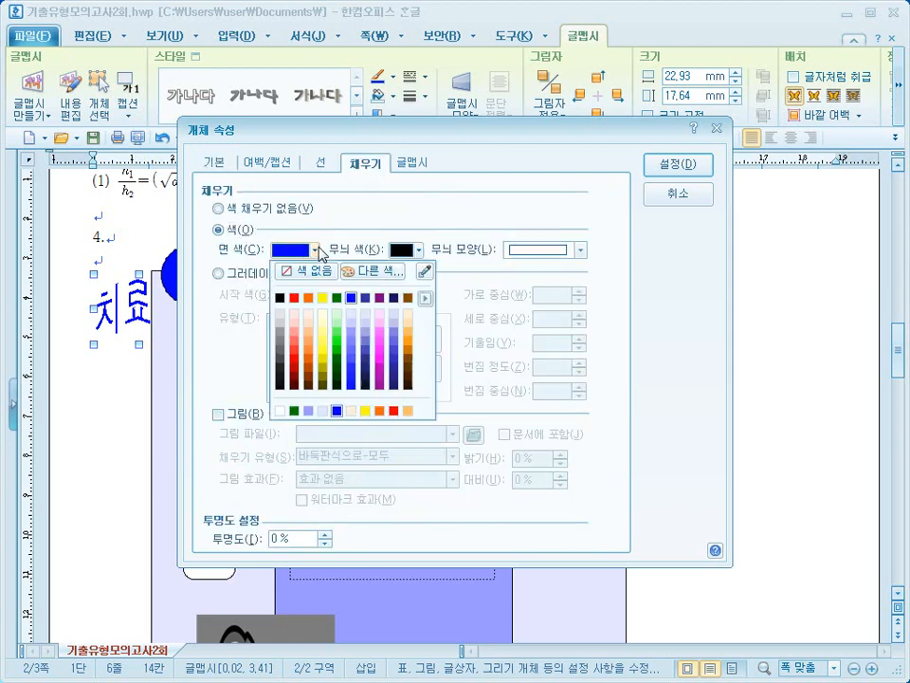
{"action": "left_click", "coordinate": [352, 299]}
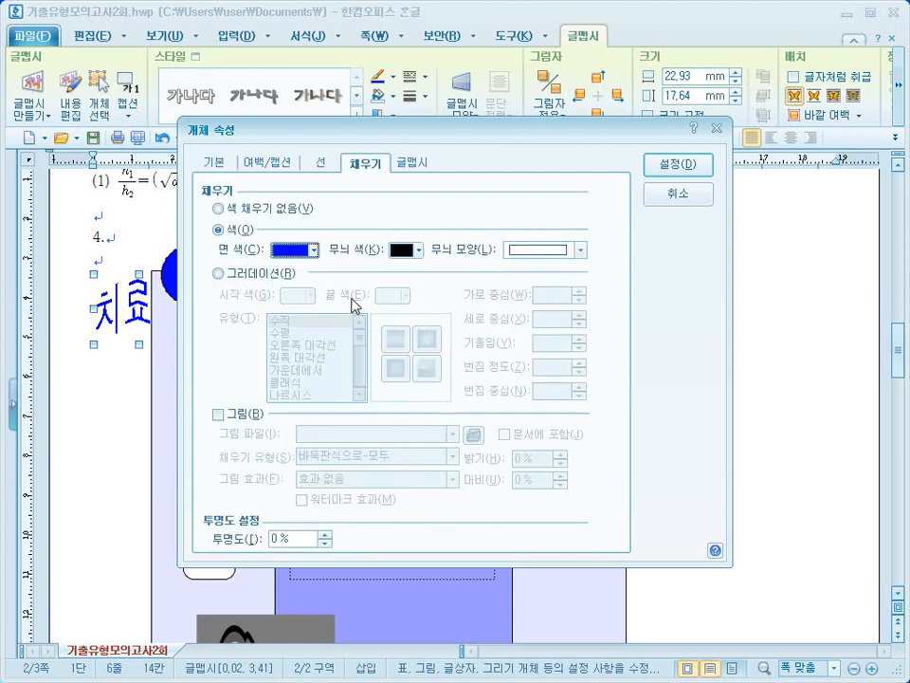
{"action": "left_click", "coordinate": [662, 169]}
- Move the 치료법 word art into the drawing's lower part, beside the logo picture and below the third 정신 분석 box
{"action": "scroll", "coordinate": [242, 393], "scroll_direction": "down", "scroll_amount": 3}
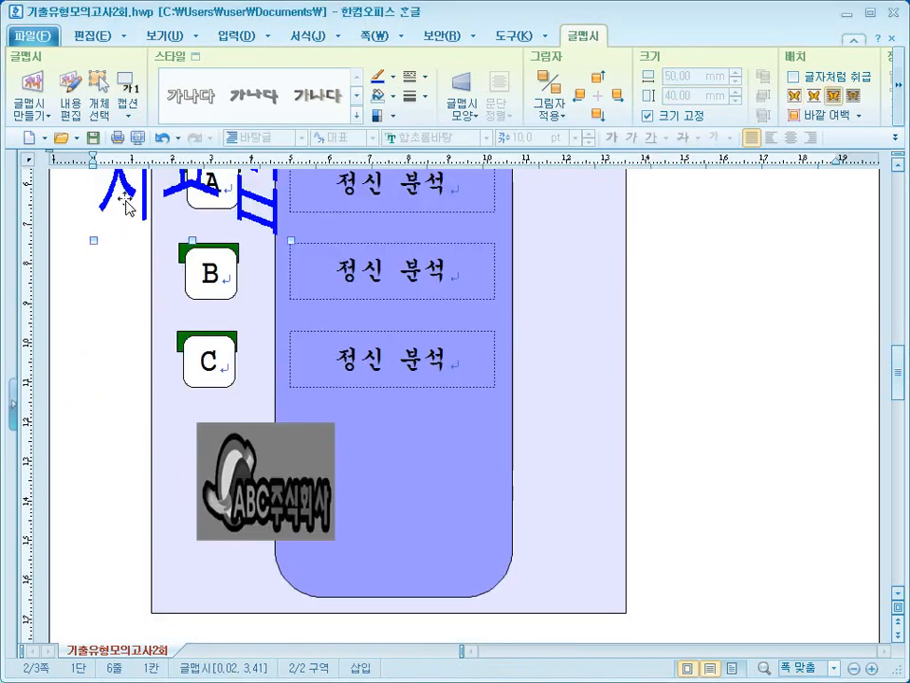
{"action": "left_click_drag", "start_coordinate": [331, 465], "coordinate": [416, 516]}
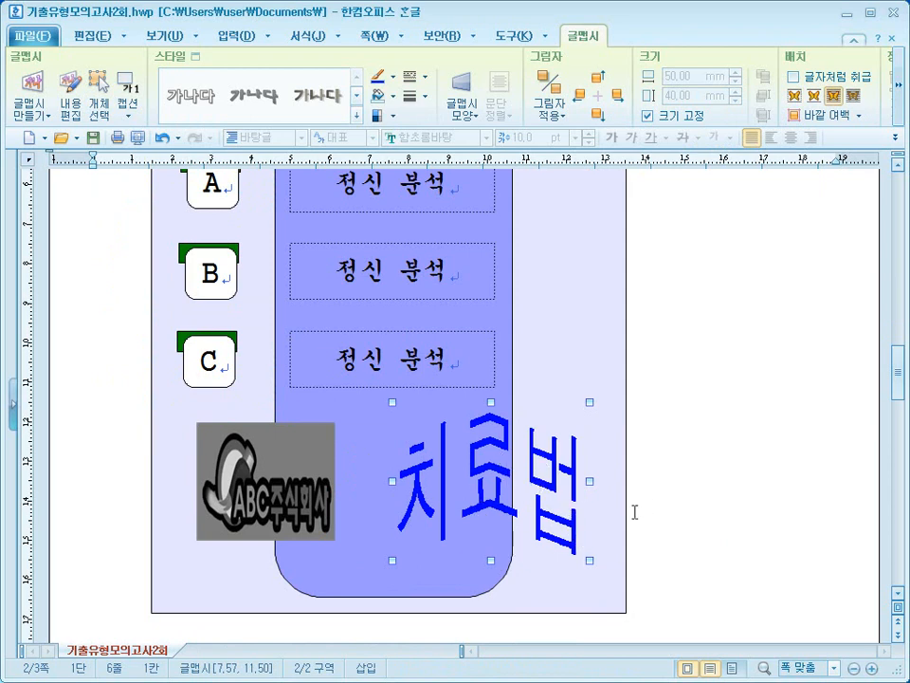
{"action": "left_click", "coordinate": [665, 490]}
{"action": "scroll", "coordinate": [667, 487], "scroll_direction": "down", "scroll_amount": 1}
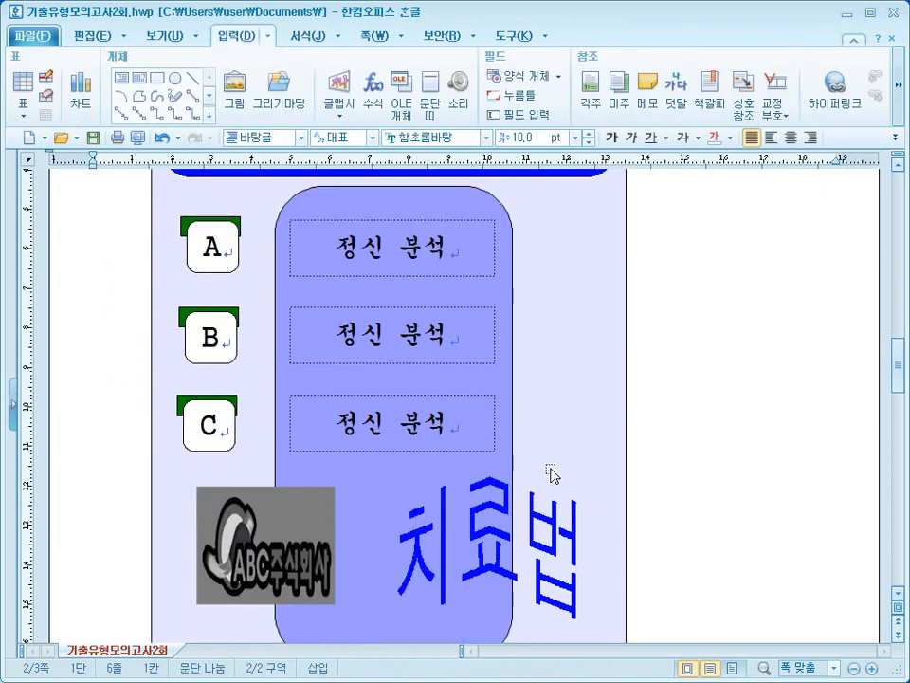
- Insert a section break at the second empty line under 4. and enter 행복한 생활을 위한 지침서 on the new page
{"action": "scroll", "coordinate": [309, 456], "scroll_direction": "up", "scroll_amount": 3}
{"action": "left_click", "coordinate": [94, 345]}
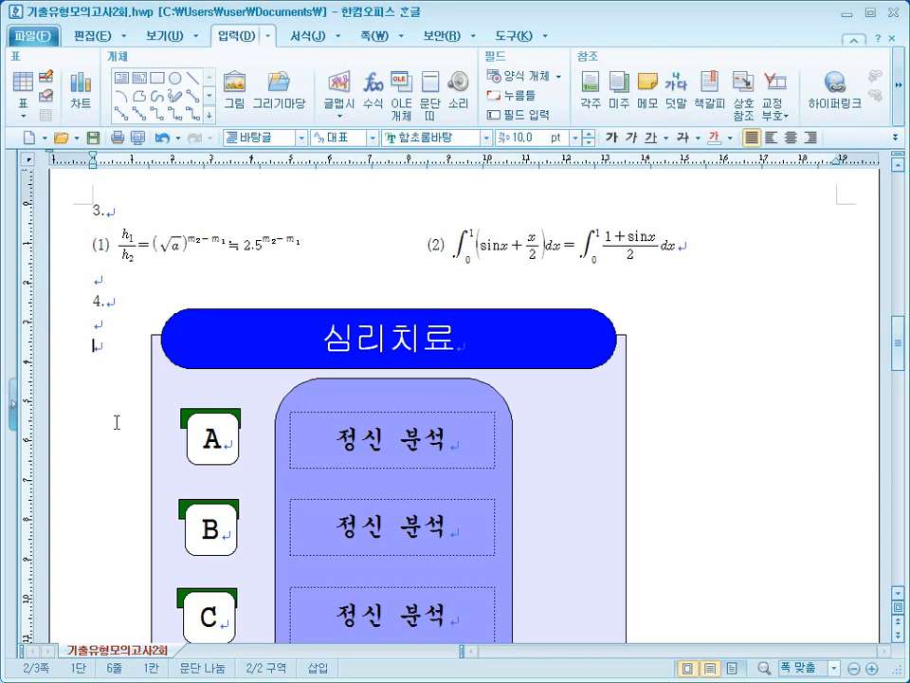
{"action": "key", "text": "alt+shift+Return"}
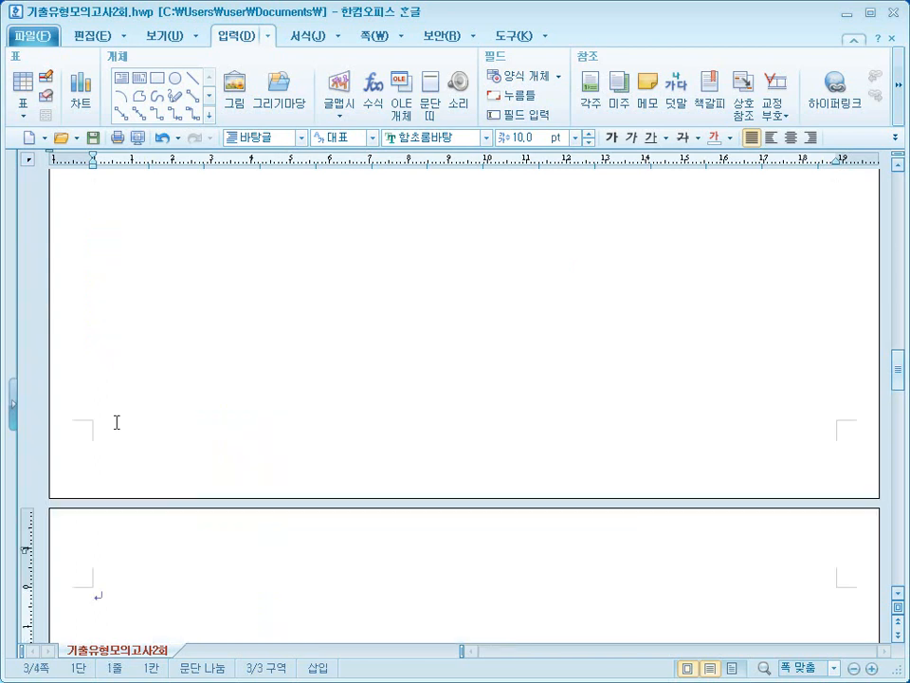
{"action": "type", "text": "행복한"}
{"action": "type", "text": " ㅅ"}
{"action": "type", "text": "을 "}
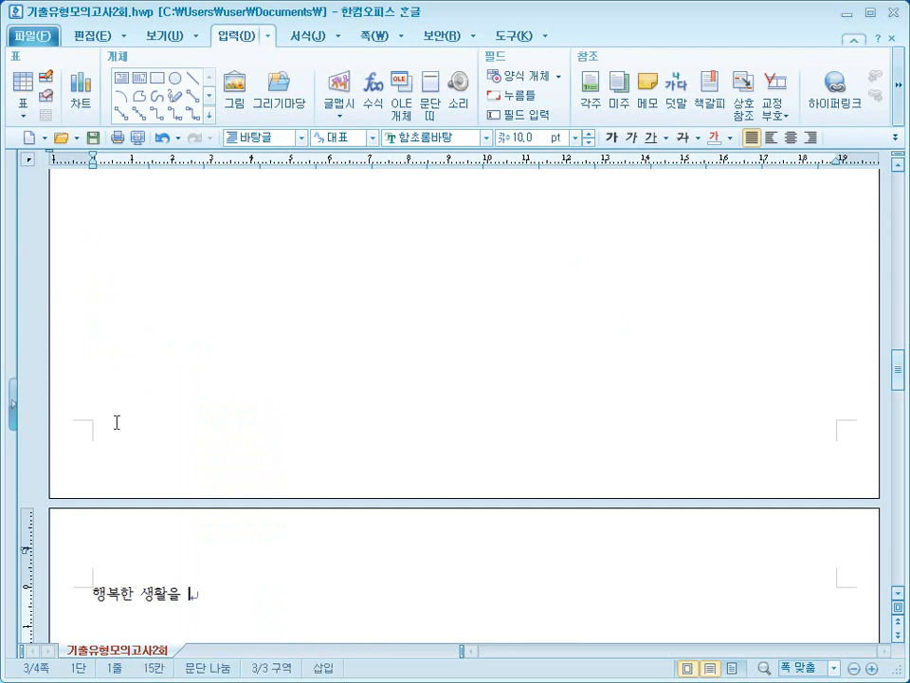
{"action": "type", "text": "위한 ㅈㅣ침서"}
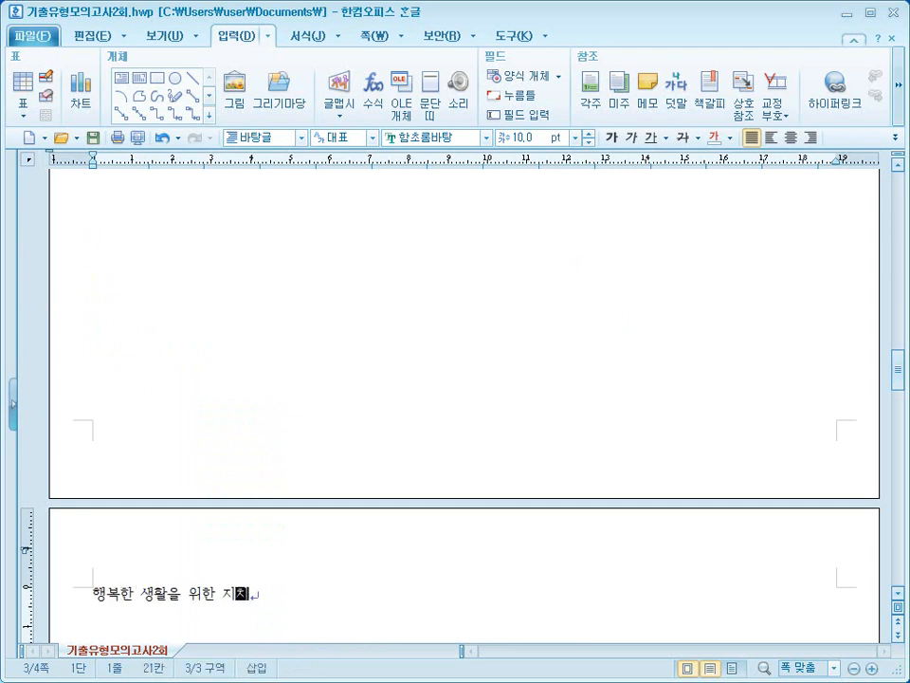
- Insert a bookmark named 행복 at the start of the line 행복한 생활을 위한 지침서
{"action": "key", "text": "Home"}
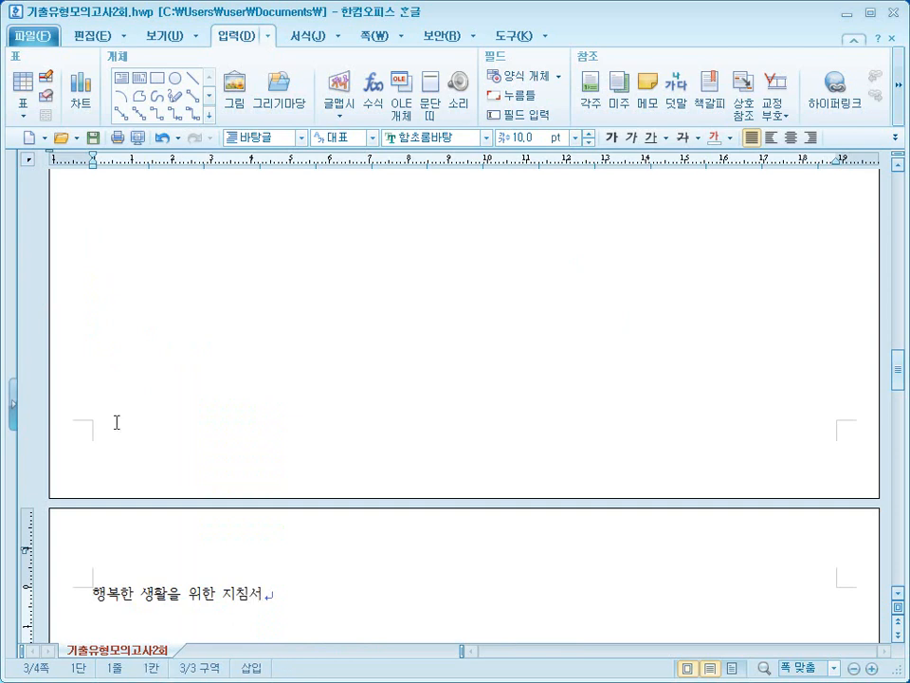
{"action": "left_click", "coordinate": [270, 35]}
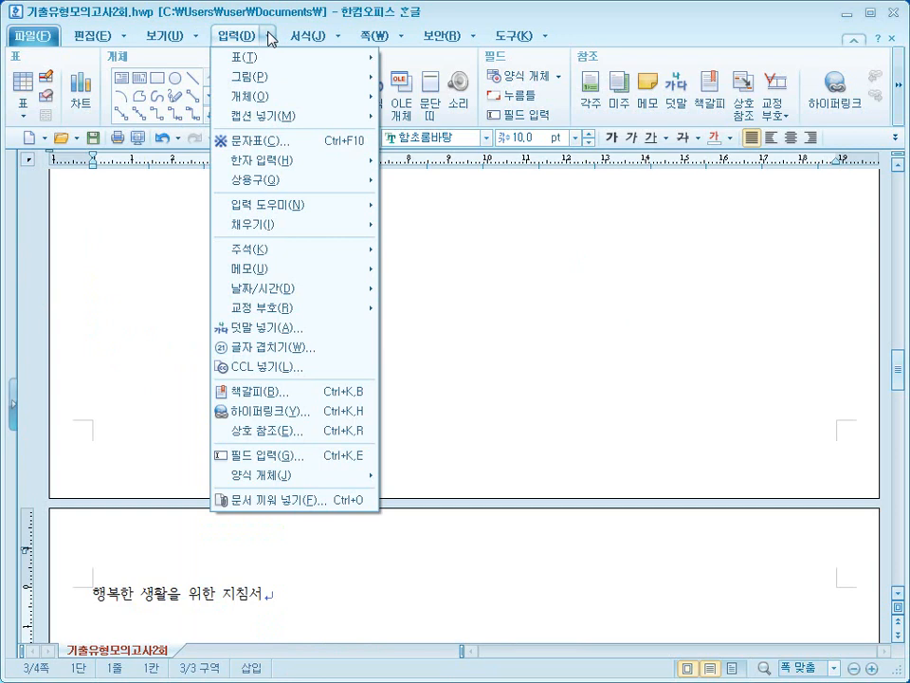
{"action": "left_click", "coordinate": [288, 392]}
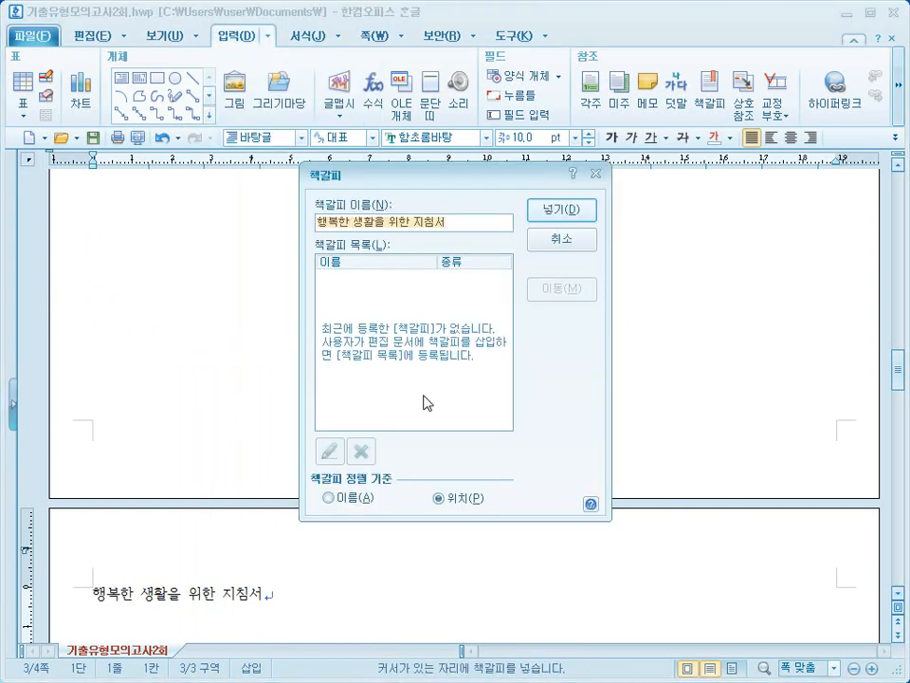
{"action": "key", "text": "BackSpace"}
{"action": "type", "text": "행복"}
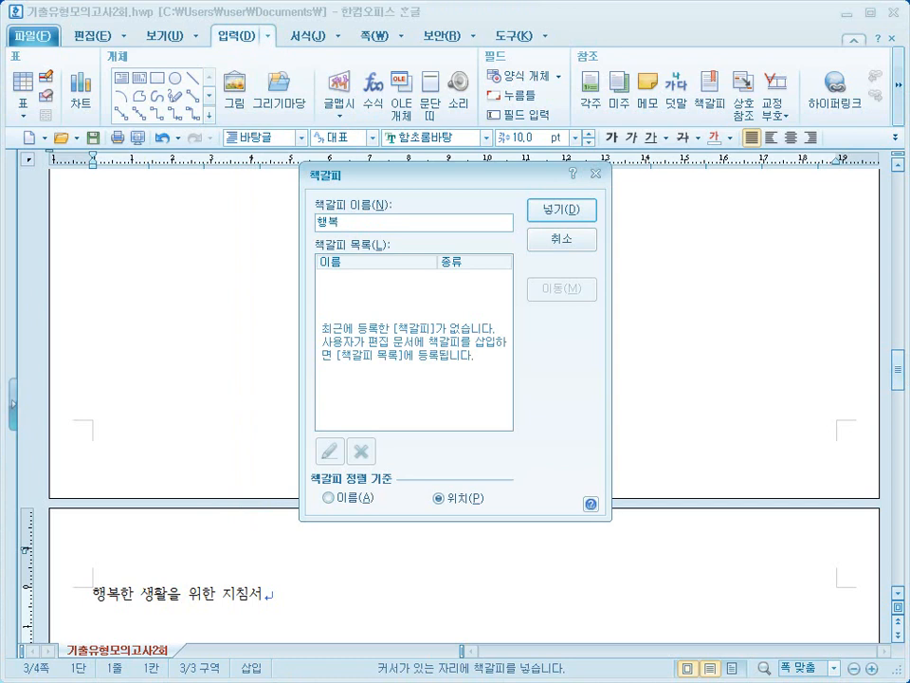
{"action": "left_click", "coordinate": [552, 212]}
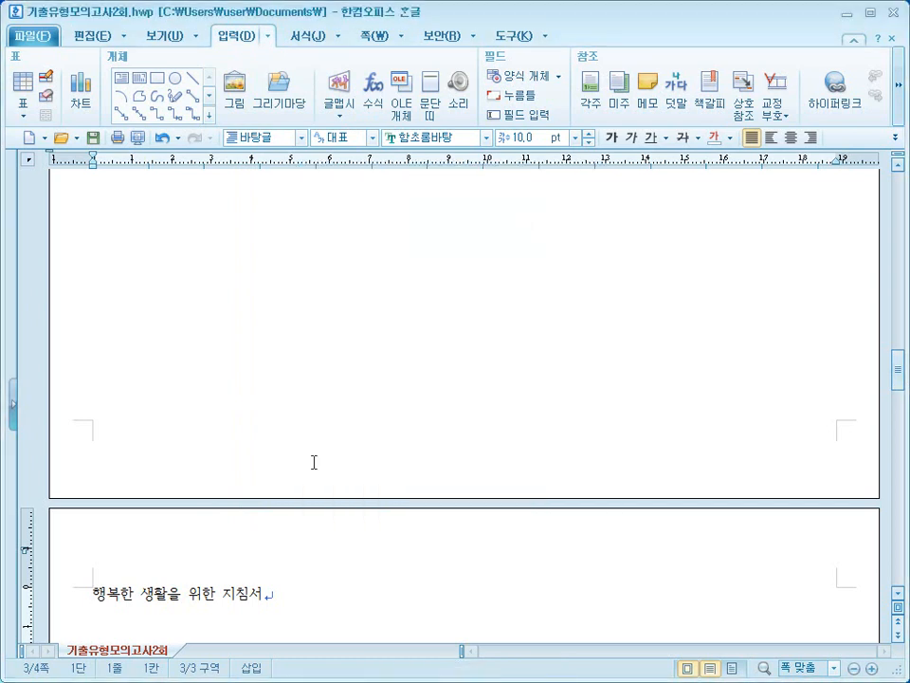
{"action": "scroll", "coordinate": [314, 463], "scroll_direction": "up", "scroll_amount": 5}
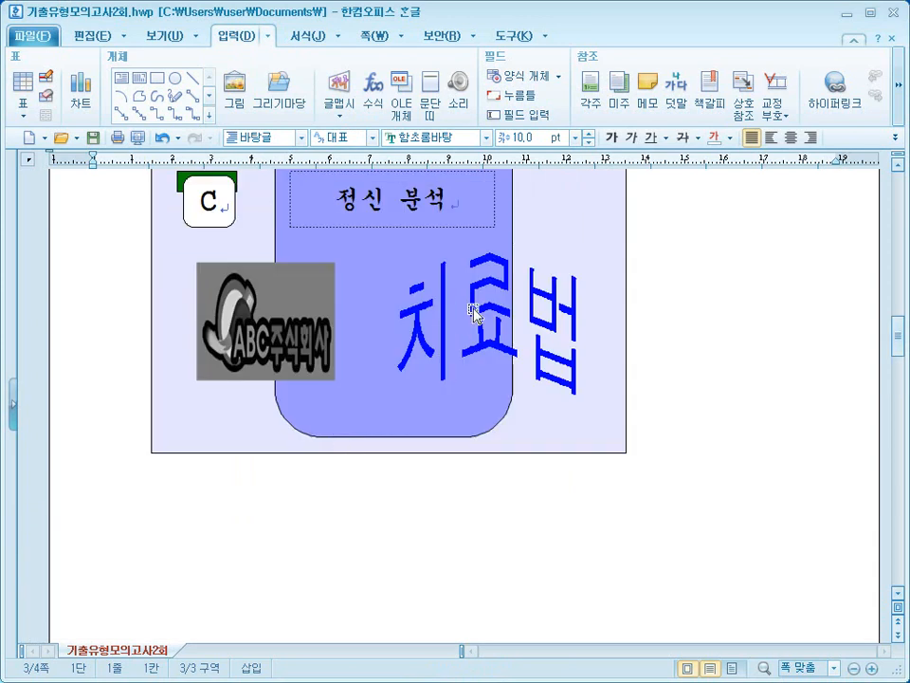
{"action": "left_click", "coordinate": [474, 316]}
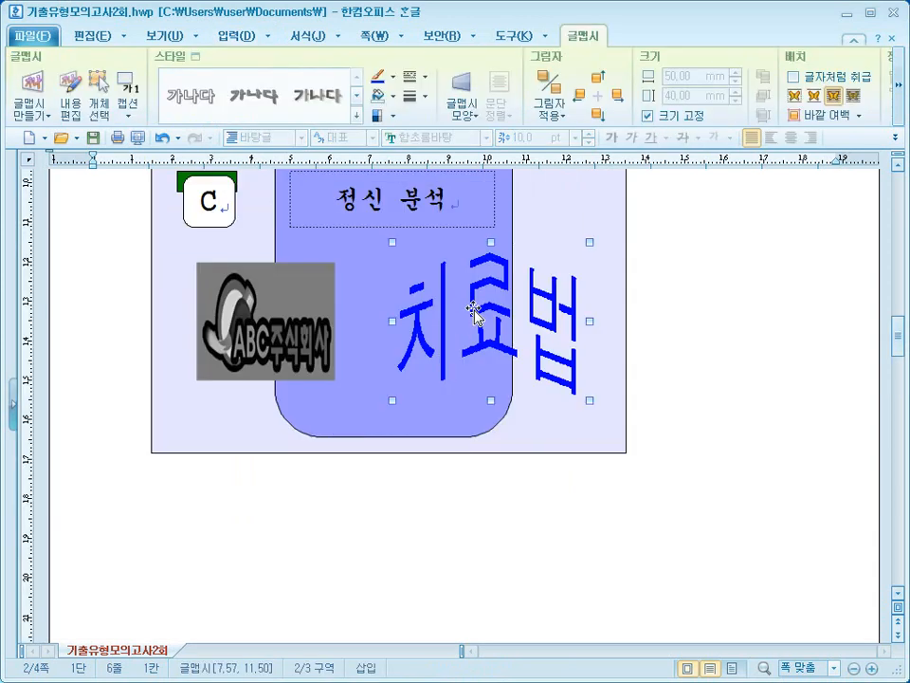
{"action": "right_click", "coordinate": [475, 313]}
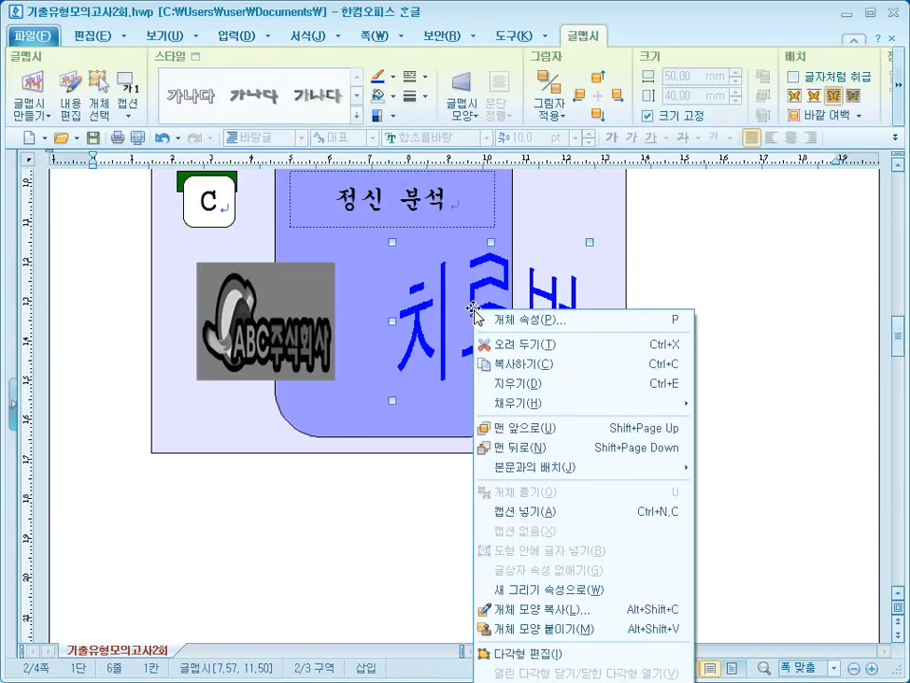
{"action": "left_click", "coordinate": [742, 309]}
{"action": "scroll", "coordinate": [742, 309], "scroll_direction": "down", "scroll_amount": 1}
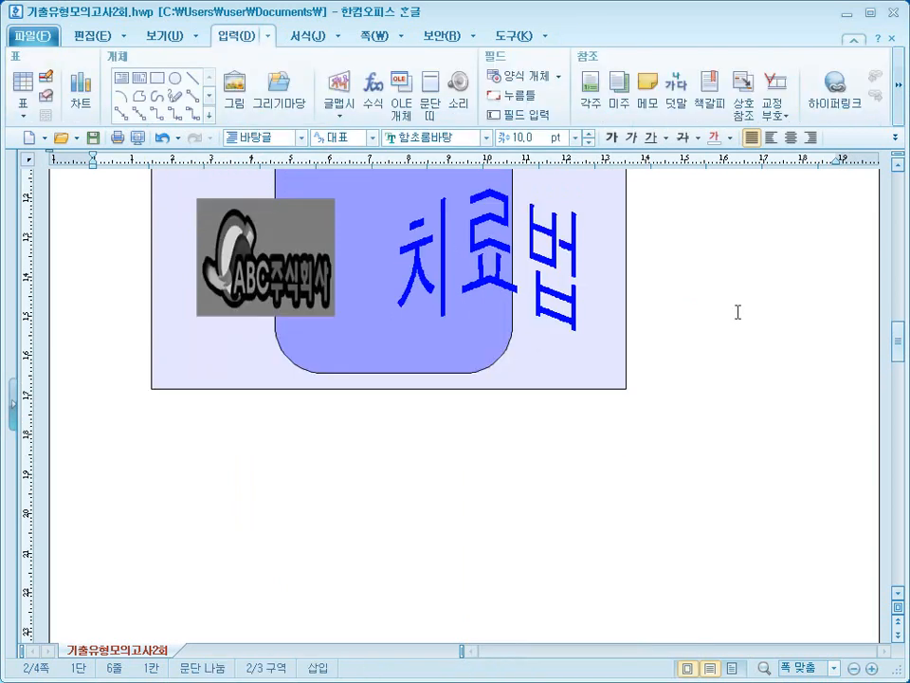
- Hyperlink the 치료법 word art to the 행복 bookmark in the current document
{"action": "left_click", "coordinate": [497, 222]}
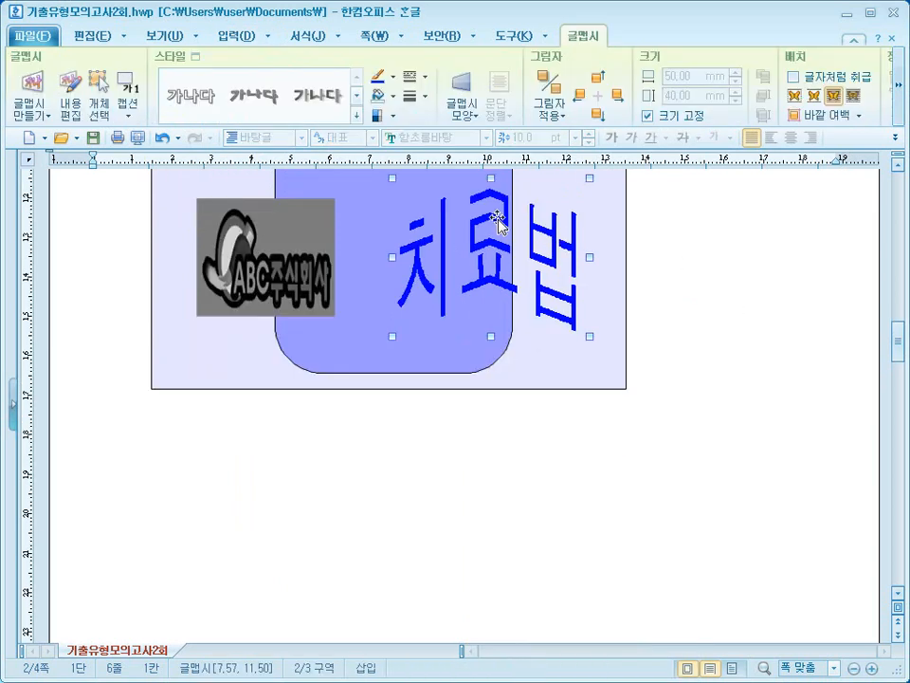
{"action": "right_click", "coordinate": [497, 222]}
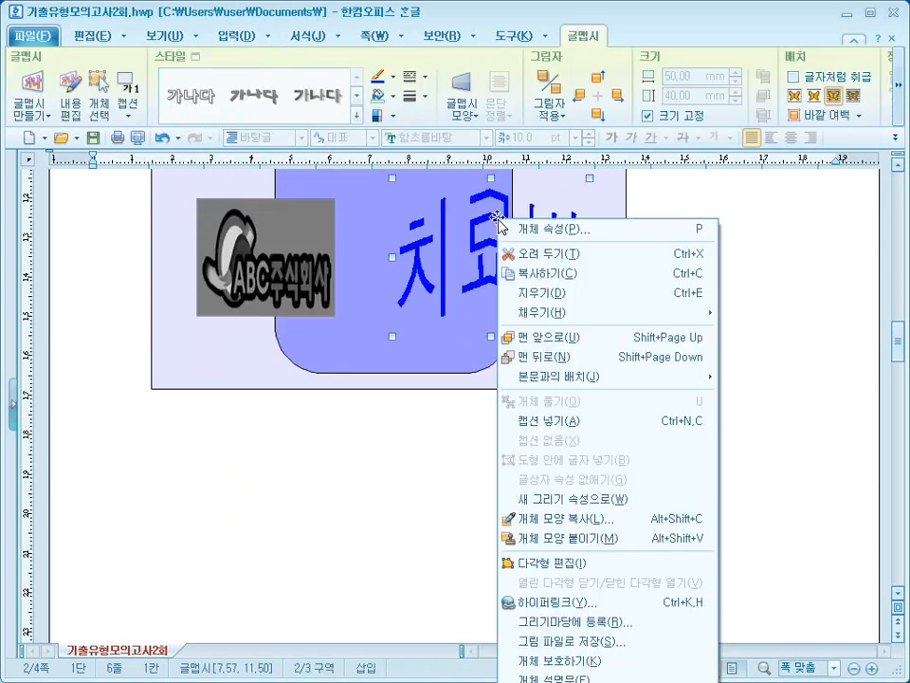
{"action": "left_click", "coordinate": [566, 603]}
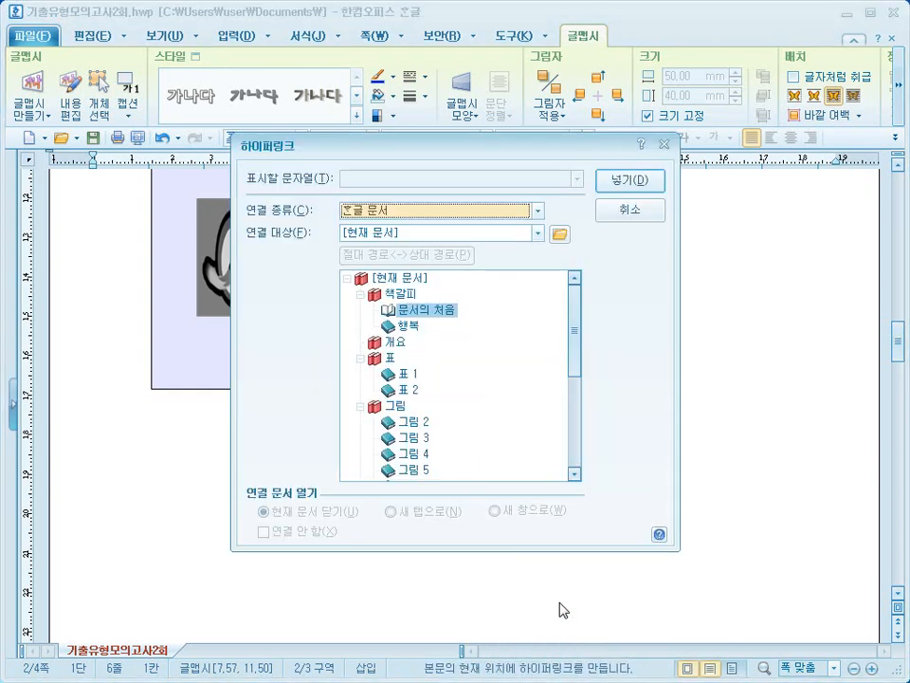
{"action": "left_click", "coordinate": [408, 326]}
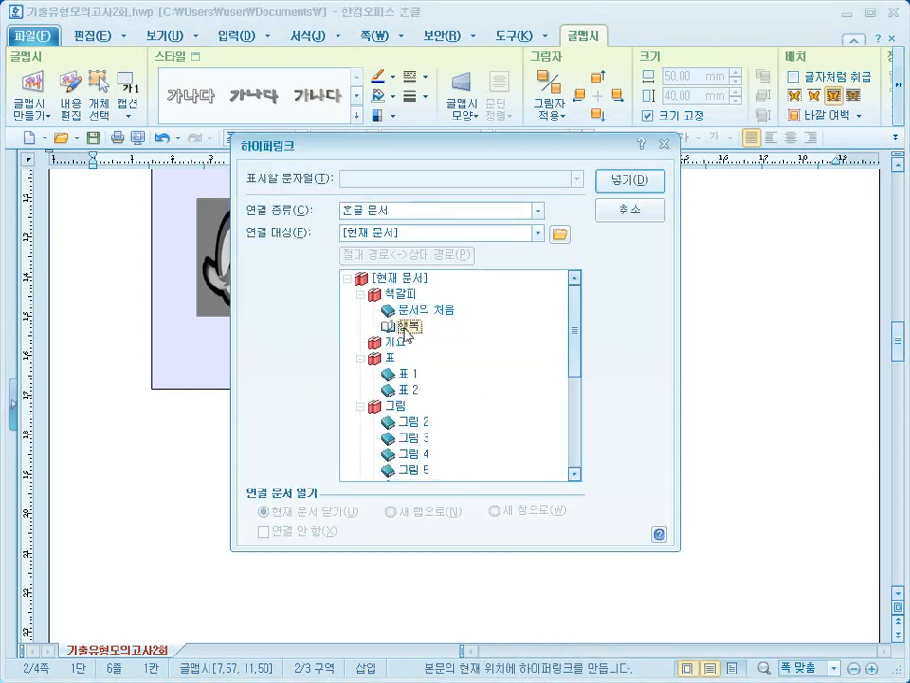
{"action": "left_click", "coordinate": [630, 181]}
{"action": "key", "text": "Escape"}
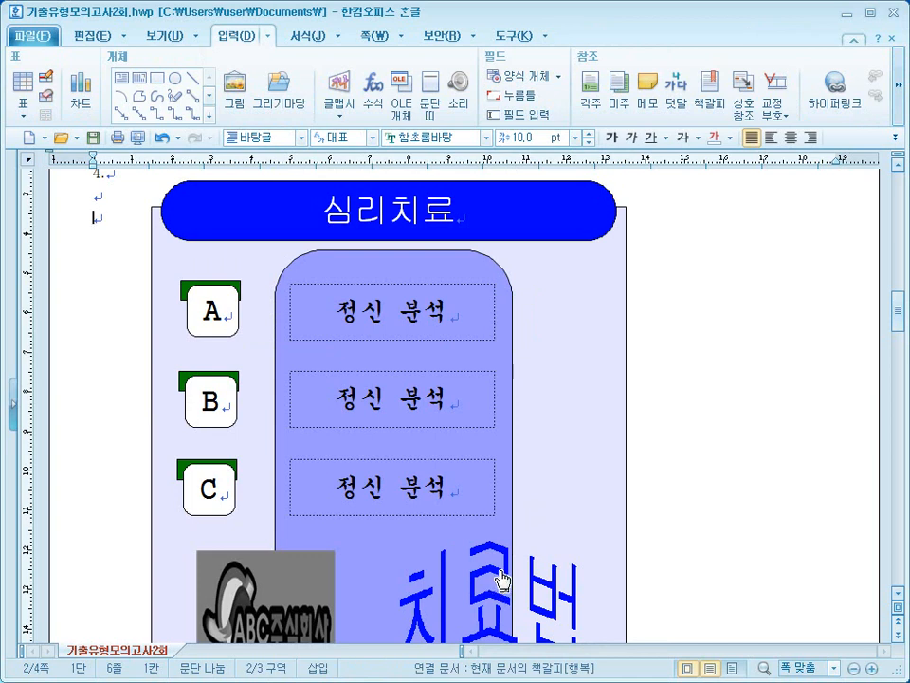
{"action": "scroll", "coordinate": [666, 496], "scroll_direction": "down", "scroll_amount": 3}
{"action": "scroll", "coordinate": [666, 496], "scroll_direction": "up", "scroll_amount": 1}
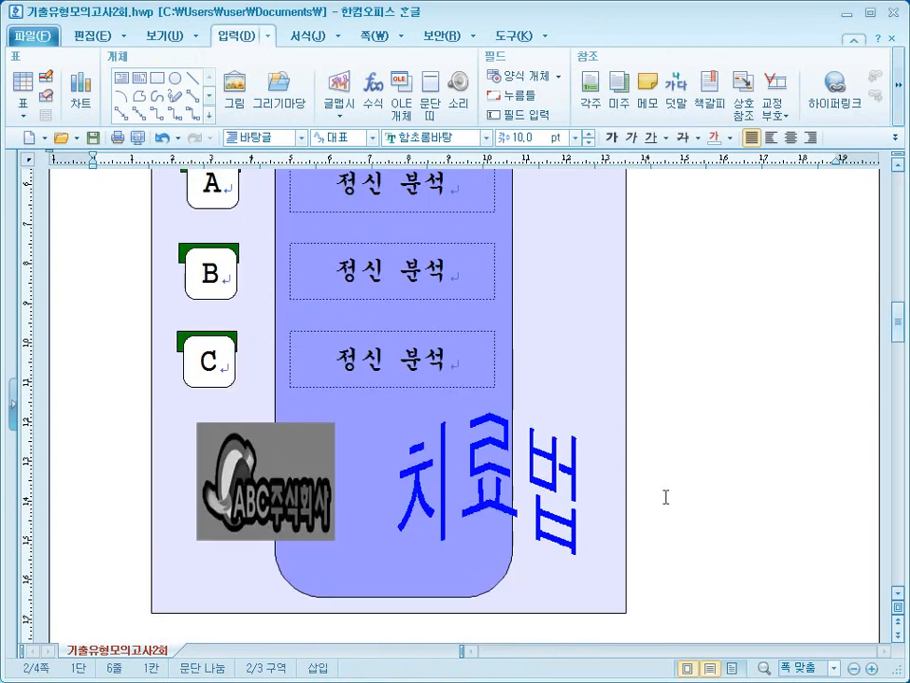
{"action": "scroll", "coordinate": [666, 496], "scroll_direction": "up", "scroll_amount": 1}
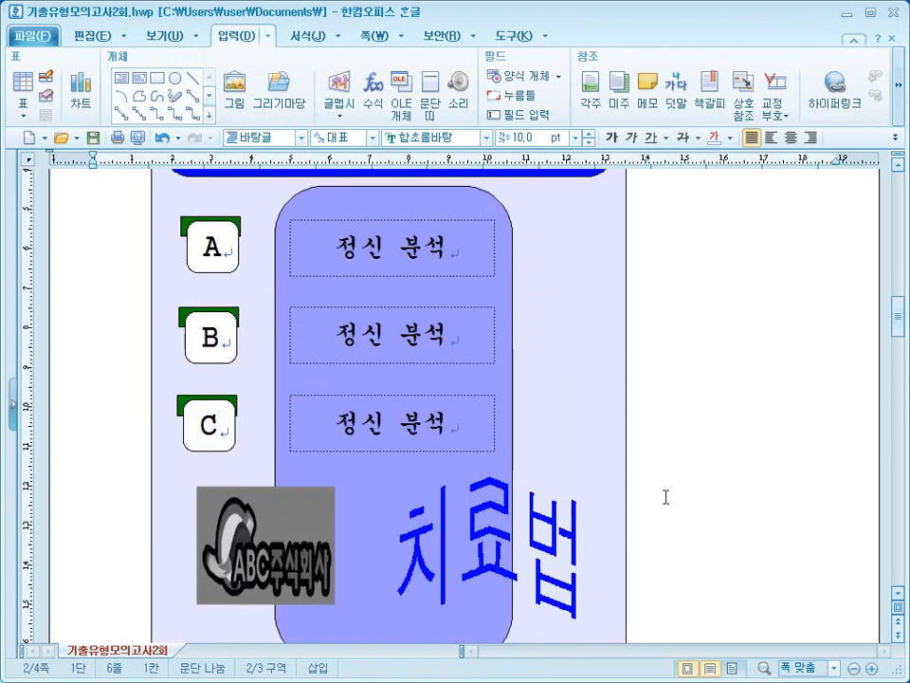